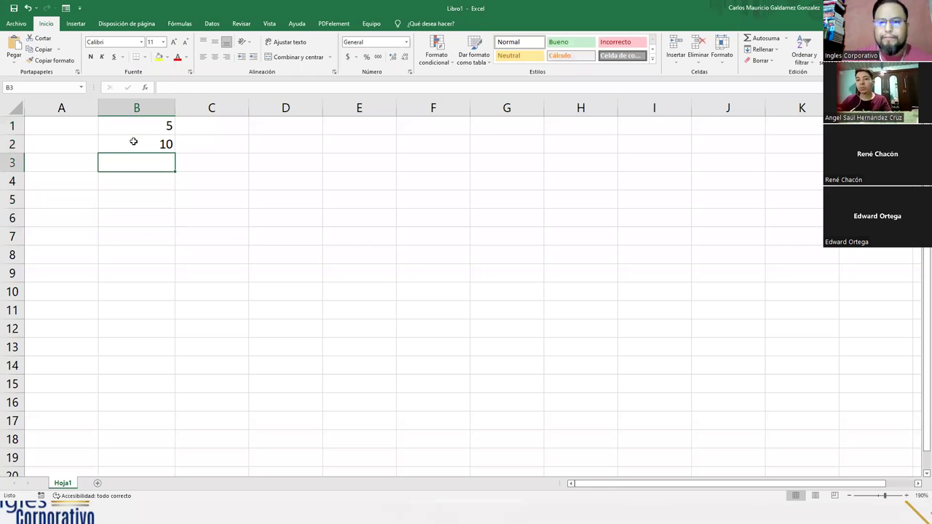
Enter the labels SUMA, PROMEDIO, MAXIMO and MINIMO in cells D1 through D4.
scroll(204, 313, up, 2)
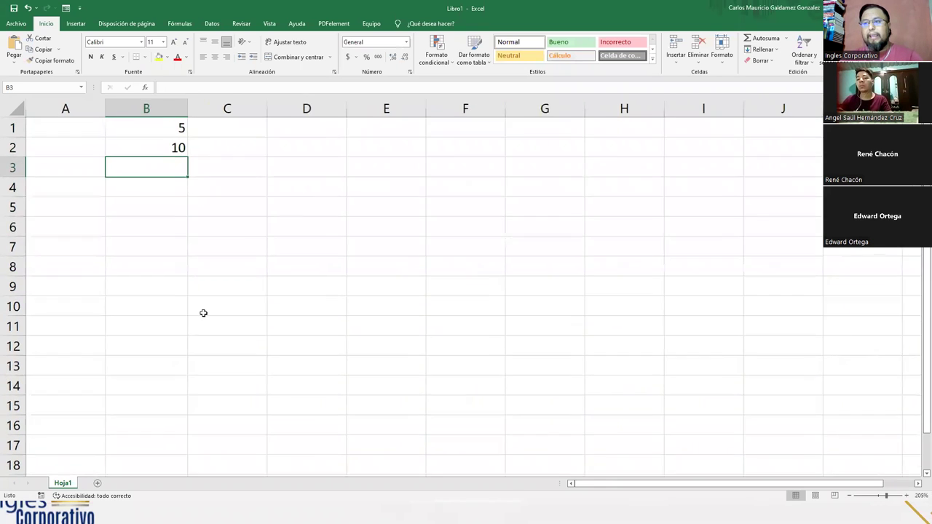
click(321, 124)
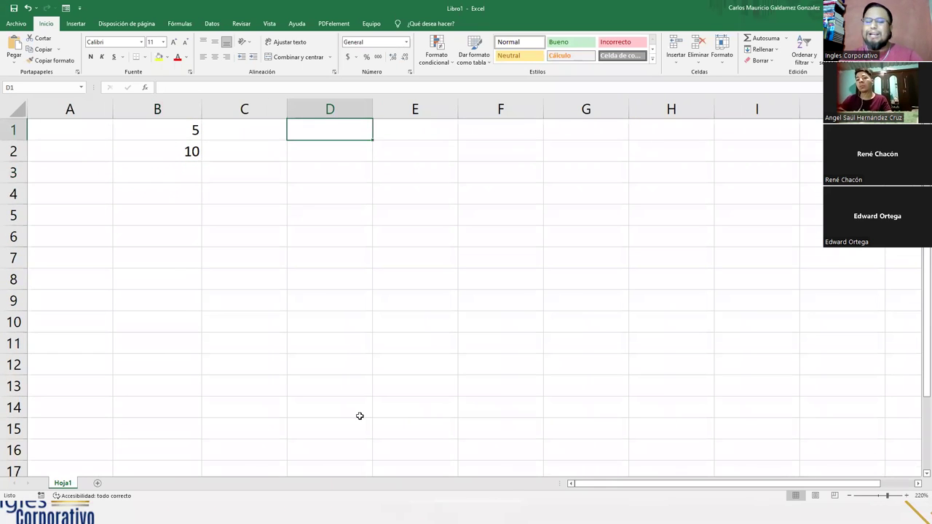
text(SUMA)
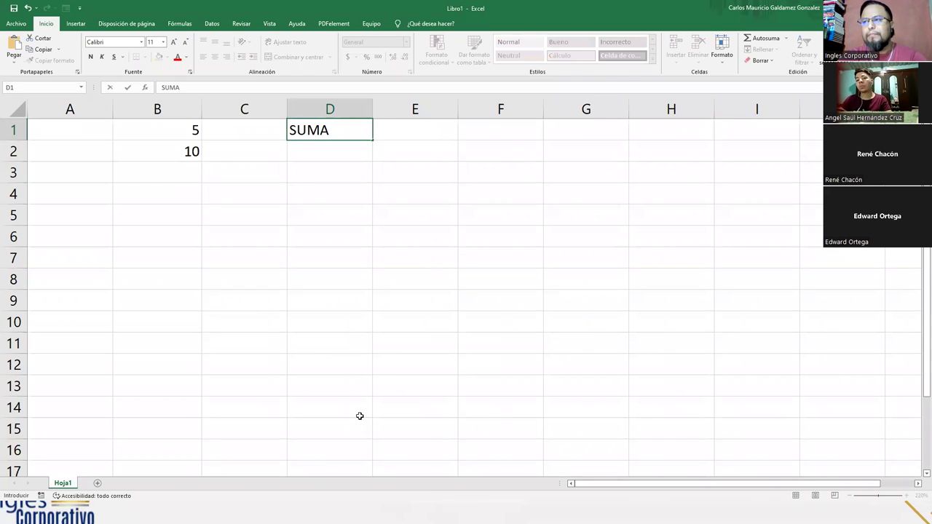
key(Return)
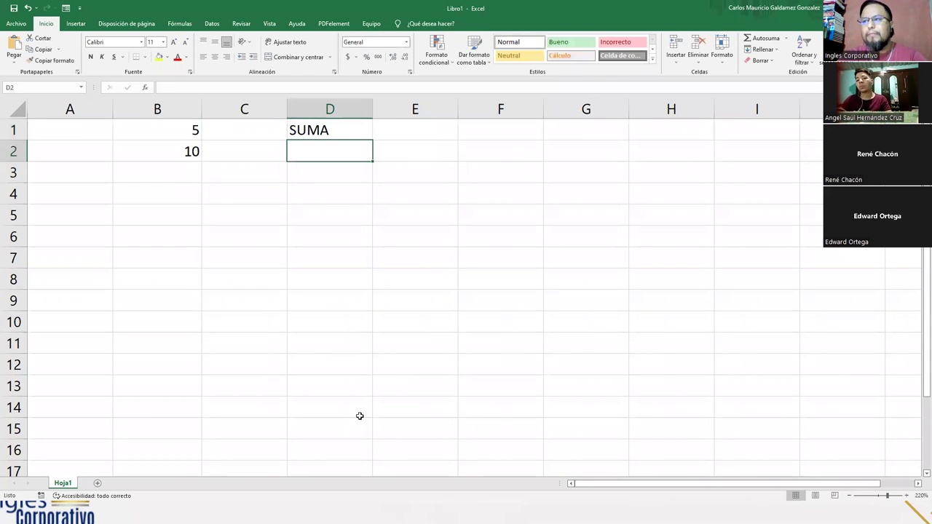
text(PROMEDIO)
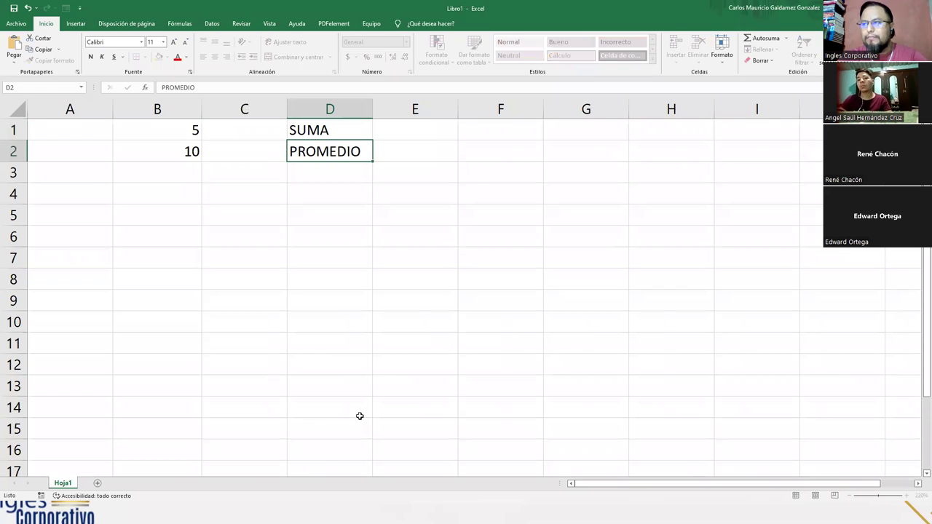
key(Return)
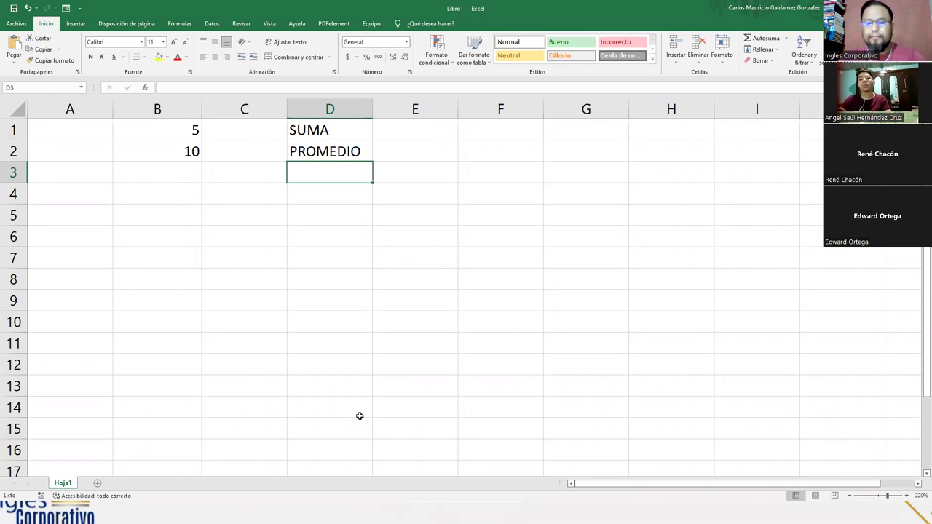
text(MAXIMO)
key(Return)
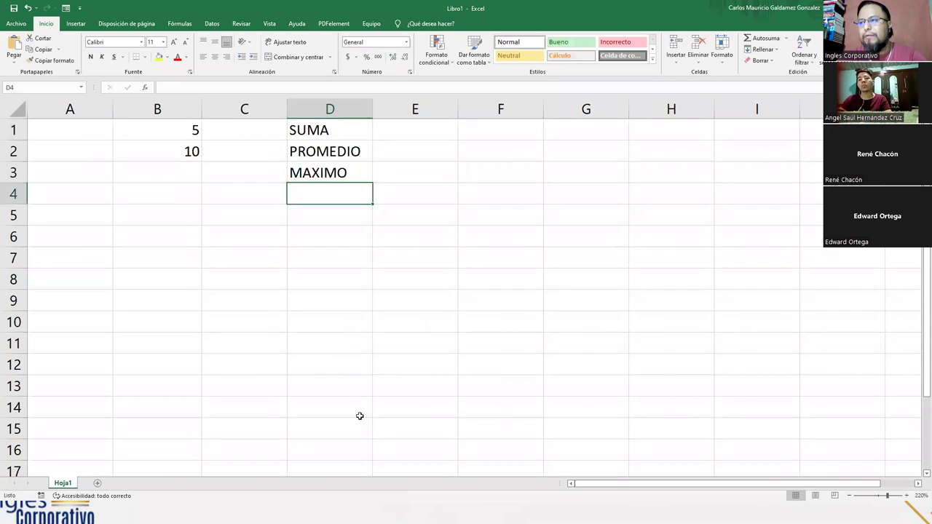
text(MINIMO)
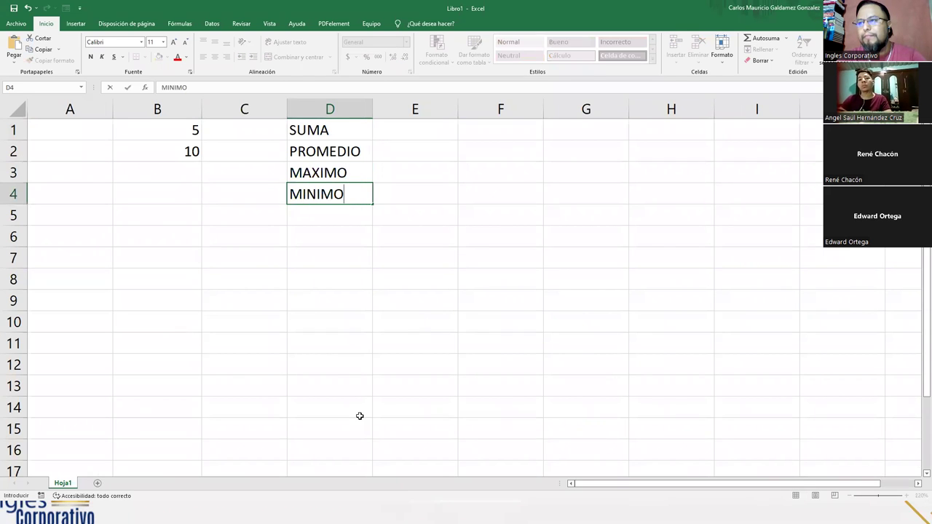
key(Return)
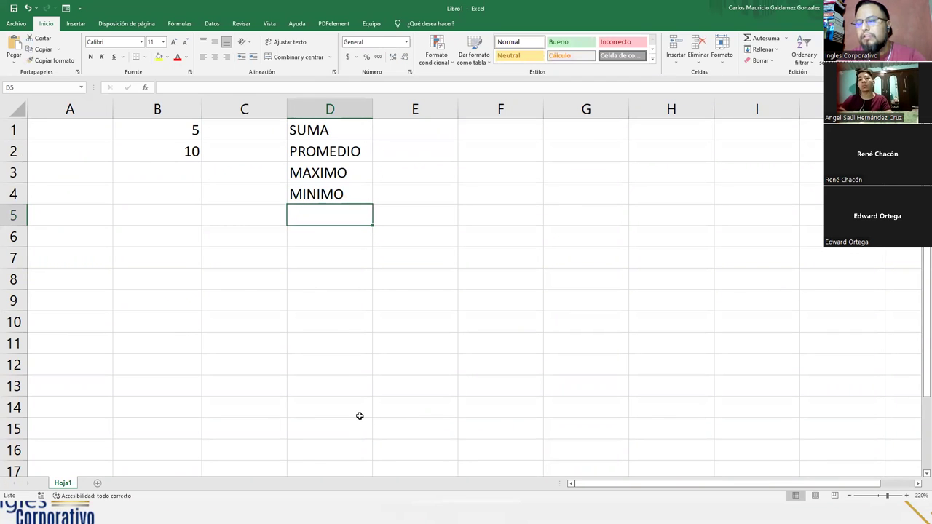
Extend the number list in column B with 7, 9, 15, 18 and 21 in cells B3 through B7.
drag(172, 130, 168, 150)
click(159, 146)
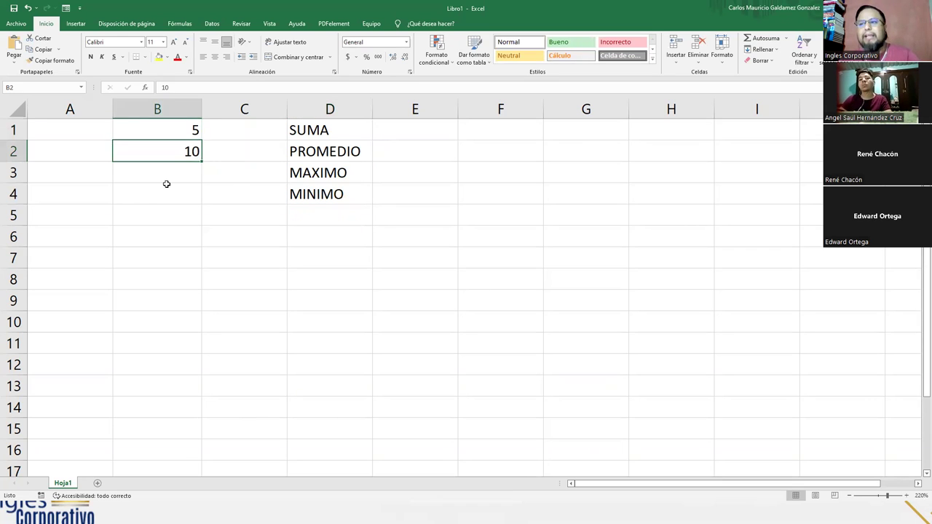
click(166, 171)
text(7)
key(Return)
text(9)
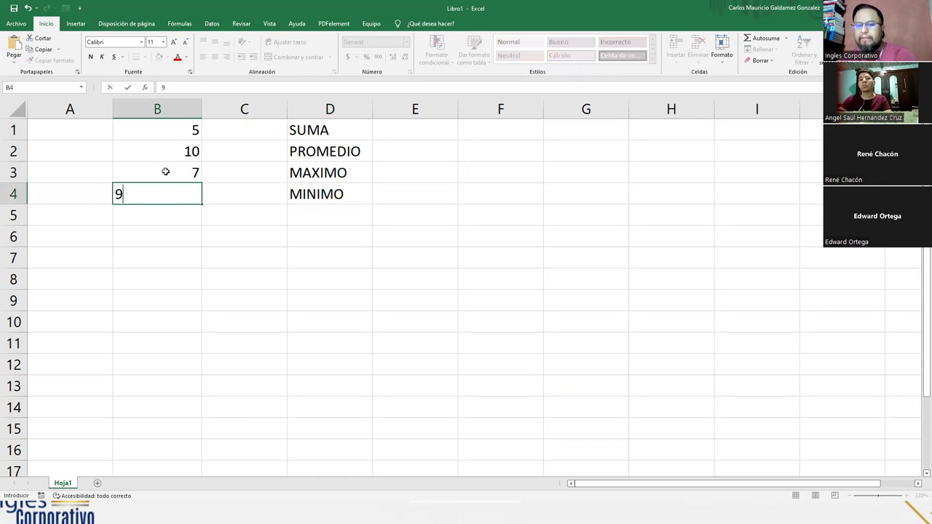
key(Return)
text(15)
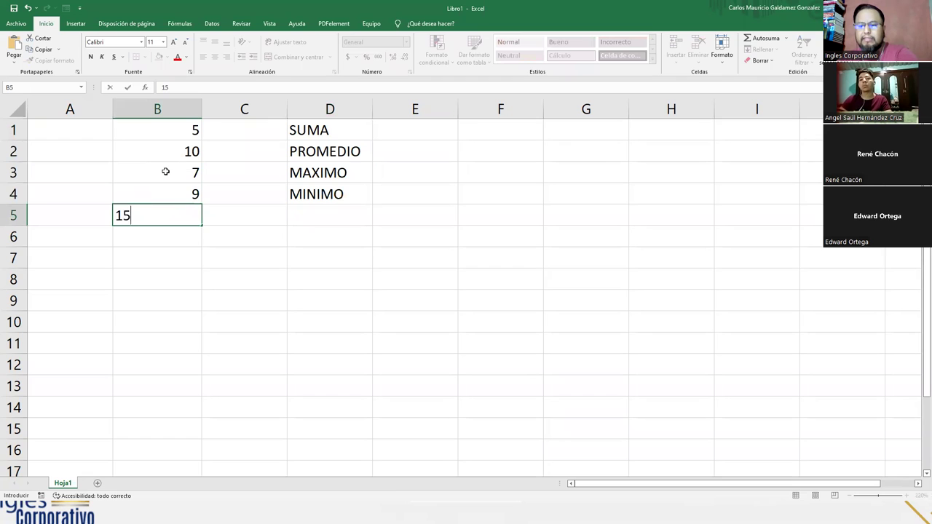
key(Return)
text(18)
key(Return)
text(21)
key(Return)
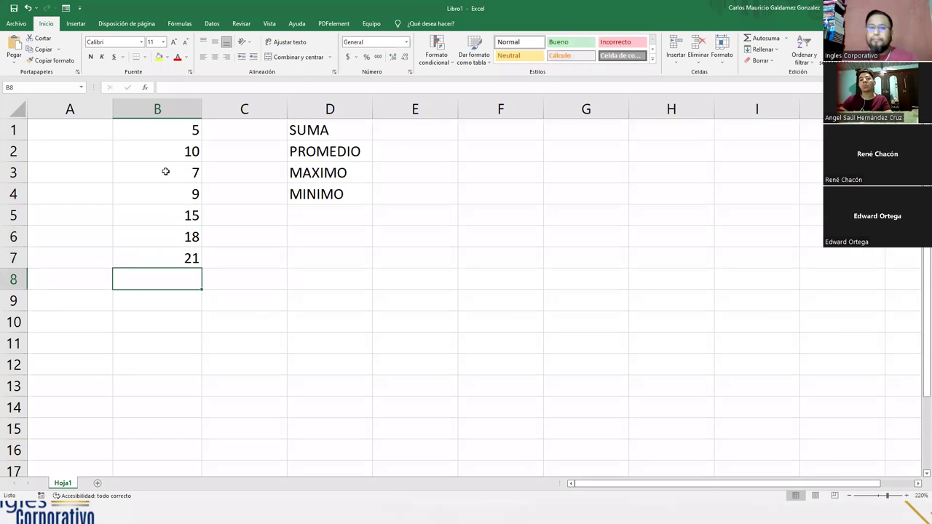
Add the value 29 in cell B8 at the end of the number list.
drag(153, 135, 155, 261)
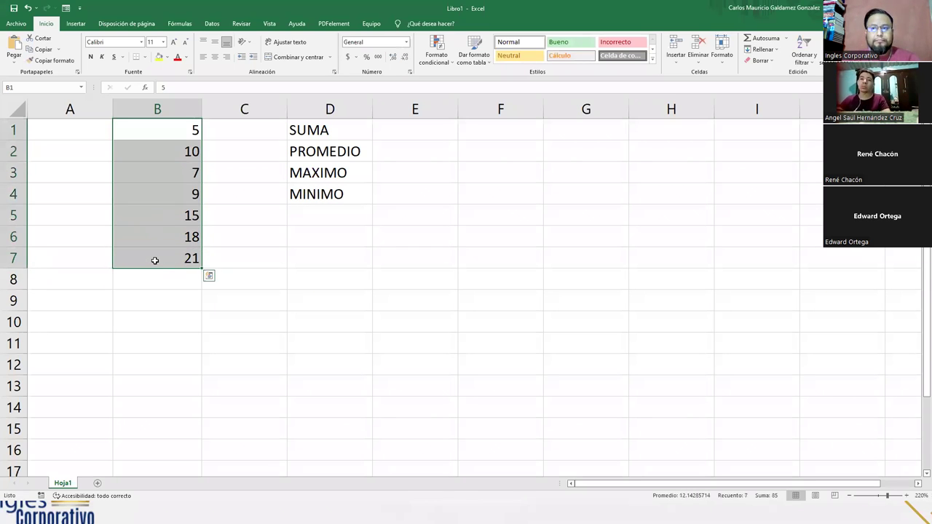
drag(156, 129, 150, 264)
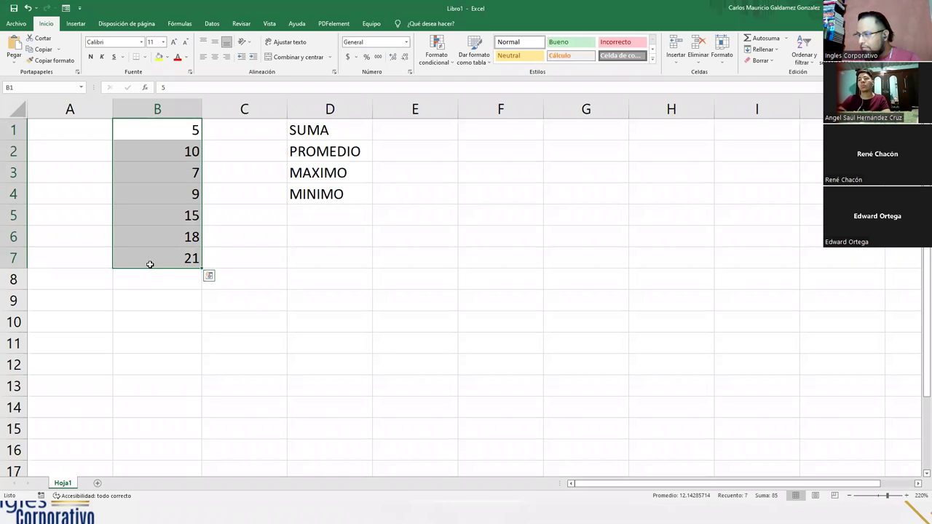
click(150, 280)
text(29)
key(Return)
Select the range B1:B8 and start defining a new name that refers to it.
drag(150, 132, 159, 281)
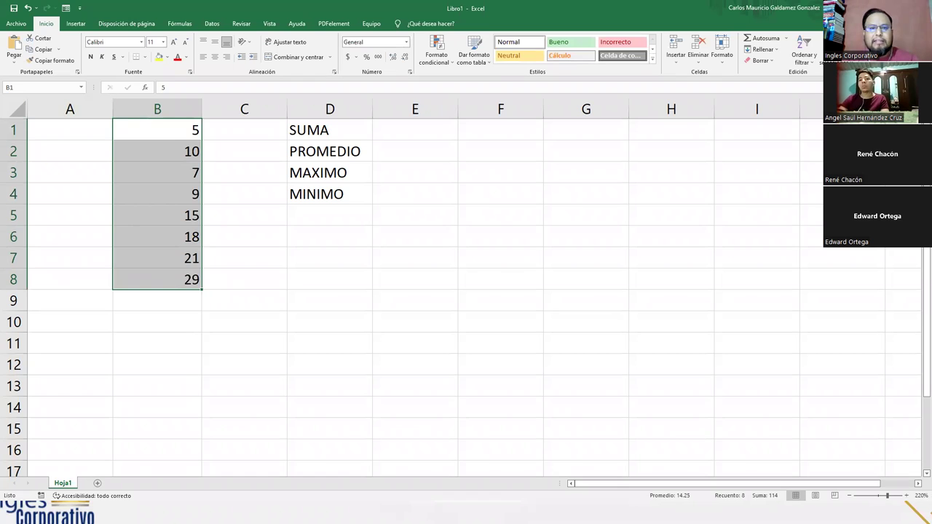
drag(103, 113, 214, 304)
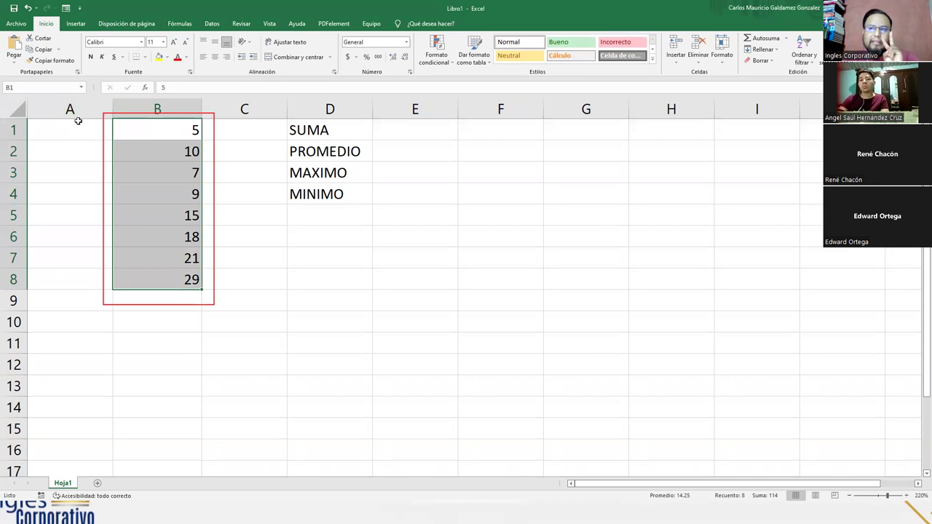
click(56, 87)
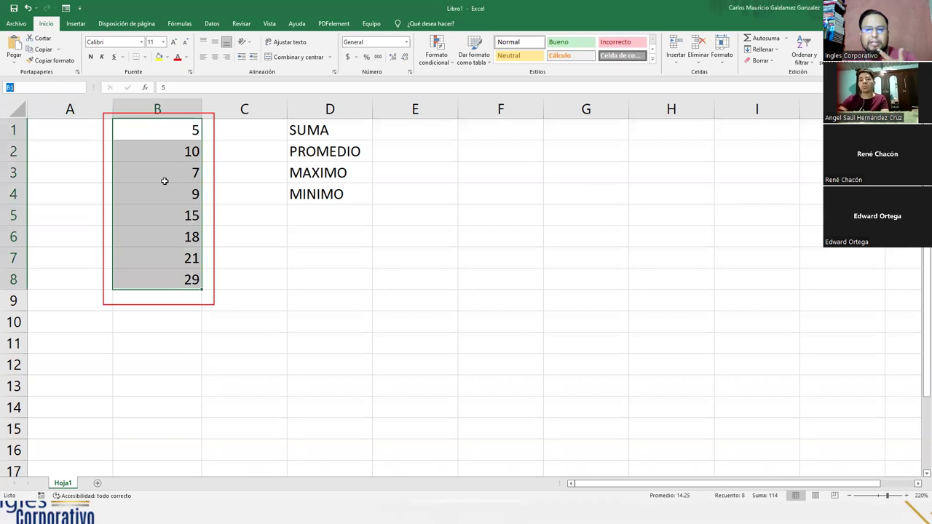
click(216, 24)
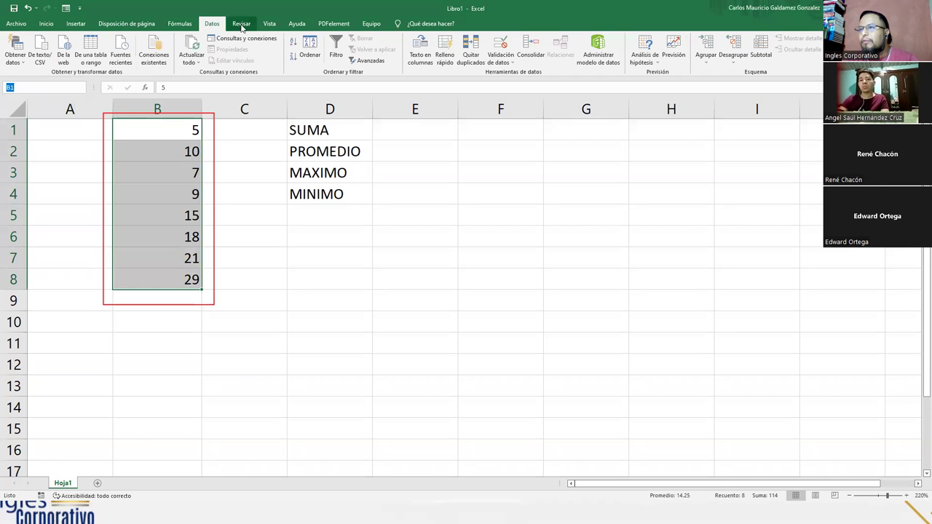
click(243, 26)
click(179, 21)
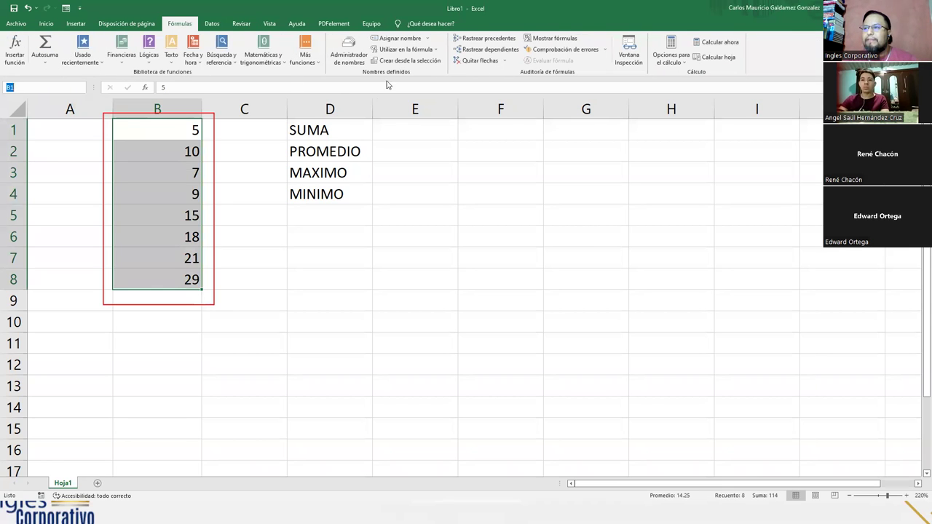
click(394, 41)
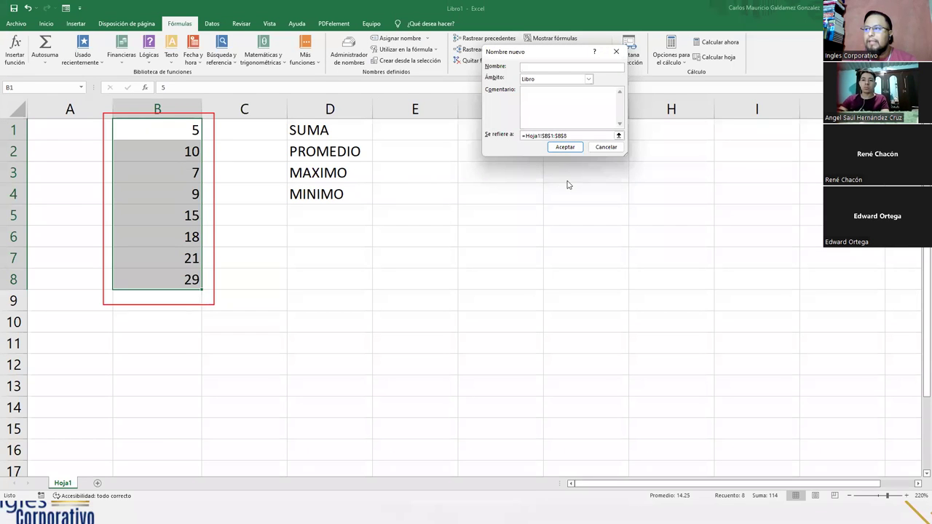
click(578, 136)
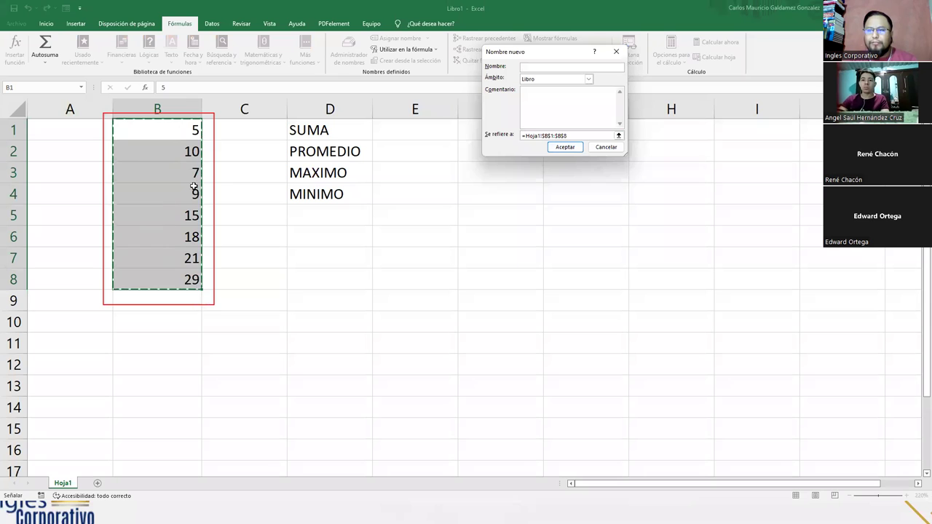
Enter the comment "Mi rango de celdas para realizar pruebas con funciones" for the new name.
click(541, 104)
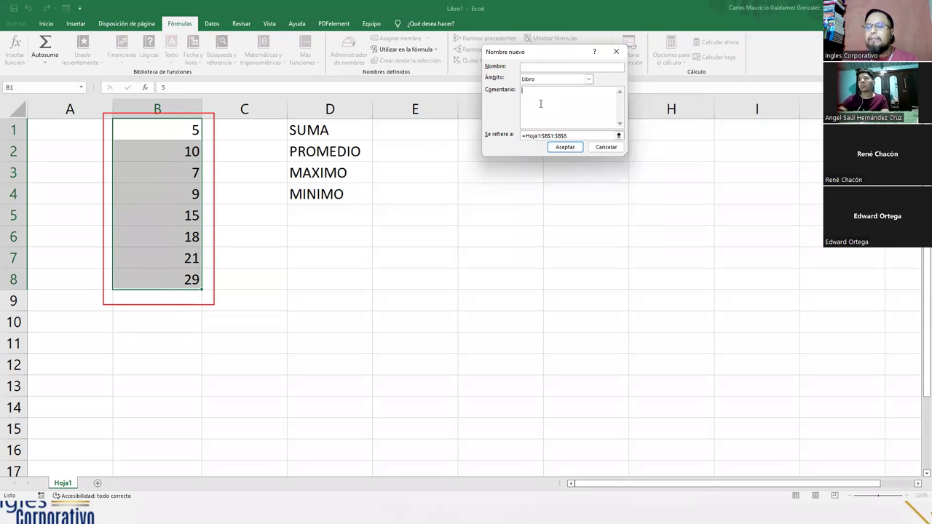
text(Mi ra)
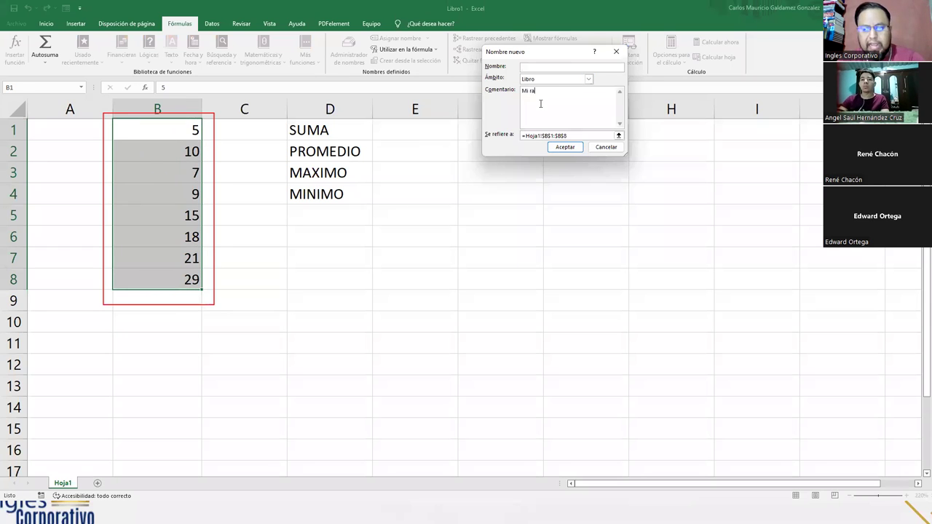
text(ngo de celdas )
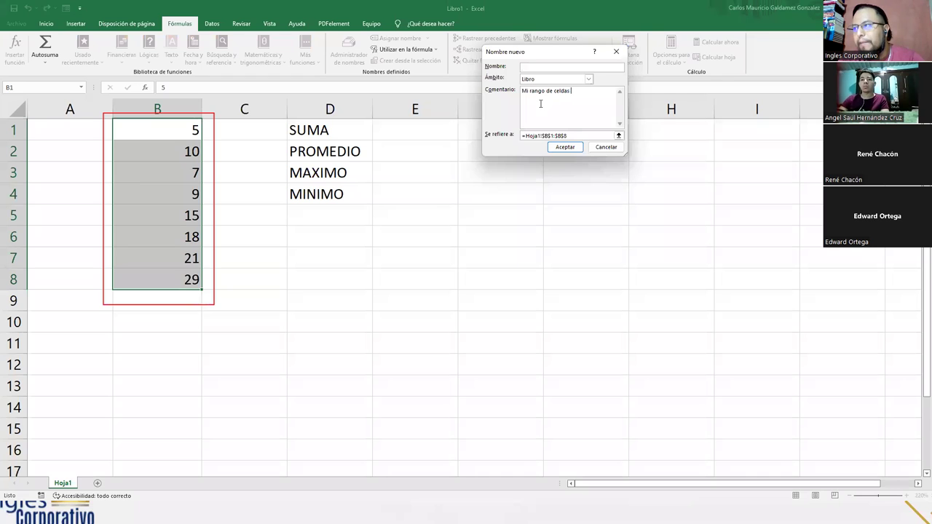
text(para realizar pe)
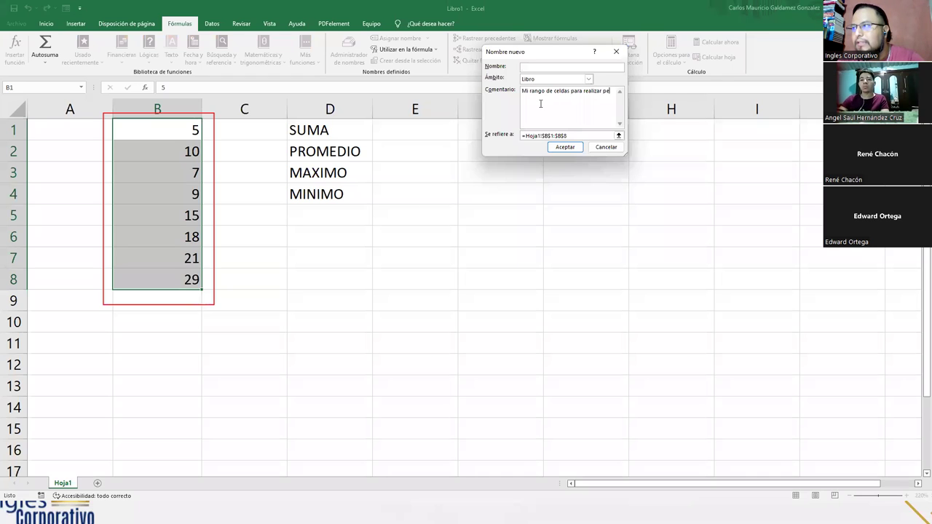
key(BackSpace)
text(ruebas)
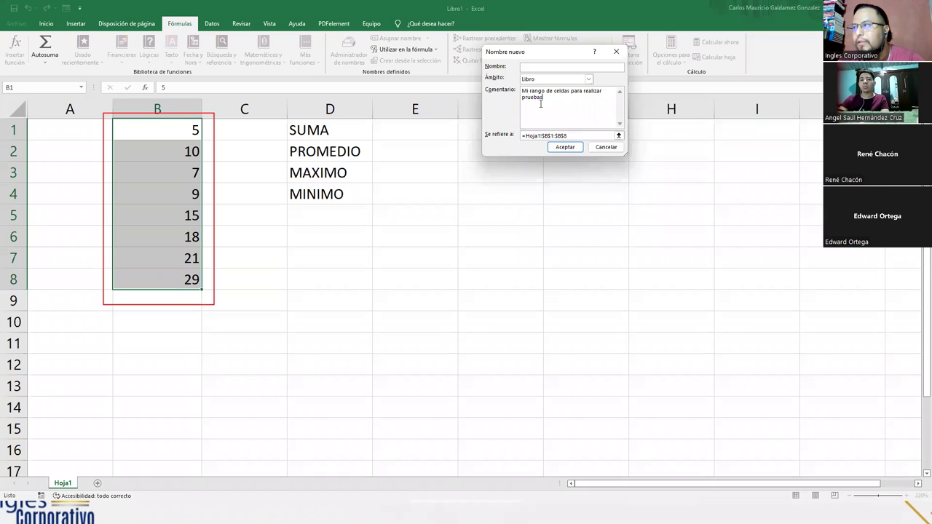
text( con funciones)
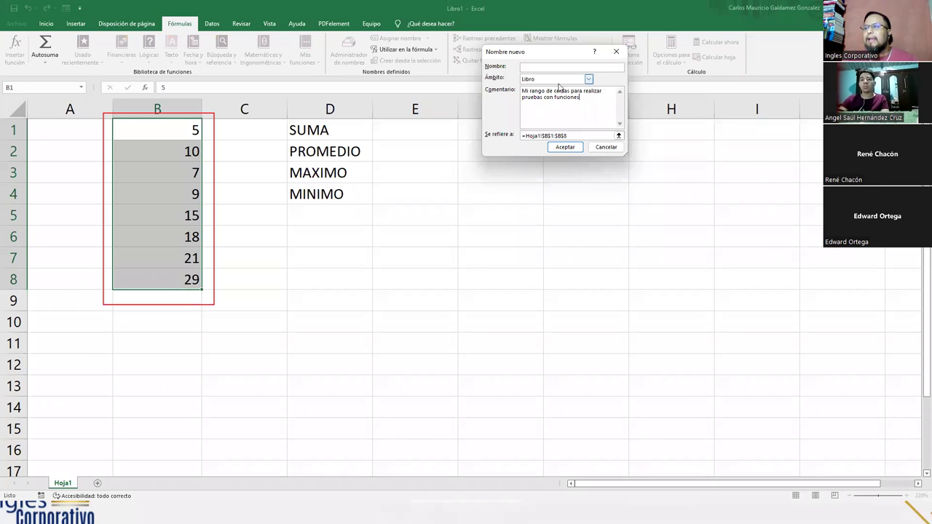
Try Hoja1 as the scope of the new name and set it back to Libro.
click(589, 79)
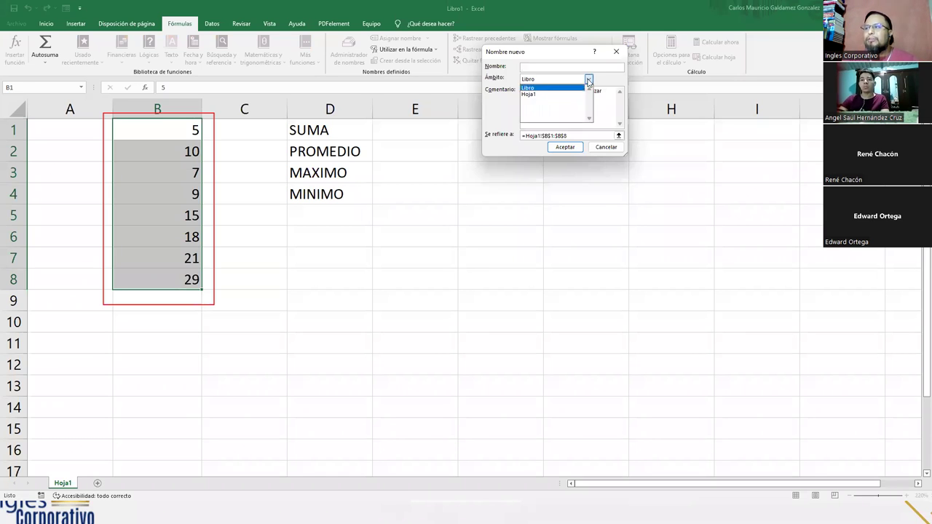
click(537, 94)
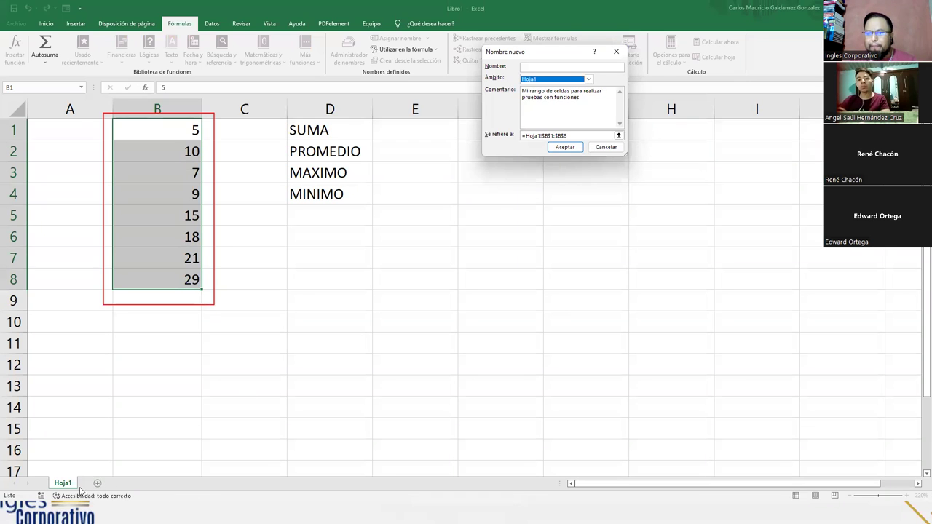
click(589, 79)
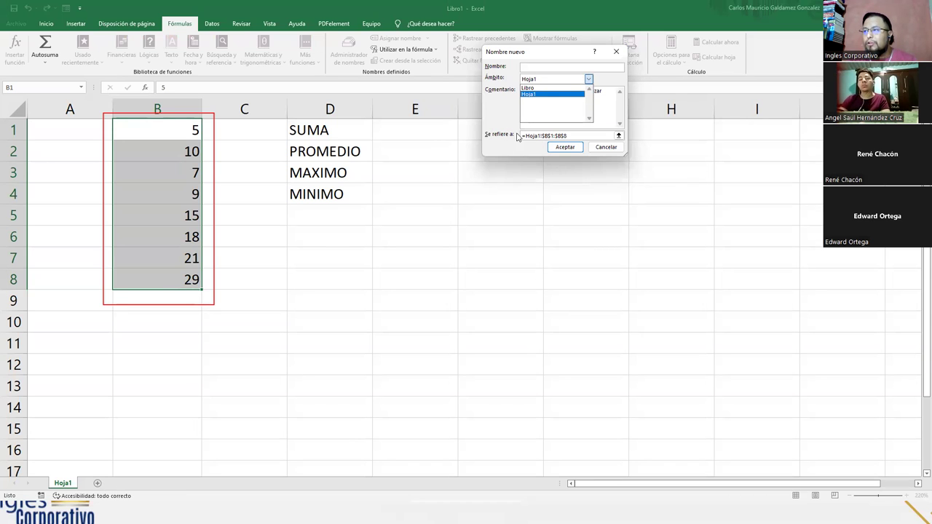
click(537, 89)
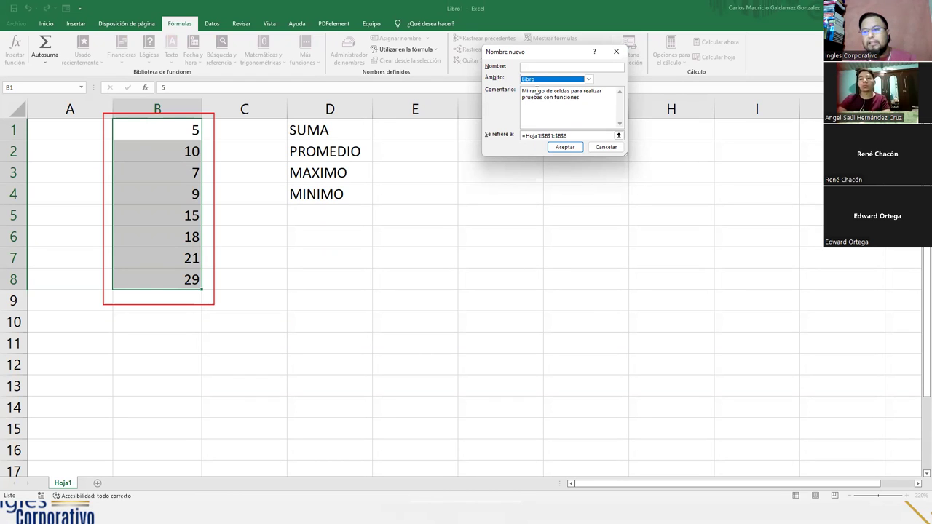
Set the name of the B1:B8 range definition to MisDatos.
click(556, 69)
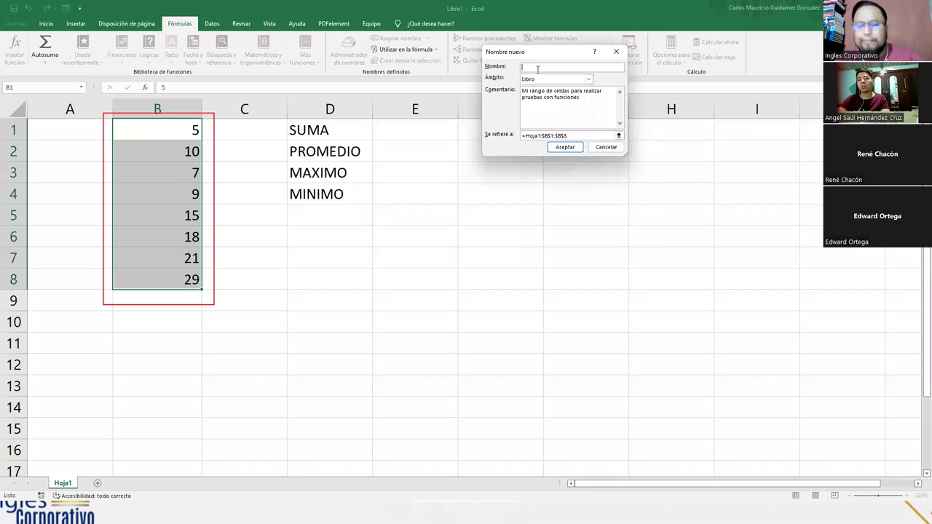
text(m)
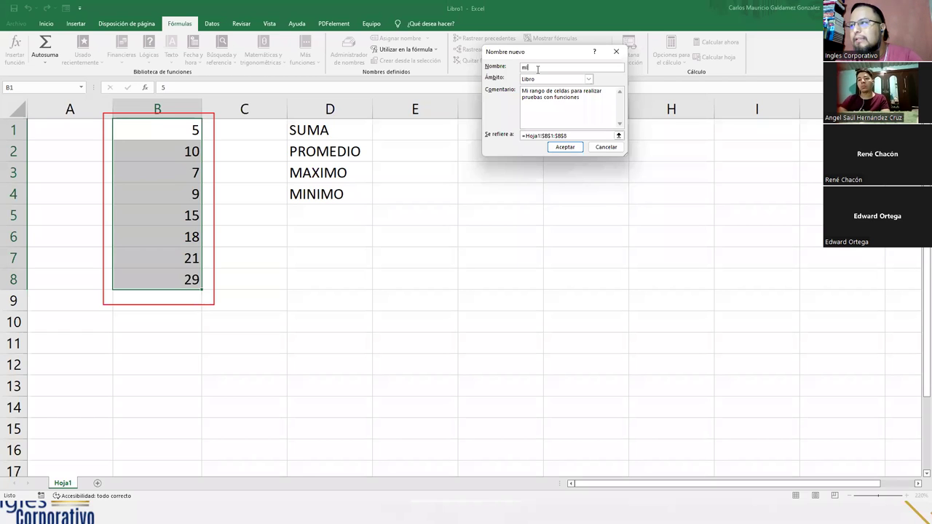
text(i)
key(BackSpace)
key(BackSpace)
text(MisDatos)
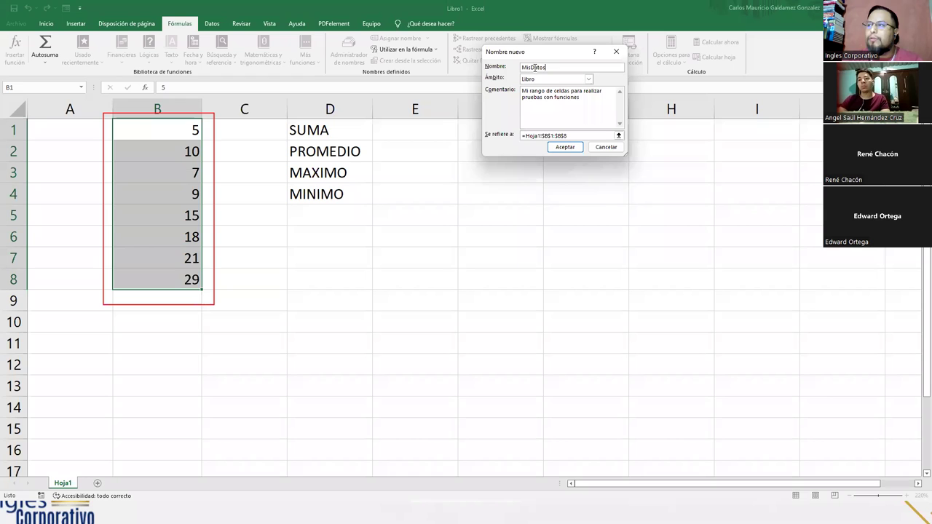
Change the name of the B1:B8 range definition to Mis_Datos and create it.
click(567, 148)
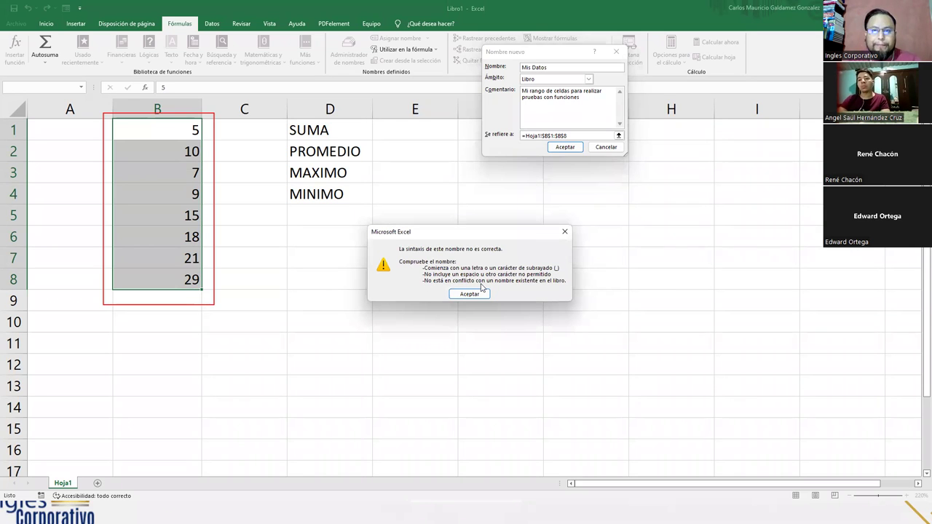
click(481, 293)
click(533, 67)
key(BackSpace)
text(_)
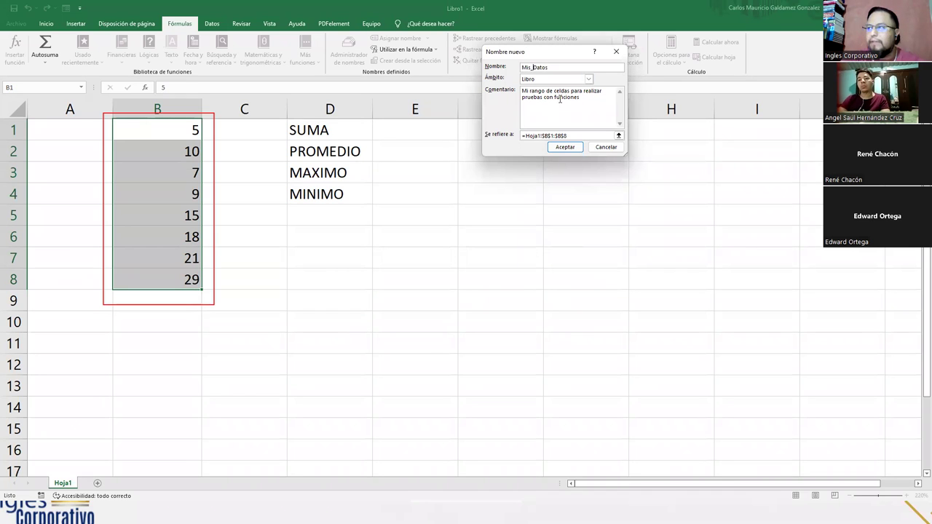
click(566, 147)
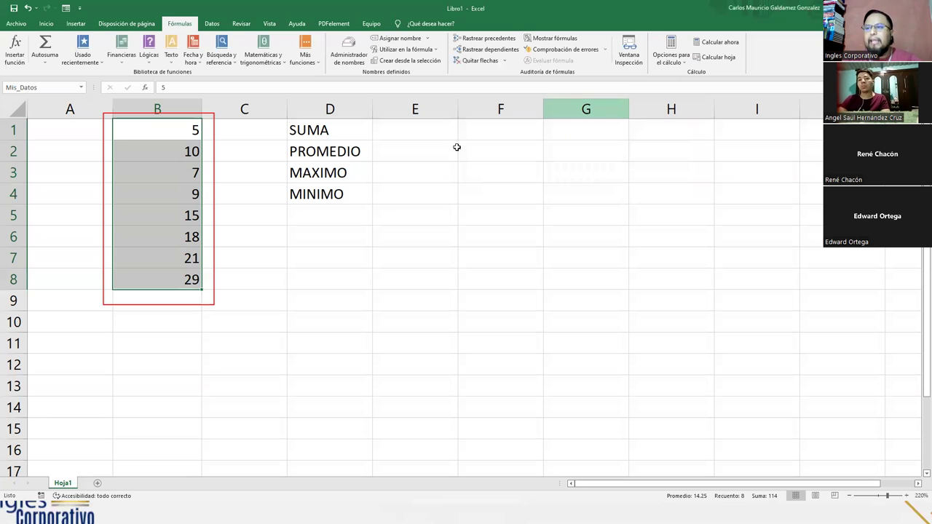
Examine the name shown for the whole range B1:B8 against the reference shown for each individual cell in it.
drag(155, 131, 169, 281)
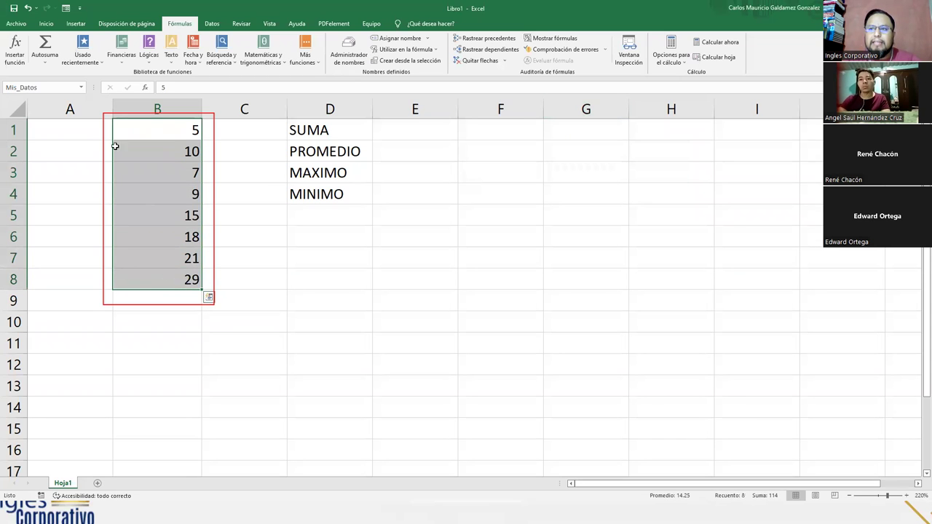
click(53, 91)
click(172, 178)
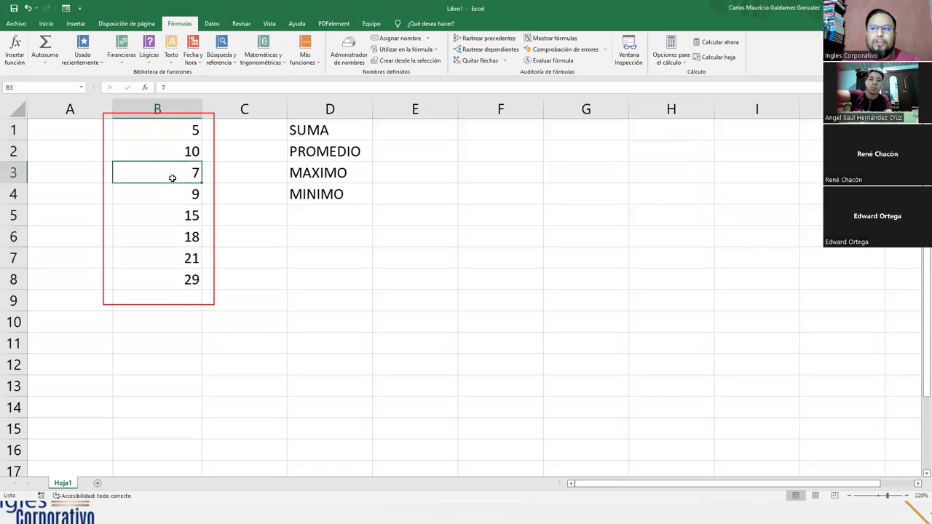
click(155, 133)
click(155, 151)
click(157, 175)
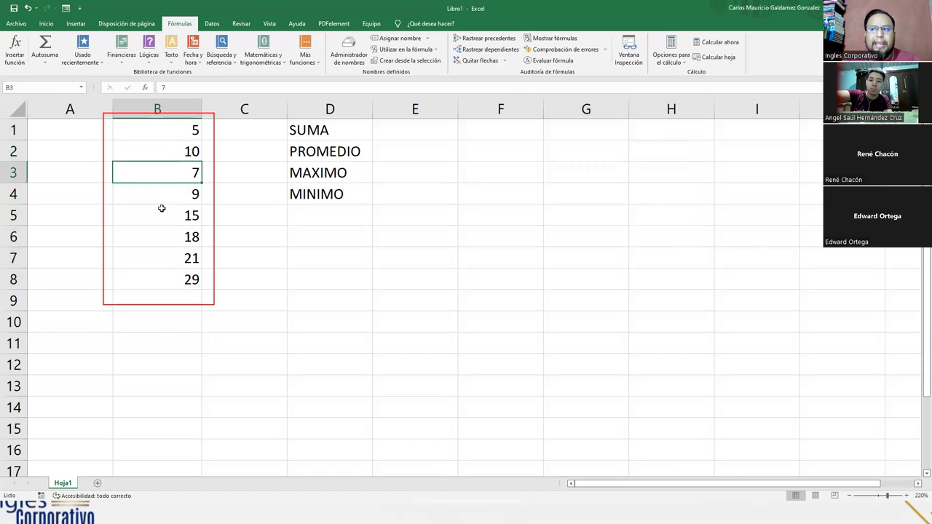
click(157, 198)
click(160, 213)
click(161, 237)
click(147, 264)
click(152, 272)
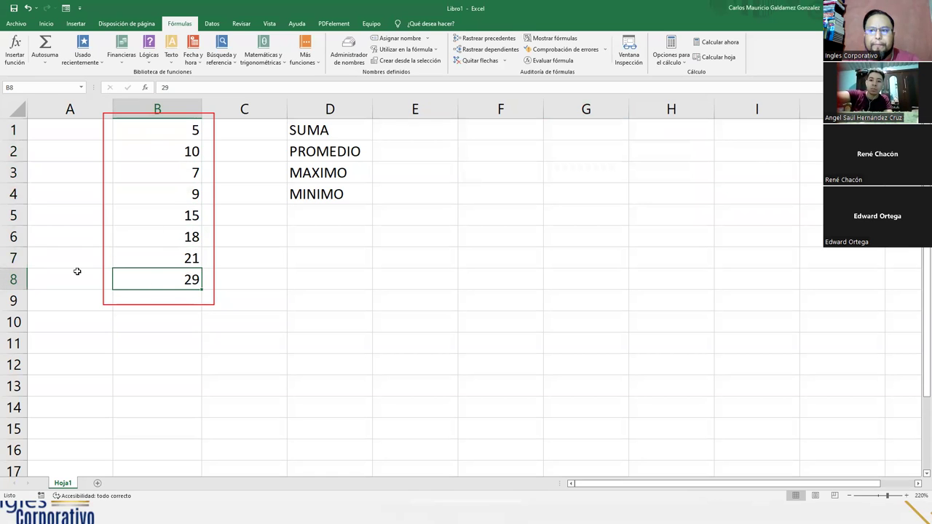
click(131, 258)
click(146, 234)
click(139, 214)
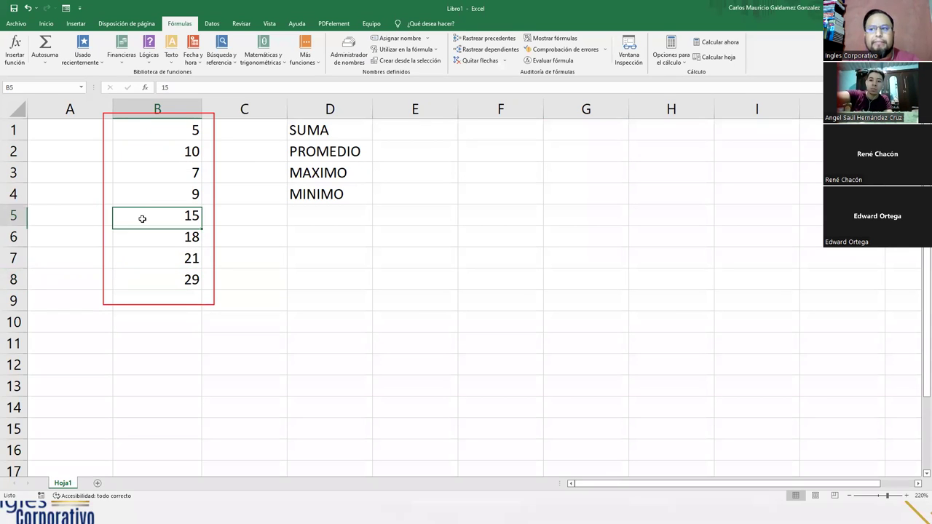
click(142, 194)
click(141, 151)
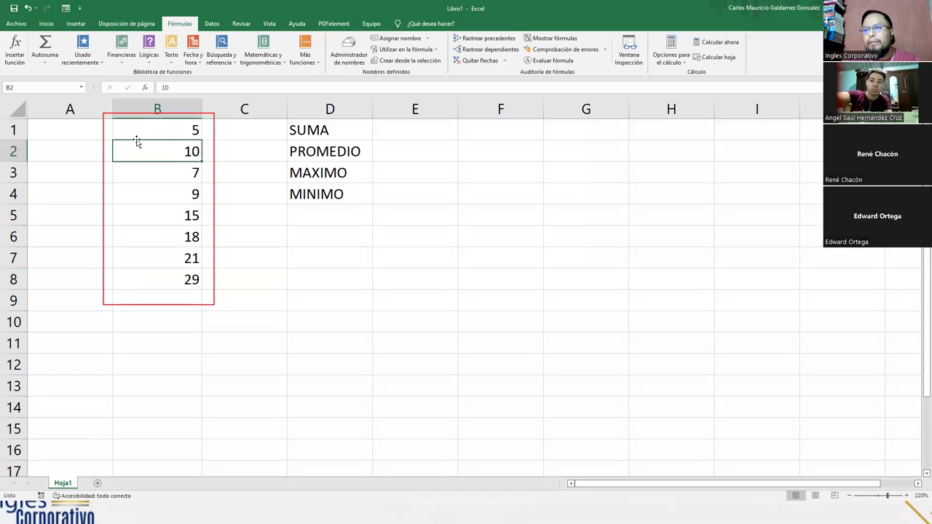
click(135, 136)
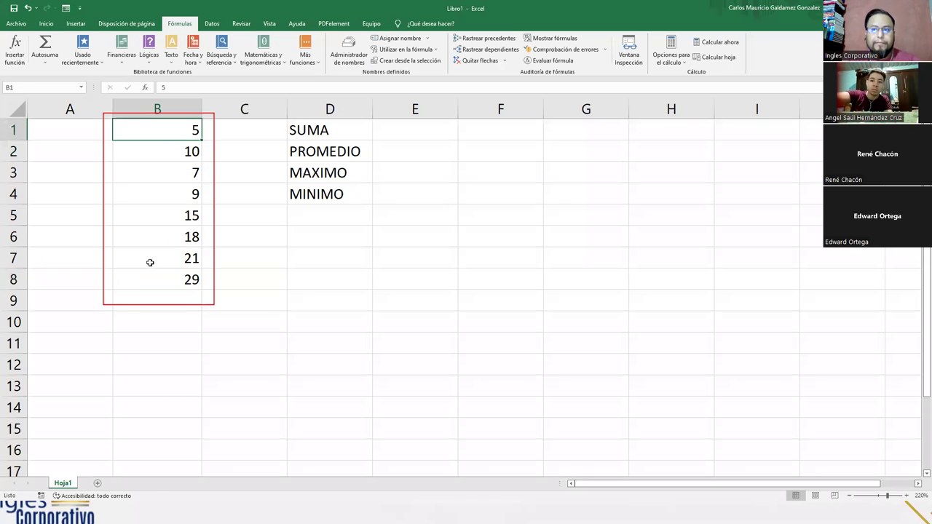
Reselect all of B1:B8 and check which name the complete selection carries compared with its first and last cells.
drag(146, 131, 153, 285)
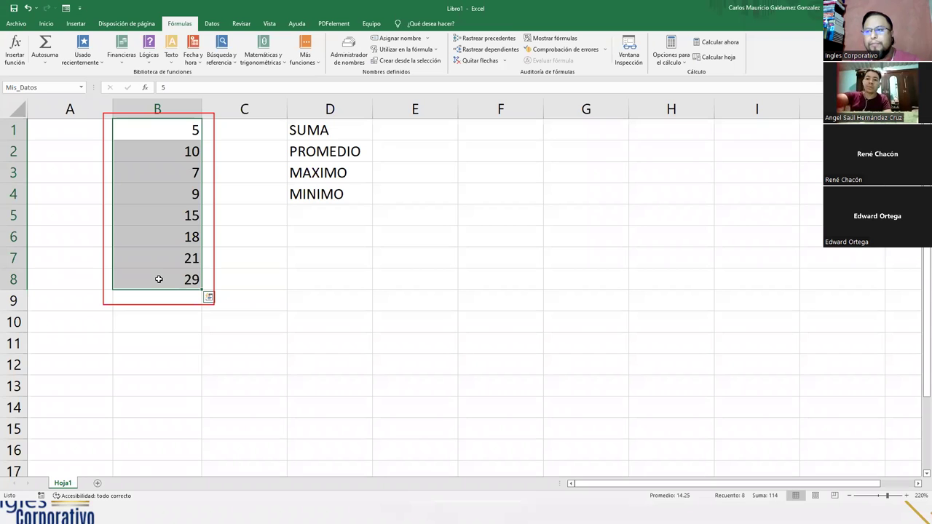
click(159, 279)
drag(152, 128, 151, 285)
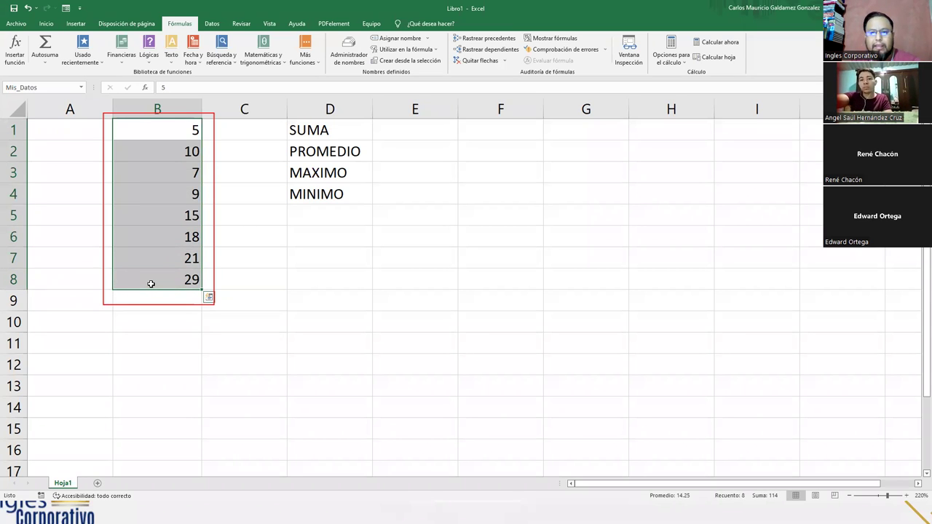
click(151, 284)
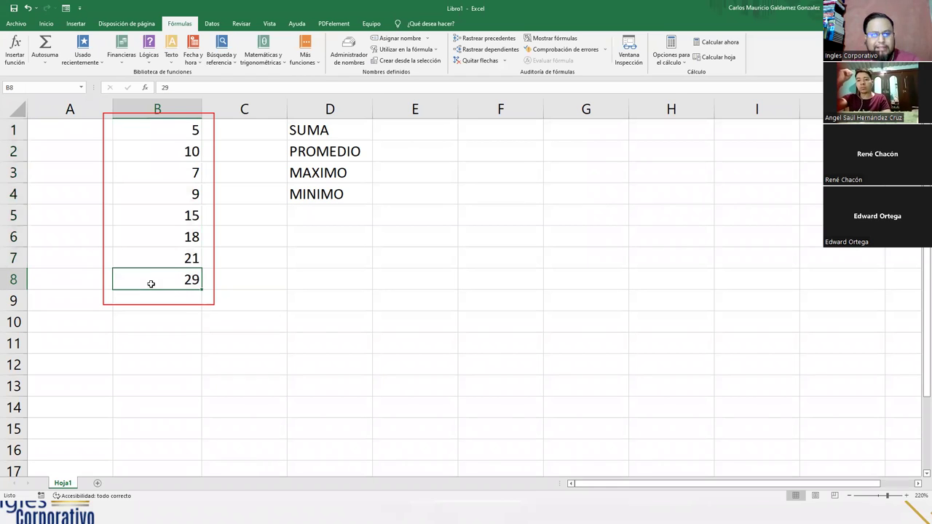
click(148, 135)
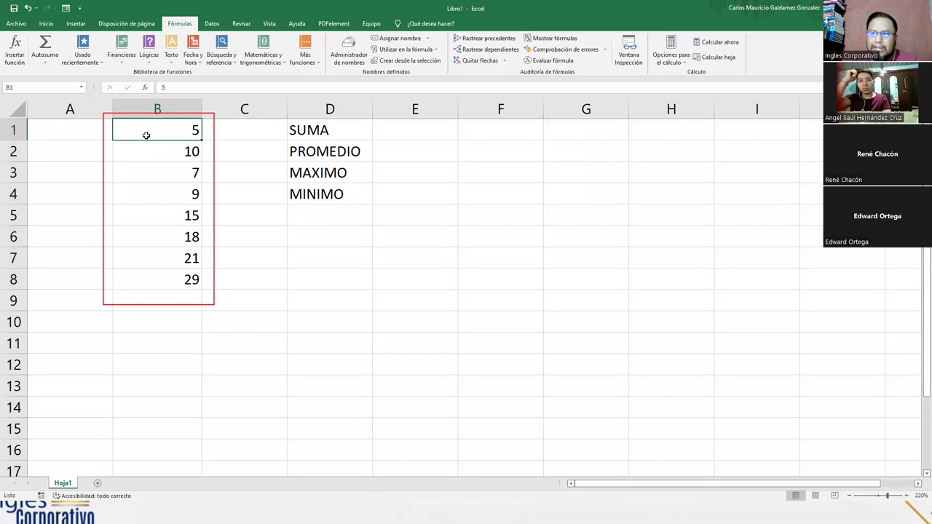
drag(146, 131, 142, 279)
click(48, 89)
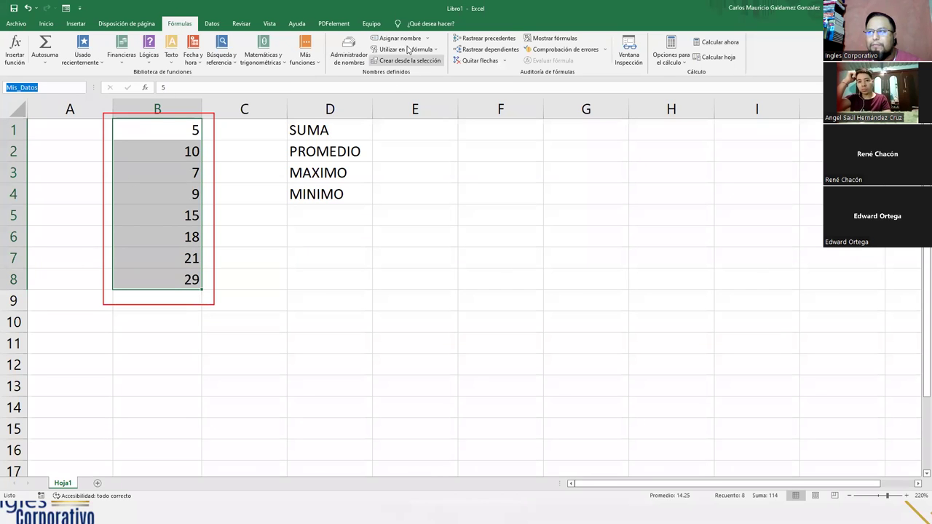
Delete the defined name MiRango from the workbook and review the entry for Mis_Datos.
click(347, 58)
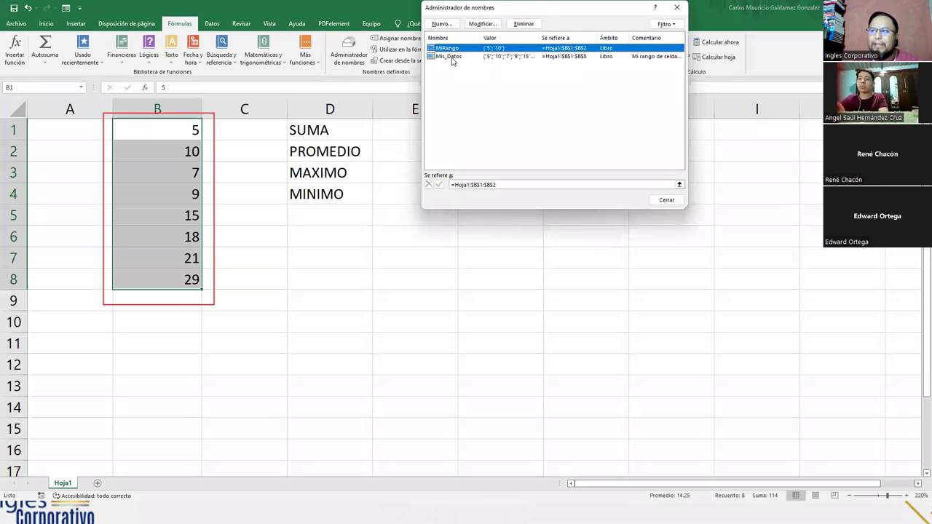
click(451, 57)
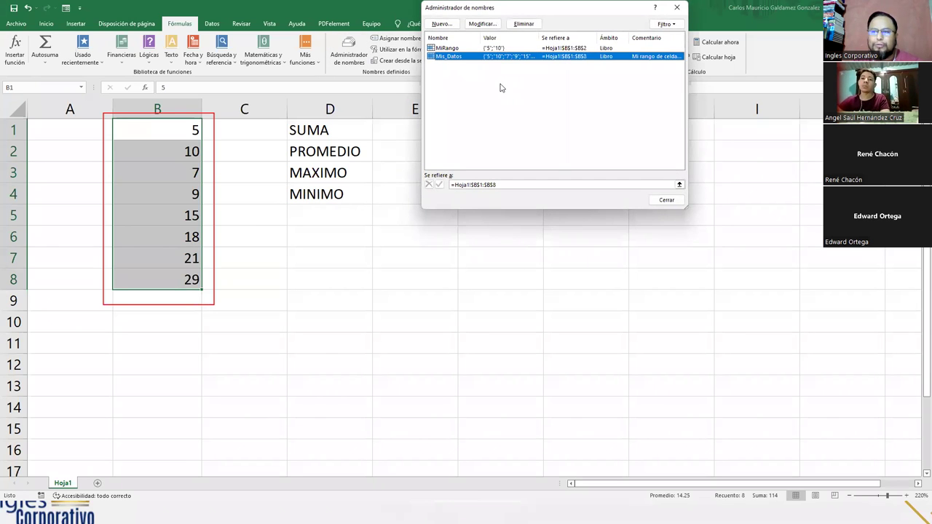
click(455, 49)
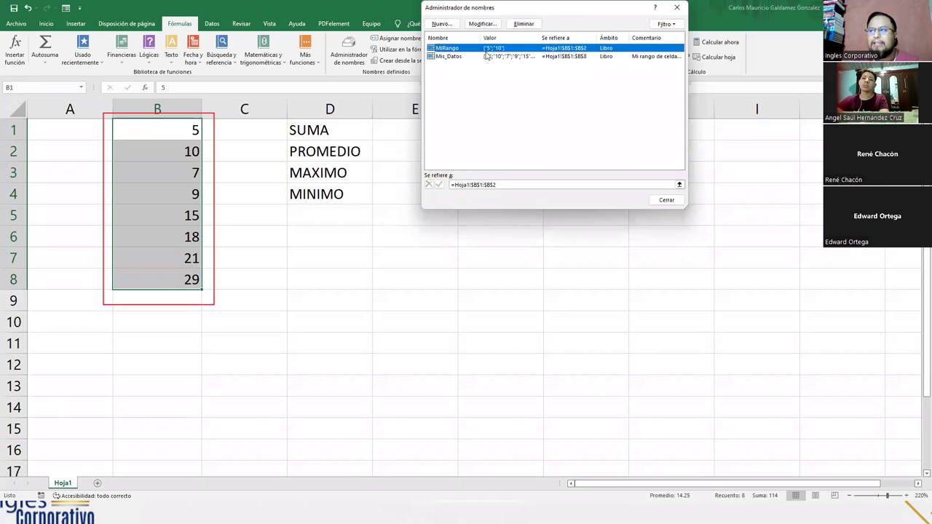
click(524, 24)
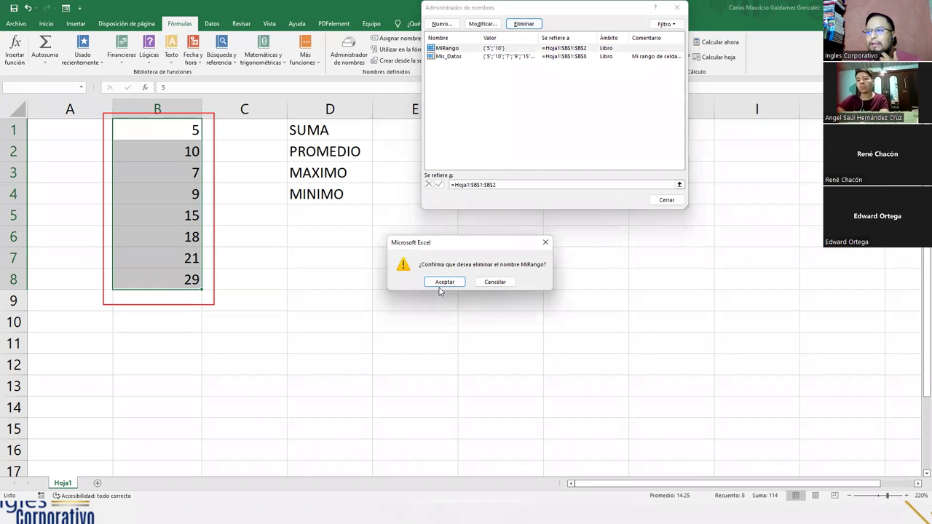
click(444, 282)
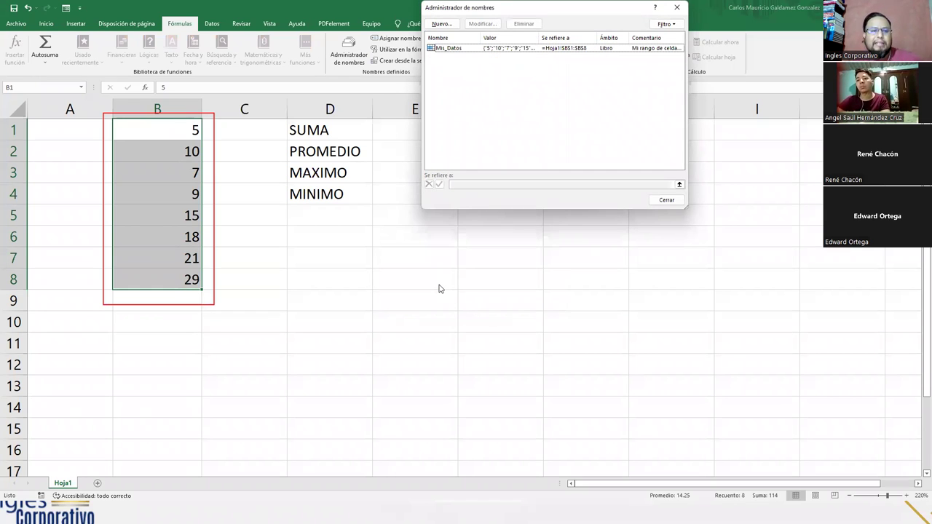
click(448, 50)
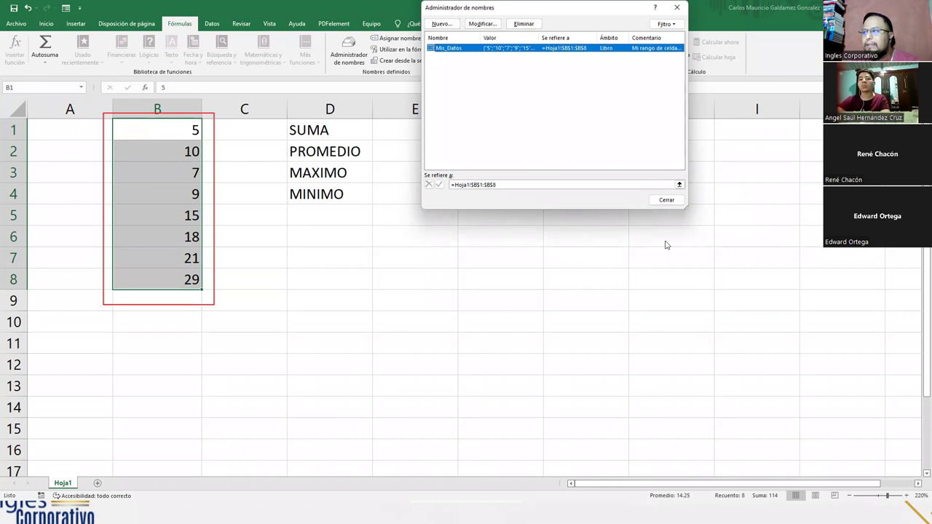
click(661, 202)
Compare the name shown for a selection of exactly B1:B8 with that of the larger range B1:B9.
click(154, 127)
drag(155, 127, 155, 279)
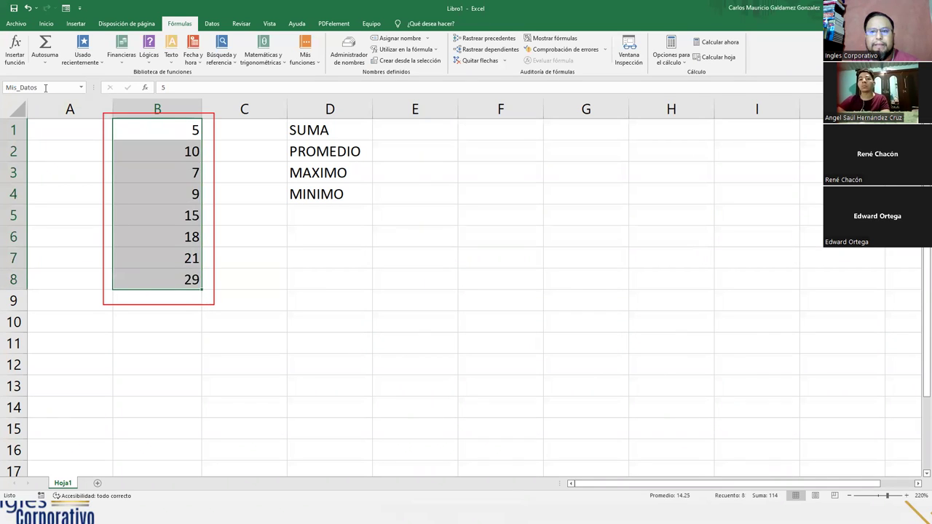
click(184, 342)
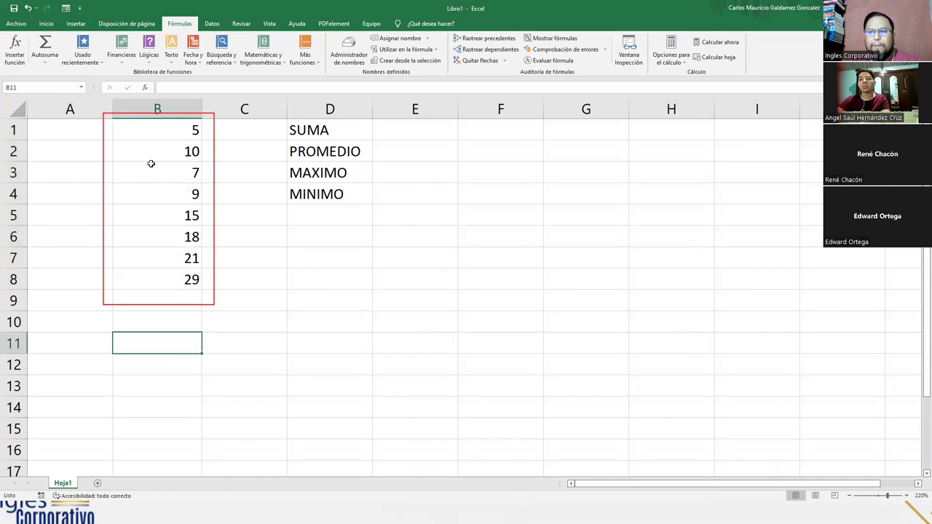
drag(144, 133, 161, 303)
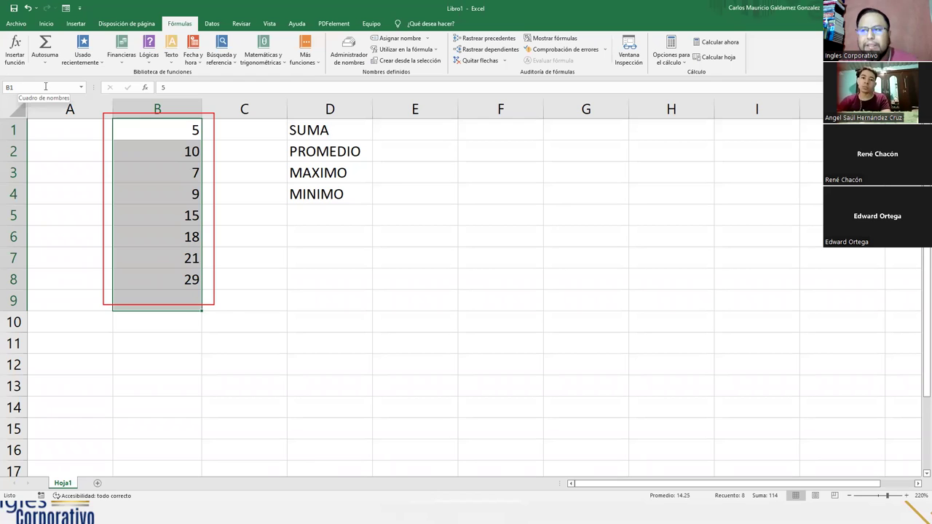
click(139, 132)
drag(141, 150, 141, 275)
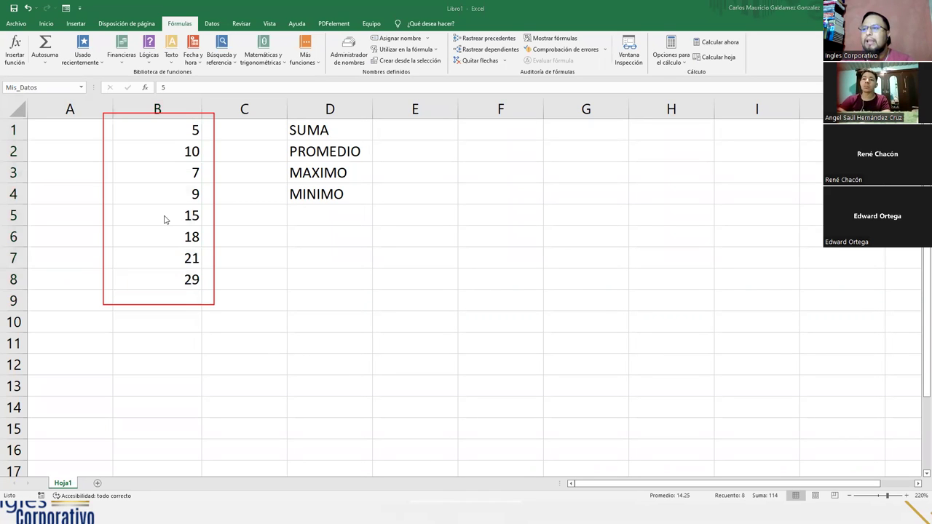
Enter the formula =SUMA(Mis_Datos) in cell E1 beside the SUMA label.
click(394, 131)
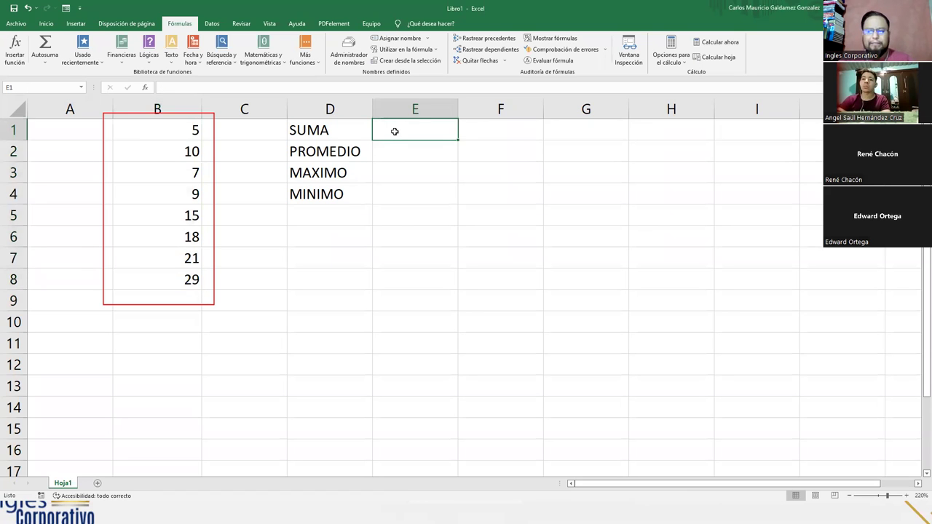
text(=sum)
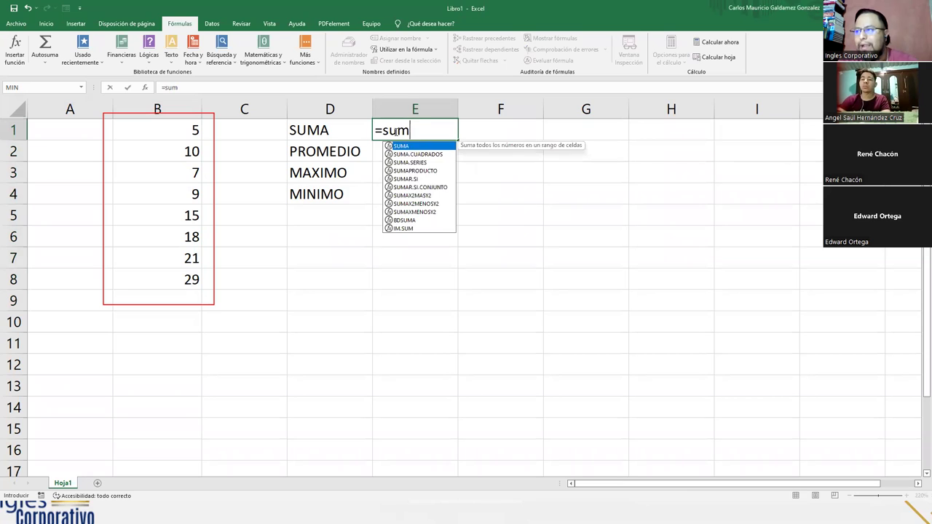
key(Tab)
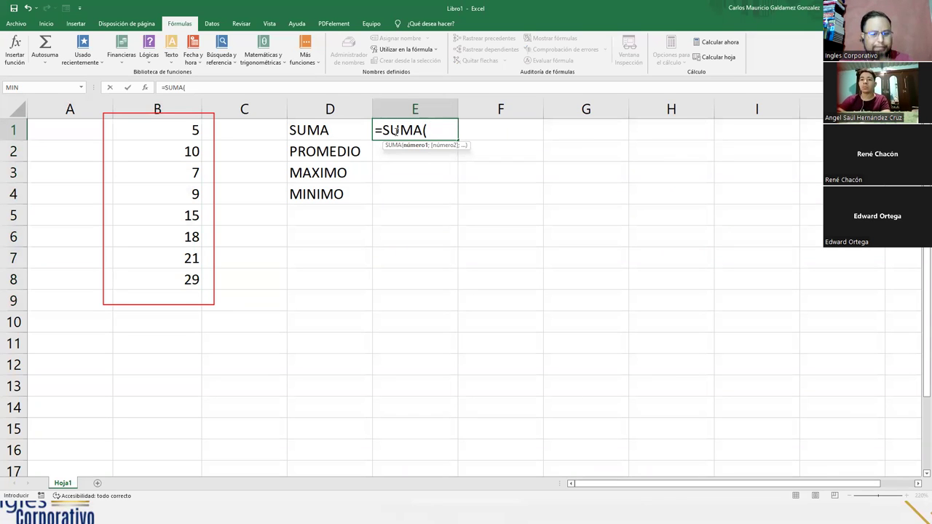
text(mis)
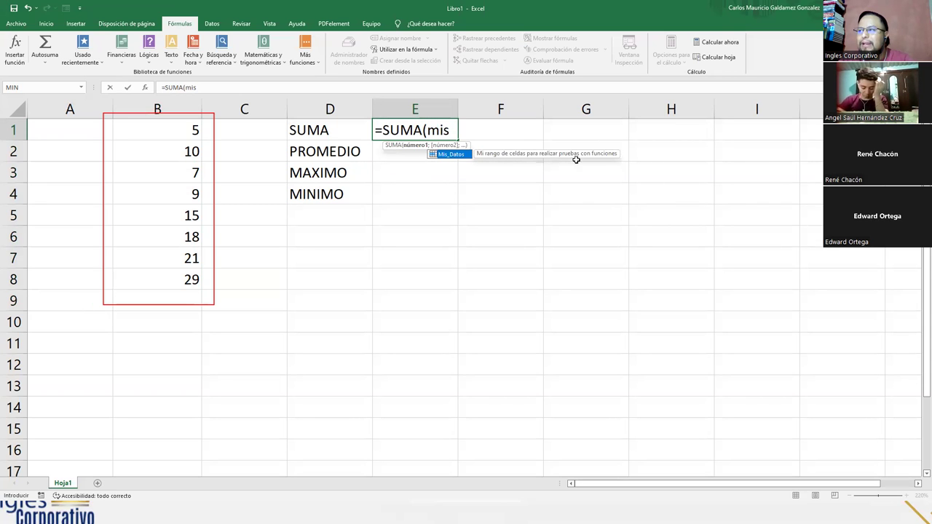
double_click(449, 155)
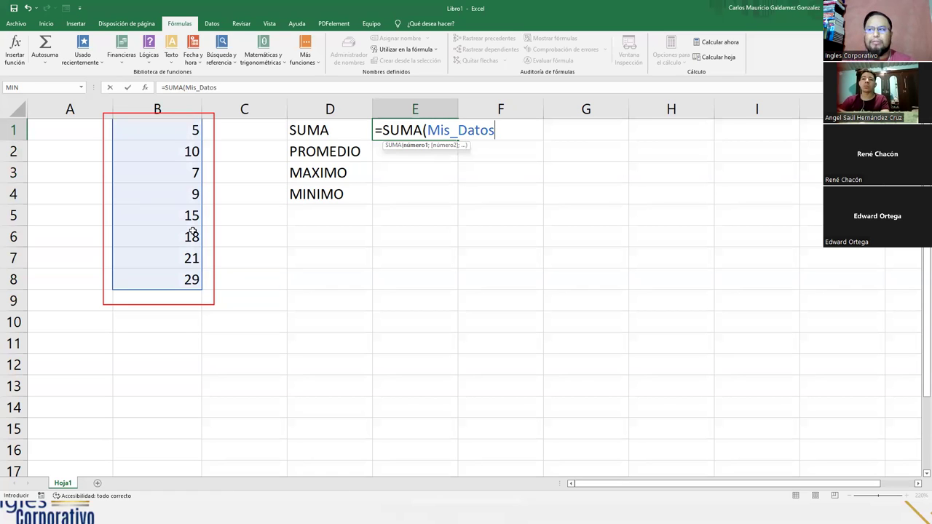
text())
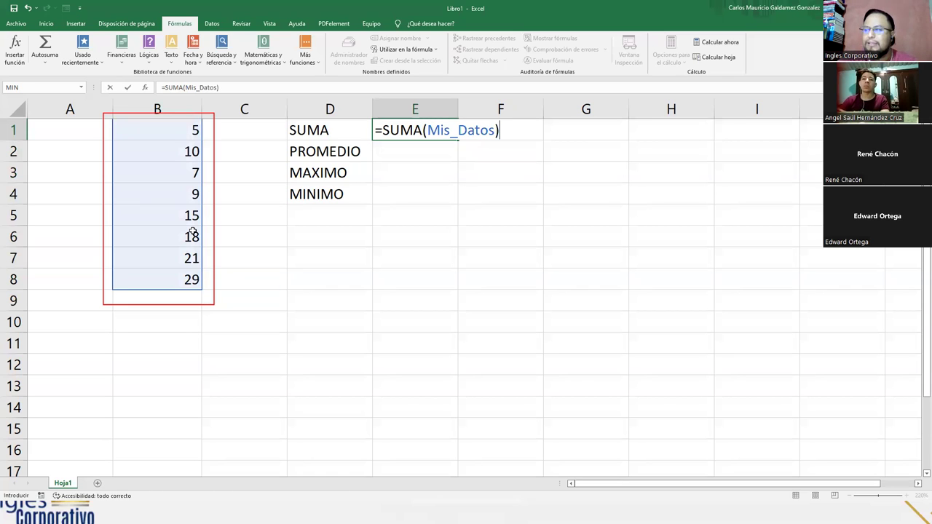
key(ctrl+Return)
key(Return)
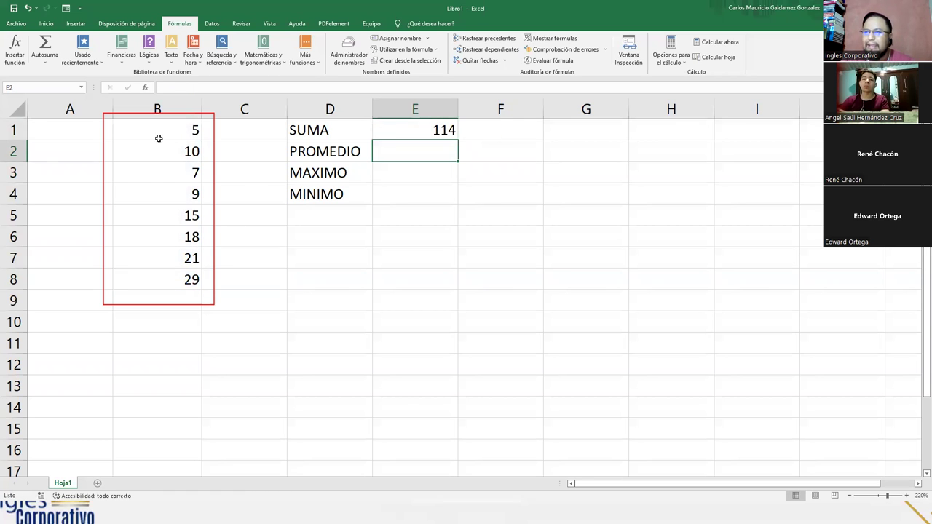
Select B1:B8 and check its average, count and sum statistics against the formula result in E1.
drag(158, 128, 164, 279)
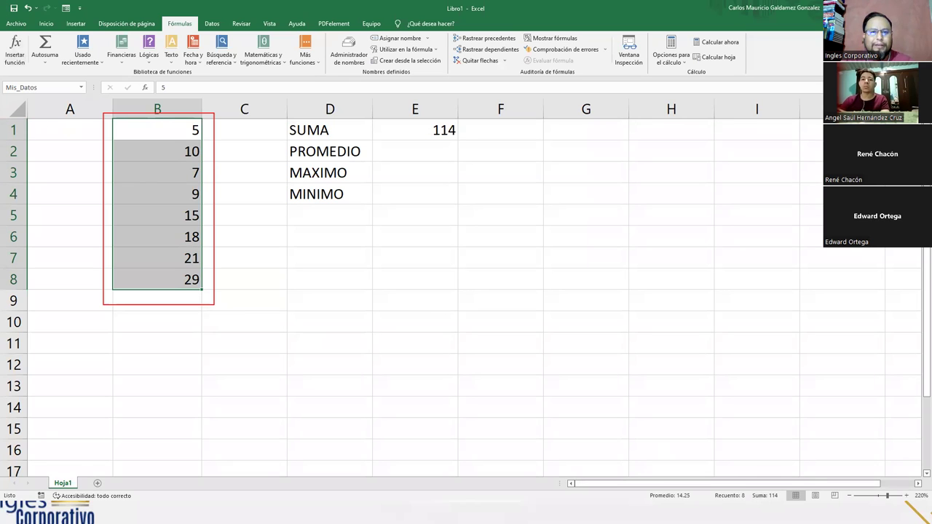
drag(732, 405, 763, 485)
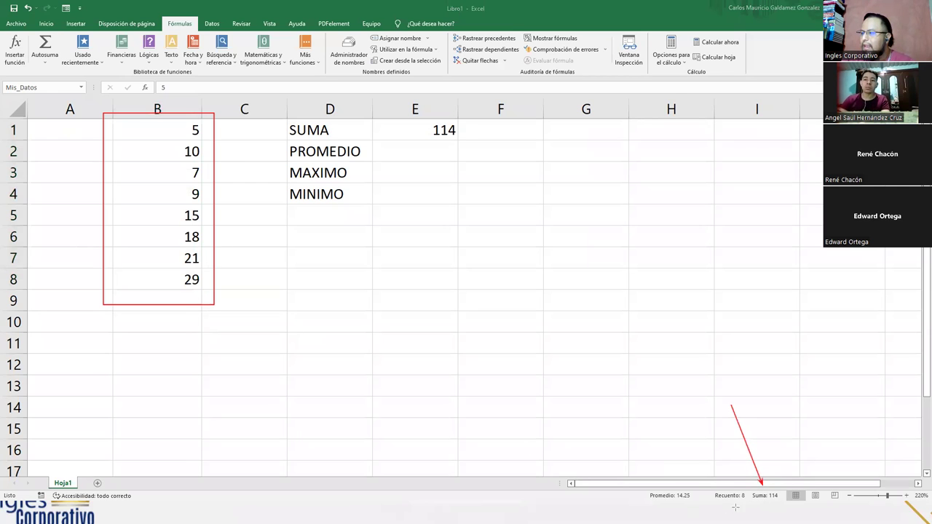
mouse_move(643, 483)
mouse_down()
mouse_move(692, 510)
mouse_move(786, 509)
mouse_up()
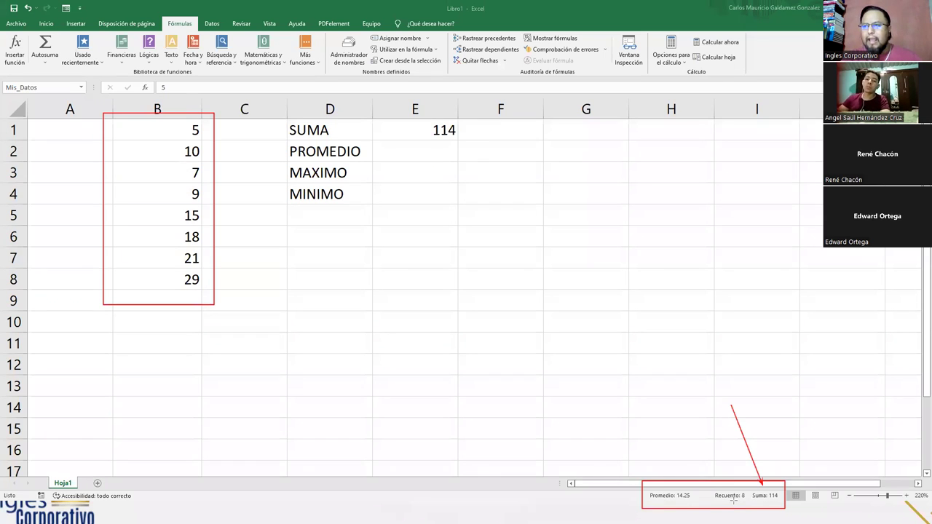
Enter the formula =PROMEDIO(Mis_Datos) in cell E2 beside the PROMEDIO label.
drag(753, 501, 778, 501)
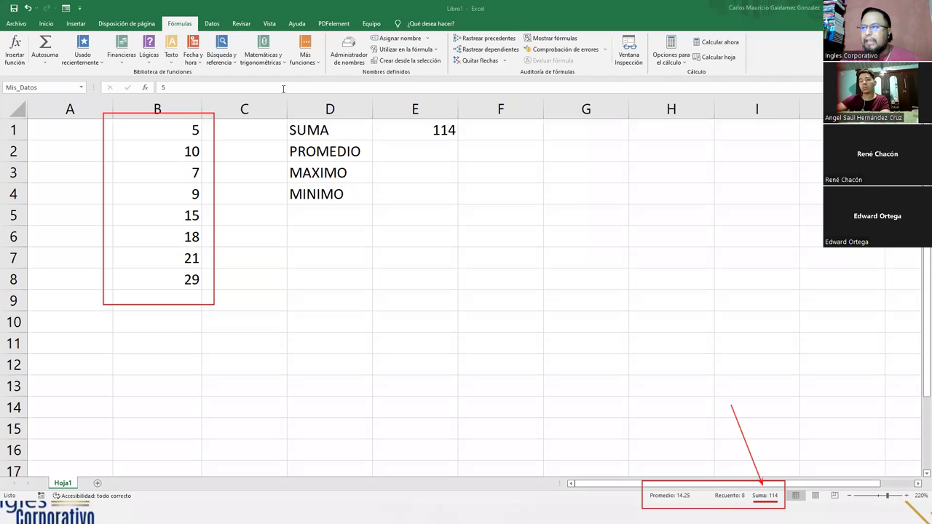
click(405, 137)
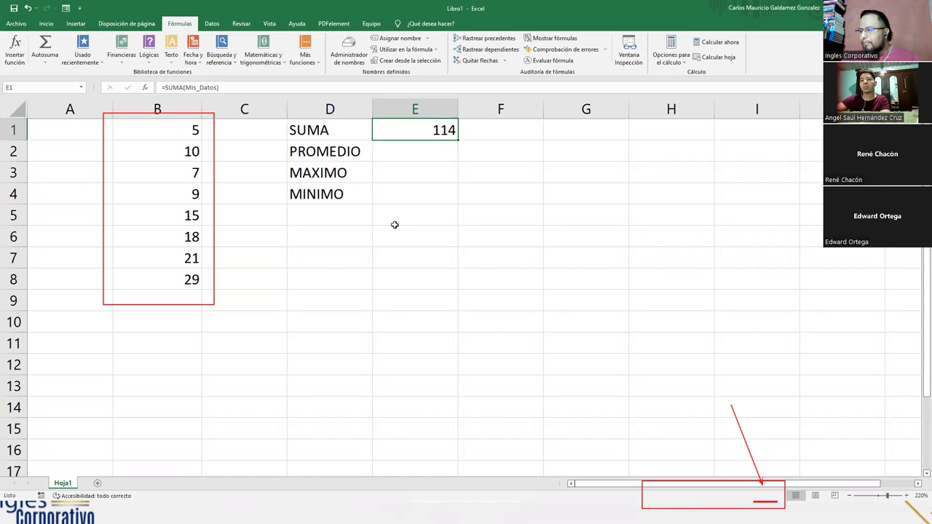
click(393, 165)
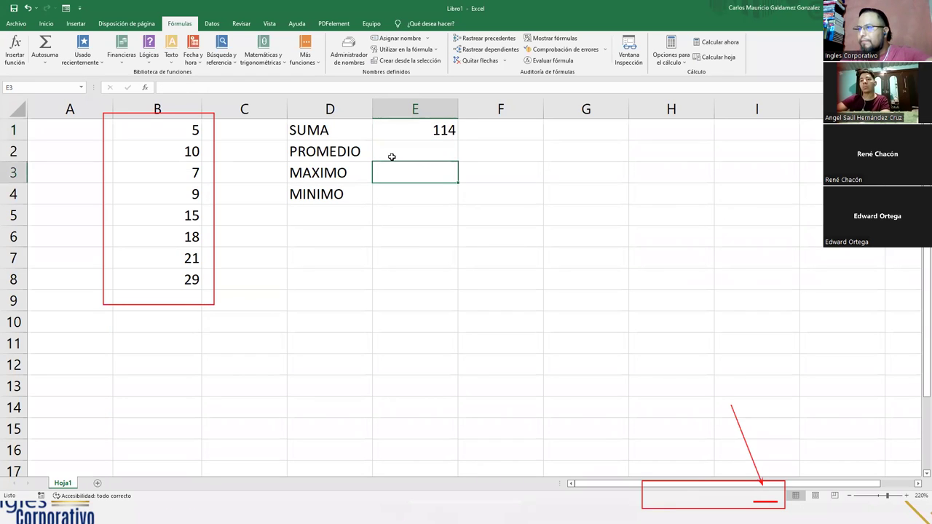
click(392, 154)
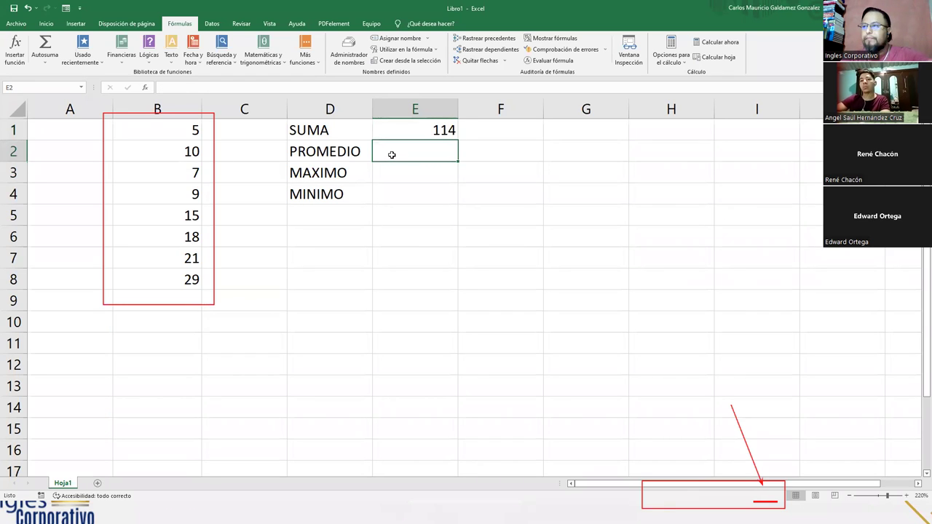
text(=promed)
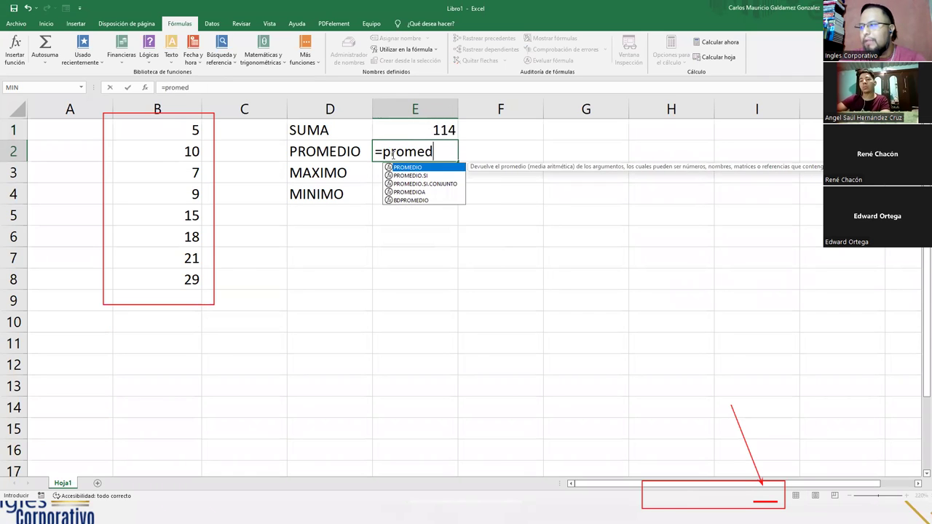
key(Tab)
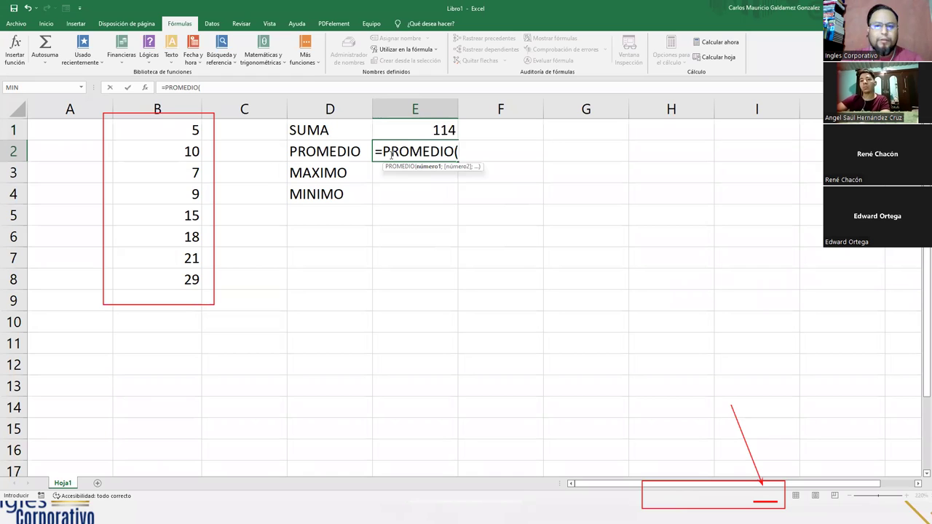
text(mis)
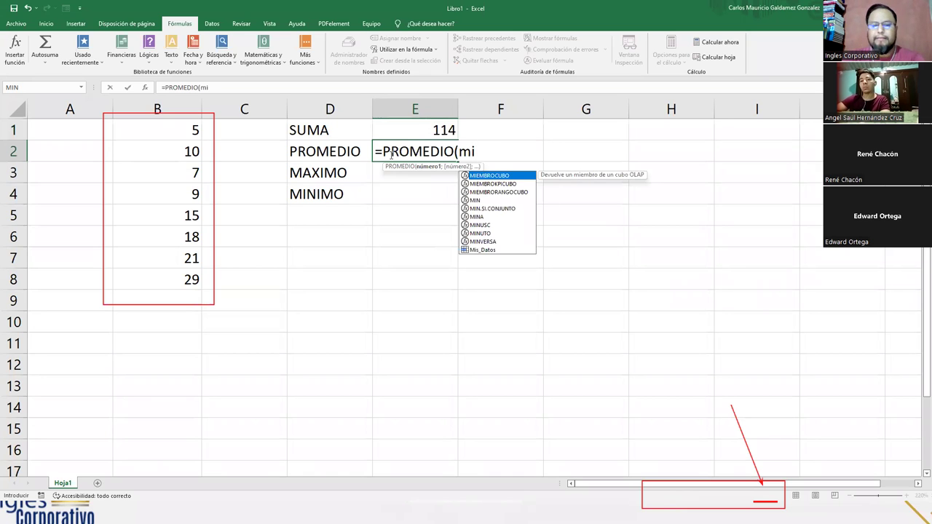
key(Tab)
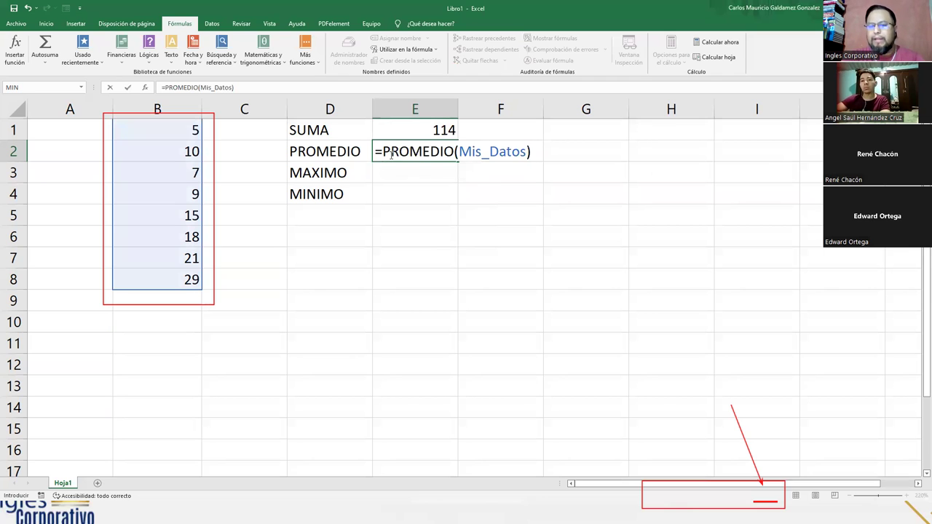
key(Return)
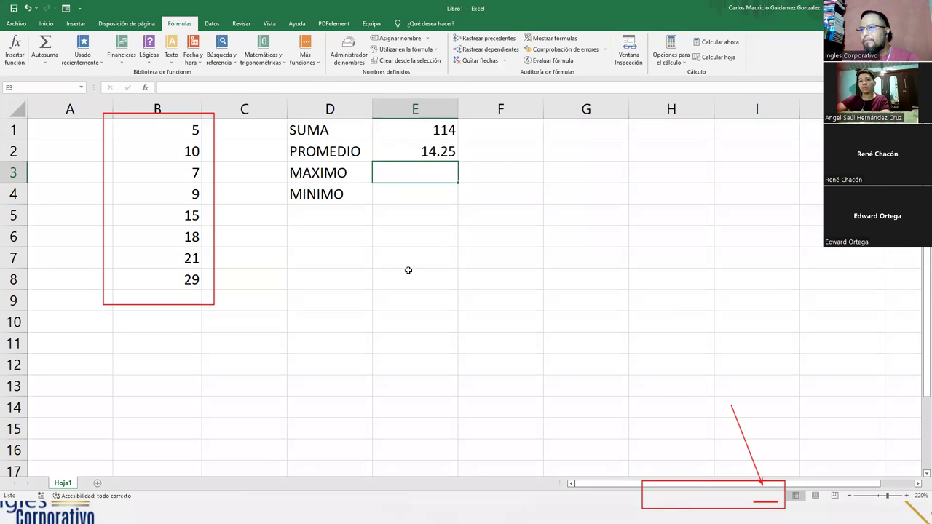
Select B1:B8 and compare its average statistic with the PROMEDIO formula result in E2.
drag(182, 139, 167, 276)
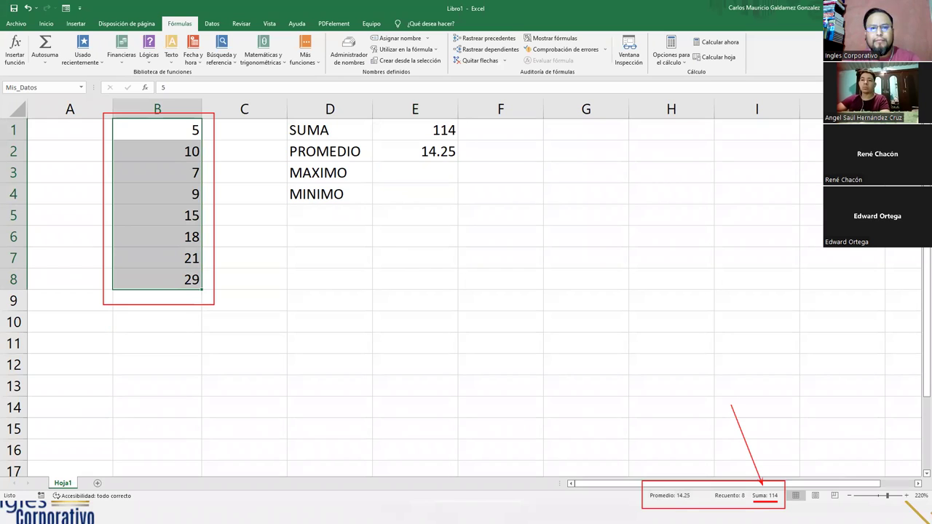
drag(703, 414, 682, 487)
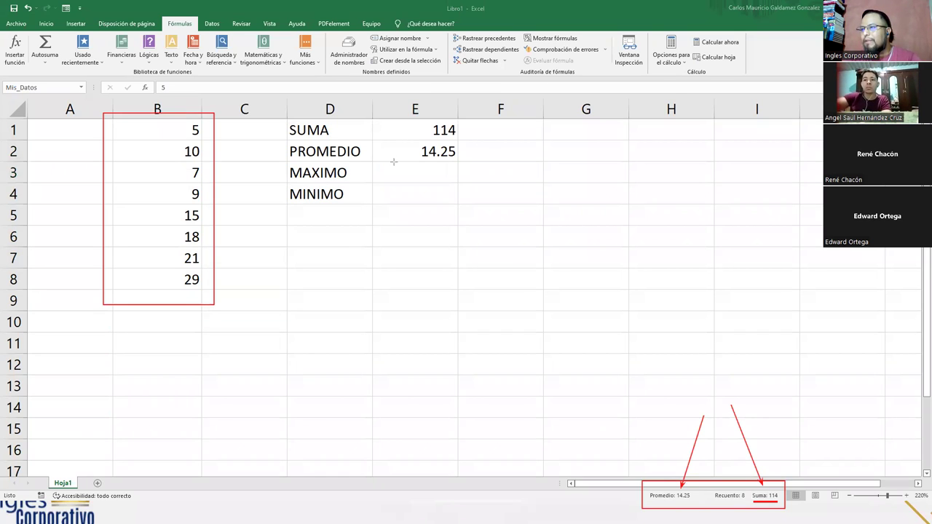
drag(369, 149, 406, 152)
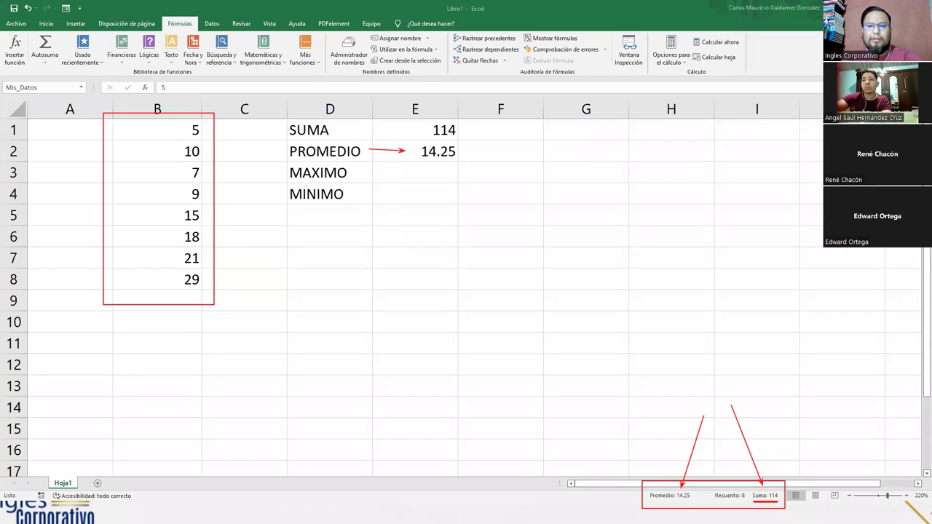
key(F2)
Enter the formula =MAX(Mis_Datos) in cell E3 beside the MAXIMO label.
click(408, 171)
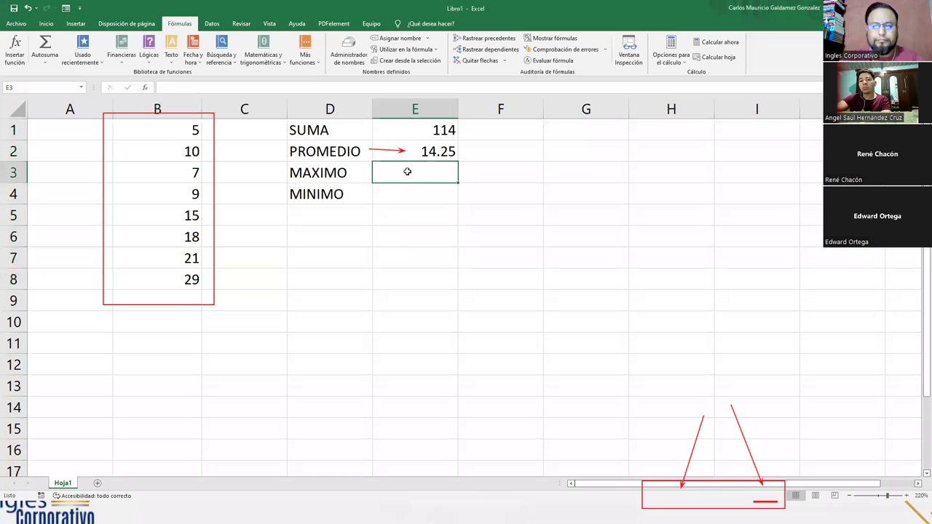
text(=max)
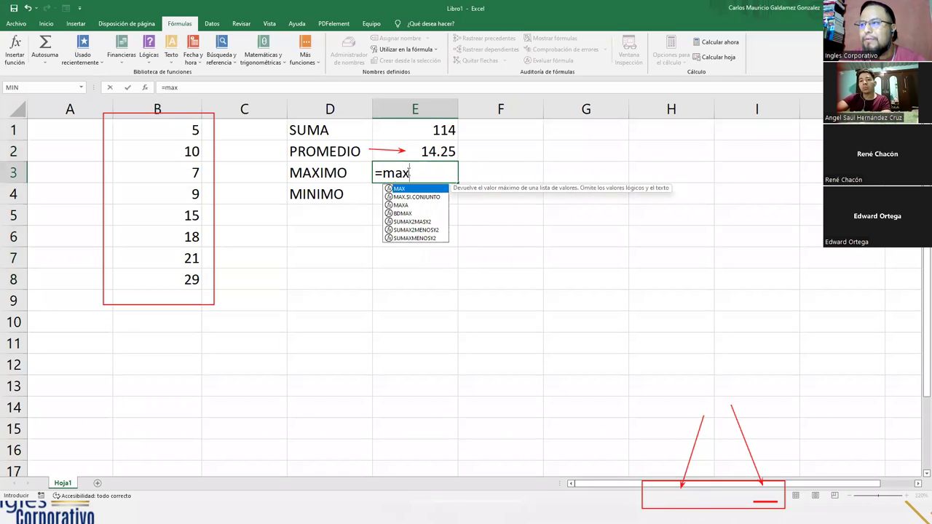
key(Tab)
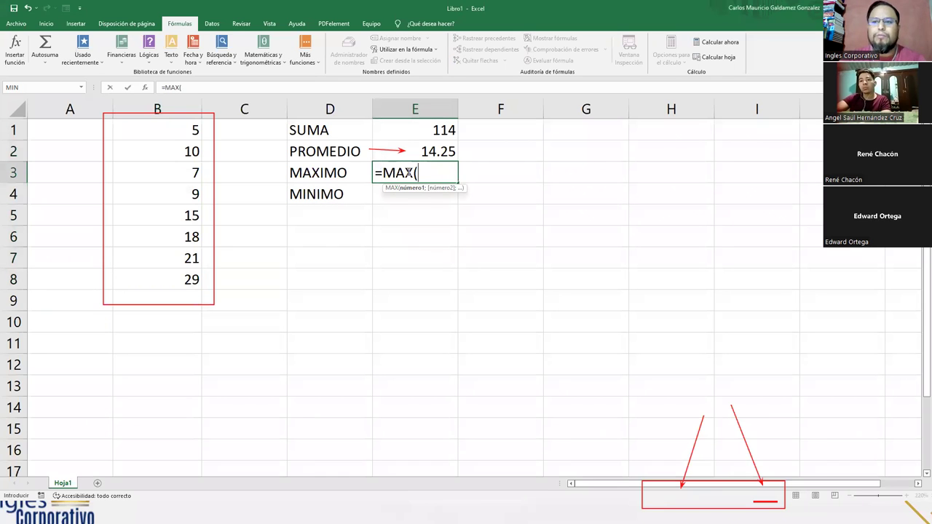
text(mis)
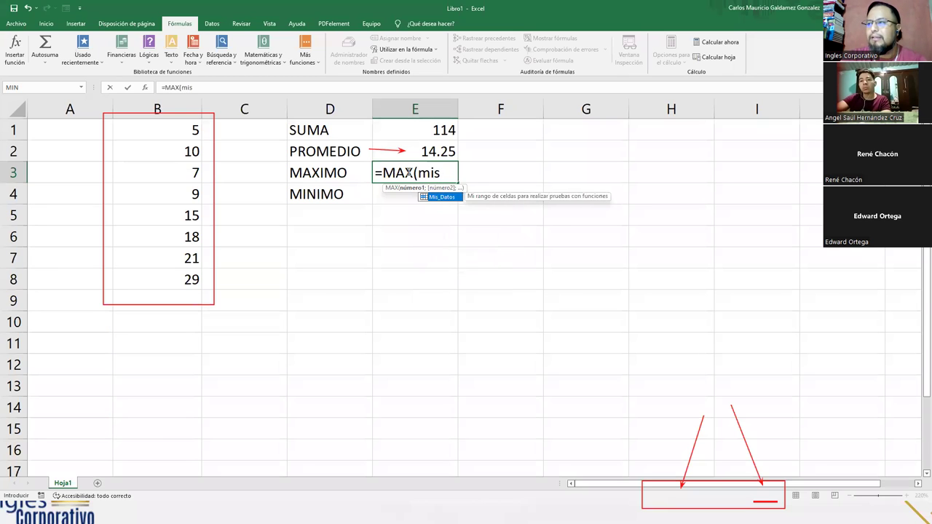
key(Tab)
text())
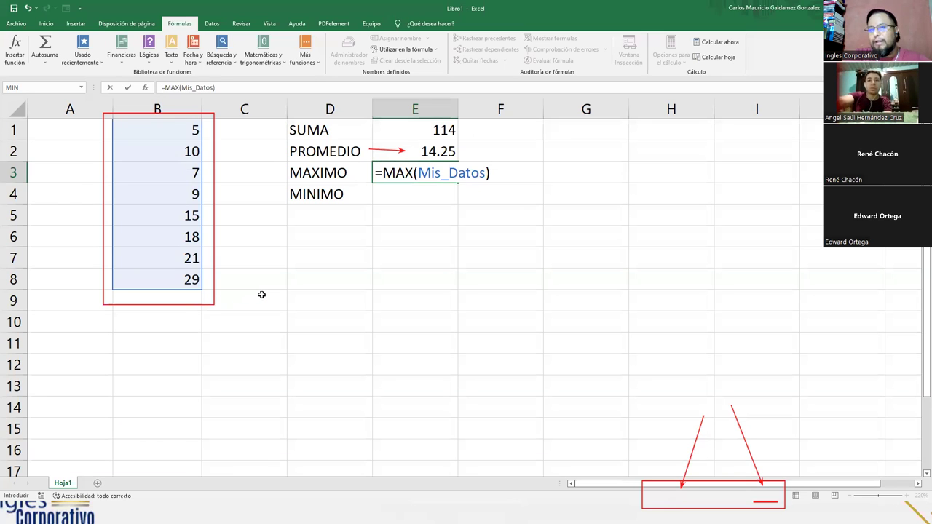
key(Return)
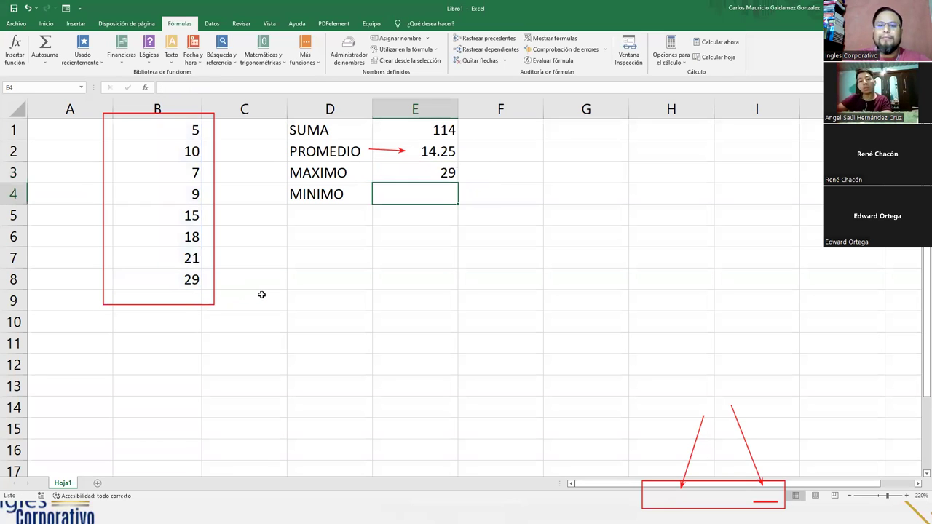
Enter the formula =MIN(Mis_Datos) in cell E4 beside the MINIMO label.
text(=min)
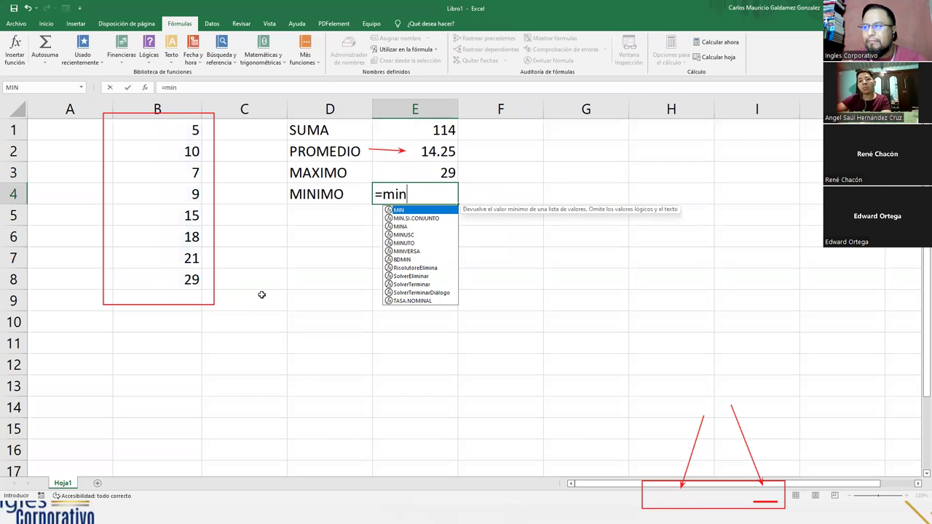
key(Tab)
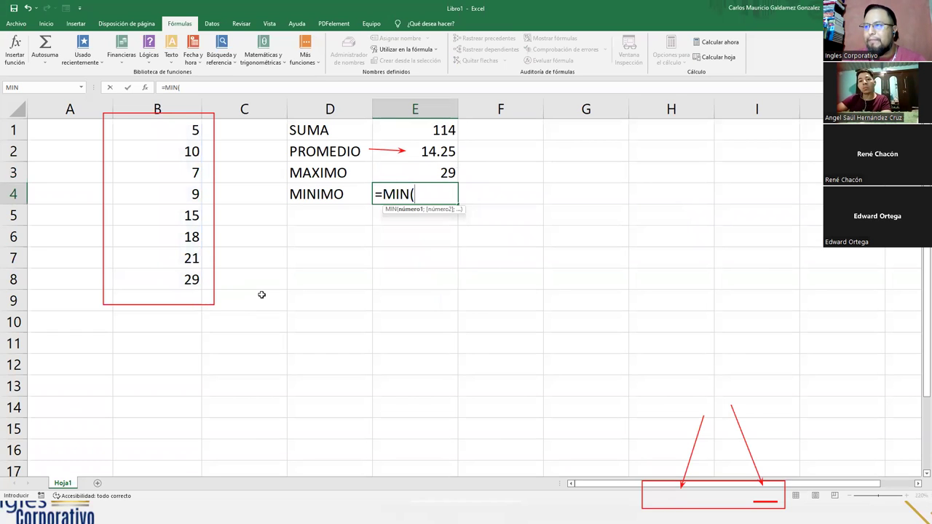
text(mis)
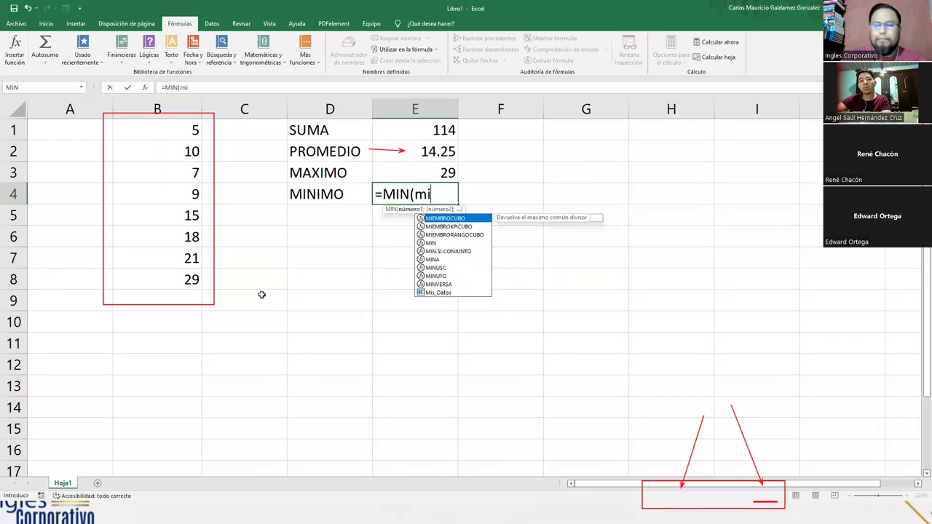
key(Tab)
text())
key(Return)
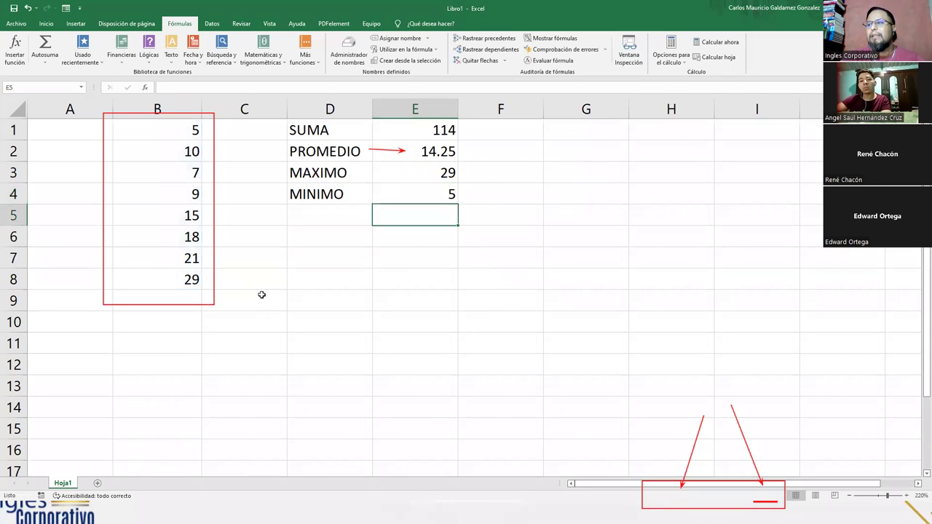
click(139, 131)
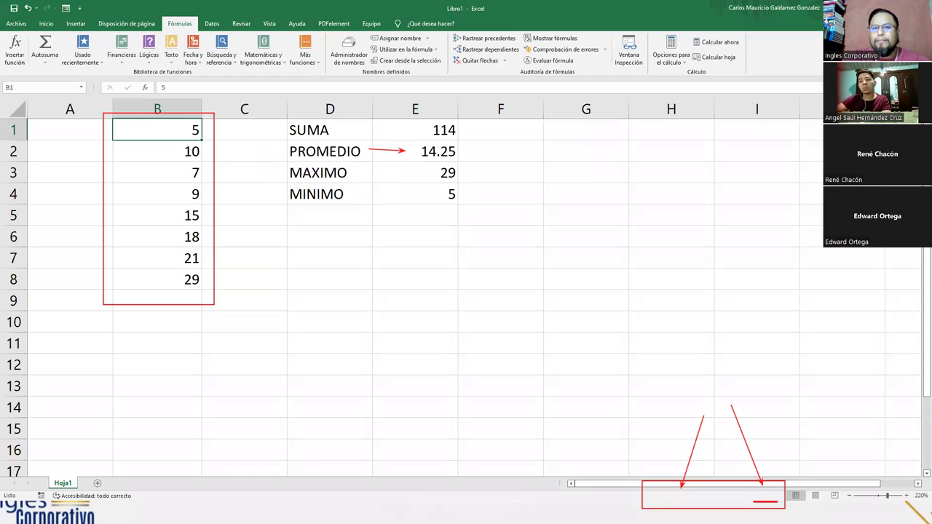
click(310, 150)
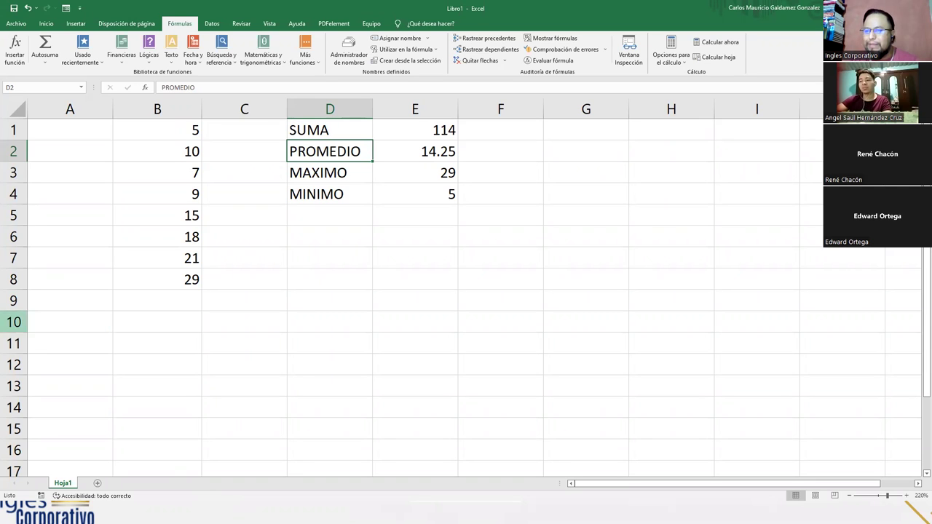
Add a new worksheet and enter the column headings Materias in A1 and Actividades in B1.
click(97, 483)
ctrl+scroll(161, 368, up, 4)
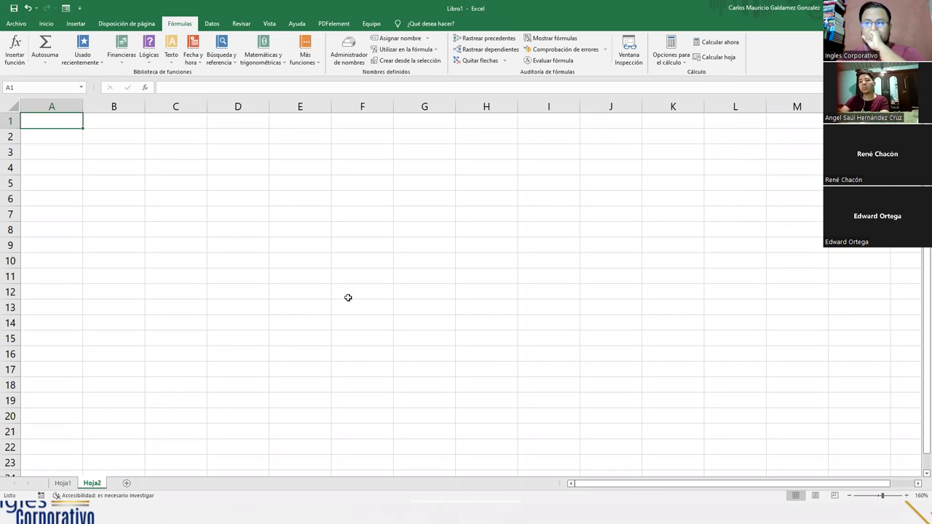
scroll(317, 54, up, 3)
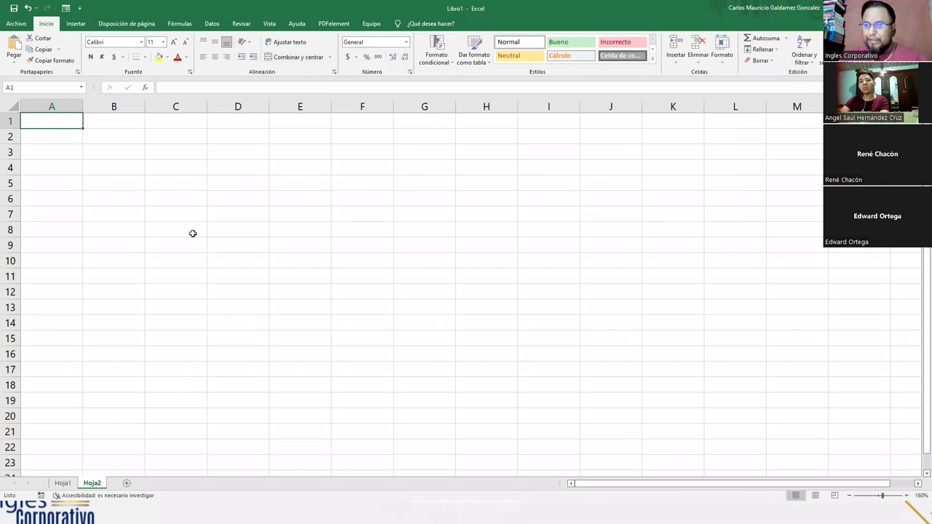
text(Materias)
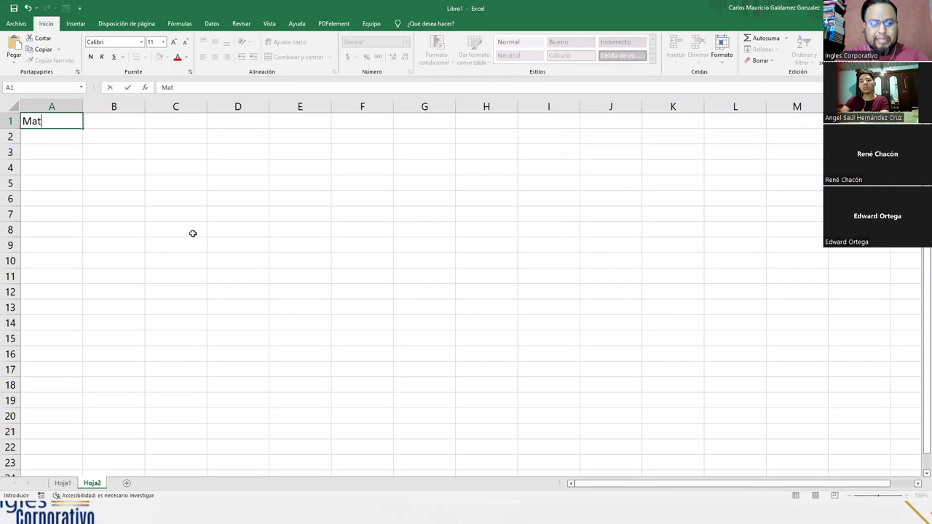
key(Tab)
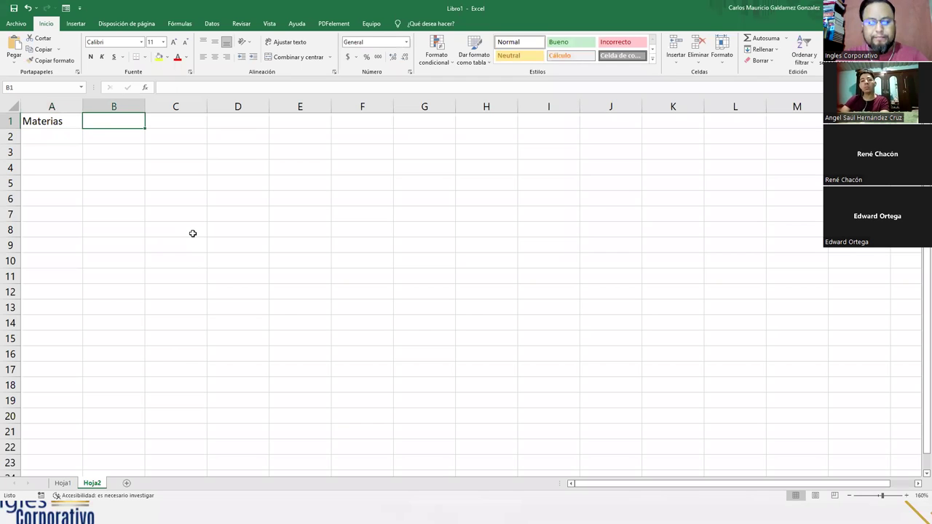
text(Actividades)
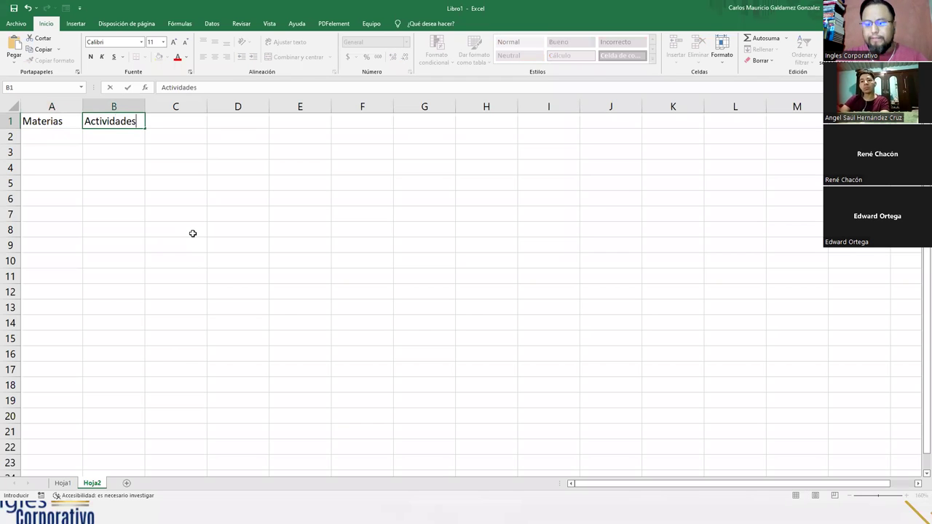
key(Return)
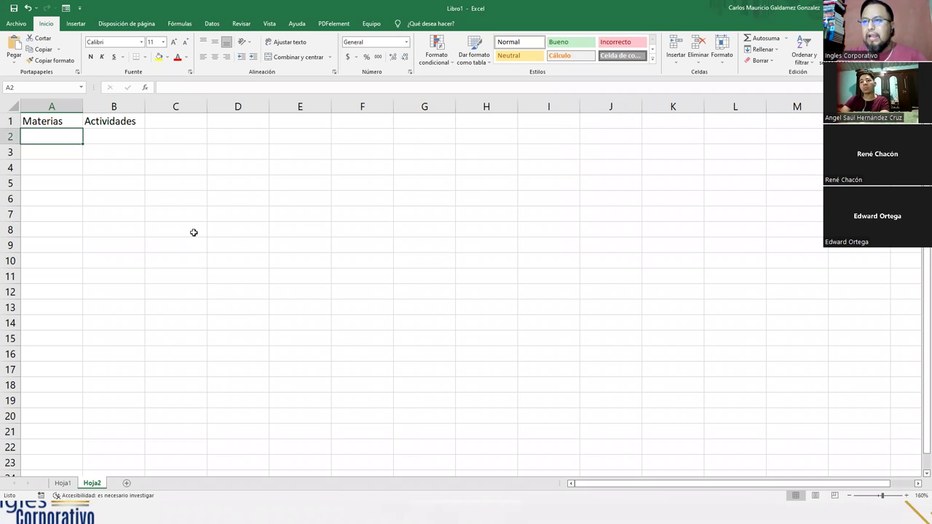
Widen column A and enter the subject INTRODUCCIÓN A LA Informática in cell A2.
drag(84, 106, 143, 119)
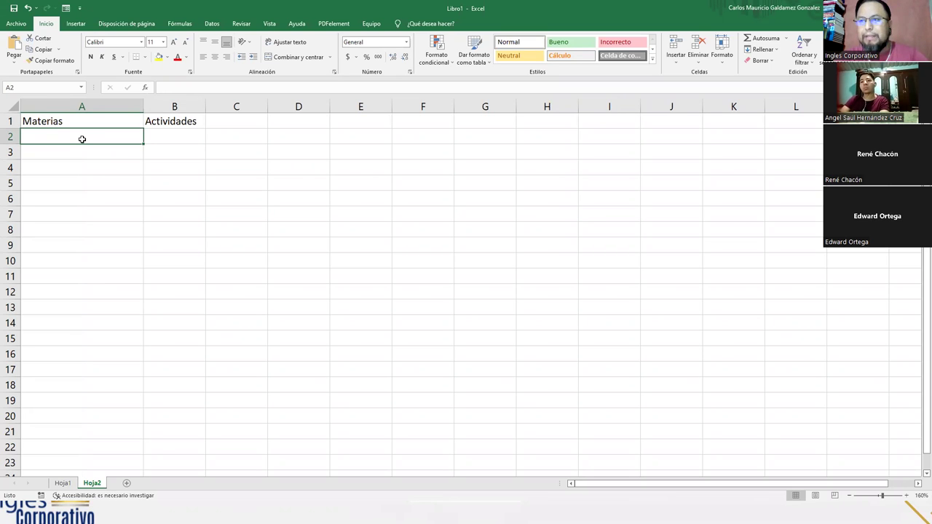
text(INTRODU)
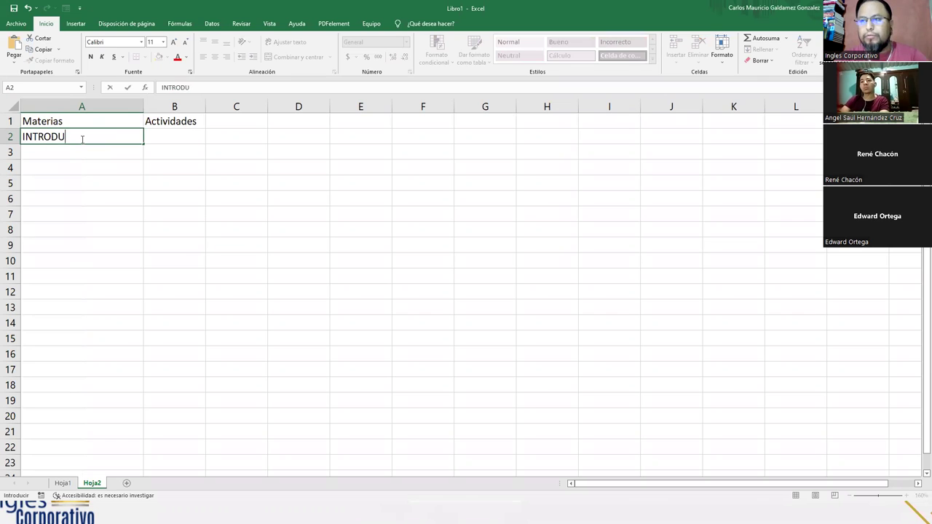
text(CCIÓN A LA )
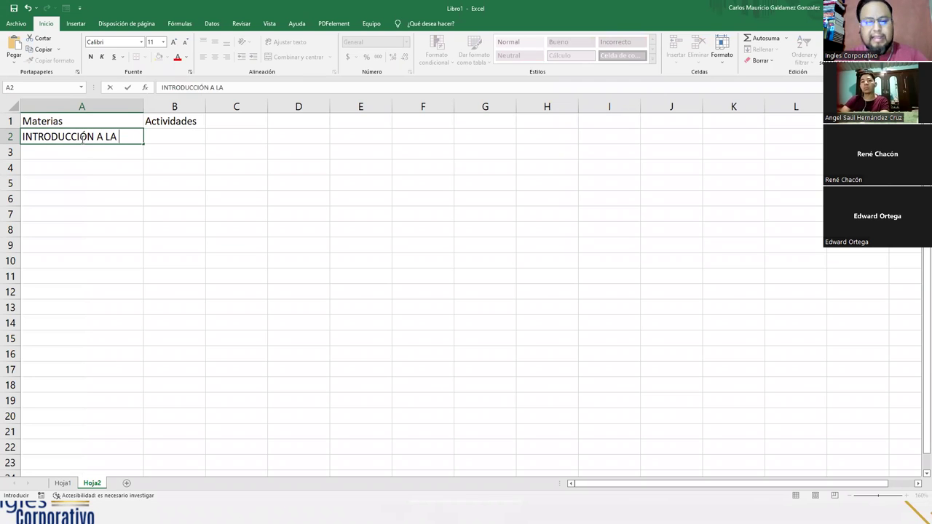
text(INFORMATICA)
key(Return)
key(Return)
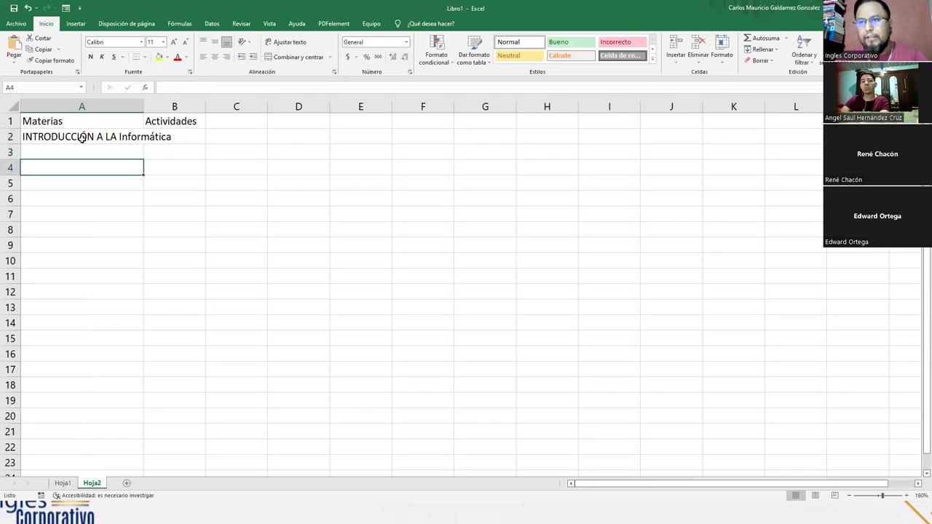
Enter the subject HISTORIA DE EL SALVADOR Y CENTROAMERICA in cell A4, leaving row 3 blank.
text(HISTORI)
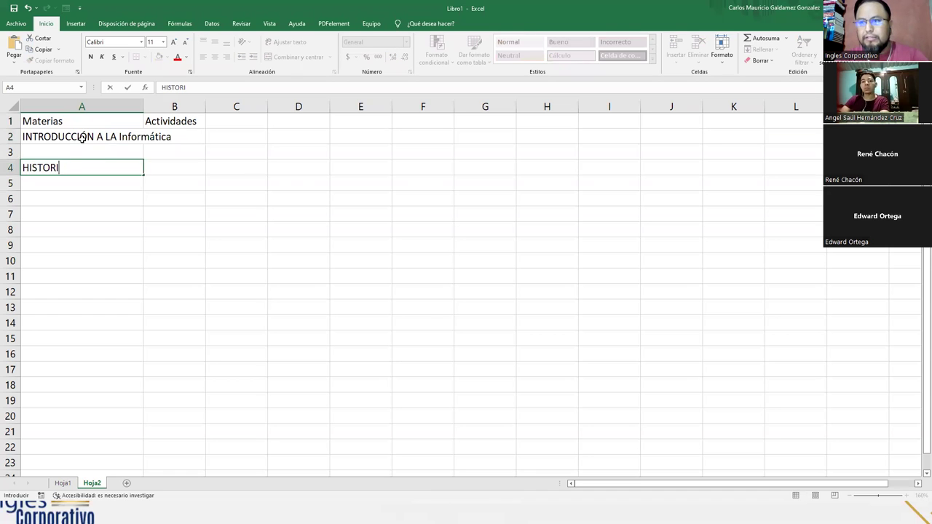
text(A DE EL SALVADOR )
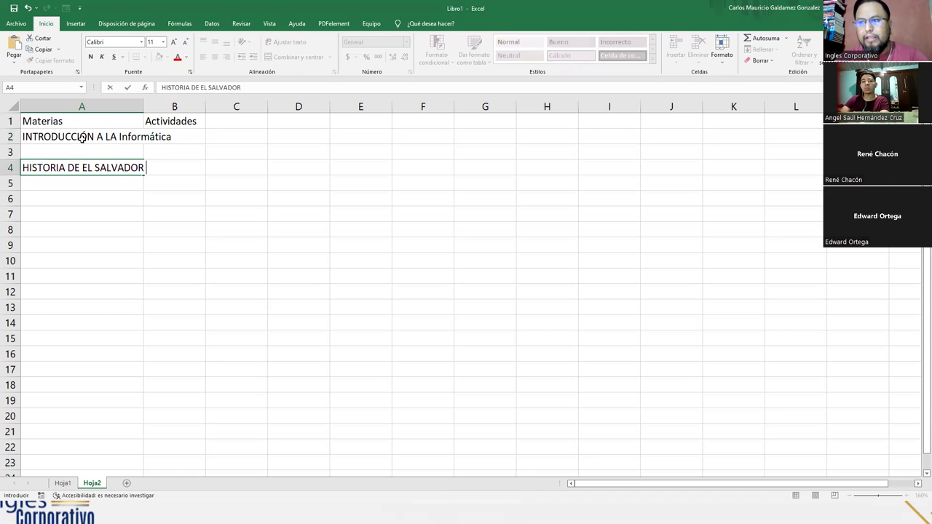
text(Y CENTROAMERICA)
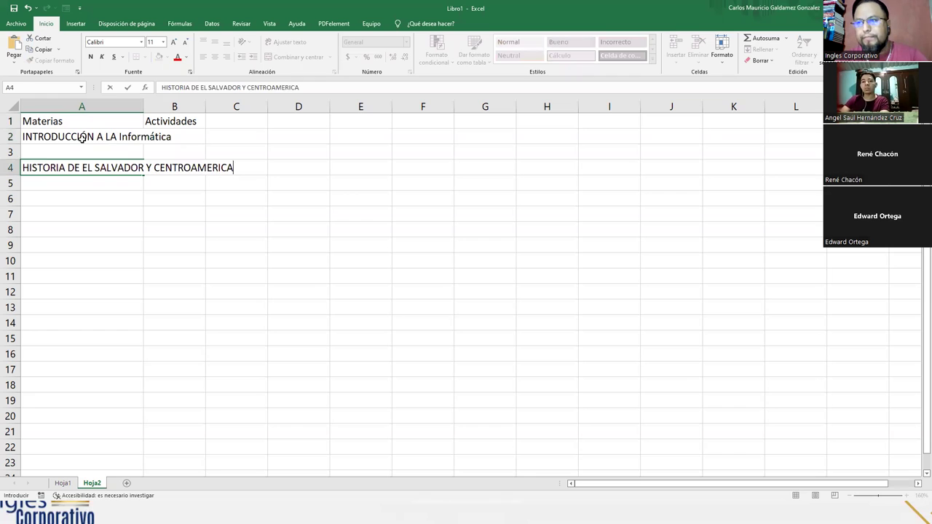
key(Return)
key(Return)
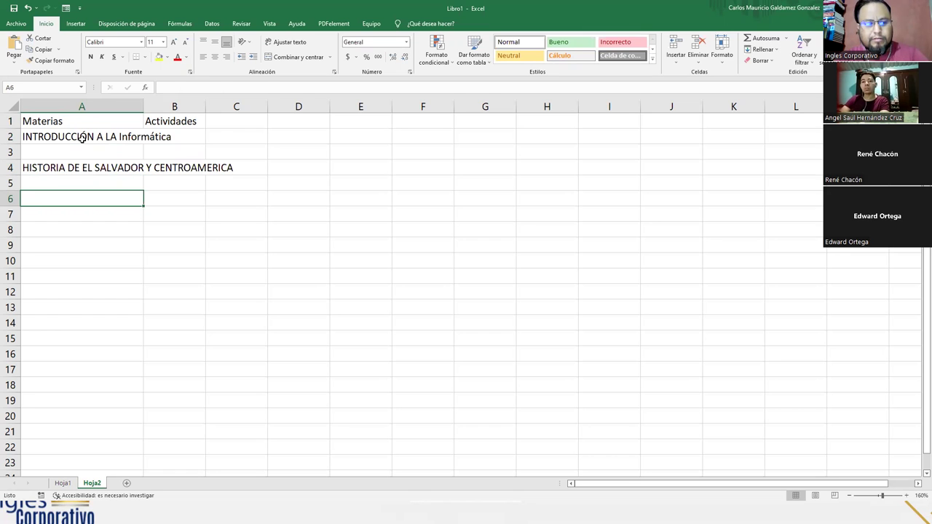
Enter the subject METODOS EXPERIMENTALES in cell A6, leaving row 5 blank.
text(M)
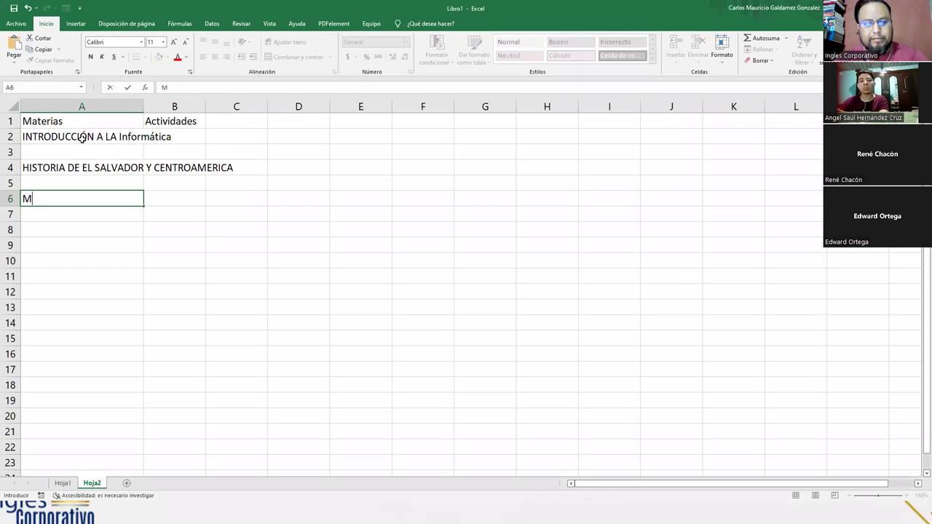
text(ETODOS EXPE)
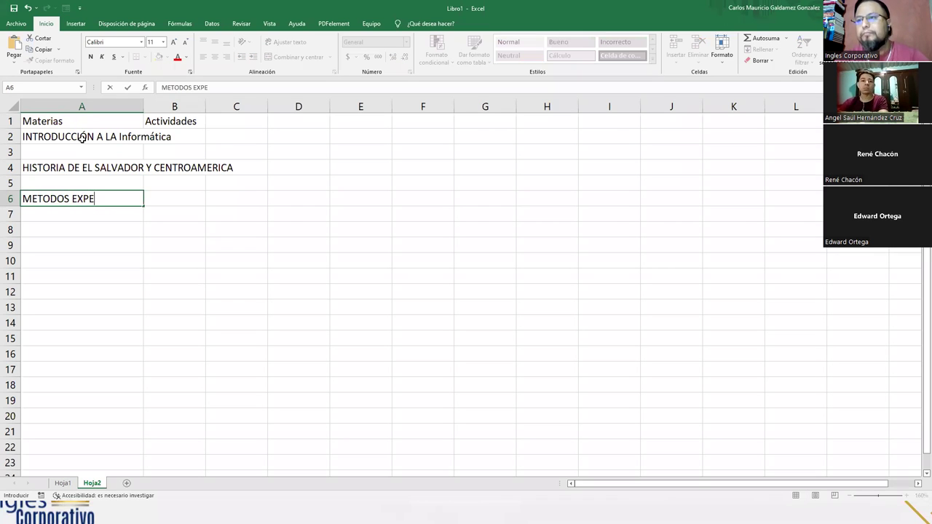
text(RIMENTALES)
key(Return)
key(Return)
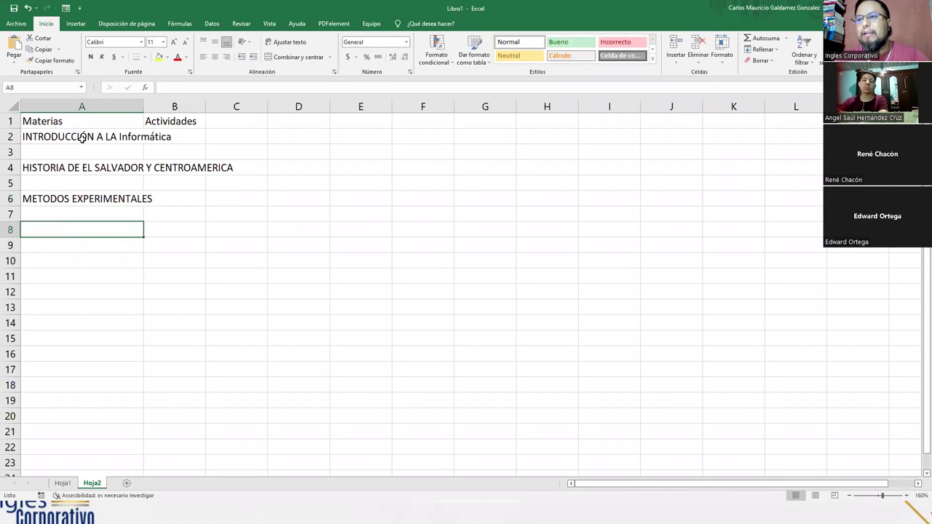
Correct the last word of the subject in A2 to uppercase so it reads INTRODUCCIÓN A LA INFORMATICA.
key(Up)
key(Up)
key(Up)
key(Up)
key(Up)
key(Up)
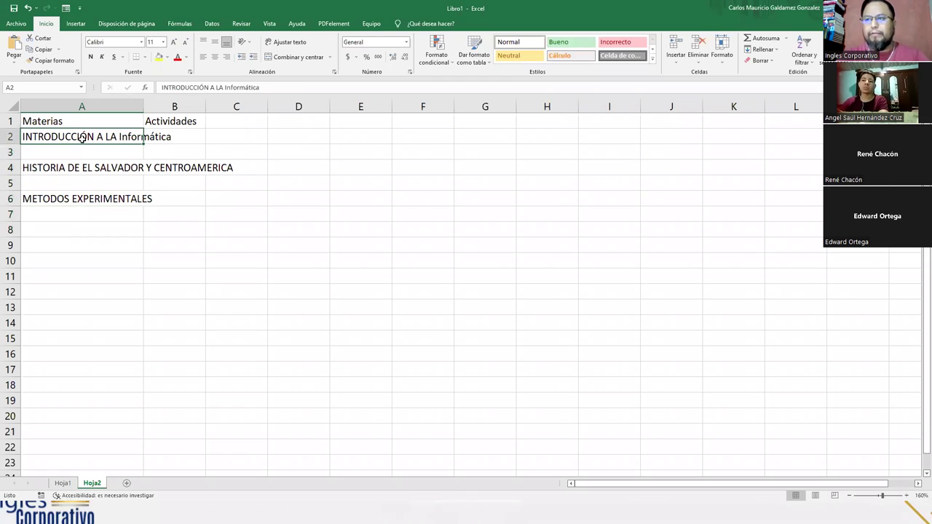
key(F2)
key(BackSpace)
key(BackSpace)
key(BackSpace)
key(BackSpace)
key(BackSpace)
key(BackSpace)
key(BackSpace)
key(BackSpace)
key(BackSpace)
key(BackSpace)
key(BackSpace)
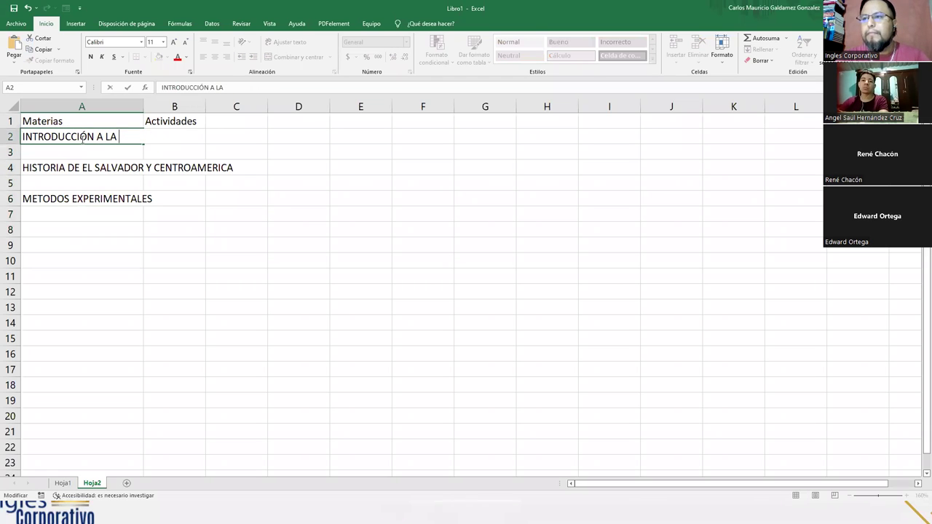
text(INFORMATICA)
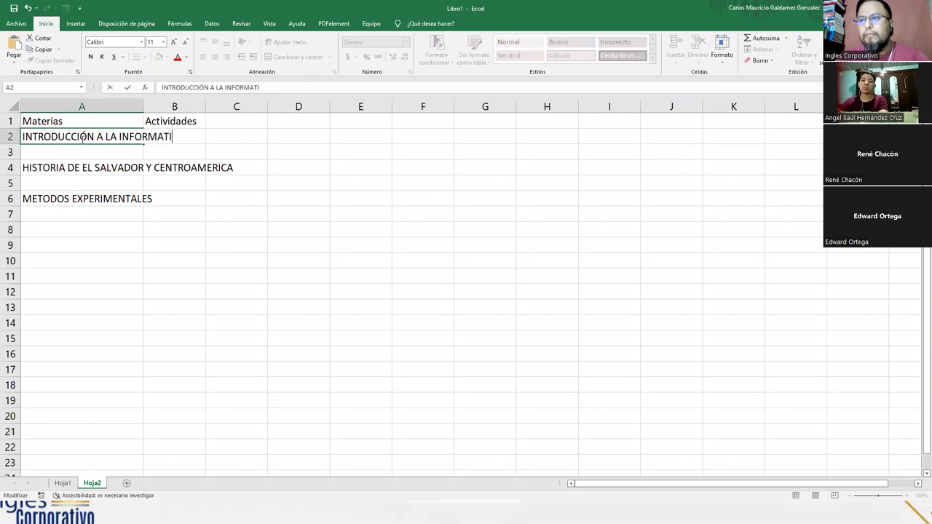
key(Return)
Enter the subject MATEMATICAS 1 in cell A8 and widen column A to fit the longest subject name.
key(Return)
key(Return)
key(Down)
key(Down)
key(Down)
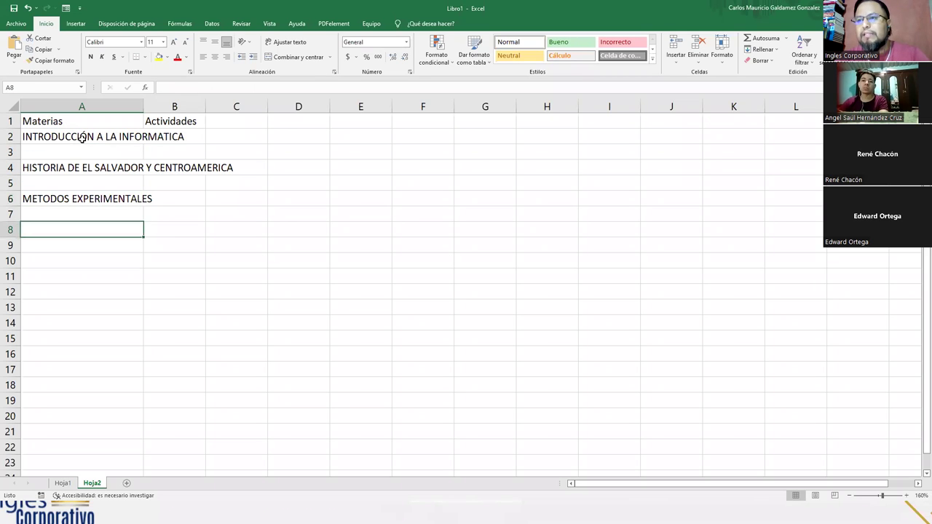
text(MATEMATI)
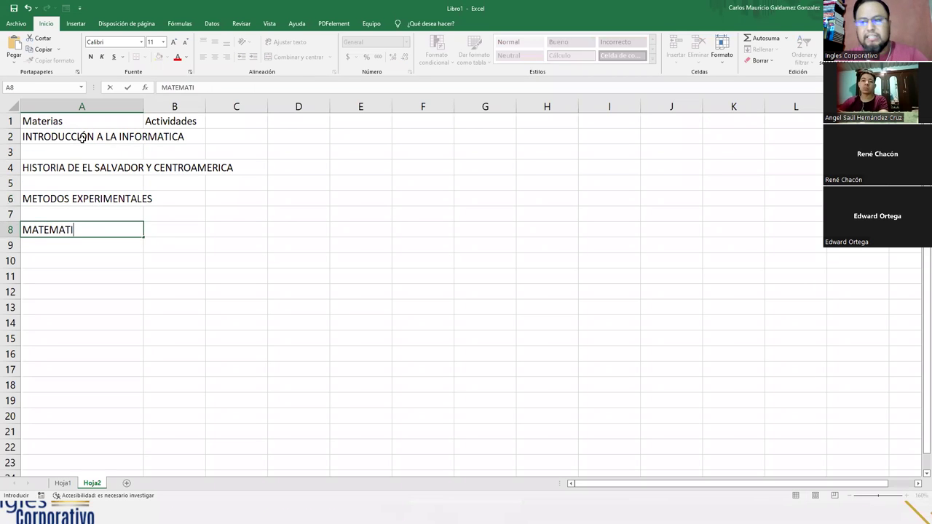
text(CAS 1)
key(Return)
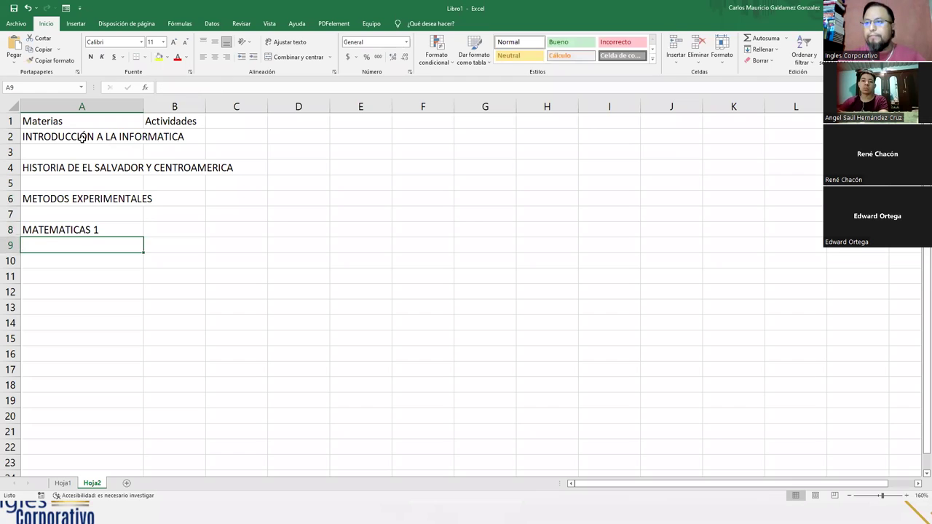
drag(143, 106, 250, 106)
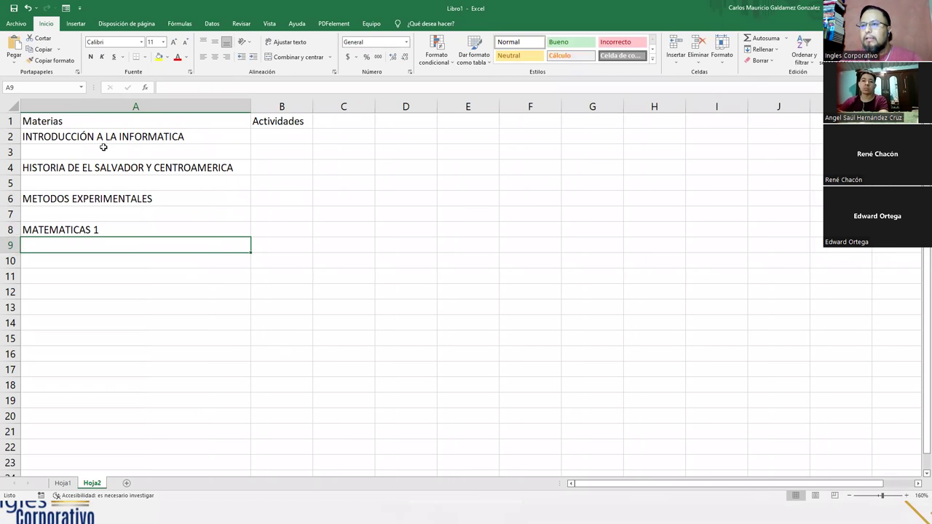
Enter the activities Tarea 1, Tarea 2 and Trabajo de Inve in cells B2, C2 and D2.
click(292, 137)
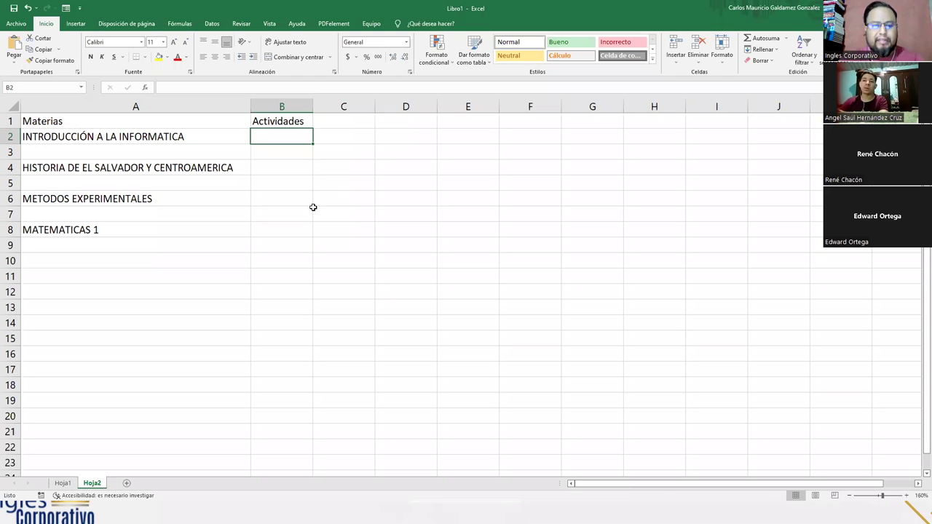
text(Tarea 1)
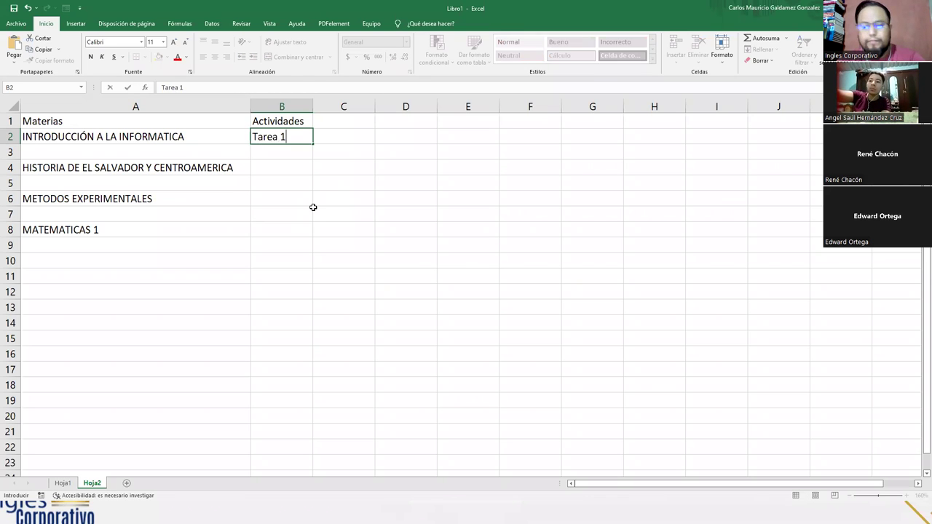
key(Tab)
text(Tarea 12)
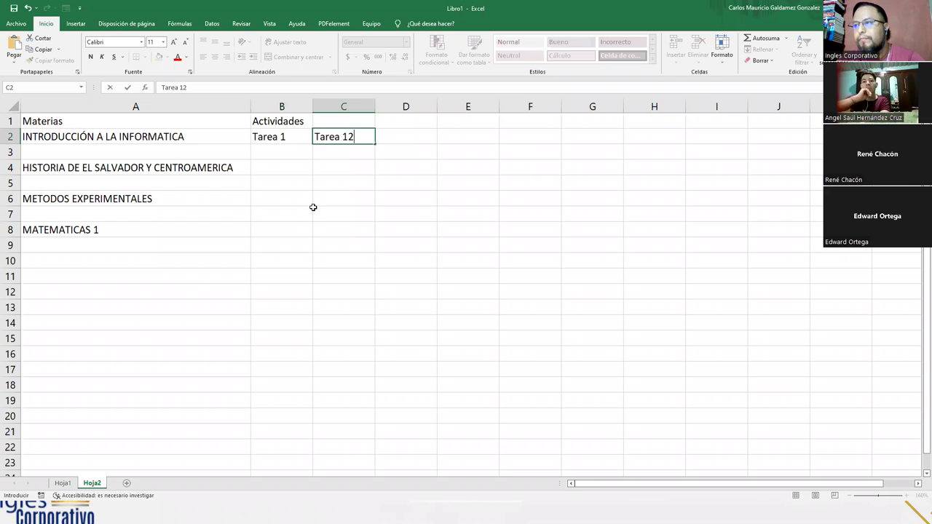
key(BackSpace)
key(BackSpace)
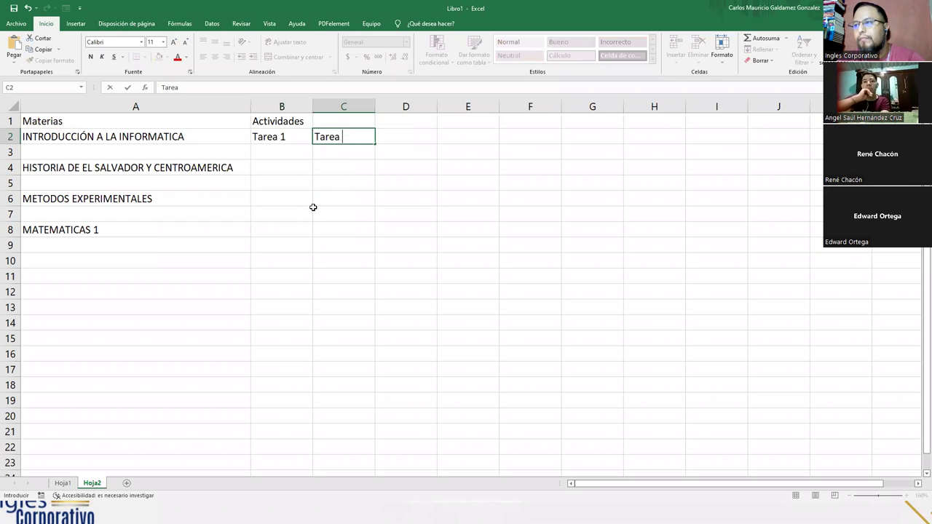
text(2)
key(Tab)
text(Tra)
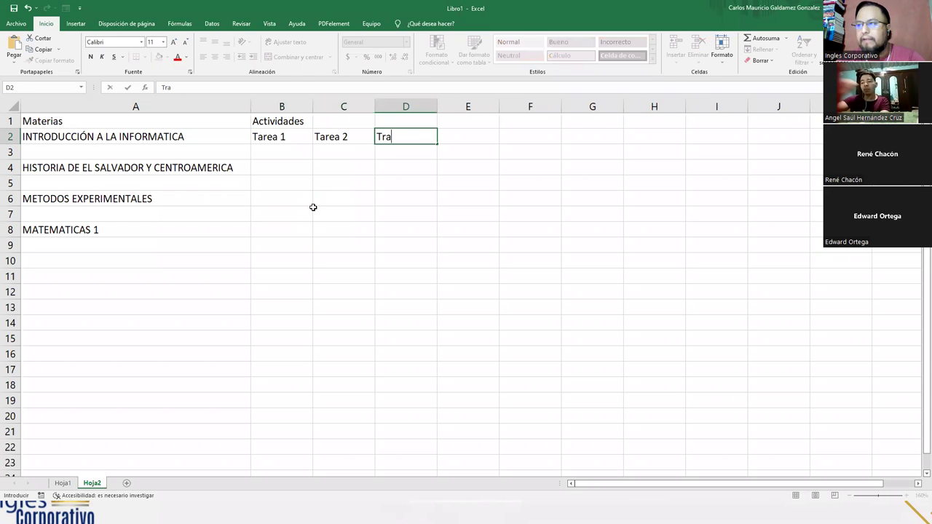
text(bajo de Inve)
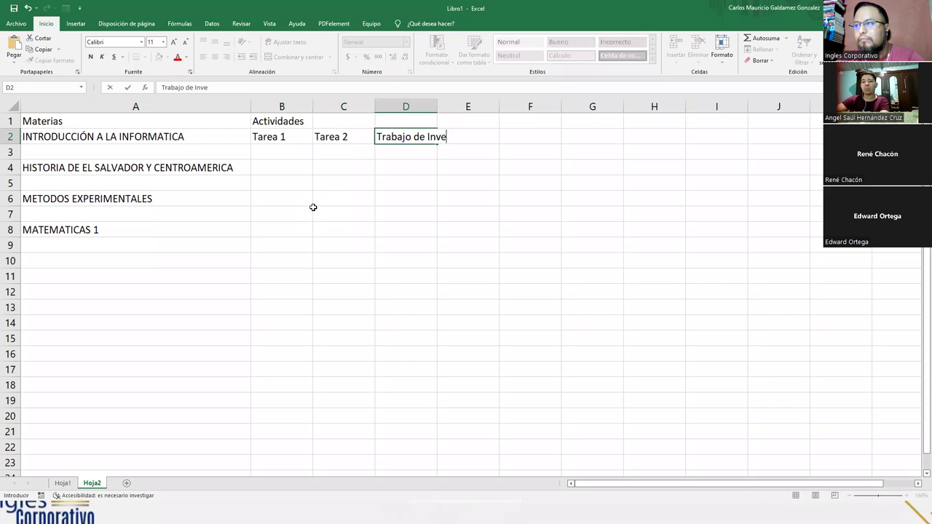
key(Tab)
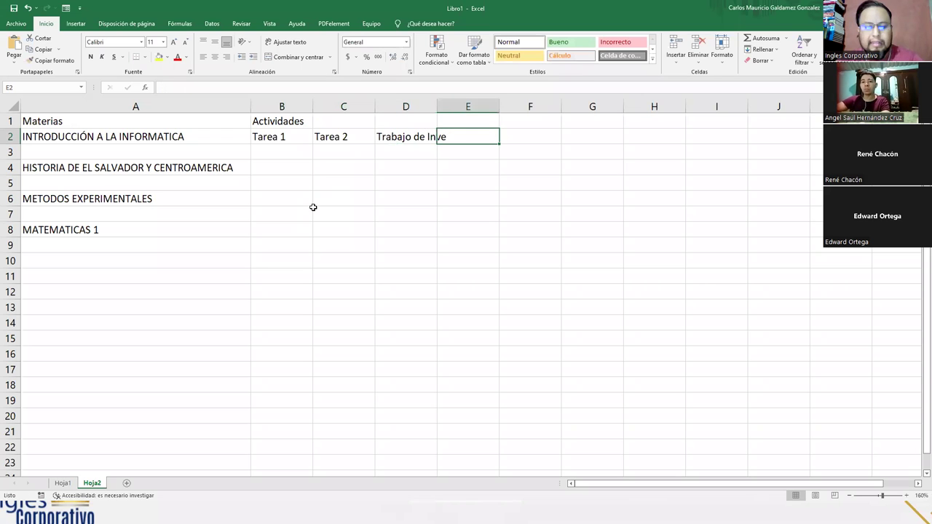
Enter Laboratorio 1 in cell E2 and fill the series across to Laboratorio 4 in H2.
text(Labora)
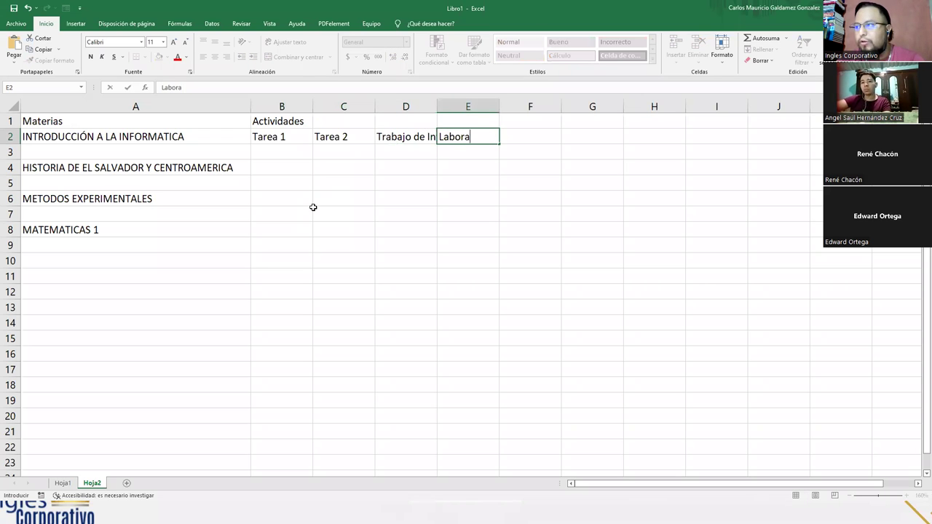
text(torio 1)
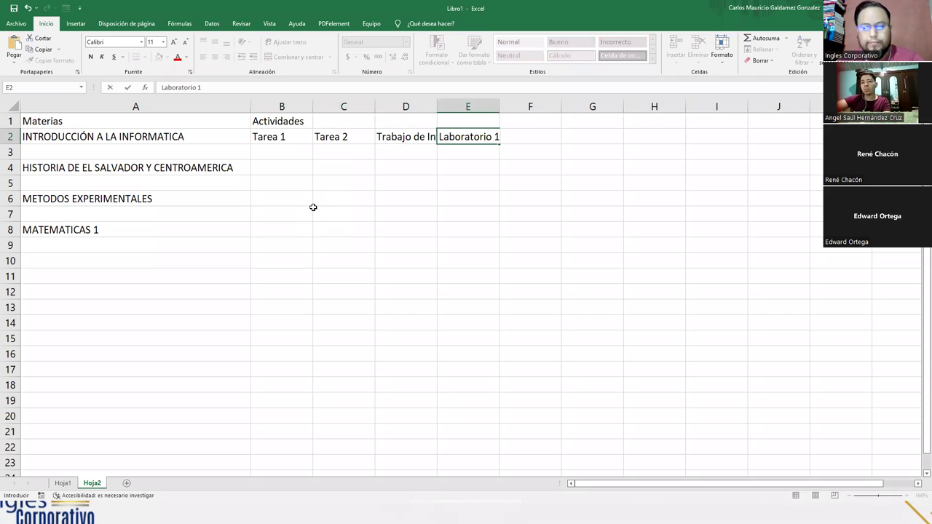
key(ctrl+Return)
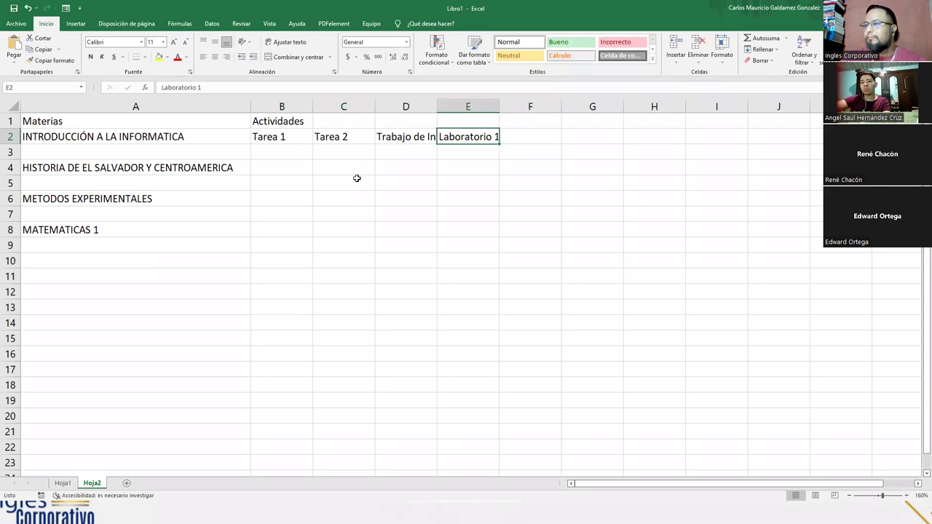
drag(500, 142, 663, 142)
Enter Parcial 1 in cell I2 and fill the series across to K2.
click(706, 137)
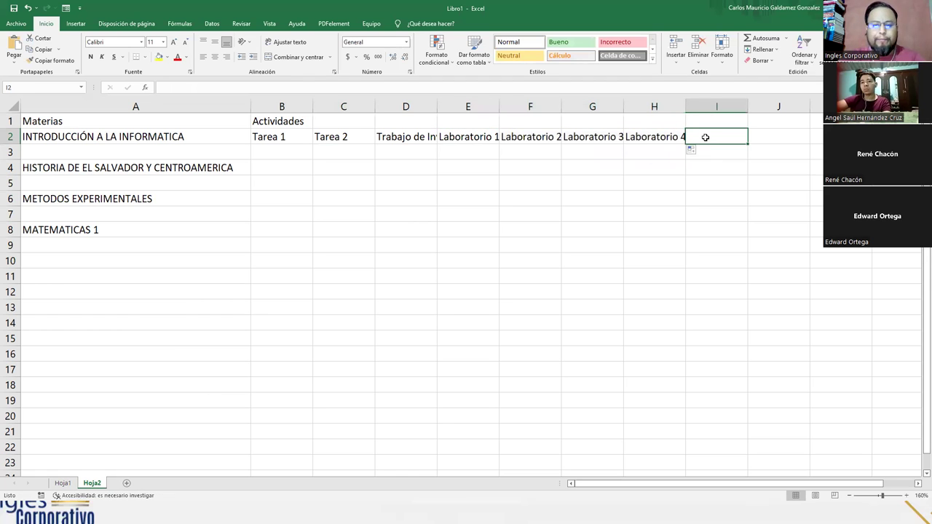
text(Parcial 1)
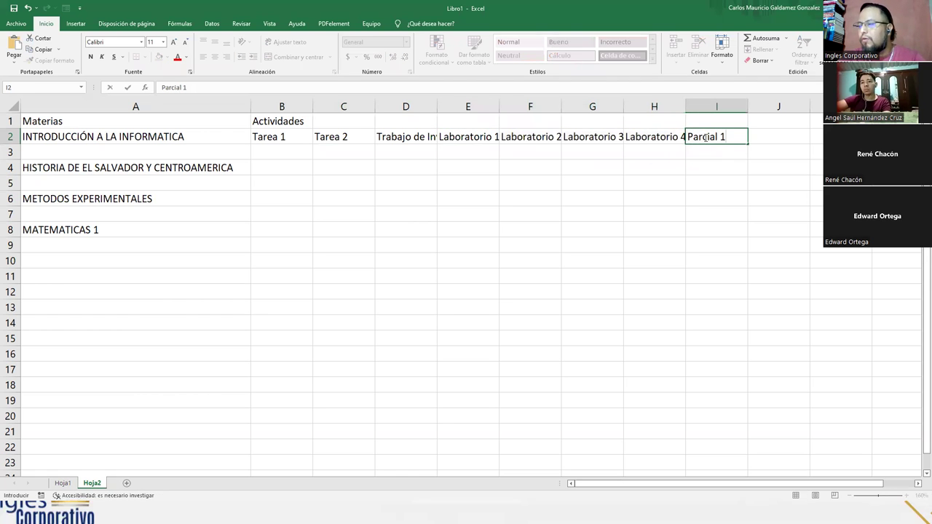
key(Tab)
click(740, 138)
drag(746, 143, 838, 143)
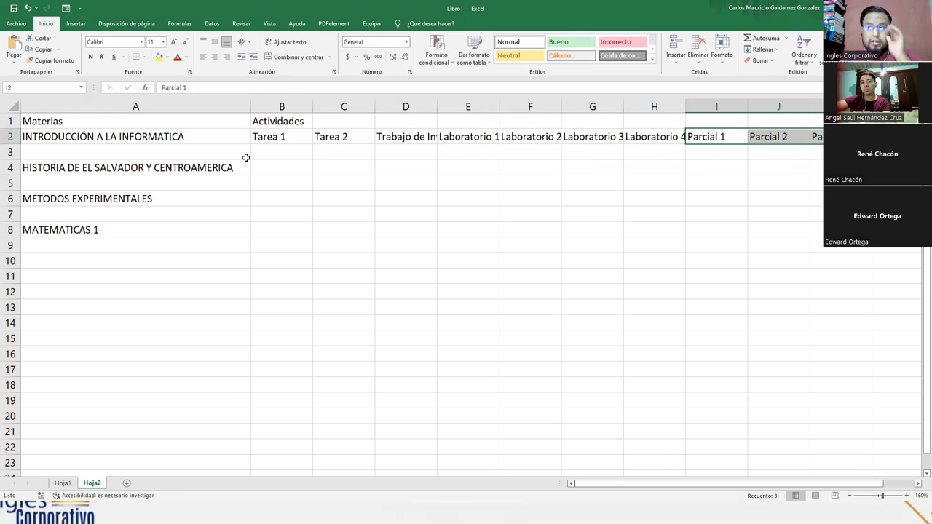
Insert an empty row above the INTRODUCCIÓN A LA INFORMATICA row.
right_click(13, 138)
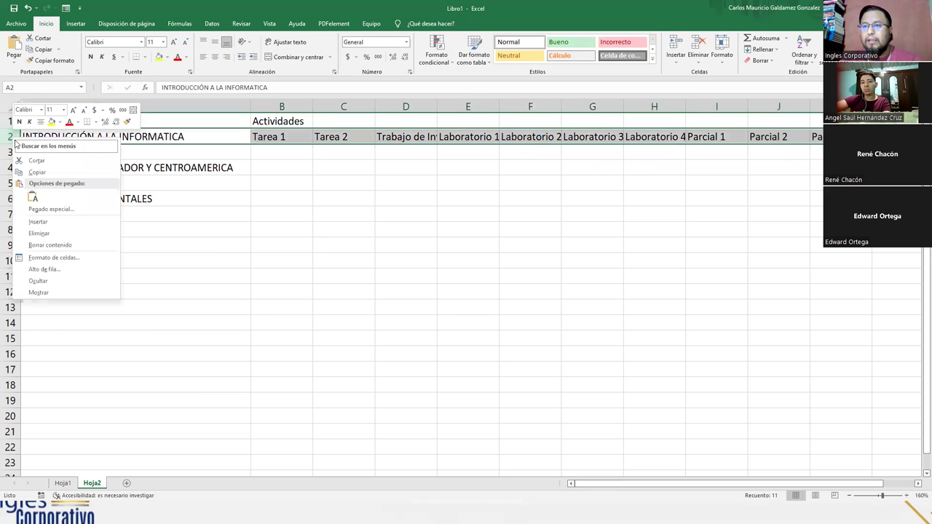
click(38, 221)
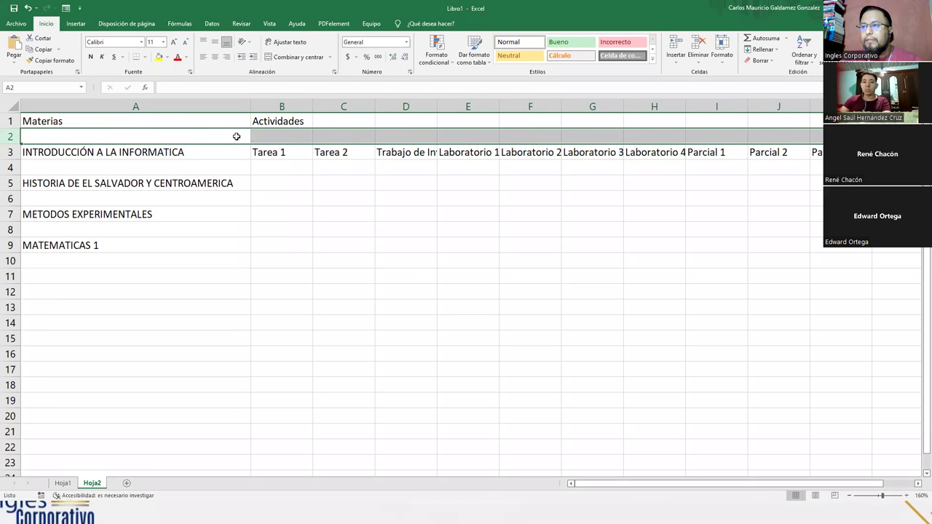
click(260, 137)
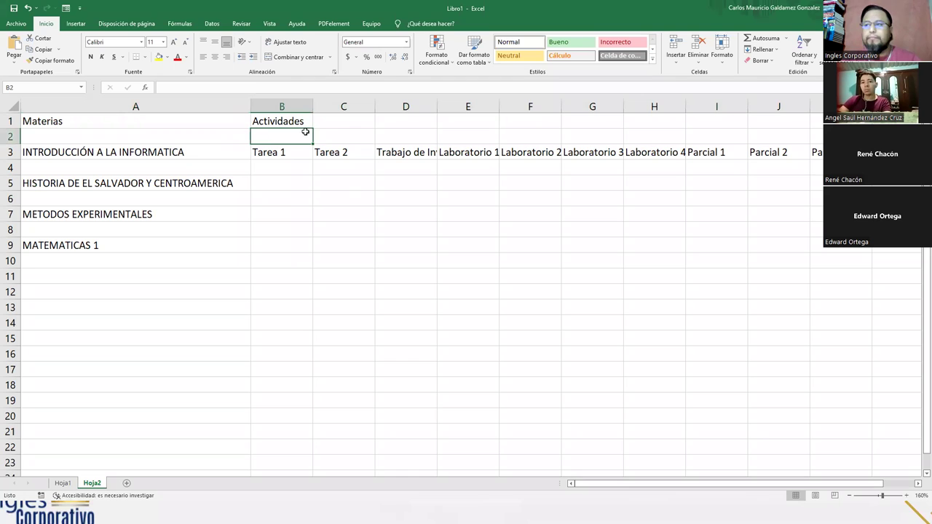
Rotate the text of the activity headings in B3:K3 upwards.
drag(281, 153, 813, 152)
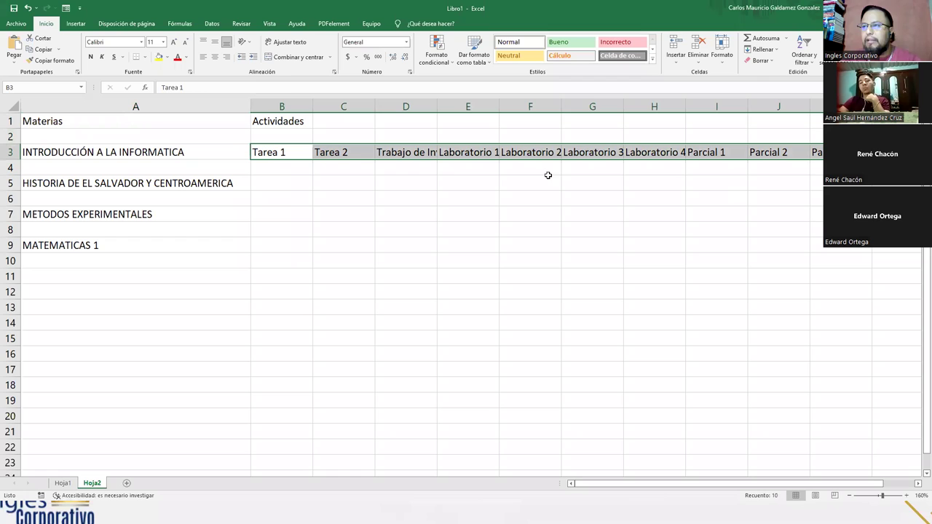
click(250, 42)
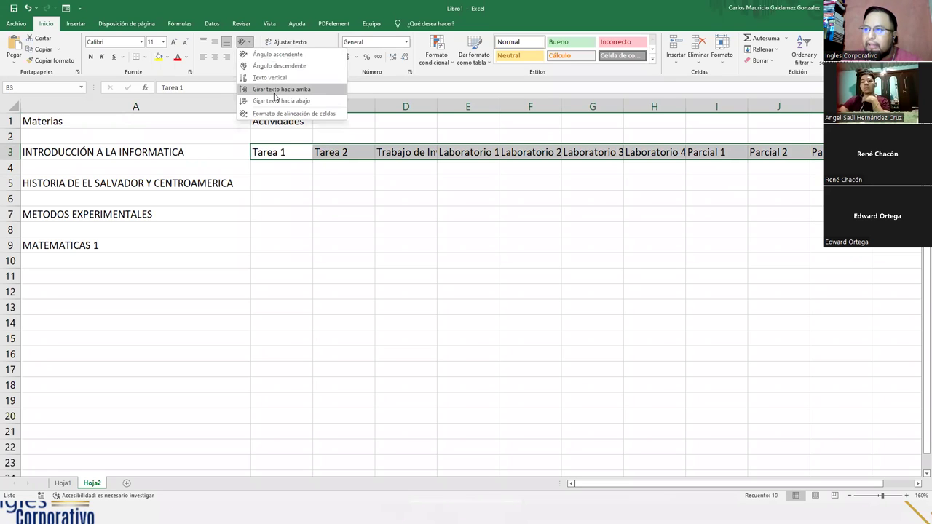
click(275, 92)
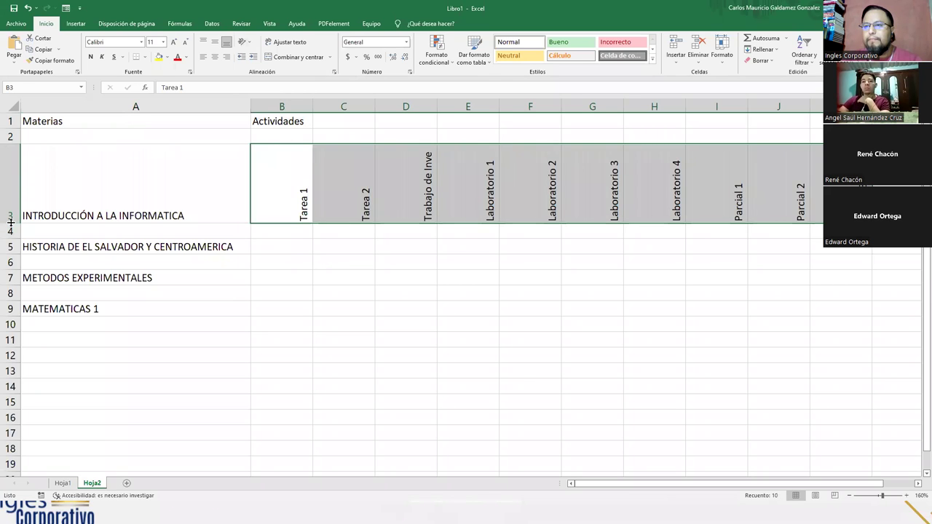
Wrap the text of the activity headings in B3:K3 and reduce the height of row 3.
drag(301, 187, 837, 184)
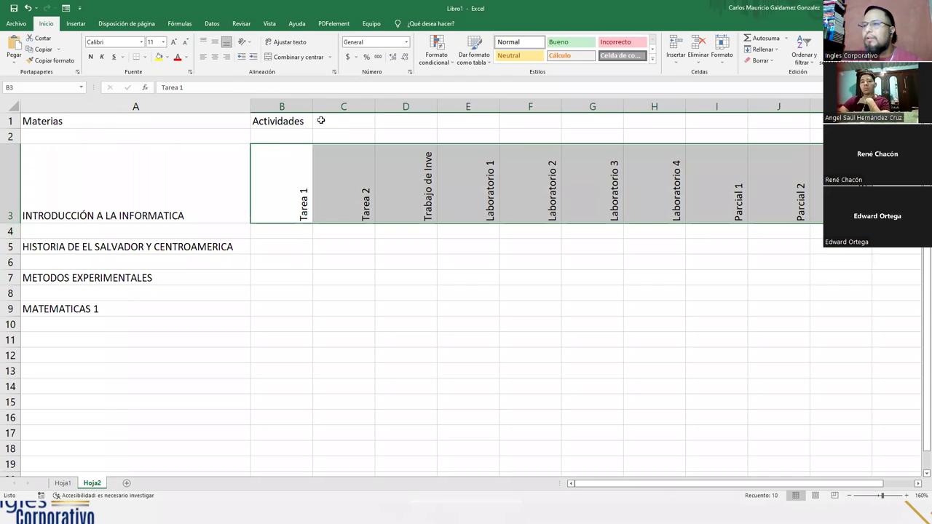
click(281, 45)
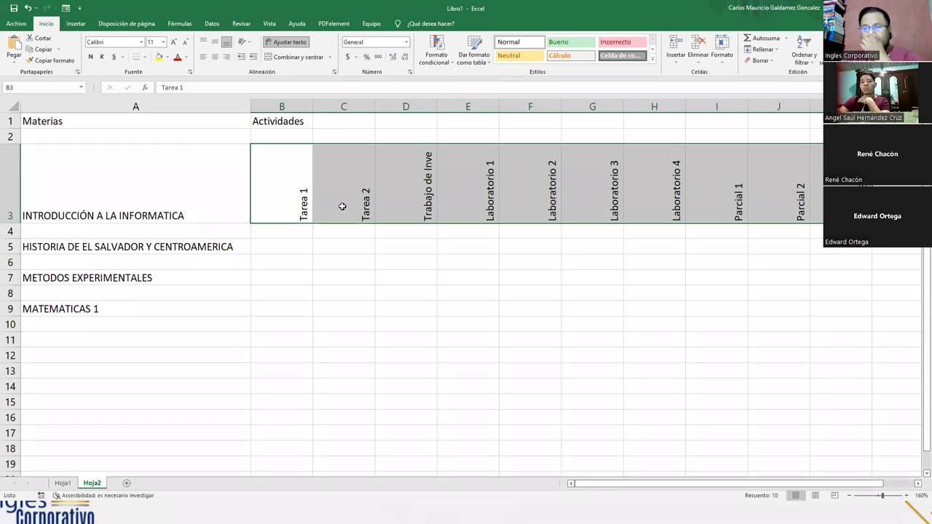
drag(10, 222, 11, 191)
click(413, 175)
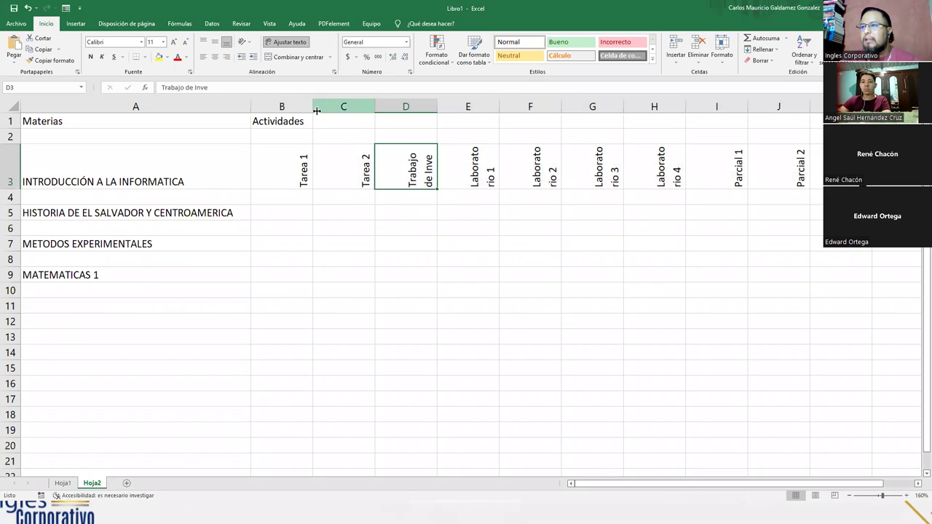
Narrow the Tarea 1 and Trabajo de Inve columns by eye.
drag(314, 111, 314, 111)
click(288, 168)
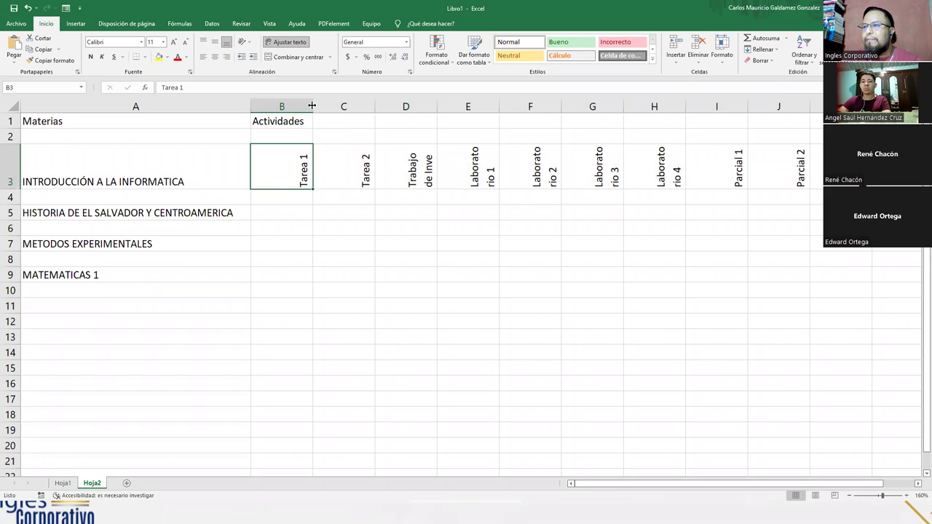
drag(312, 106, 311, 106)
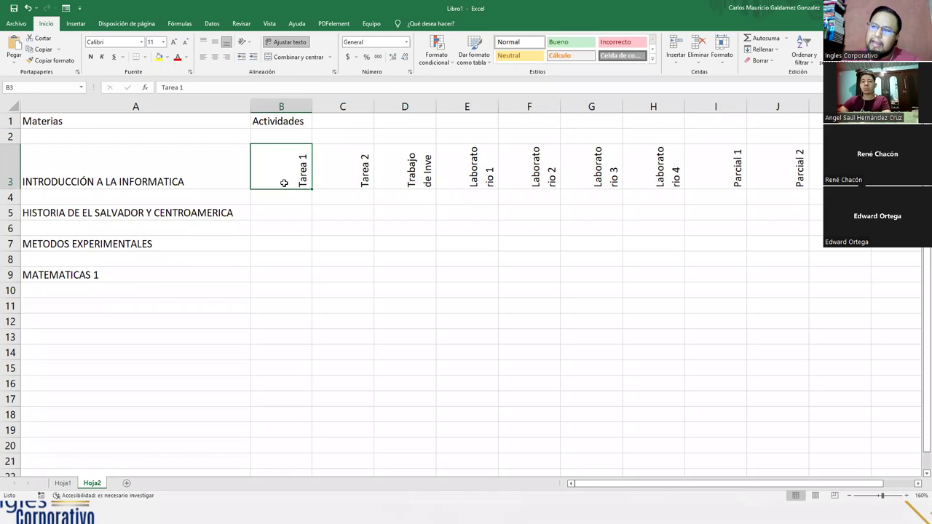
mouse_move(312, 107)
mouse_down()
mouse_move(275, 107)
mouse_move(301, 110)
mouse_up()
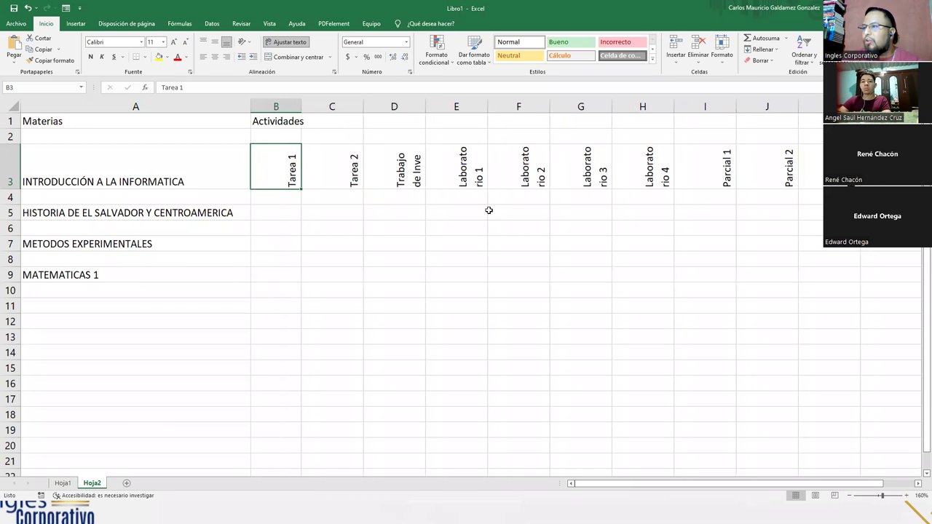
drag(426, 108, 392, 115)
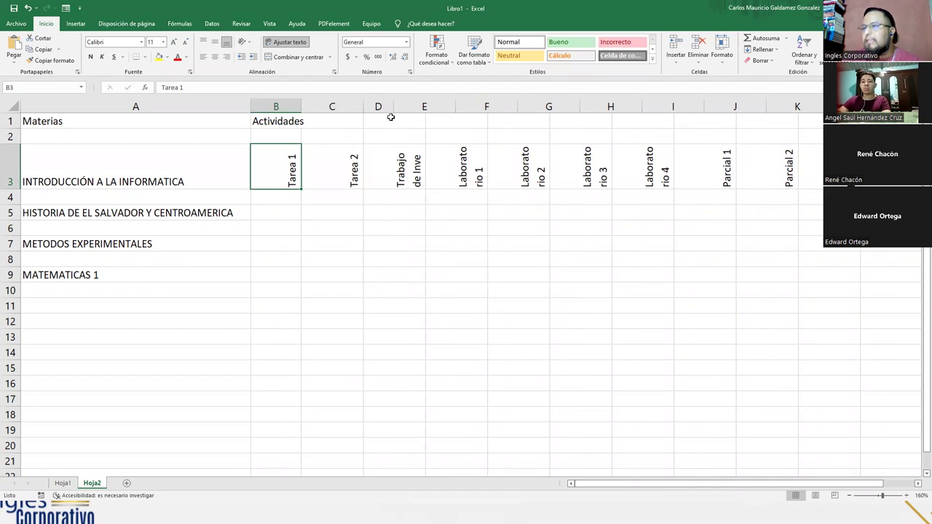
Set the width of columns B to K to 5.
drag(277, 108, 807, 107)
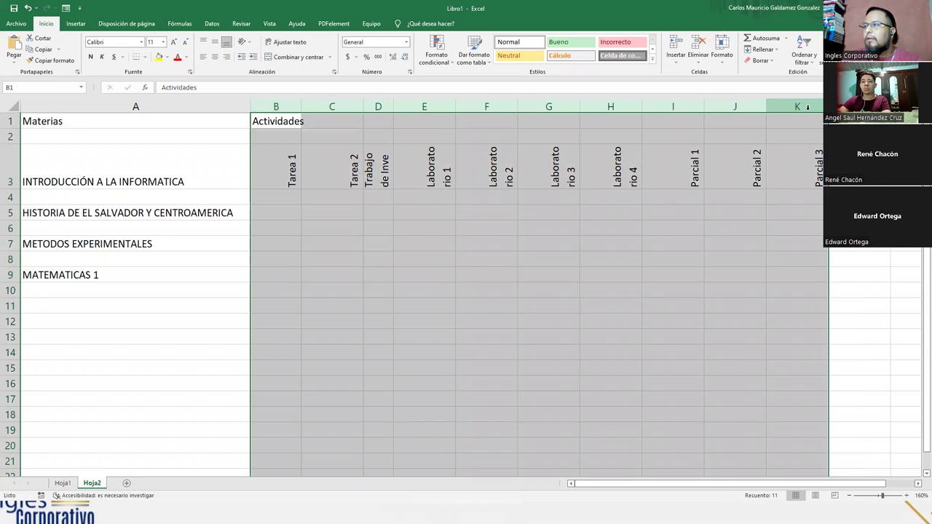
right_click(546, 105)
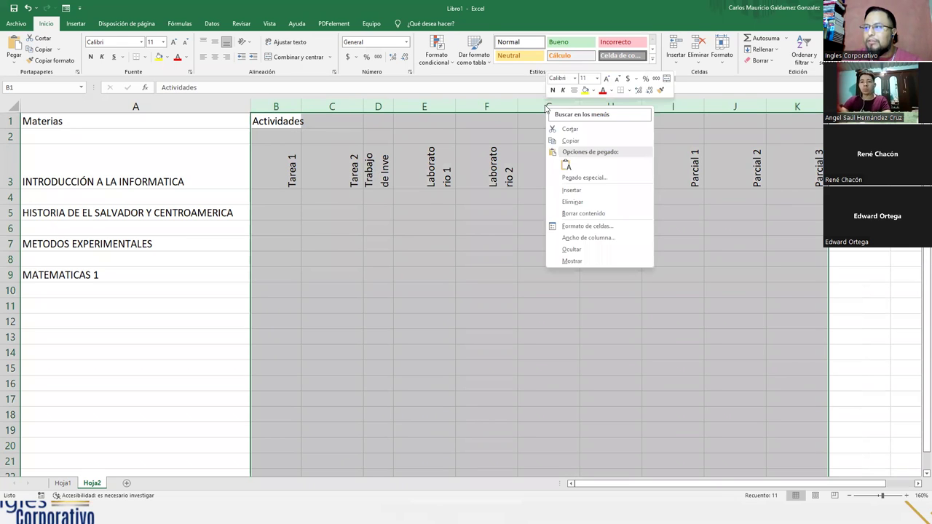
click(598, 244)
text(5)
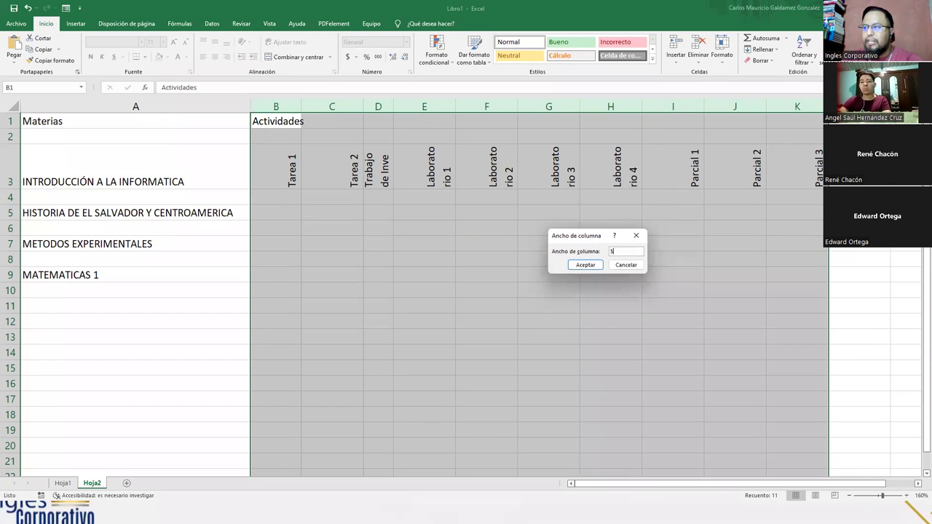
key(Return)
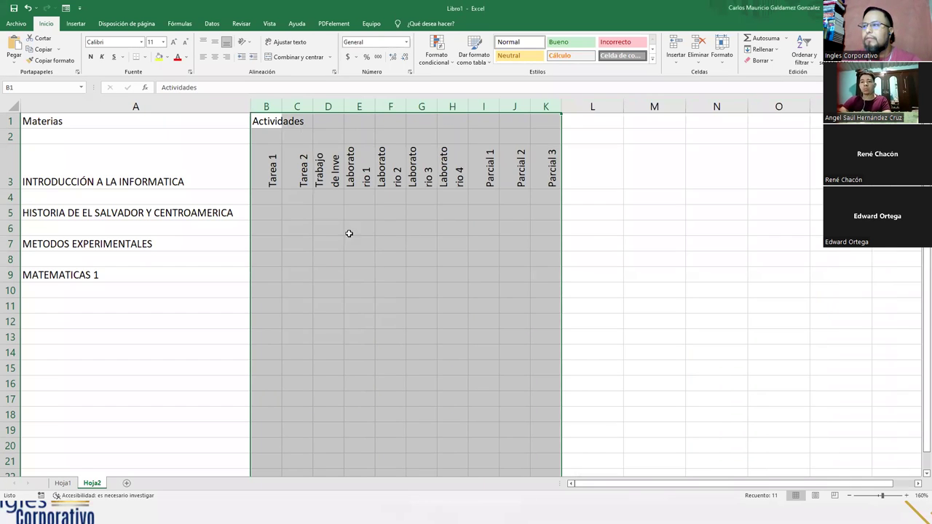
Centre the activity headings in B3:K3 horizontally.
click(318, 232)
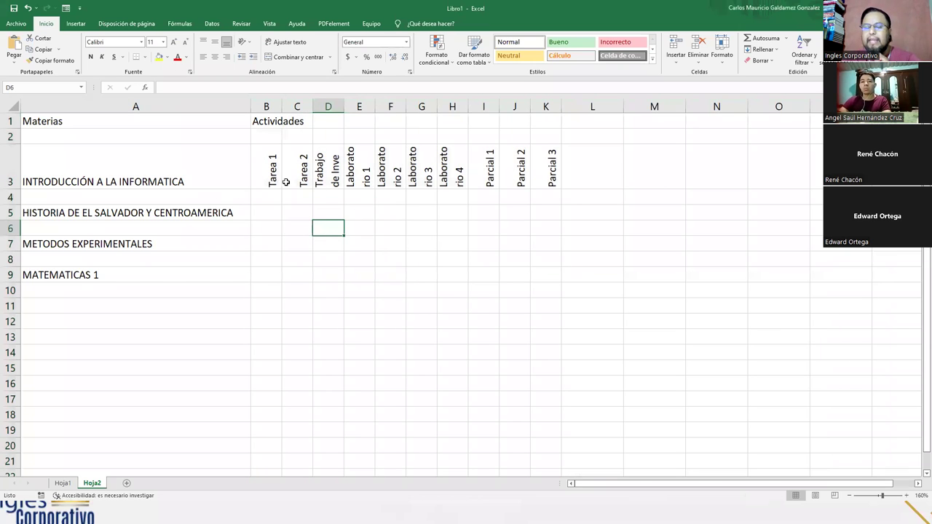
drag(275, 158, 548, 169)
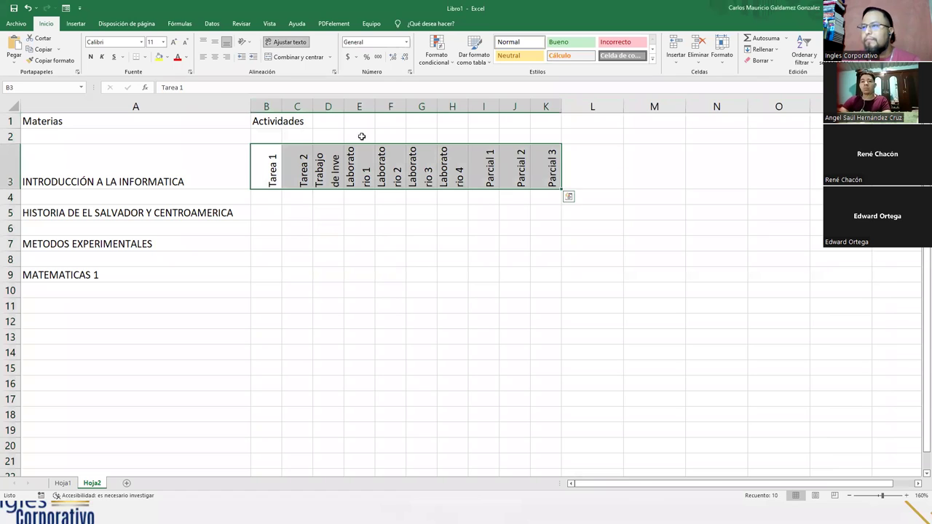
click(215, 57)
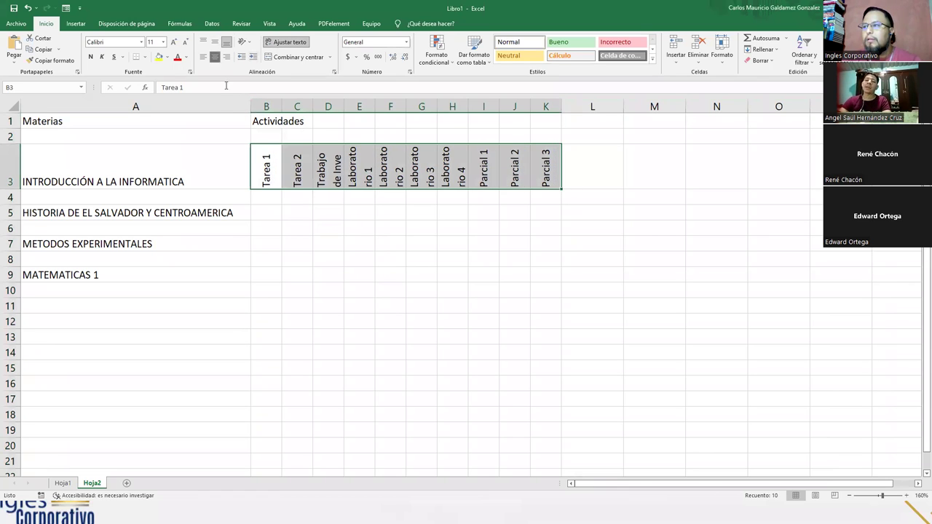
Enter 15% above Parcial 1 in cell I2.
click(259, 137)
drag(486, 139, 539, 140)
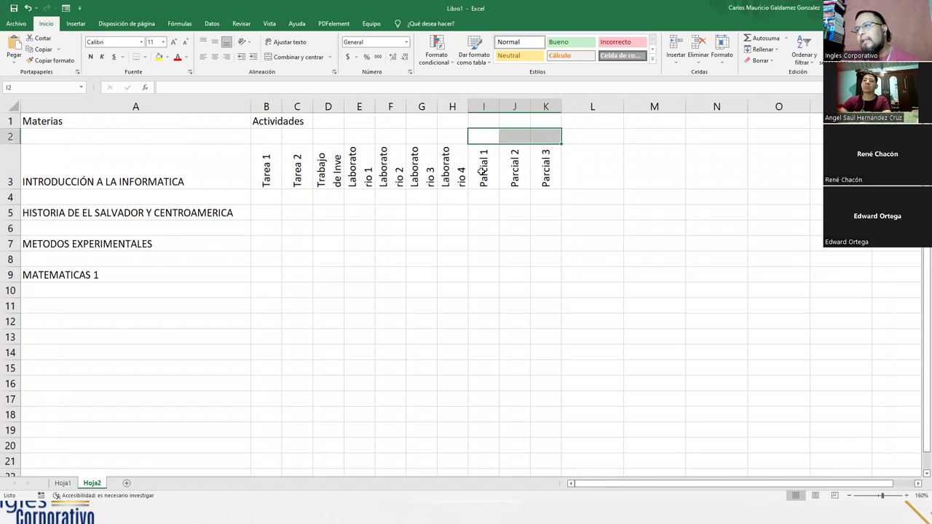
click(480, 138)
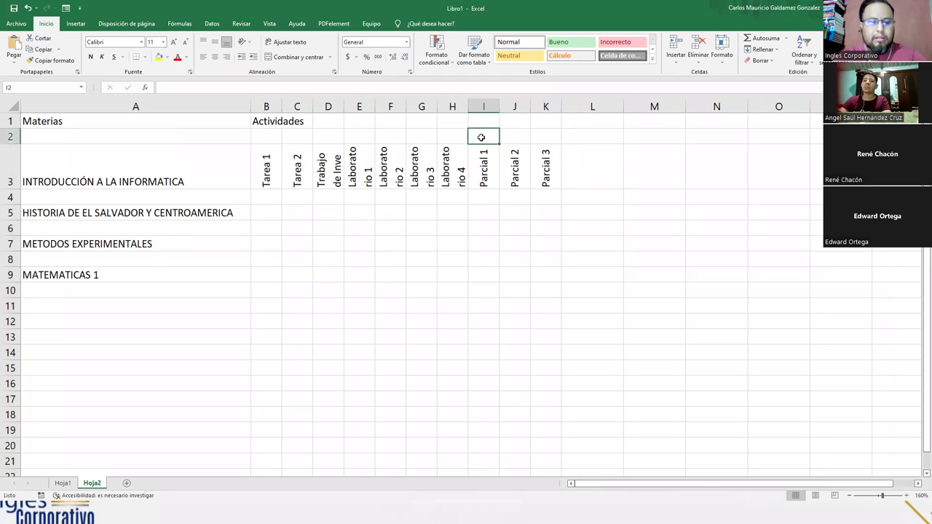
text(15)
key(Tab)
text(1)
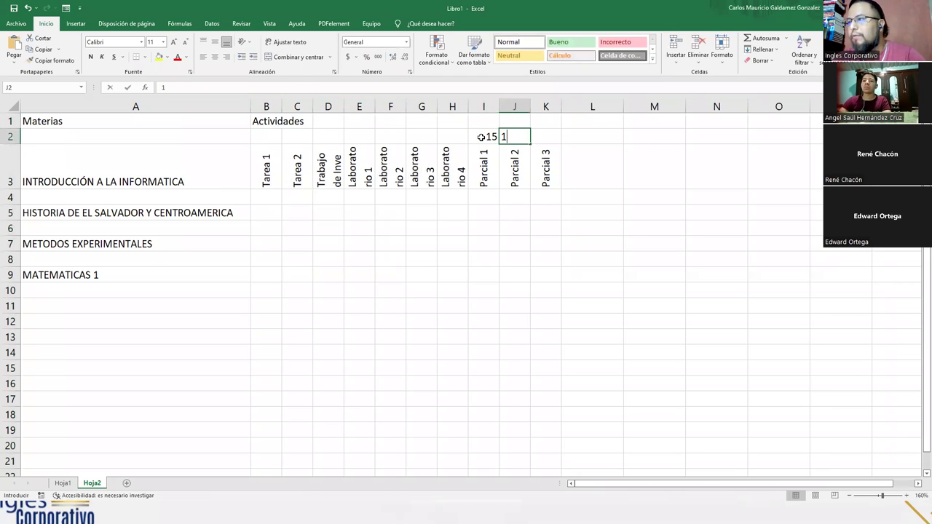
click(480, 137)
text(1)
key(Tab)
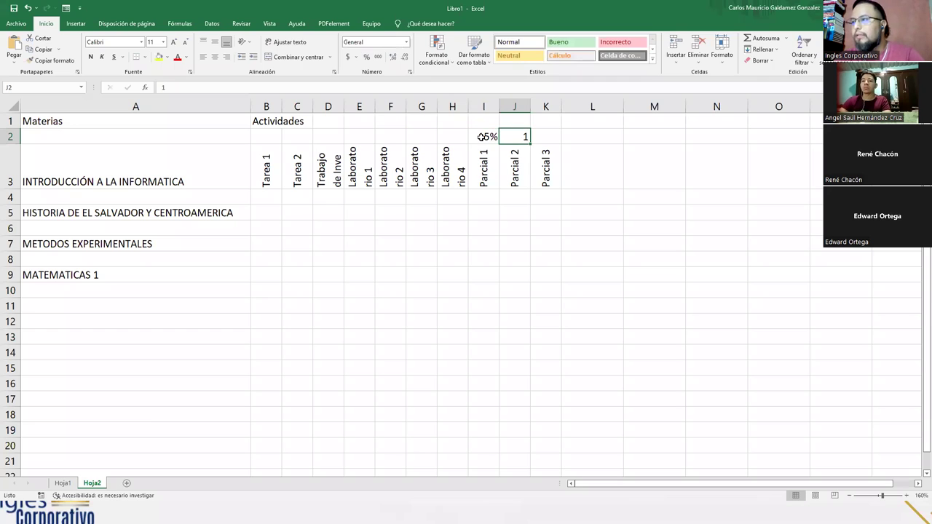
Copy the 15% weighting from I2 to J2:K2, above Parcial 2 and Parcial 3.
click(481, 137)
key(ctrl+c)
key(Right)
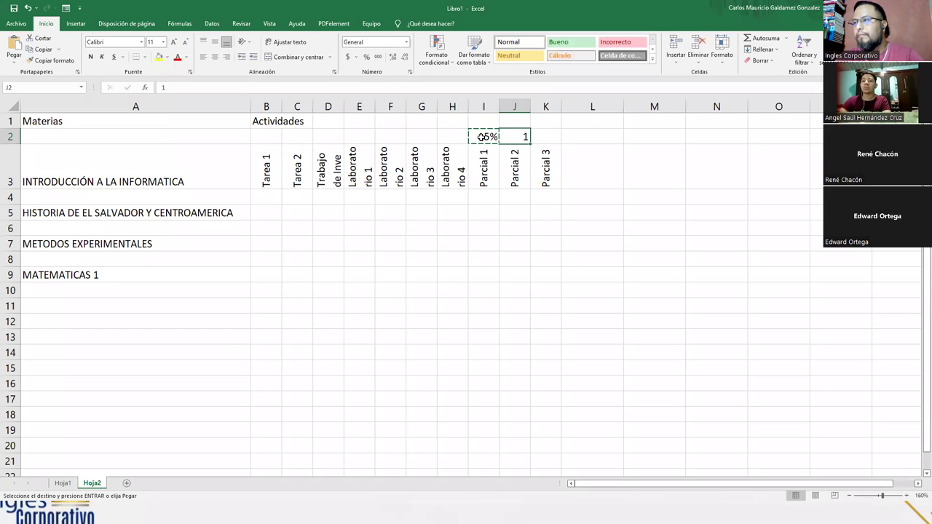
key(shift+Right)
key(ctrl+v)
click(480, 137)
key(shift+Right)
key(shift+Right)
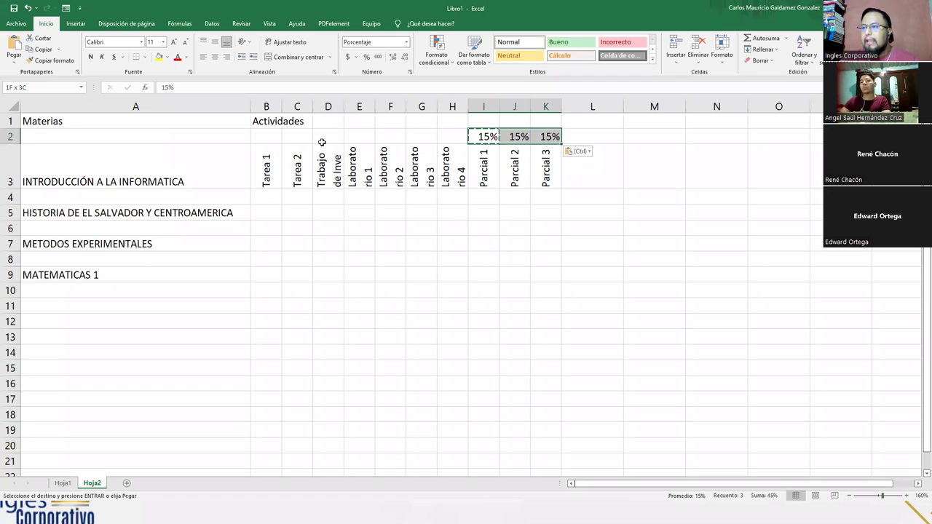
Enter 10 in B2 and C2 above the two tareas and apply the percentage format to both cells.
click(264, 148)
click(269, 137)
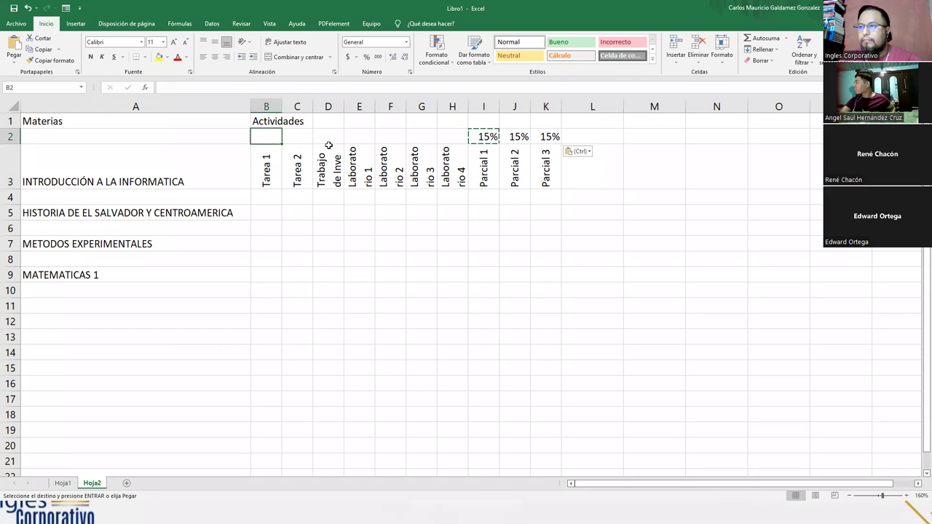
text(10)
key(Tab)
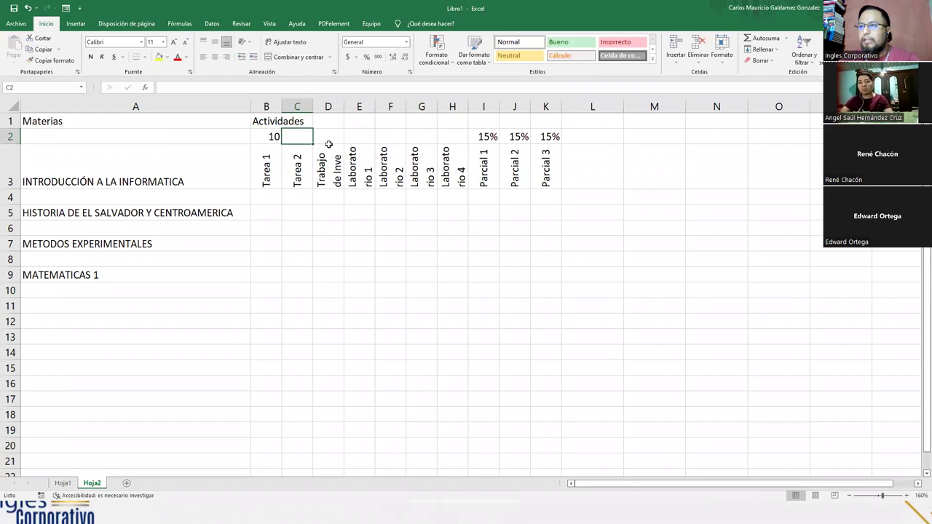
text(10)
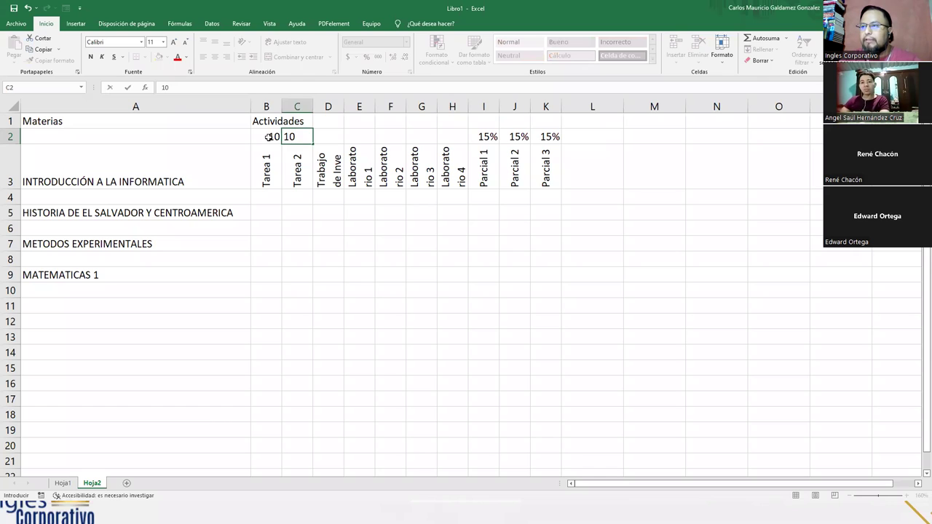
click(271, 137)
double_click(274, 137)
drag(303, 136, 255, 137)
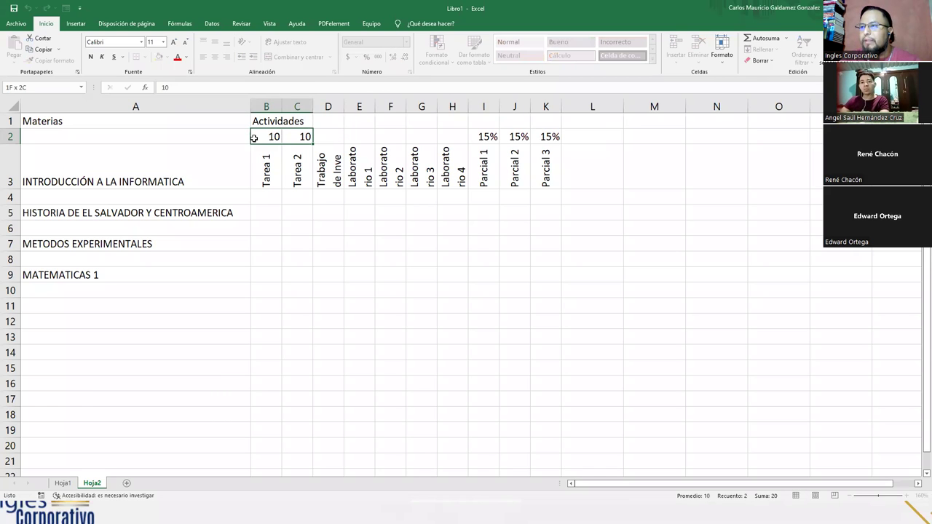
click(365, 57)
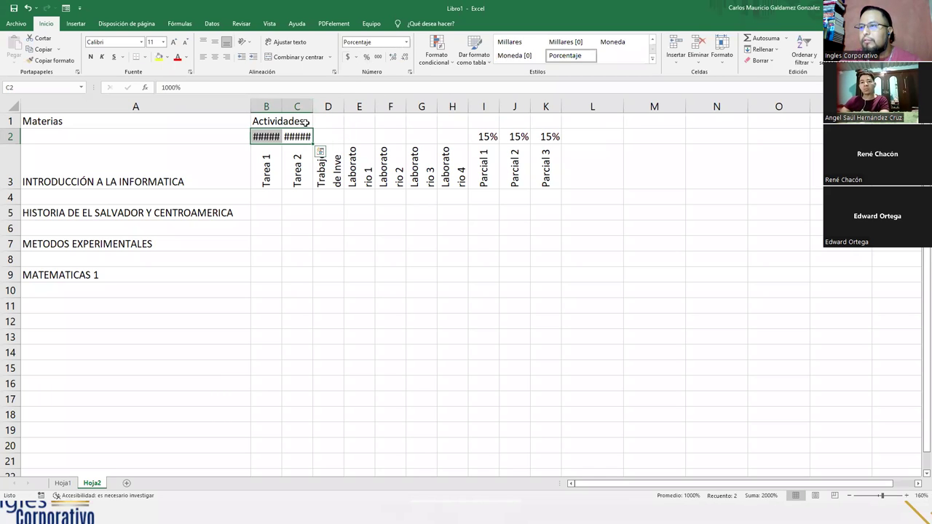
Re-enter the weightings of Tarea 1 and Tarea 2 in B2 and C2 as 10%.
click(265, 136)
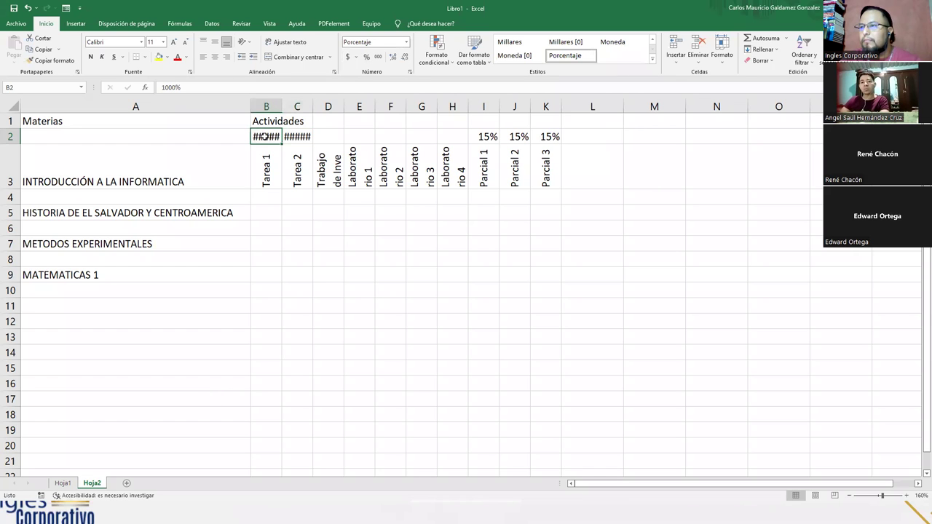
text(10)
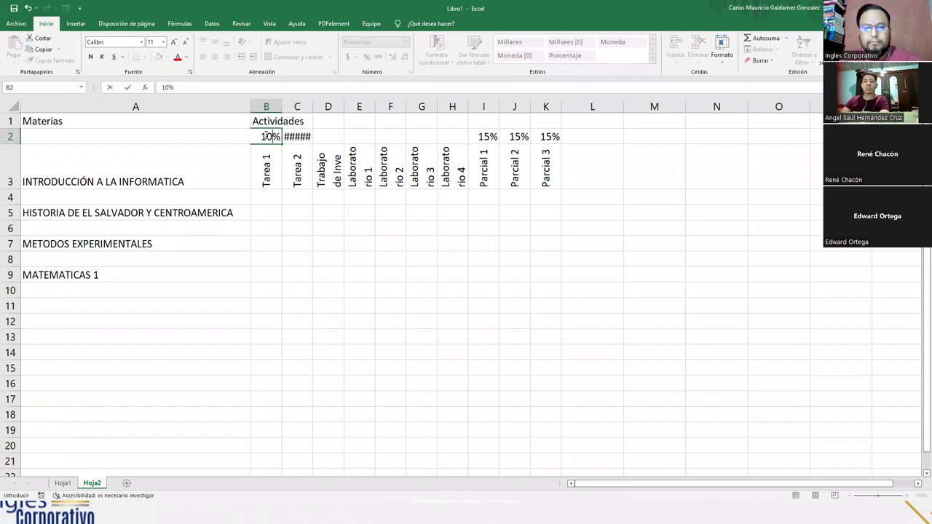
key(Tab)
text(10)
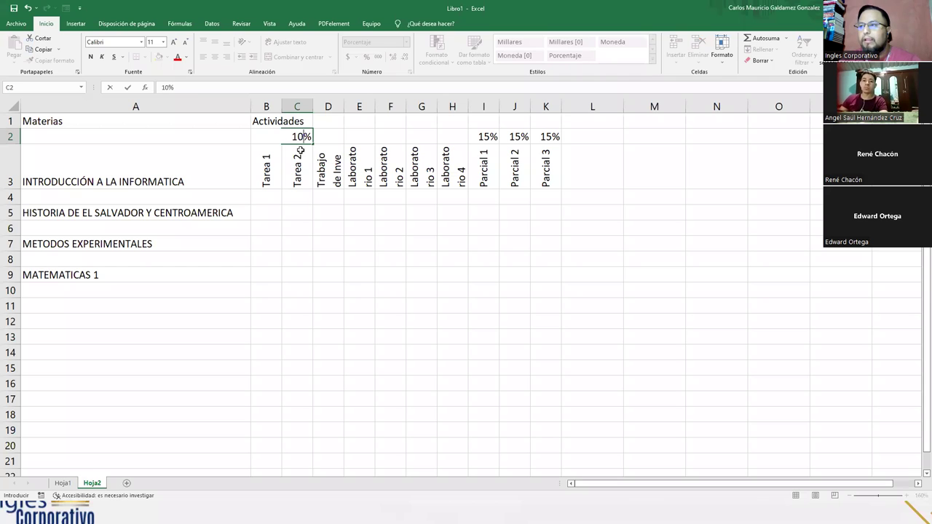
key(Return)
Check the sum of the tarea and parcial percentages, and enter 15 above Trabajo de Inve in D2.
drag(269, 136, 300, 136)
ctrl+drag(475, 136, 534, 136)
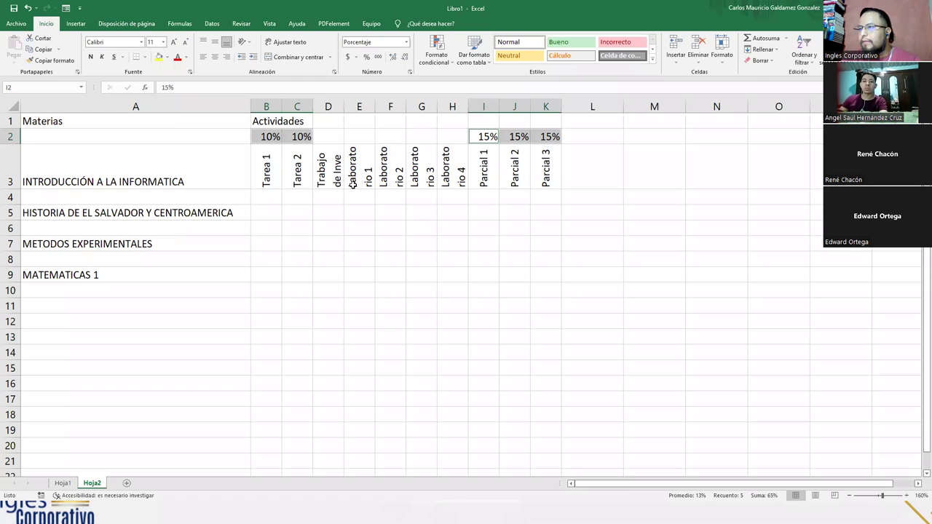
click(326, 136)
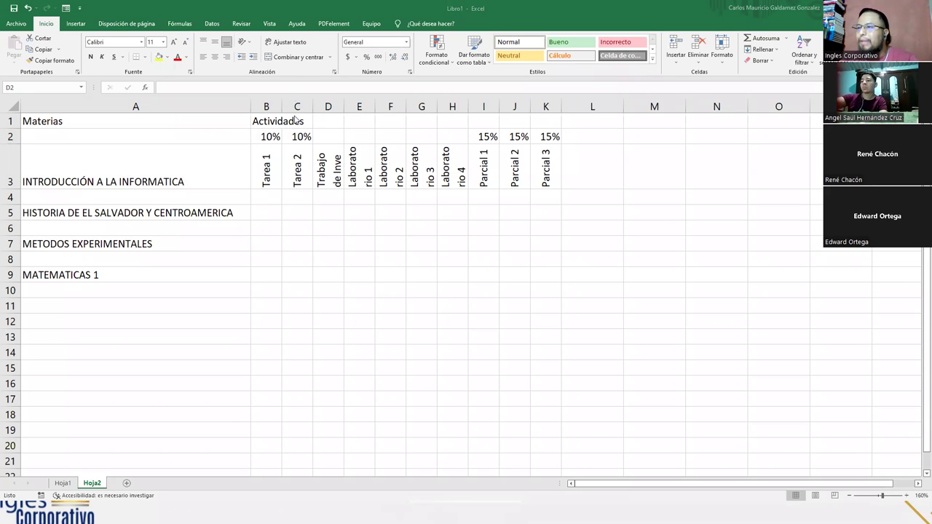
click(335, 140)
text(15)
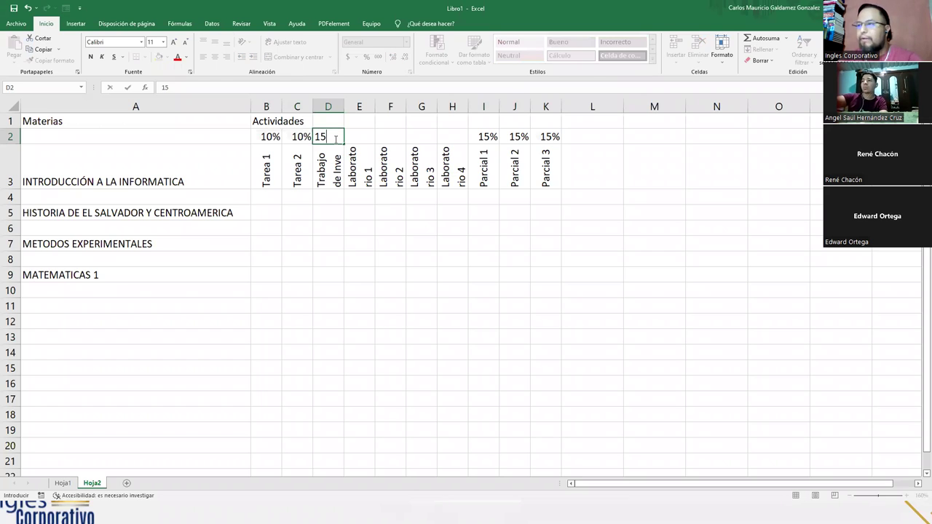
key(Tab)
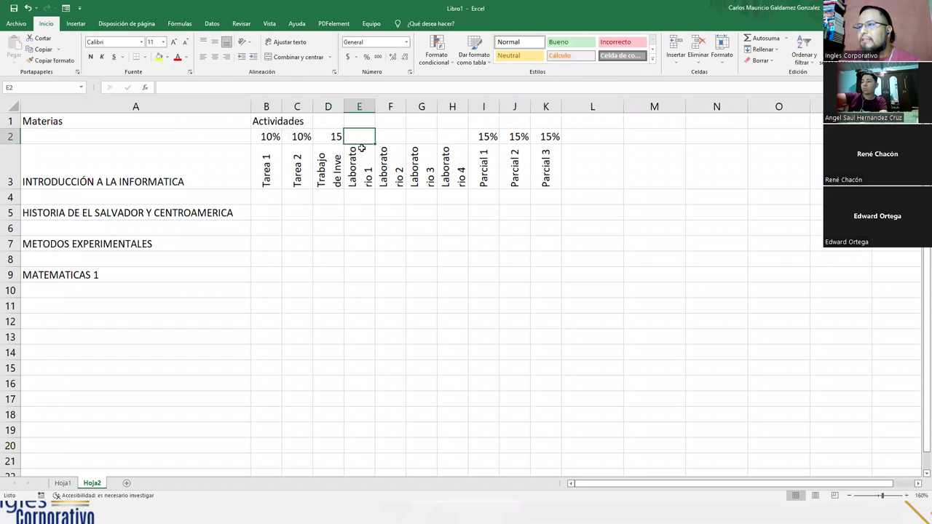
Change the weighting above Trabajo de Inve in D2 to 15%.
click(330, 139)
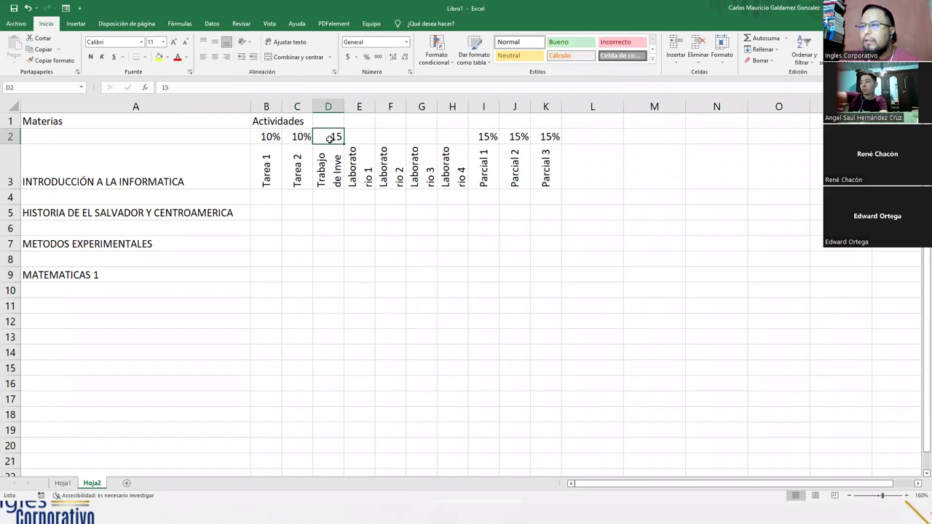
click(357, 86)
text(%)
key(Return)
key(Right)
key(Up)
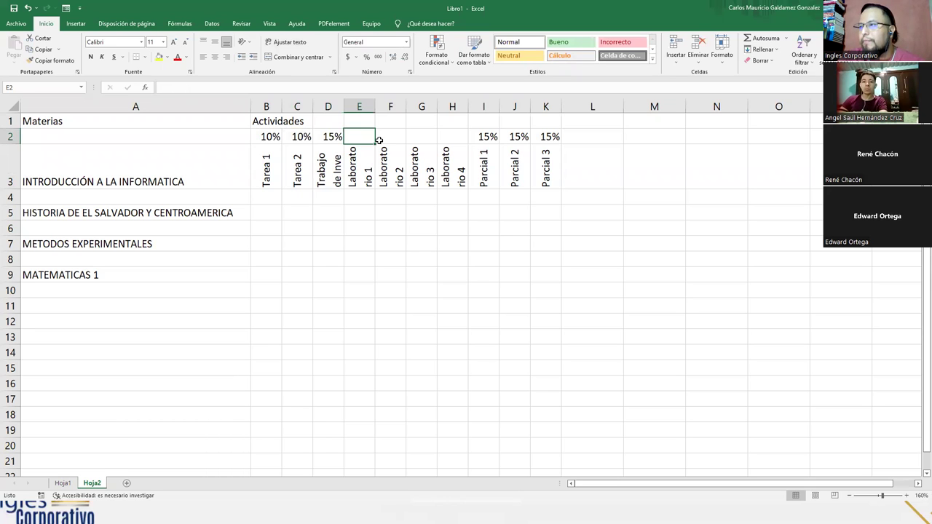
Apply the percentage format to E2:H2, enter 5% above each of the four laboratorios, and check the sum of B2:K2.
drag(410, 137, 444, 136)
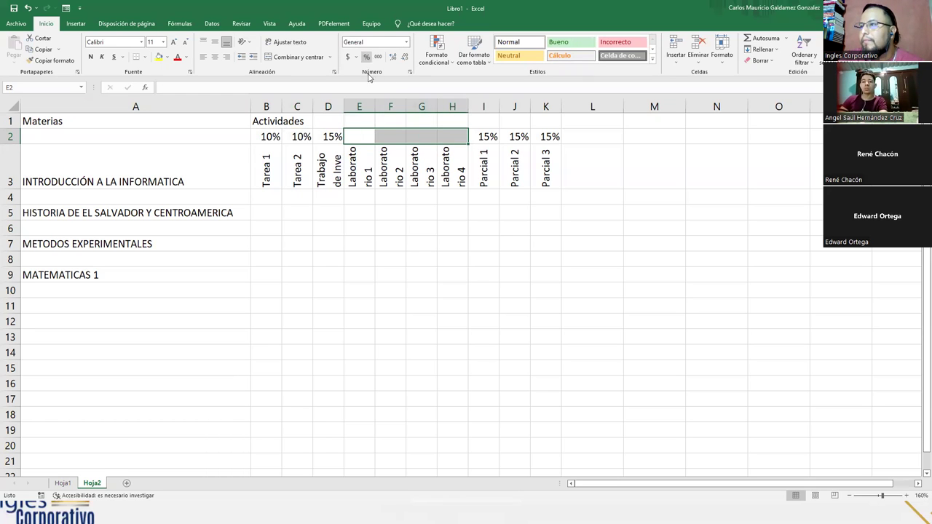
text(5)
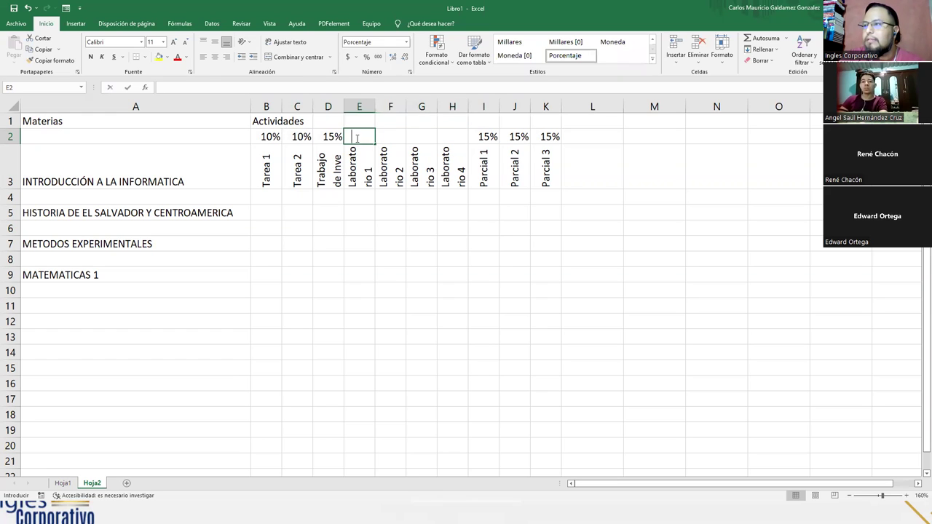
key(Return)
text(5)
key(Return)
text(5)
key(Return)
text(5)
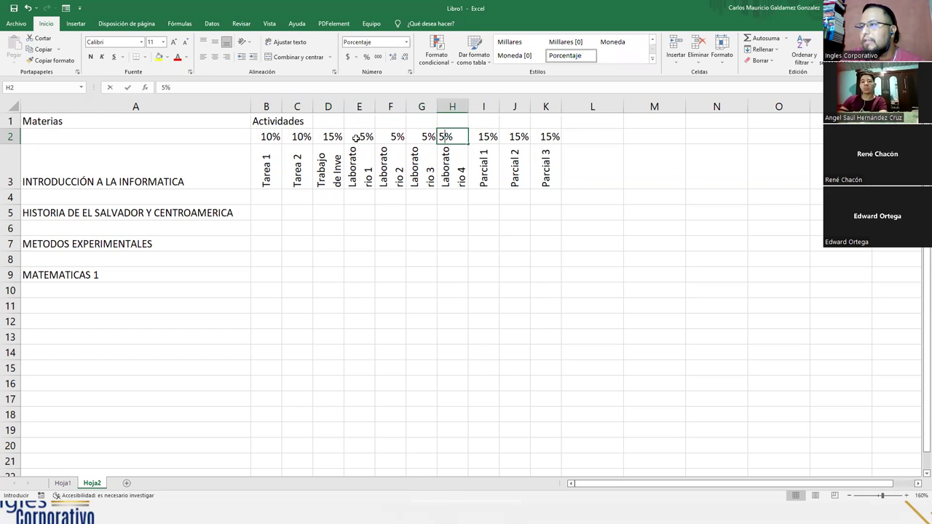
key(Return)
drag(269, 137, 548, 137)
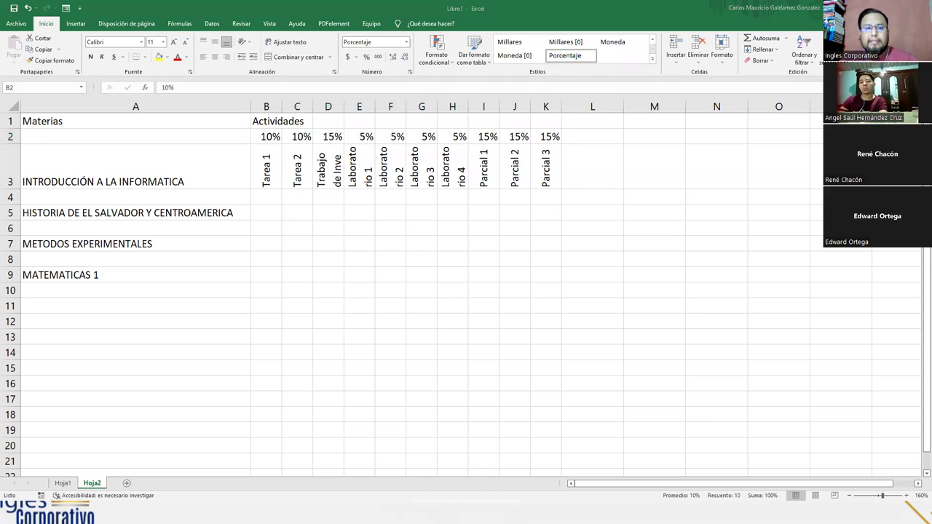
click(328, 212)
drag(269, 175, 548, 171)
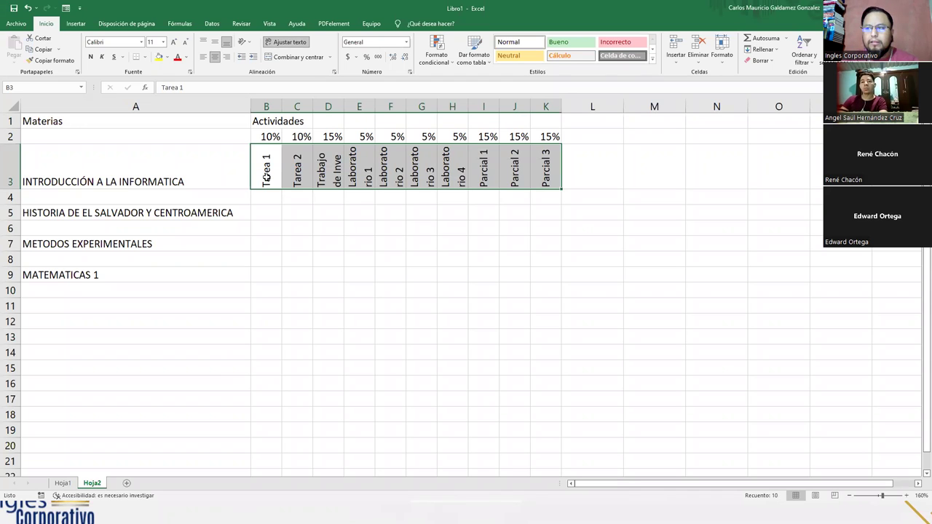
click(246, 42)
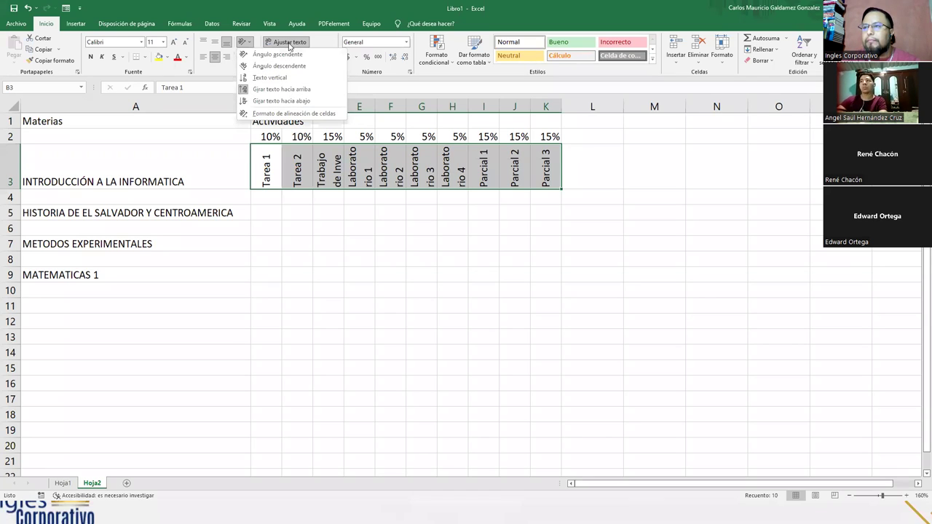
click(276, 175)
click(267, 138)
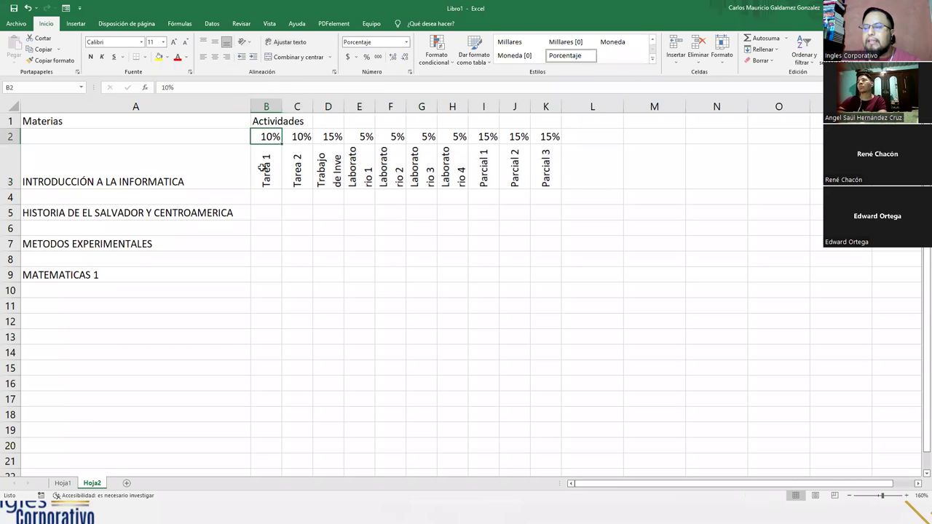
click(246, 44)
click(275, 180)
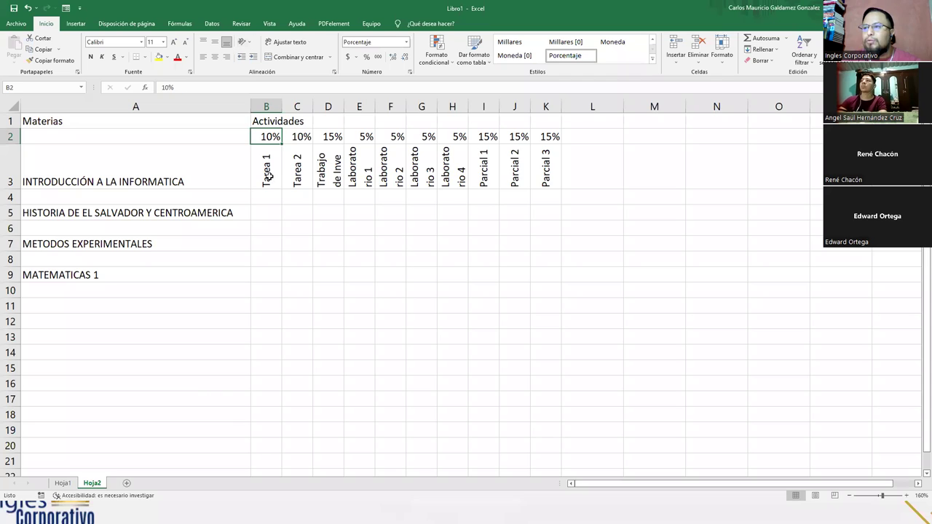
Turn off the upward text rotation of the activity headings in B3:K3 and reapply it.
drag(268, 175, 537, 183)
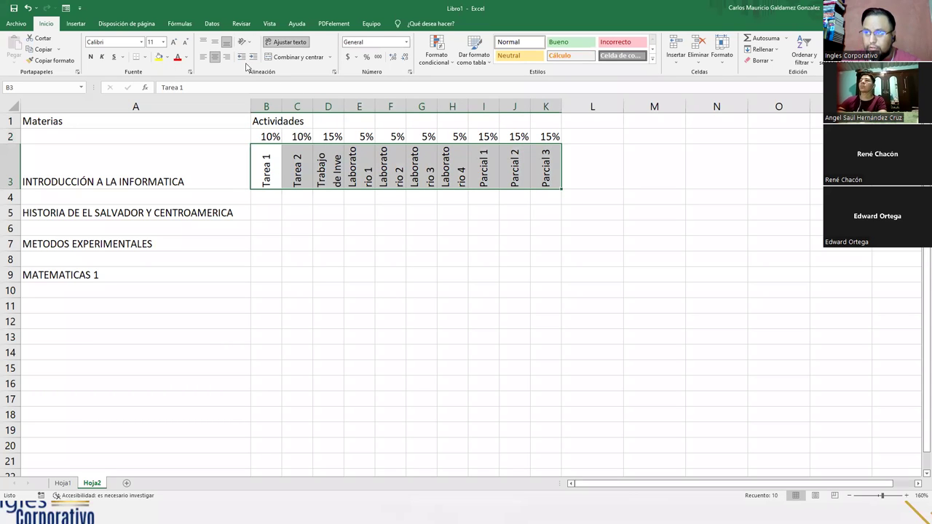
click(243, 43)
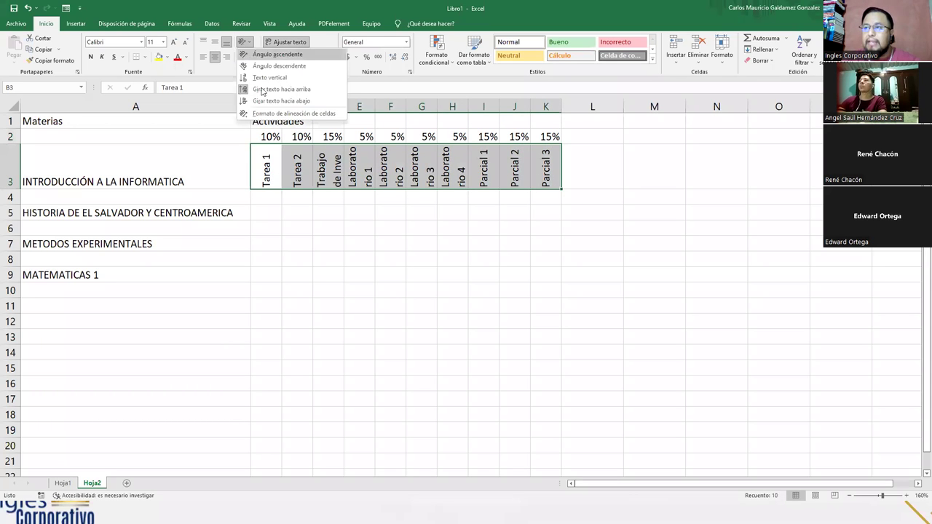
click(315, 92)
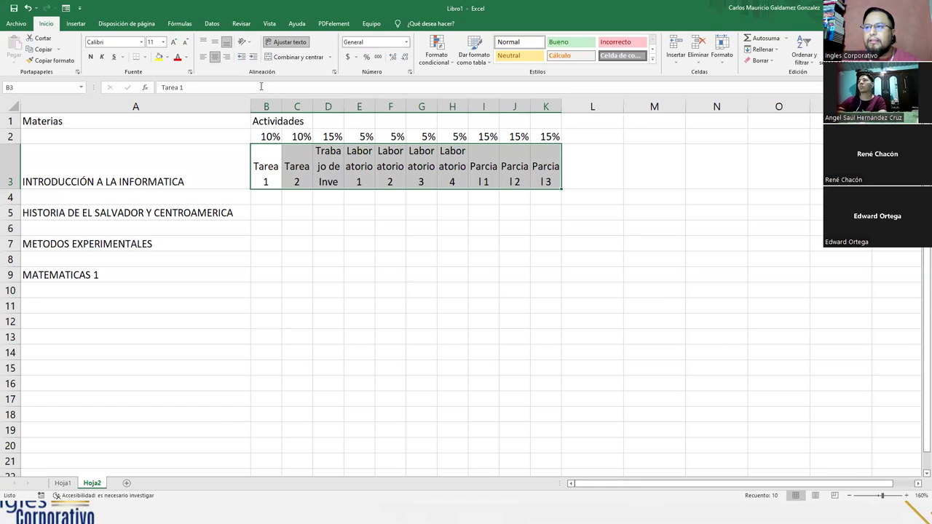
click(244, 41)
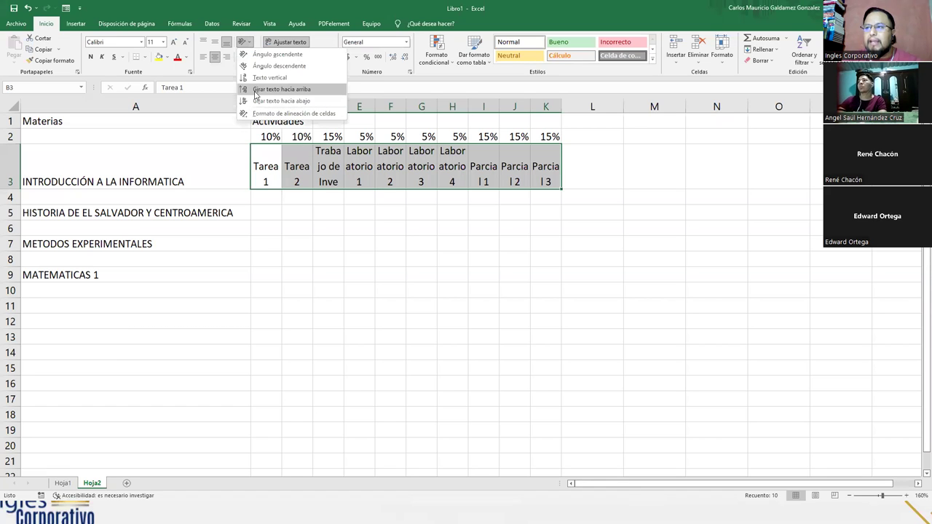
click(255, 91)
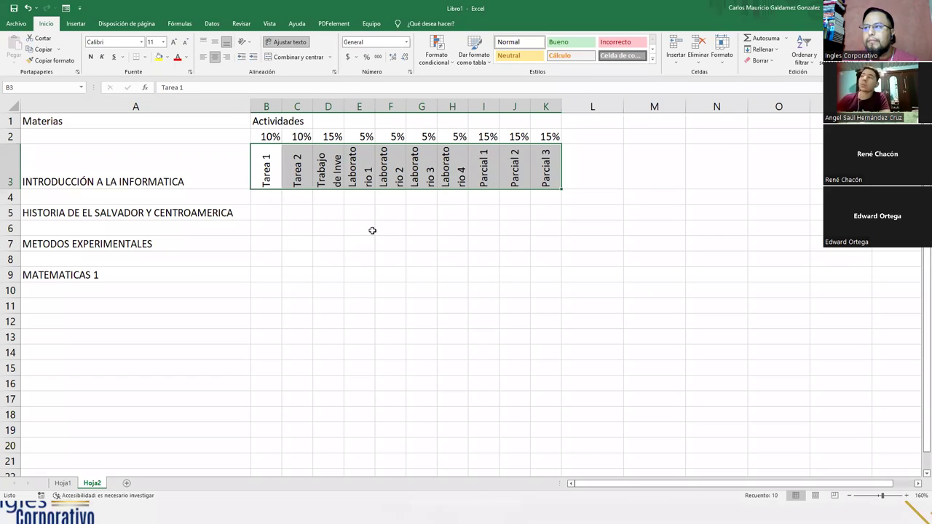
Enter the label Notas in A4 below INTRODUCCIÓN A LA INFORMATICA and align it right.
click(229, 193)
text(NO)
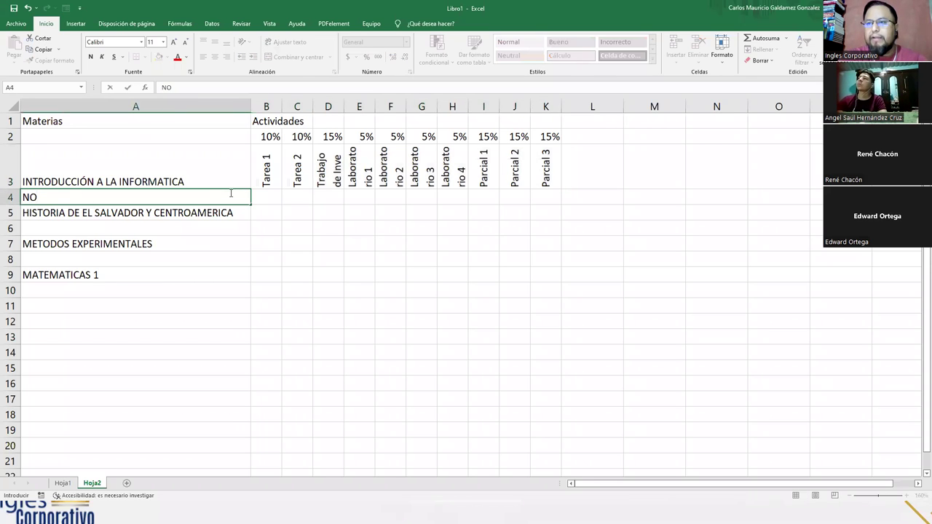
text(tas)
key(Tab)
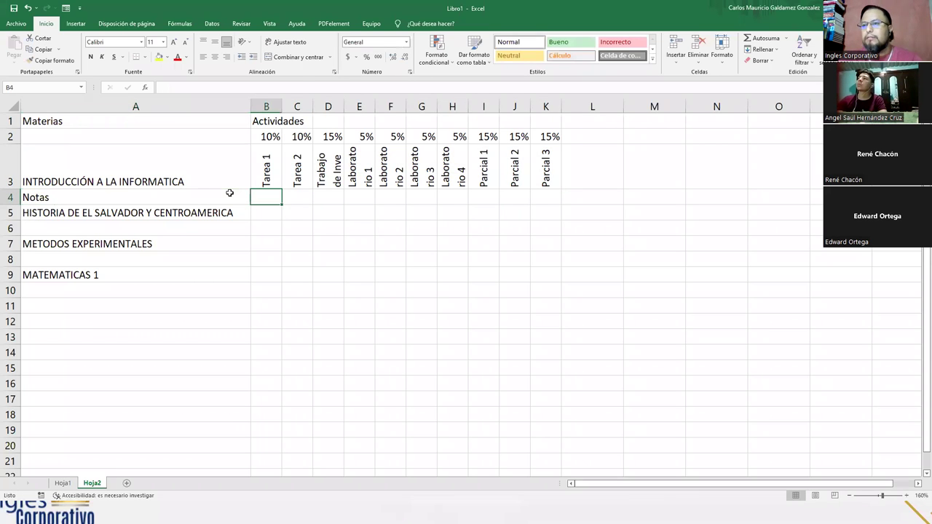
click(227, 194)
click(227, 56)
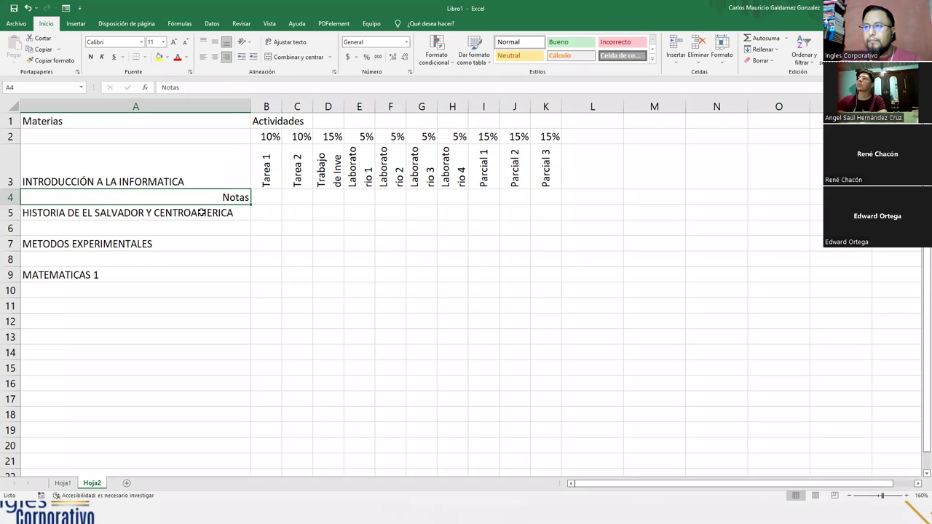
Insert a blank row above each of HISTORIA DE EL SALVADOR Y CENTROAMERICA, METODOS EXPERIMENTALES and MATEMATICAS 1.
right_click(11, 214)
click(38, 299)
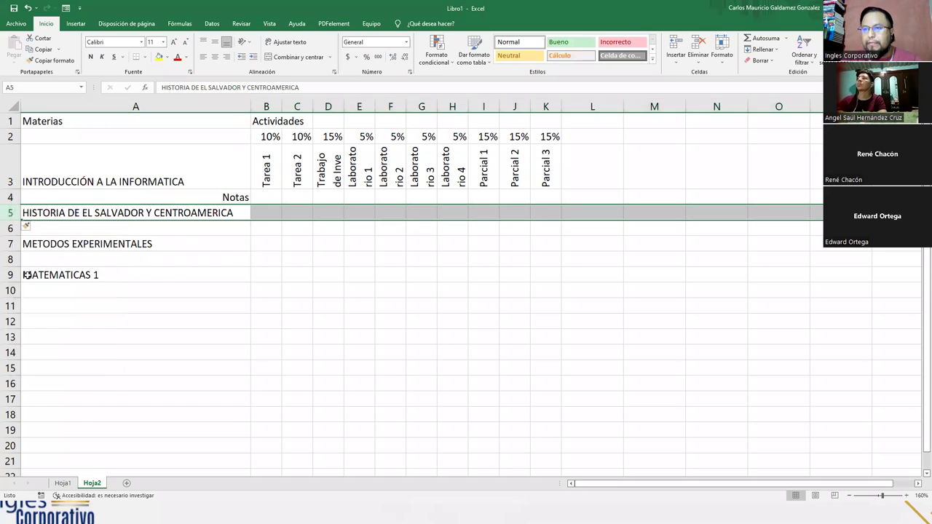
right_click(12, 259)
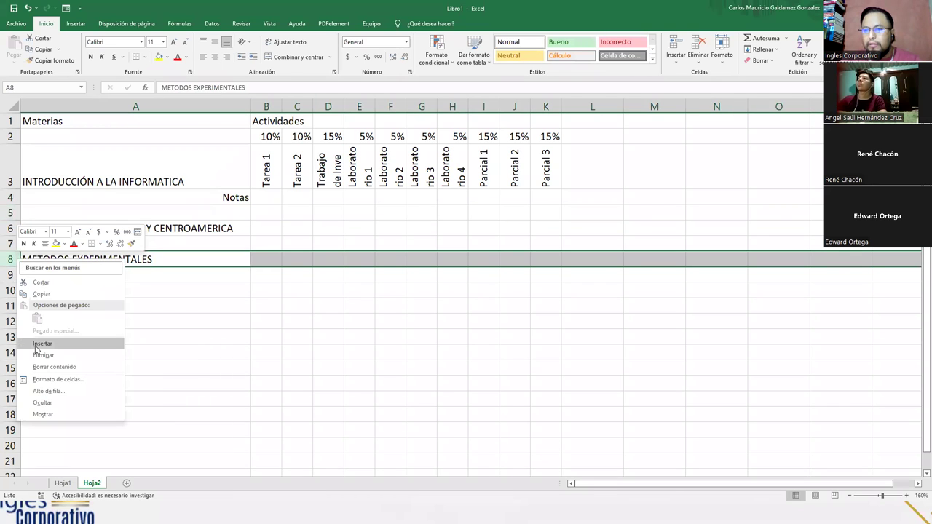
click(38, 344)
right_click(13, 305)
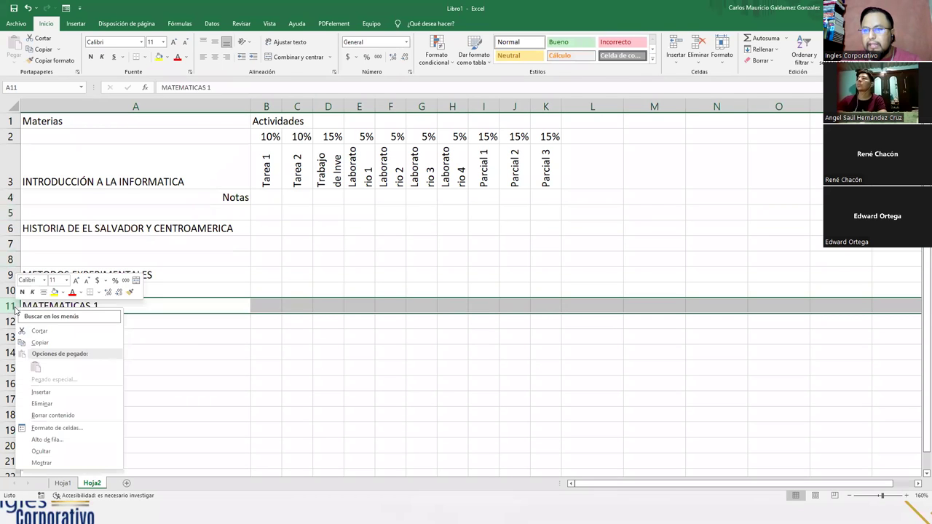
click(39, 392)
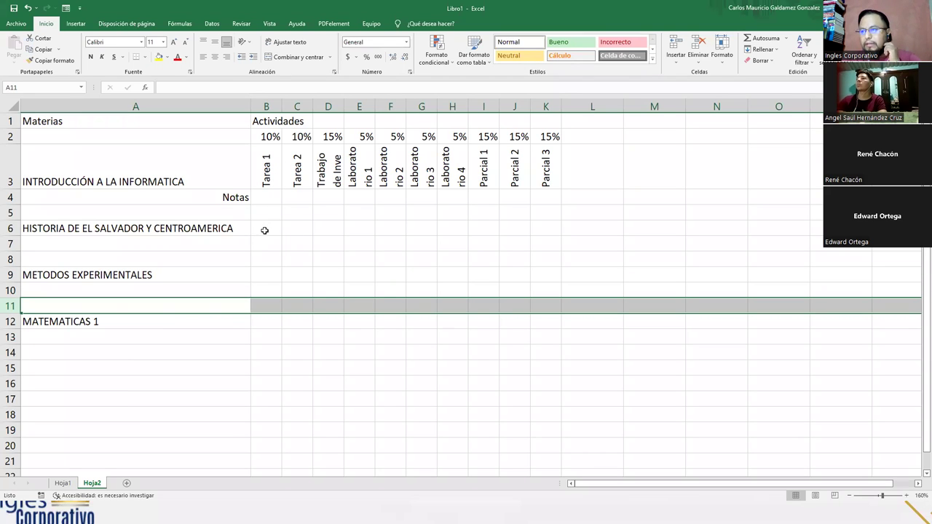
Copy the activity headings from B3:K3 to the HISTORIA DE EL SALVADOR Y CENTROAMERICA row, starting at B6.
click(265, 230)
drag(267, 170, 548, 179)
key(ctrl+c)
click(266, 229)
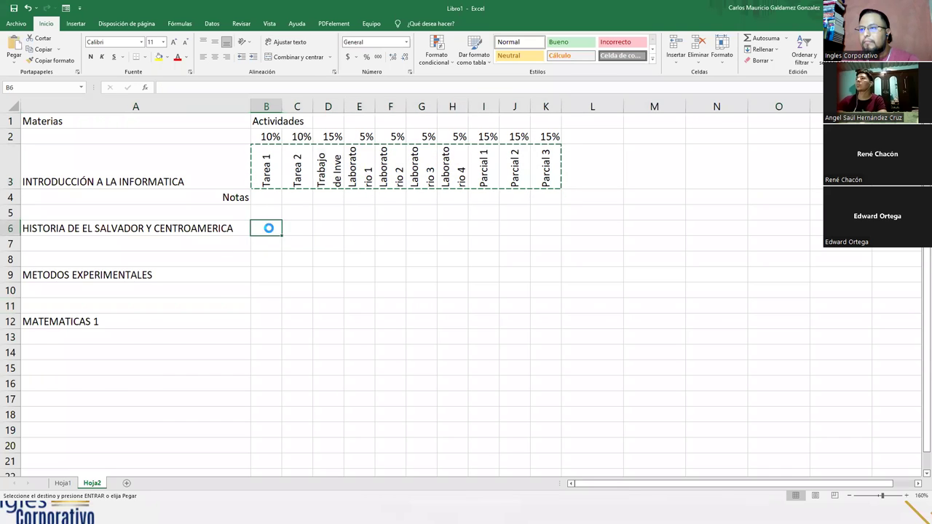
key(ctrl+v)
Set the row height of rows 3 and 6, which hold the first two subjects, to 40.
drag(11, 291, 10, 258)
drag(18, 191, 15, 188)
click(12, 179)
right_click(16, 179)
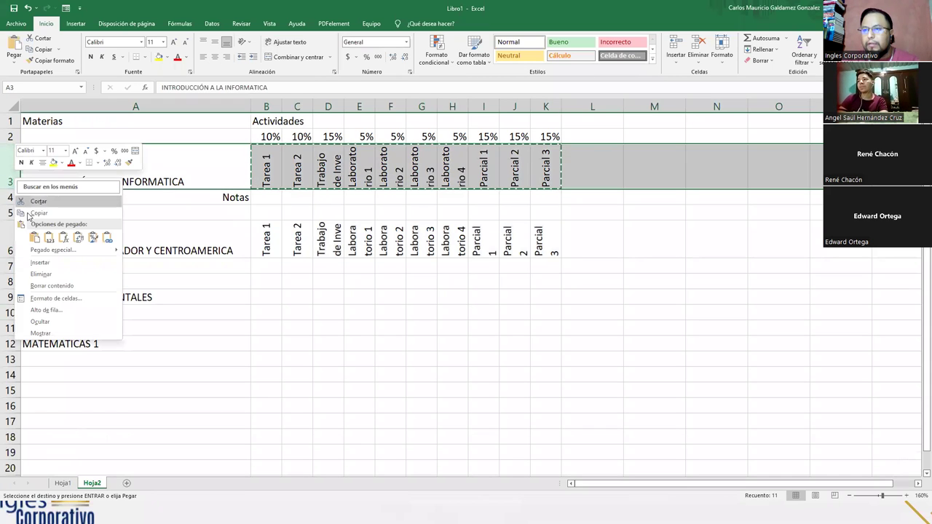
click(52, 310)
text(4)
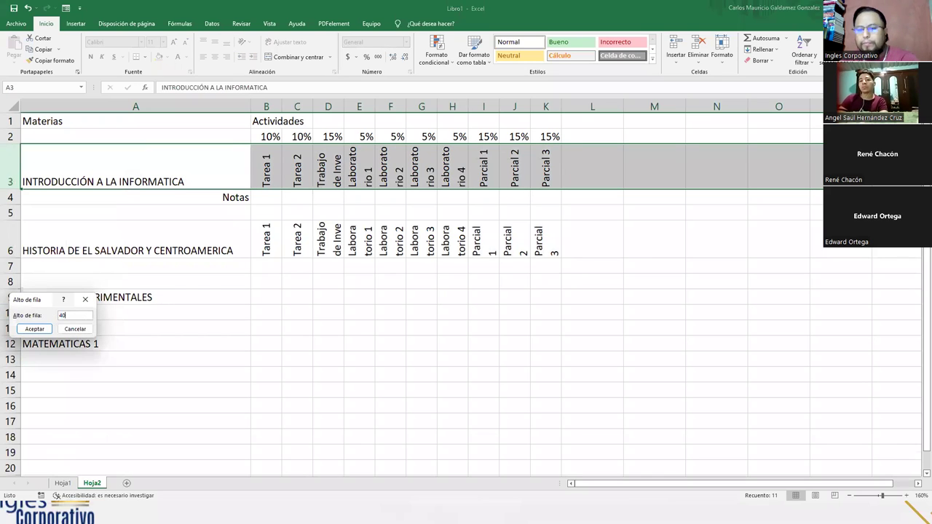
text(0)
key(Return)
right_click(11, 237)
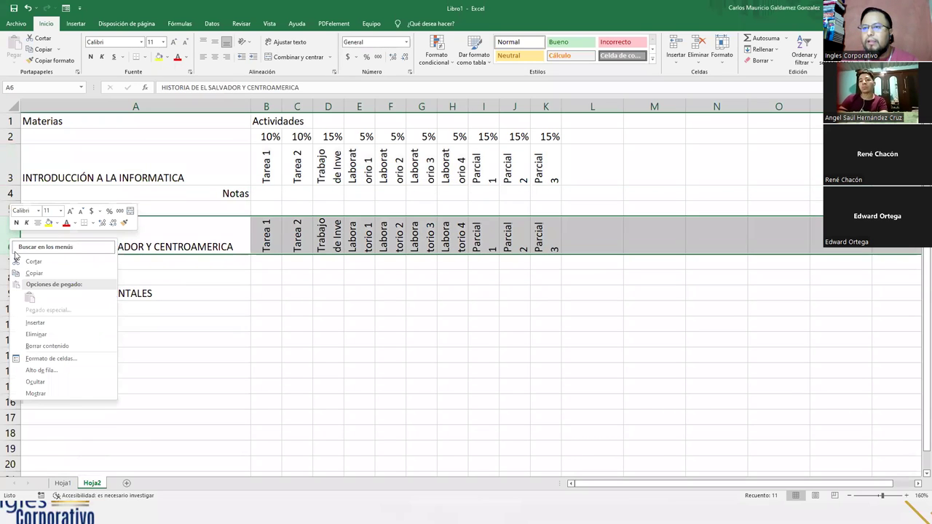
click(45, 370)
text(40)
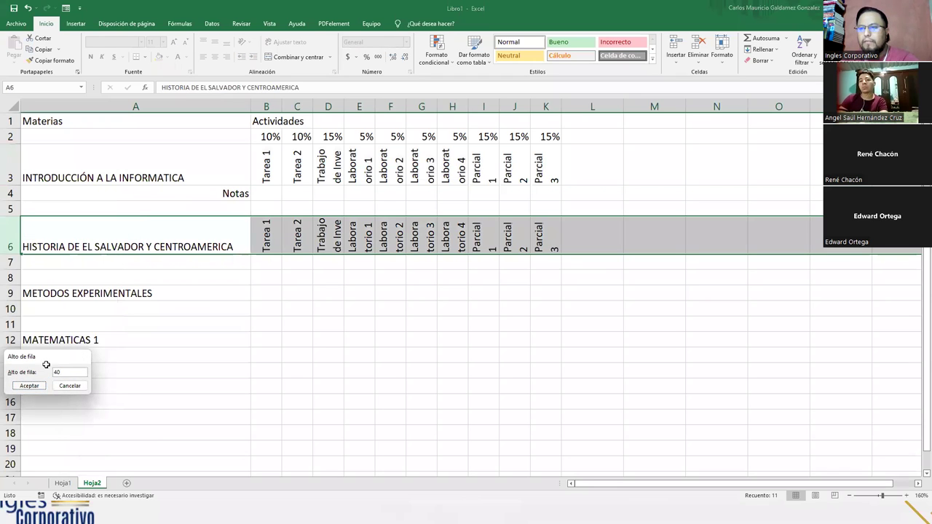
key(Return)
Set the row height of the METODOS EXPERIMENTALES and MATEMATICAS 1 rows, 9 and 12, to 40.
right_click(12, 297)
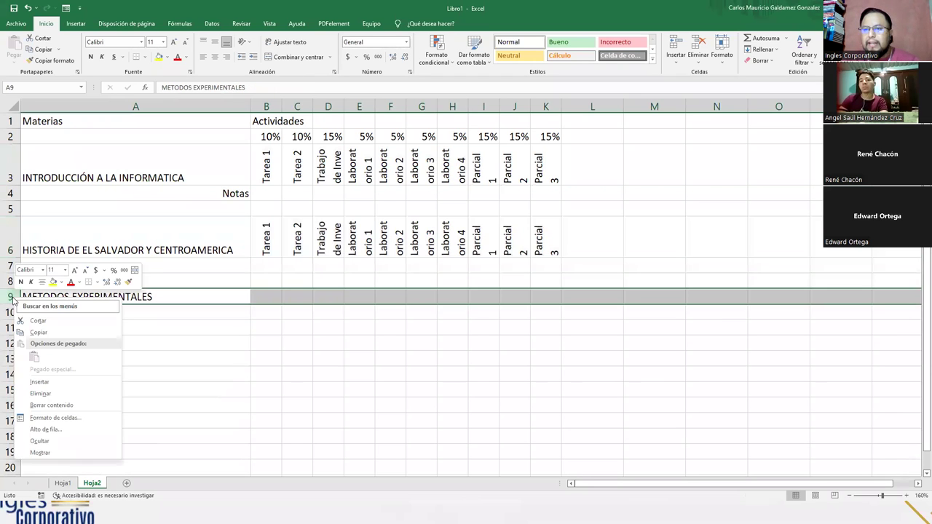
right_click(9, 299)
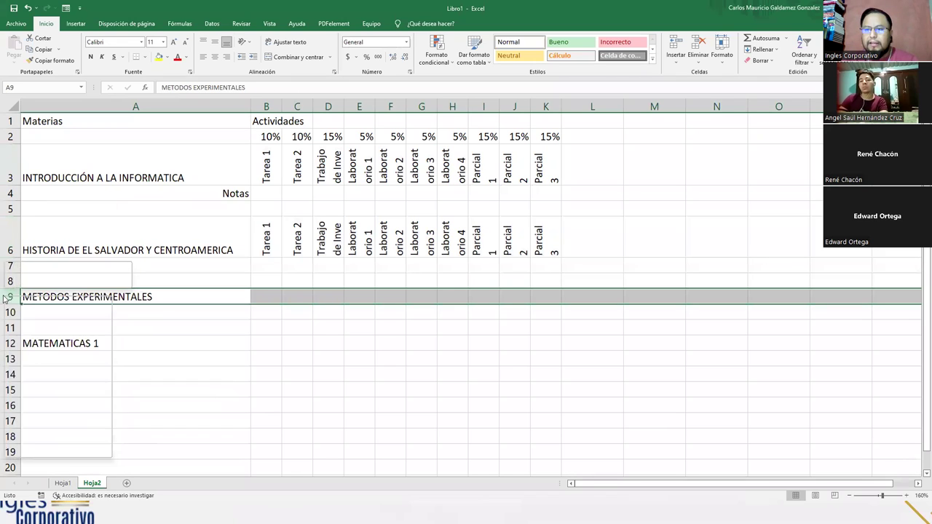
click(57, 429)
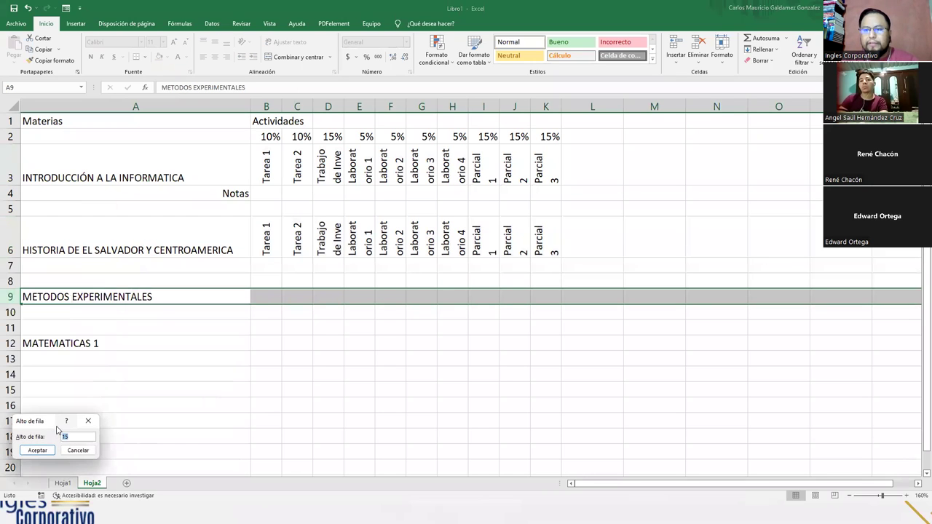
text(40)
key(Return)
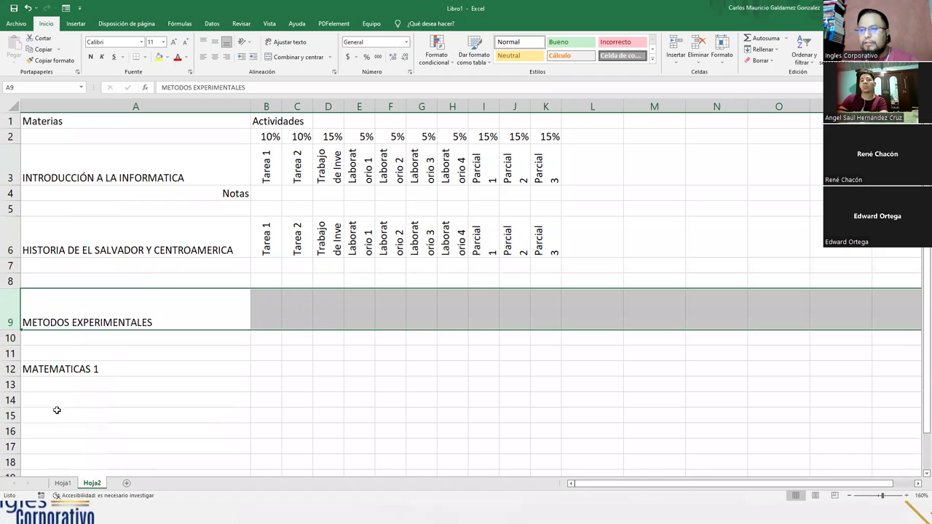
right_click(9, 369)
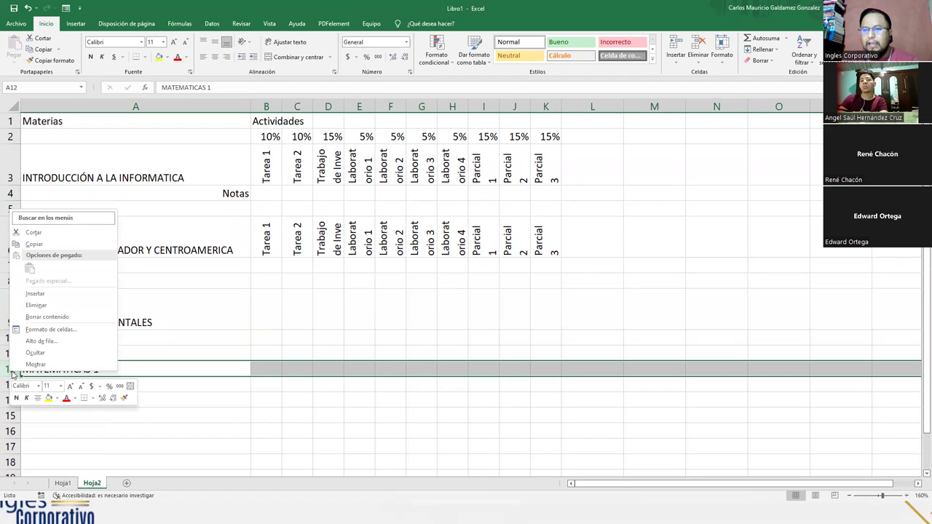
click(51, 342)
text(4)
key(Return)
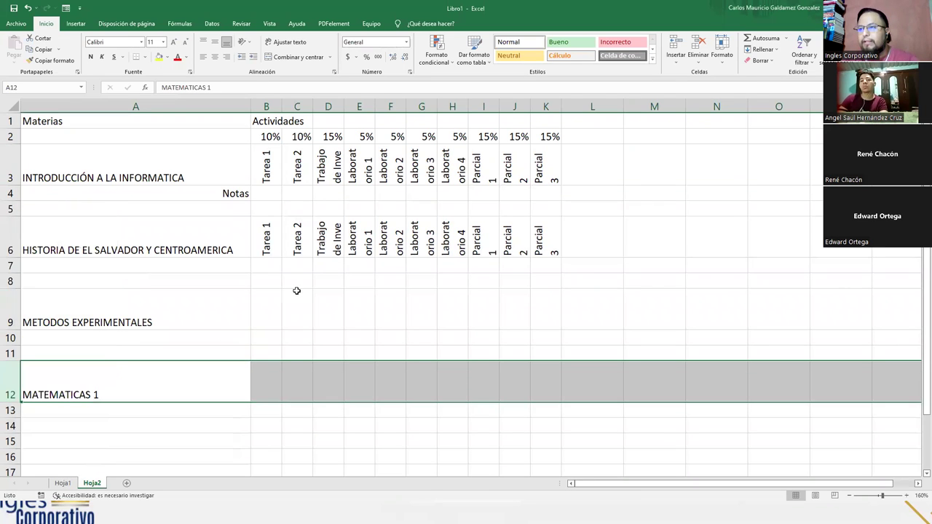
Copy the activity headings from B6:K6 to the METODOS EXPERIMENTALES and MATEMATICAS 1 rows, starting at B9 and B12.
drag(266, 249, 539, 243)
key(ctrl+c)
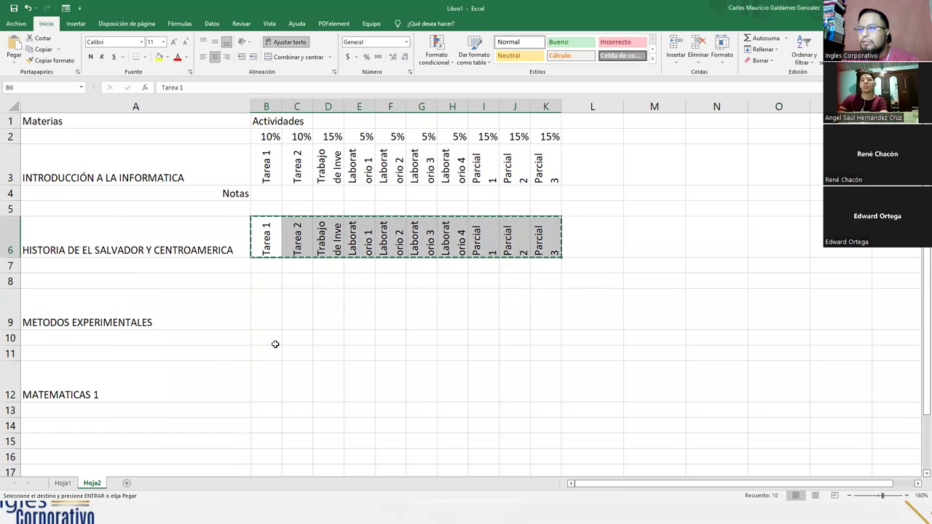
click(268, 322)
key(ctrl+v)
click(273, 385)
key(ctrl+v)
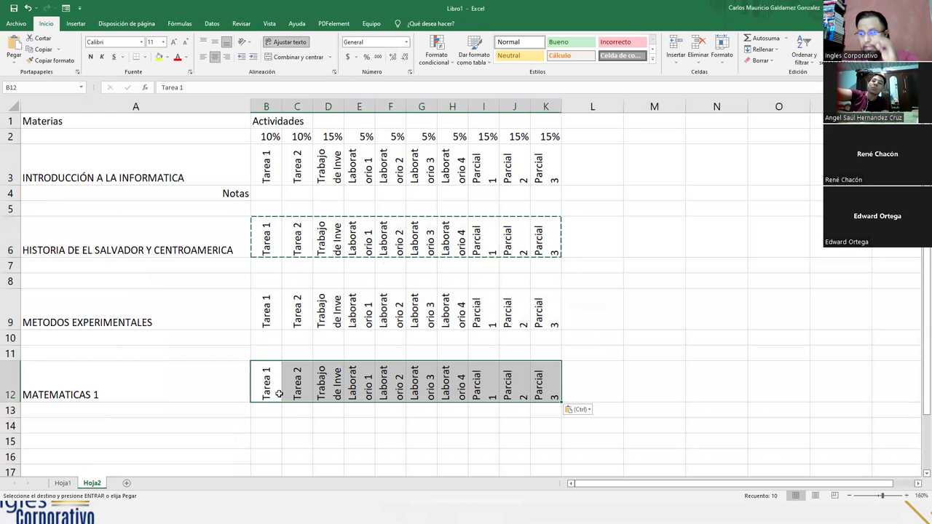
Move the Trabajo de Inve heading from D6 to B6 and change its text to Trabajo de Inves1.
key(Escape)
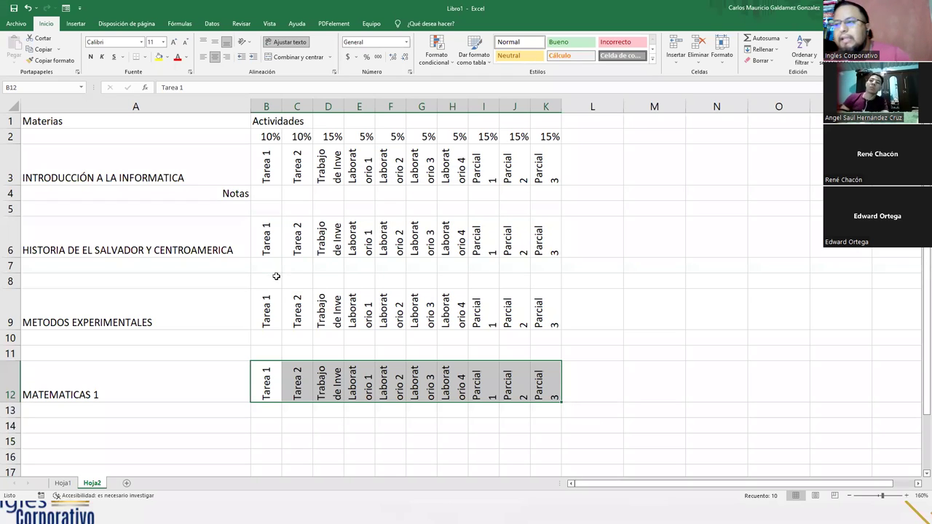
click(332, 243)
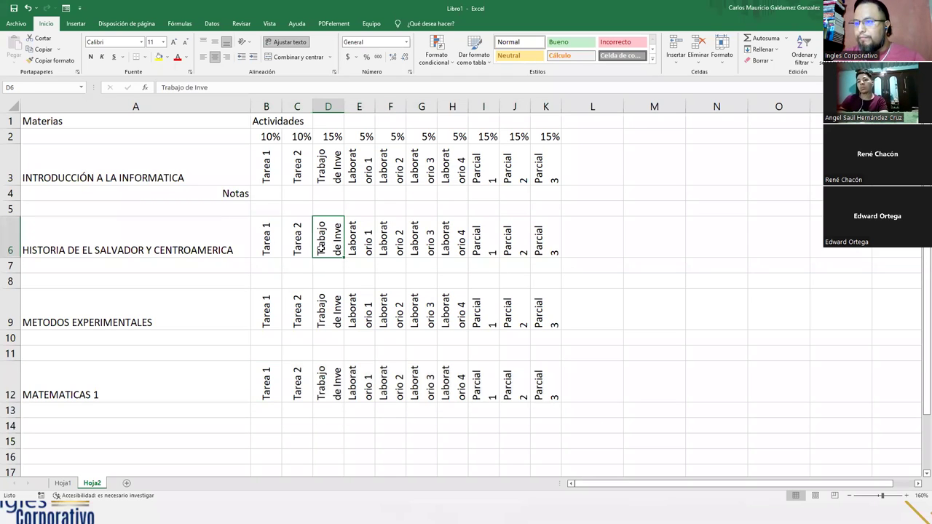
drag(328, 259, 266, 258)
click(446, 283)
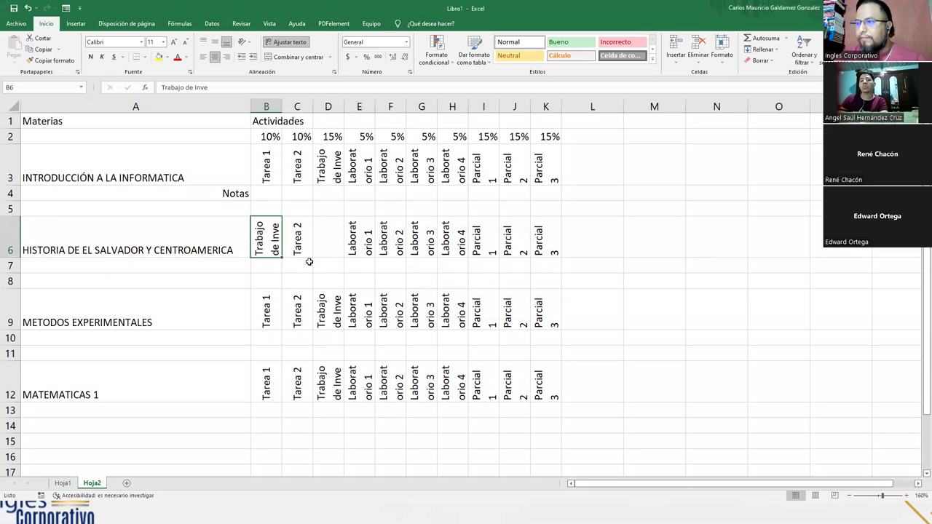
click(208, 89)
text(st)
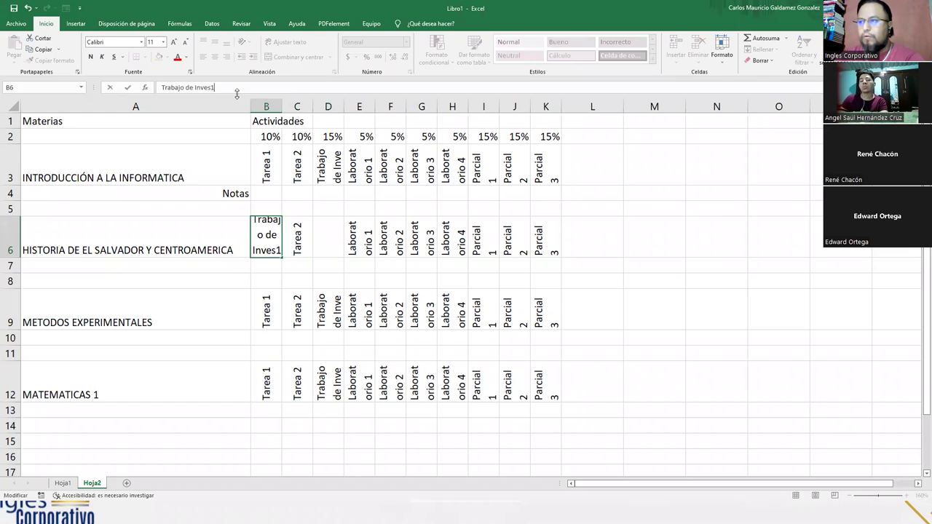
key(Return)
Fill the Trabajo de Inves1 heading from B6 into C6 as a series, and enter Tarea 1 in D6.
click(266, 244)
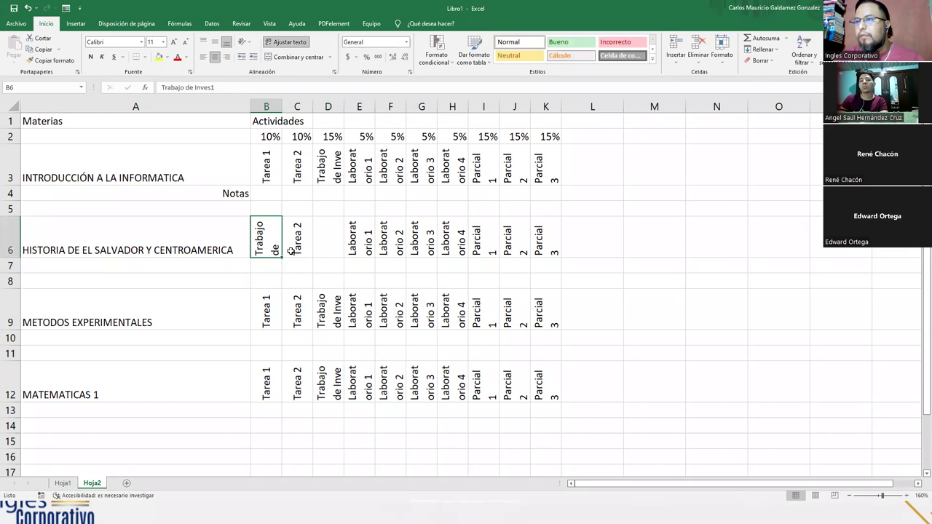
drag(282, 257, 312, 259)
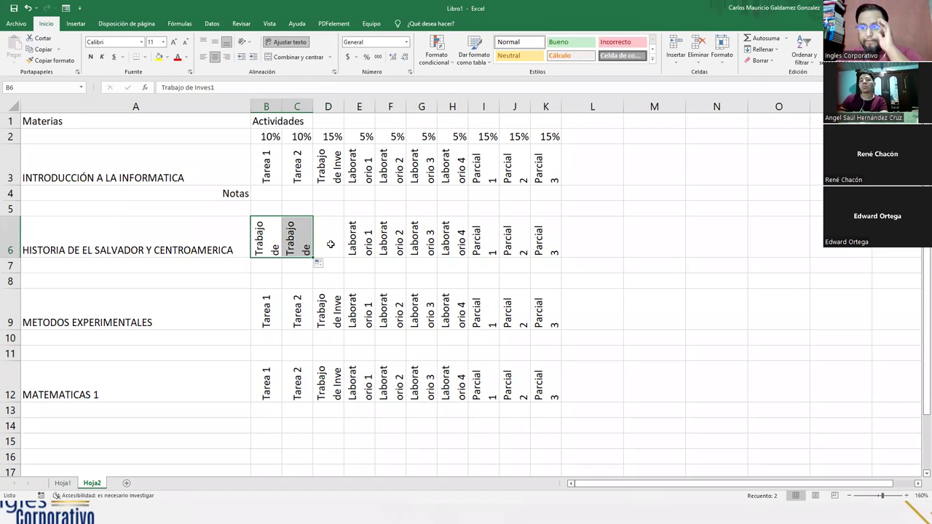
click(331, 244)
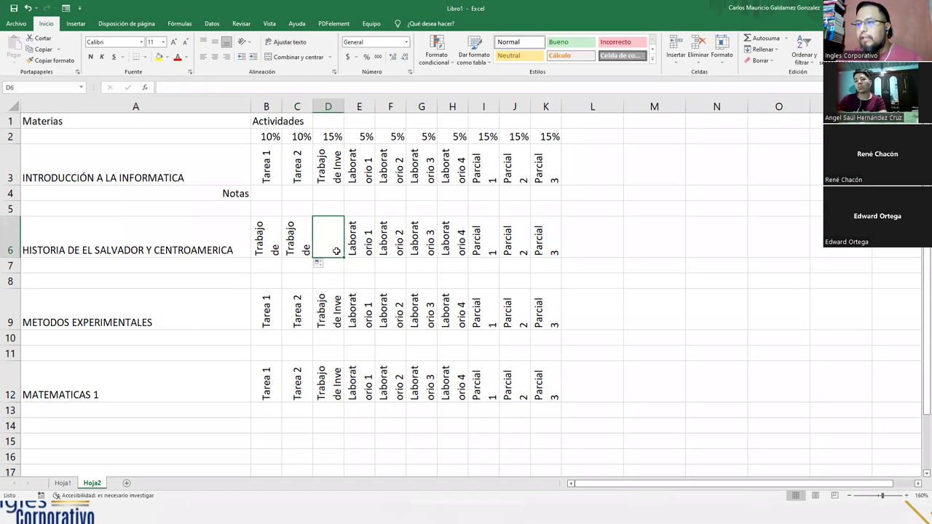
text(Tarea)
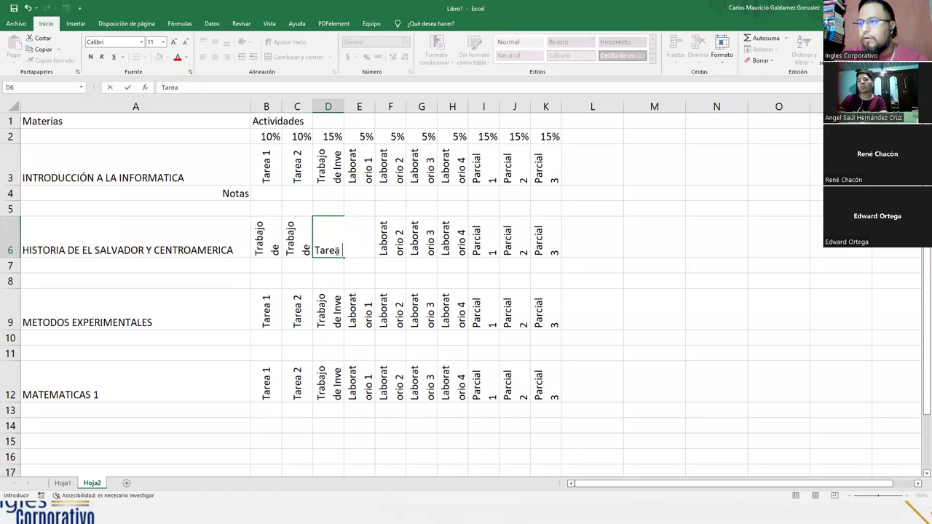
text( 1)
key(Tab)
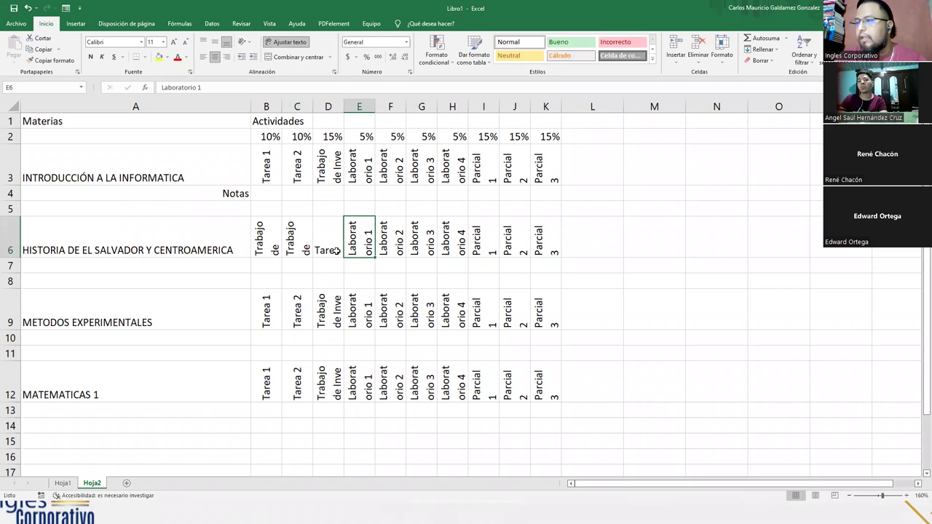
Replace the first two Laboratorio headings in E6 and F6 with Foro 1 and Foro 2.
text(Foro 1)
key(Tab)
text(Foro12)
key(BackSpace)
key(BackSpace)
text(2)
key(BackSpace)
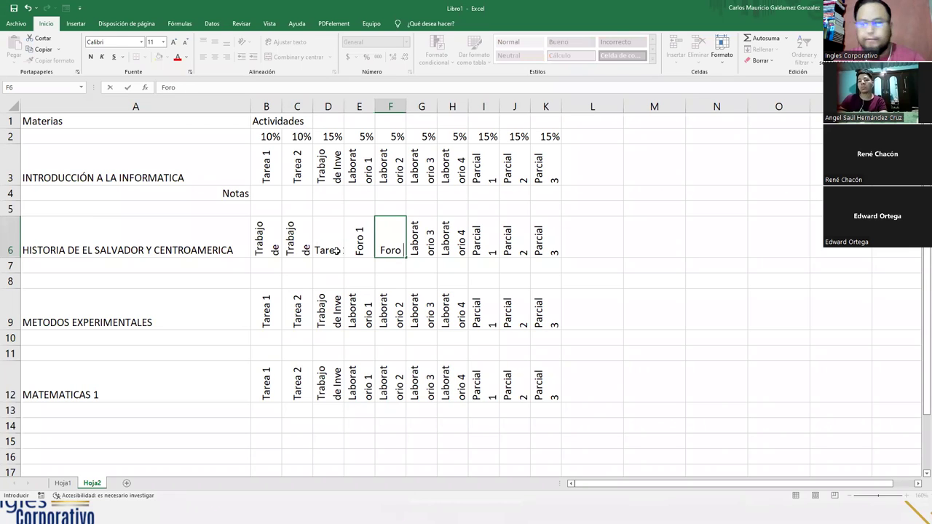
text(2)
key(Return)
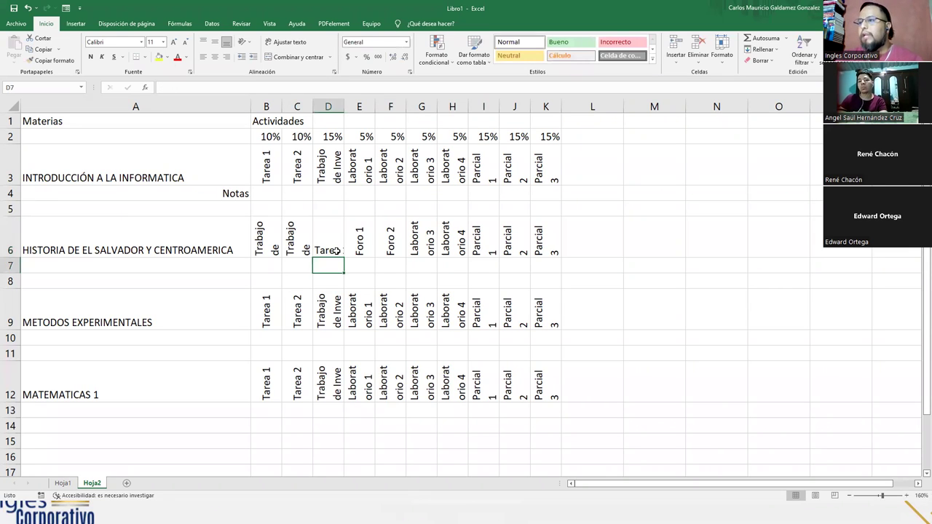
Rotate the text of the Tarea 1 heading in D6 upward to match the other headings.
click(329, 229)
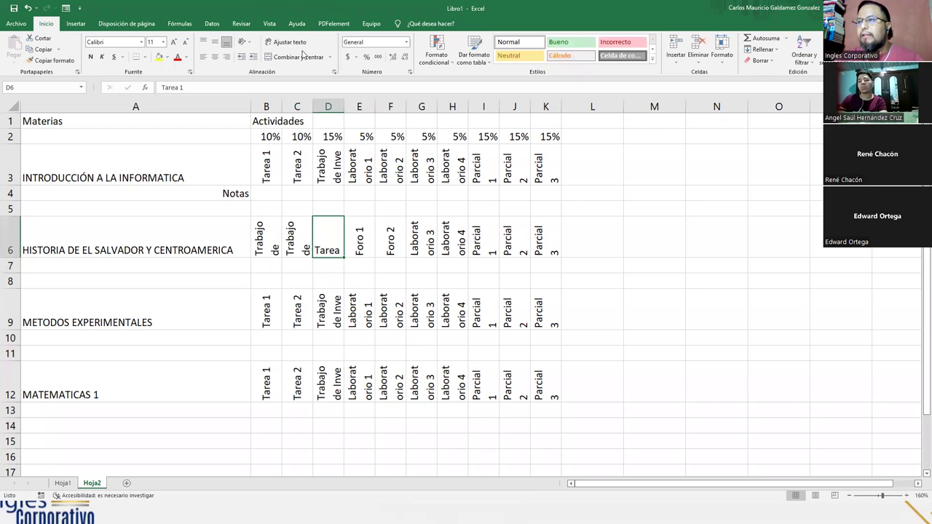
click(244, 41)
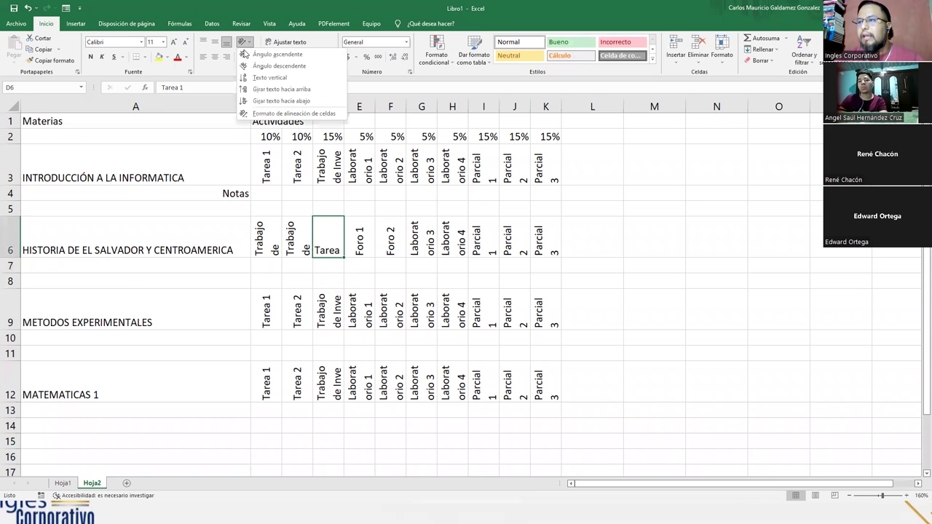
click(271, 89)
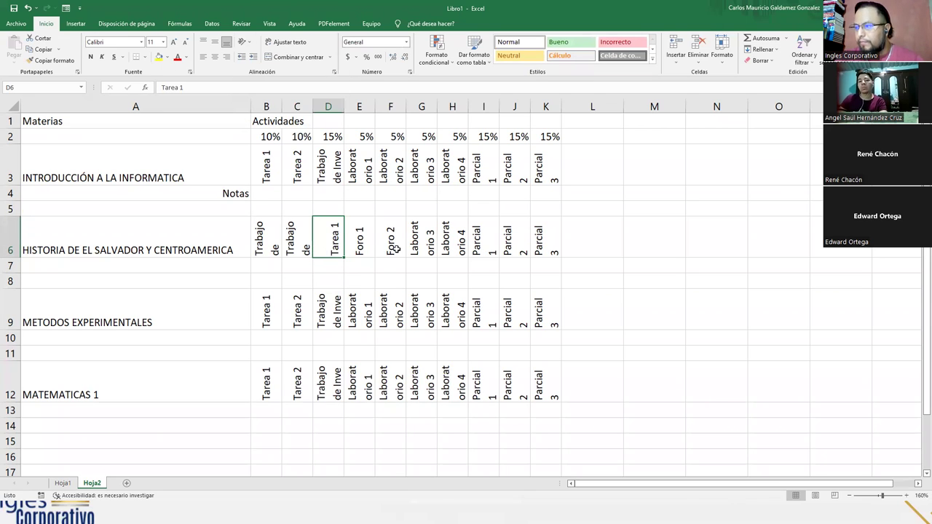
mouse_move(275, 249)
mouse_down()
mouse_move(299, 246)
mouse_move(268, 239)
mouse_up()
click(291, 246)
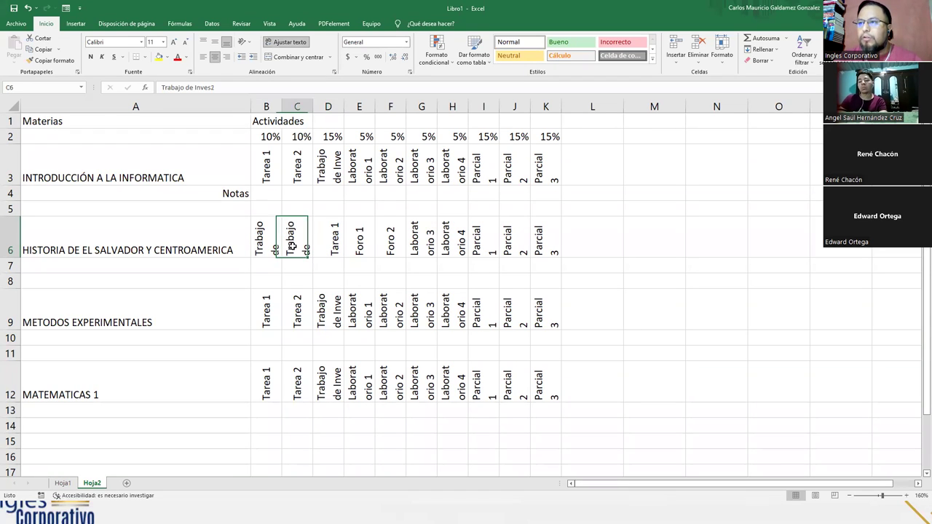
click(328, 246)
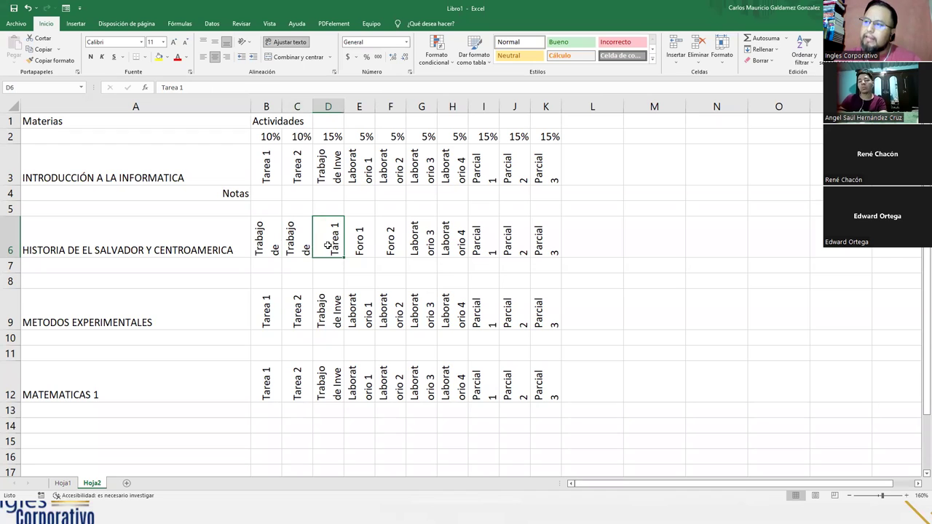
click(361, 246)
click(398, 246)
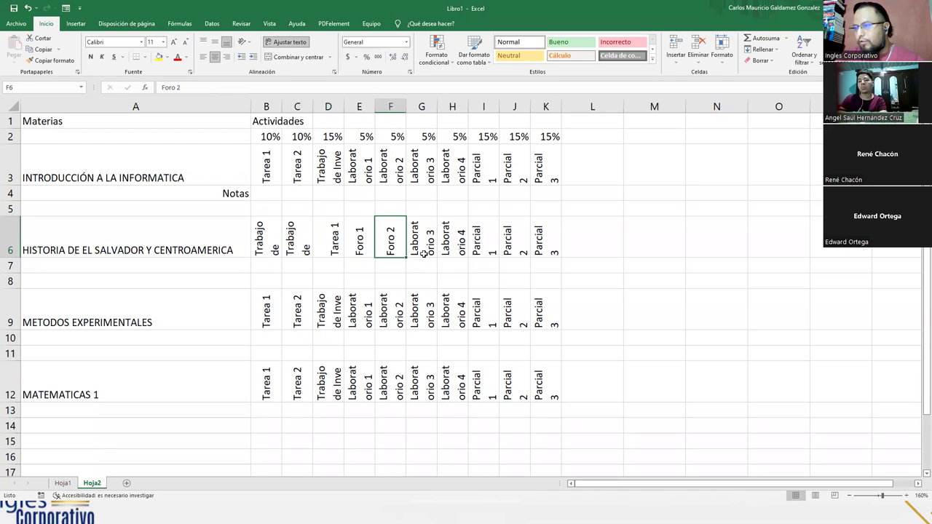
Replace the remaining Laboratorio headings in G6:H6 with Parcial 1 and Parcial 2, leaving I6:K6 empty.
mouse_move(423, 244)
mouse_down()
mouse_move(505, 248)
mouse_move(418, 248)
mouse_up()
key(Delete)
click(545, 243)
key(Delete)
drag(267, 239, 445, 248)
click(287, 233)
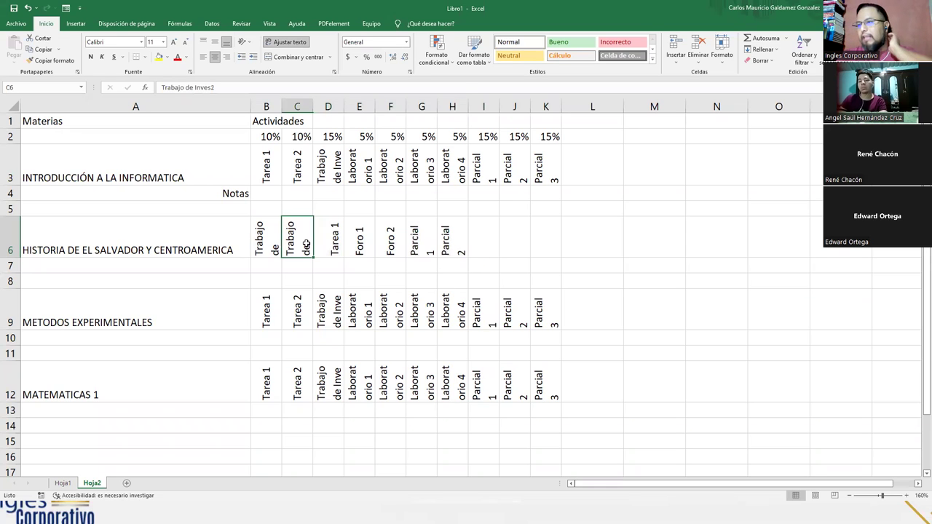
Enter 20 above Parcial 1 and Parcial 2 in G5:H5 and apply the percentage format to B5:H5.
click(273, 209)
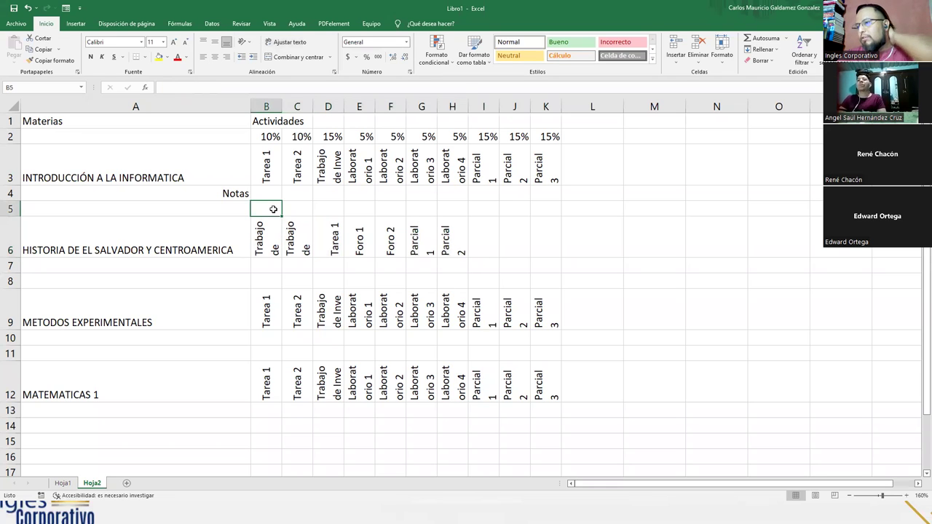
click(423, 210)
text(20)
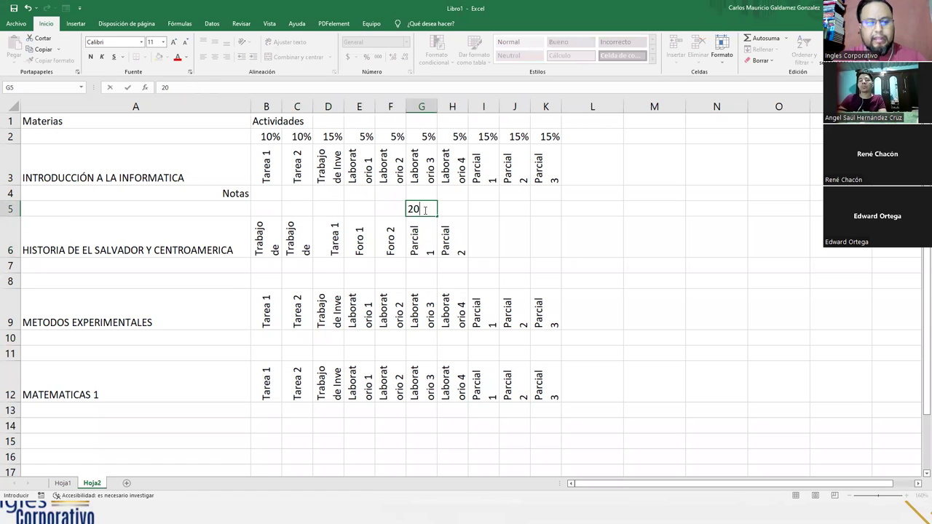
key(Tab)
text(20)
key(Return)
drag(424, 210, 452, 210)
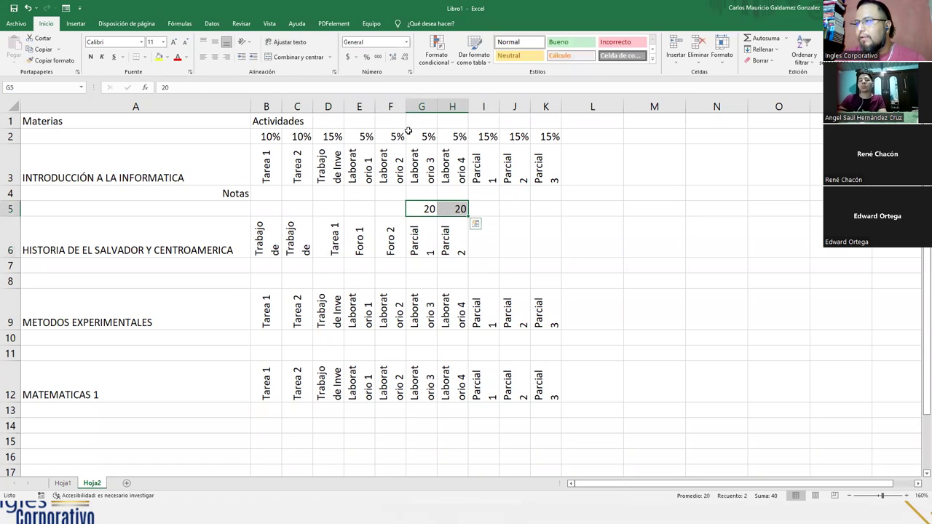
click(367, 57)
click(424, 210)
drag(267, 209, 453, 209)
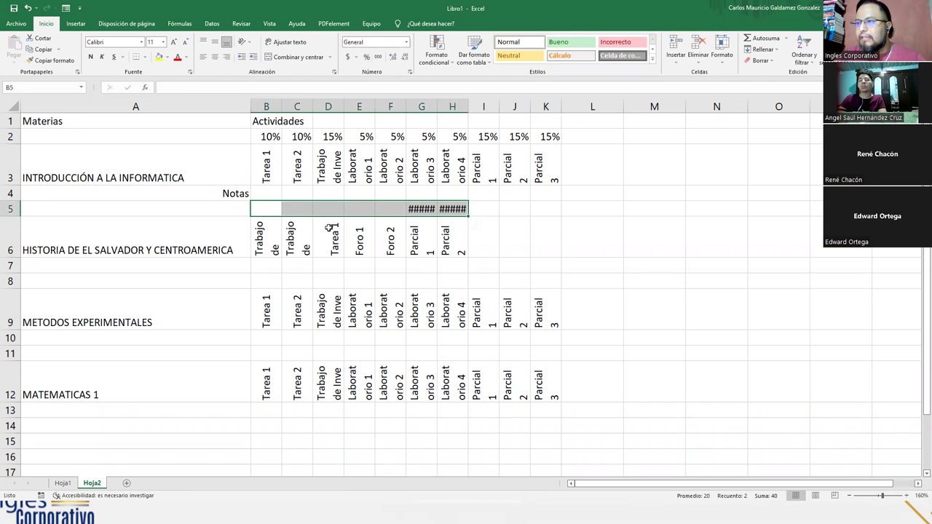
Re-enter the weightings of Parcial 1 and Parcial 2 in G5 and H5 as 20%.
click(423, 212)
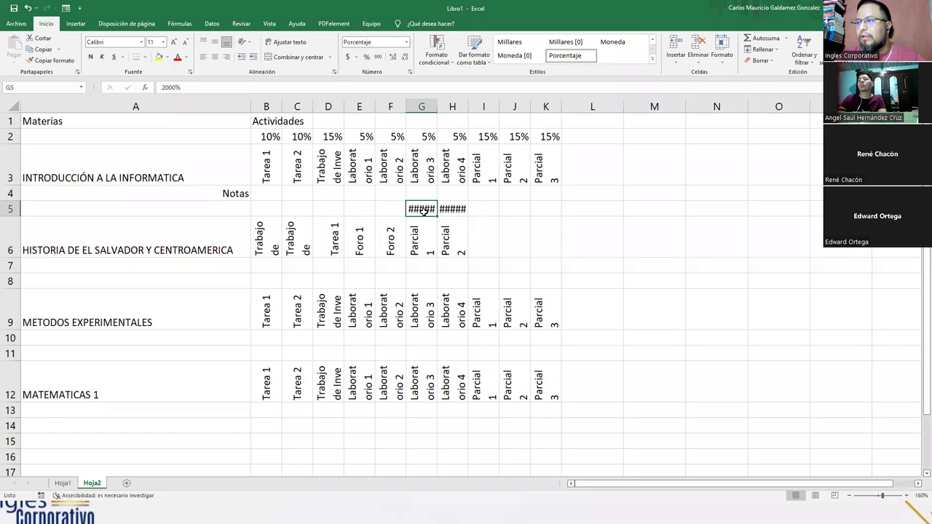
key(BackSpace)
key(Tab)
text(20)
click(424, 212)
text(20)
key(Return)
drag(424, 211, 441, 211)
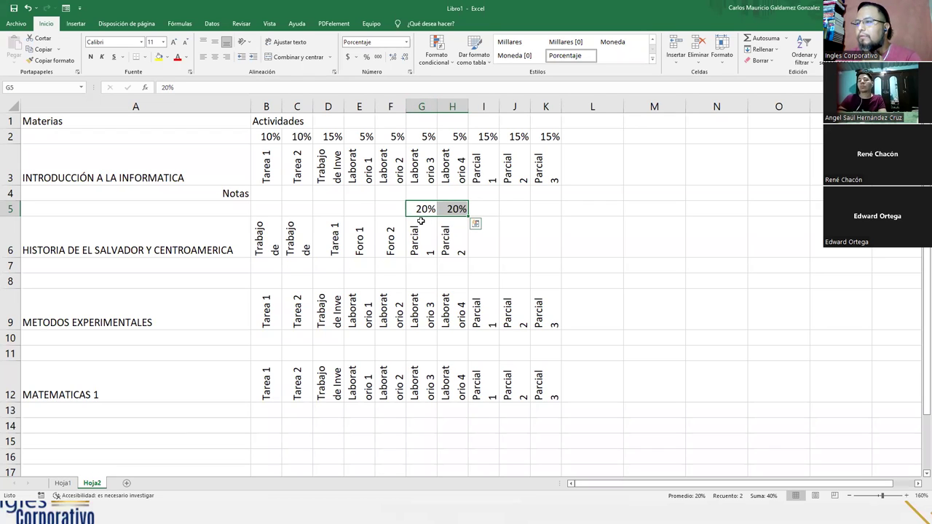
Set the weightings of Foro 1 and Foro 2 in E5 and F5 to 5% each.
click(358, 209)
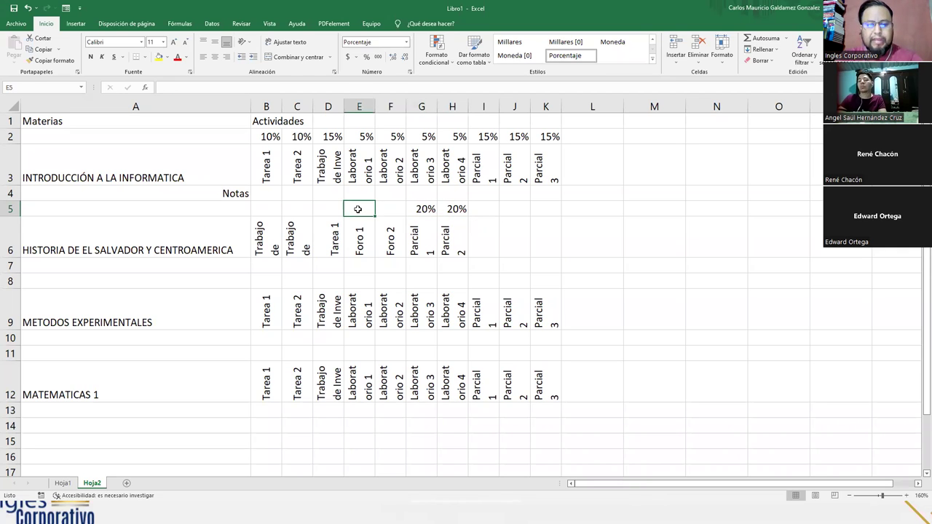
text(5)
key(Tab)
text(5)
key(Tab)
drag(358, 209, 452, 209)
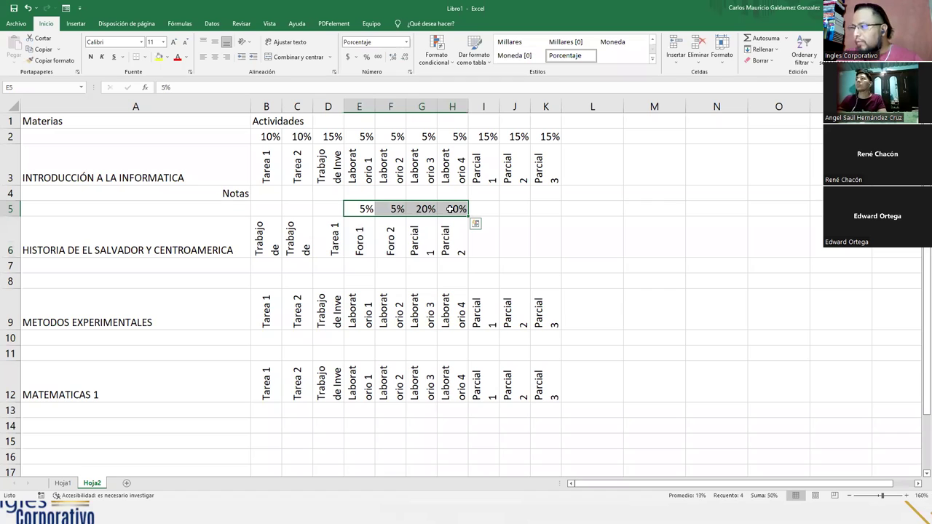
Set the weighting of the HISTORIA Tarea 1 activity in D5 to 20%.
click(268, 209)
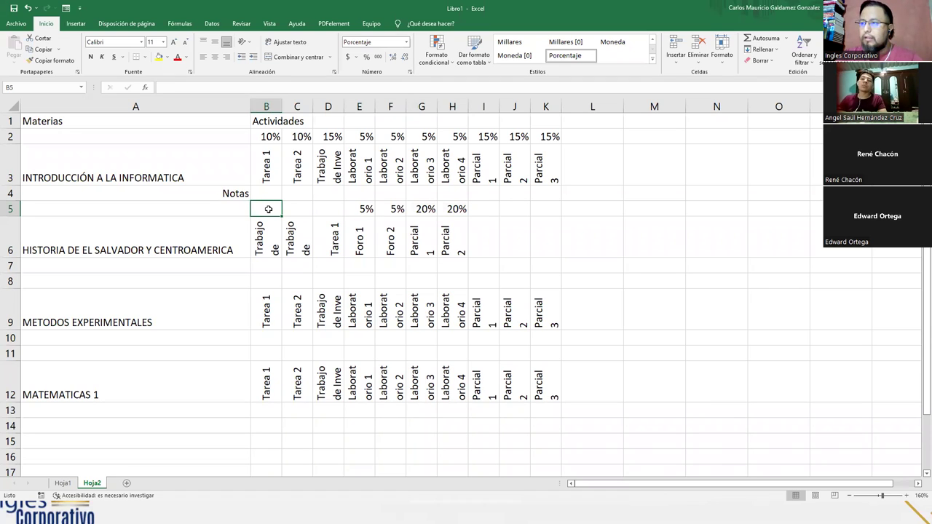
key(Right)
key(Right)
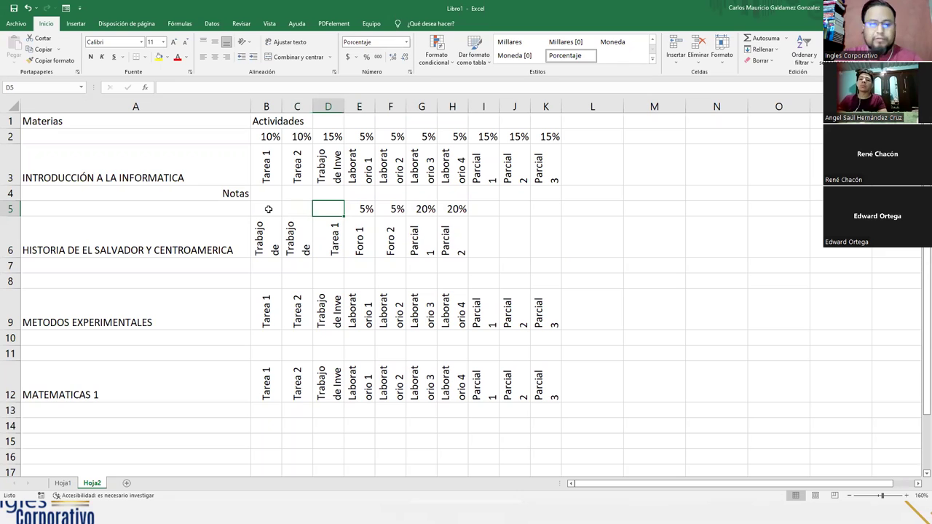
text(30)
key(Left)
key(Right)
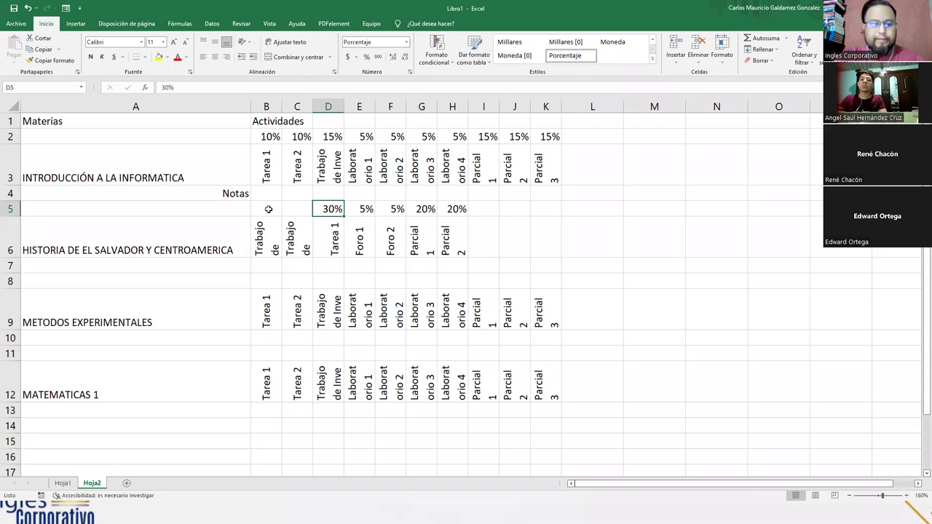
text(20)
Set the weightings of the two Trabajo de Inves activities in B5 and C5 to 15% each, and check the row's total.
click(268, 209)
text(15)
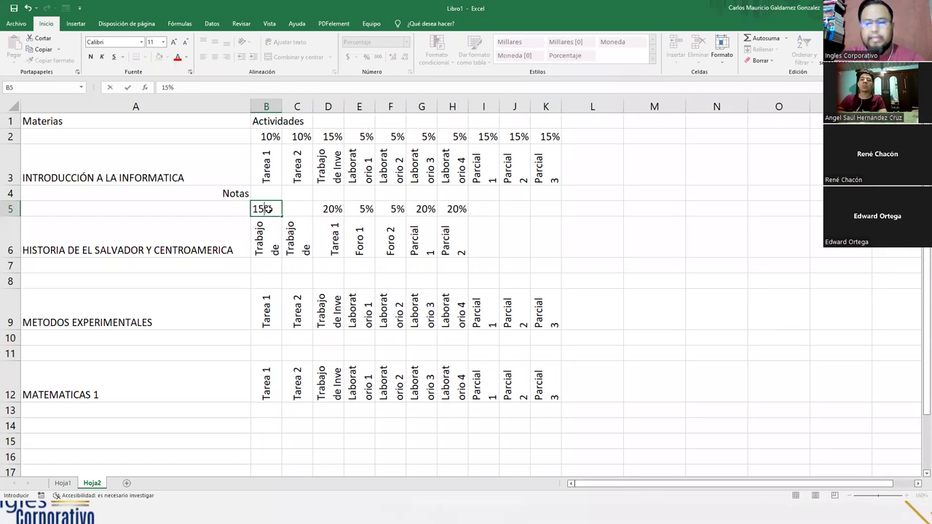
key(Right)
text(14)
key(BackSpace)
text(5)
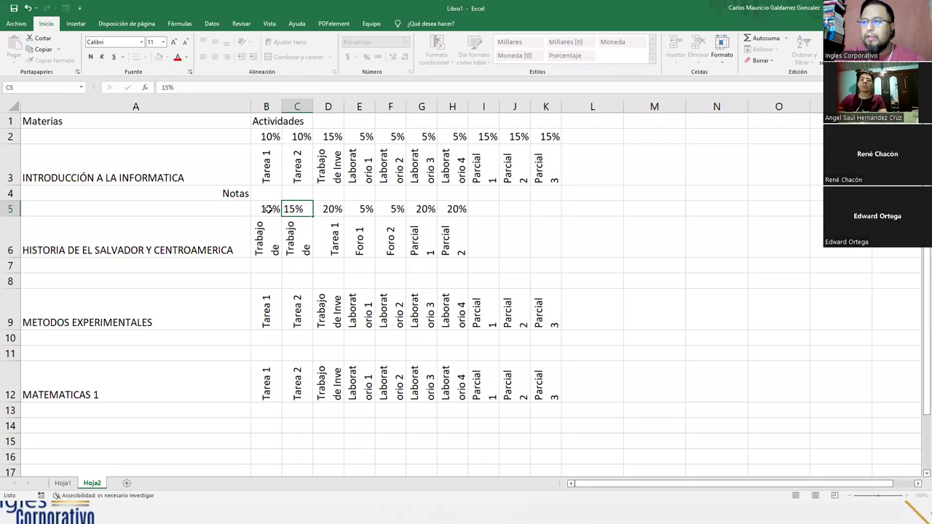
key(Right)
drag(269, 209, 451, 217)
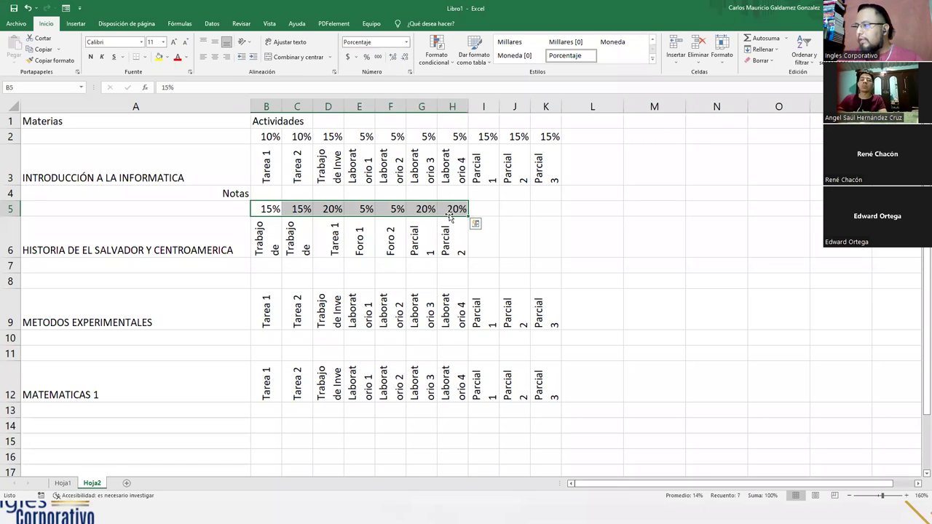
Enter 8 above the METODOS EXPERIMENTALES headings in B8 and C8, and apply the percentage format to B8:K8.
click(128, 310)
click(260, 321)
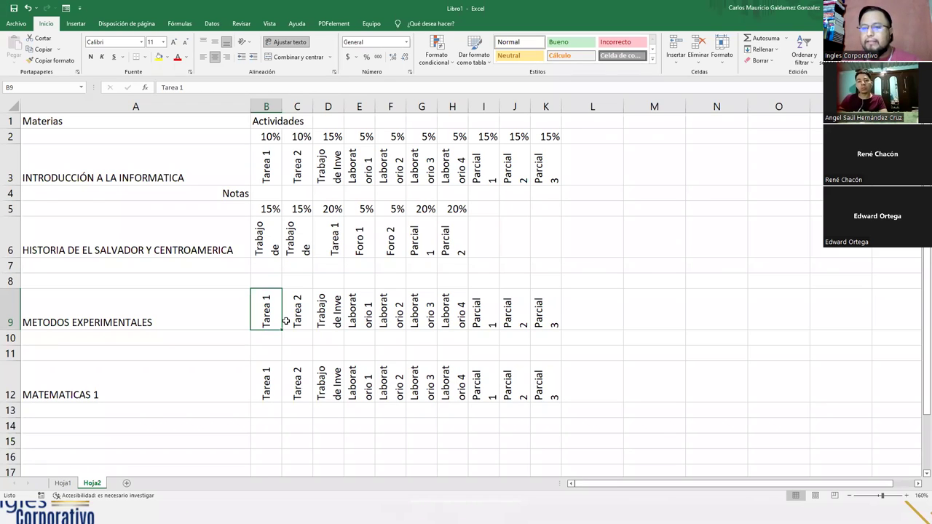
click(275, 283)
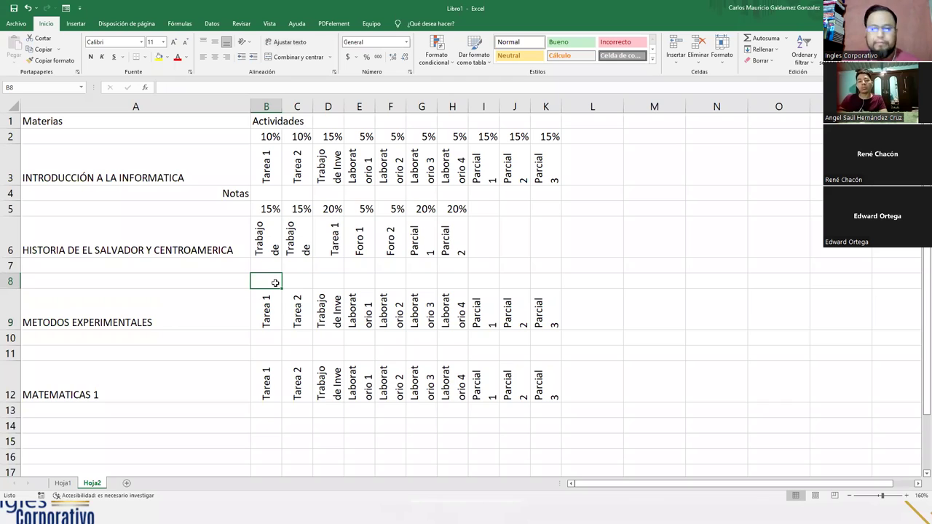
text(8)
key(Tab)
text(8)
key(Tab)
drag(275, 283, 541, 280)
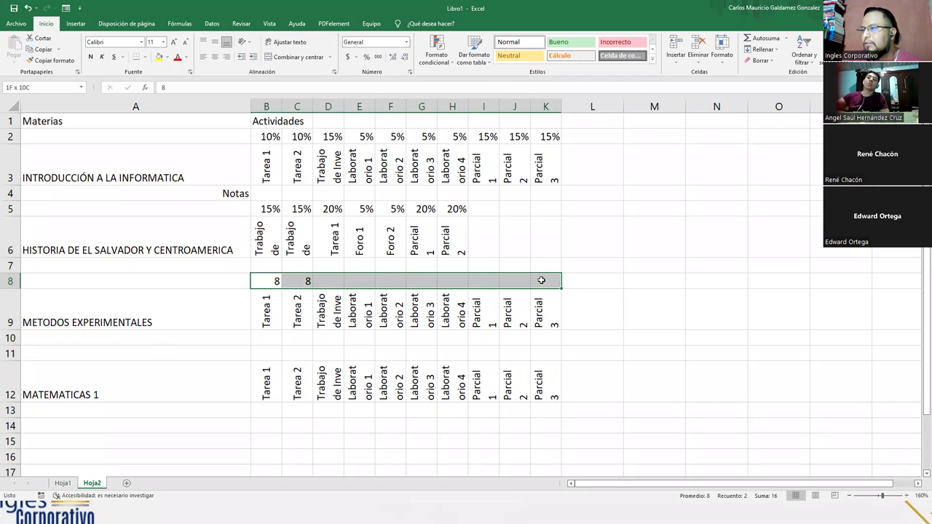
click(366, 57)
Re-enter the Tarea 1 and Tarea 2 weightings in B8 and C8 as 8%.
click(258, 277)
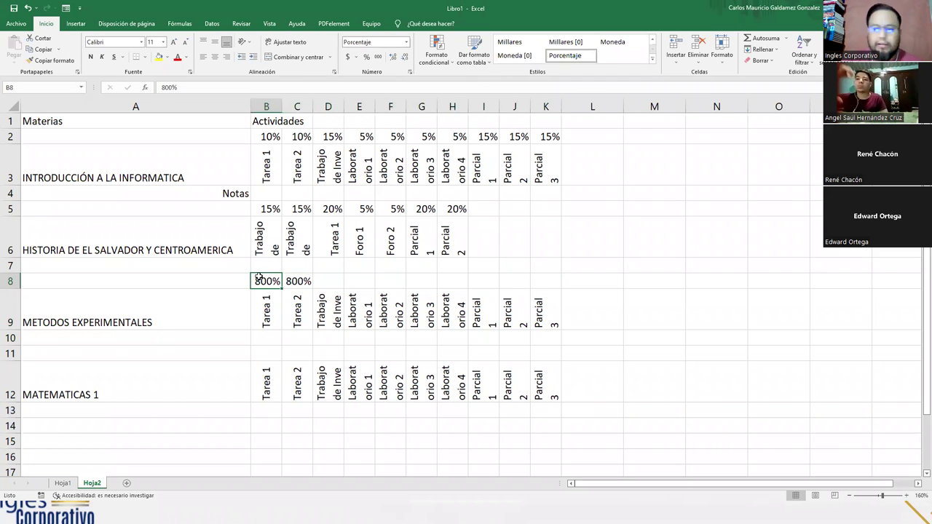
text(8)
key(Tab)
text(8)
key(Tab)
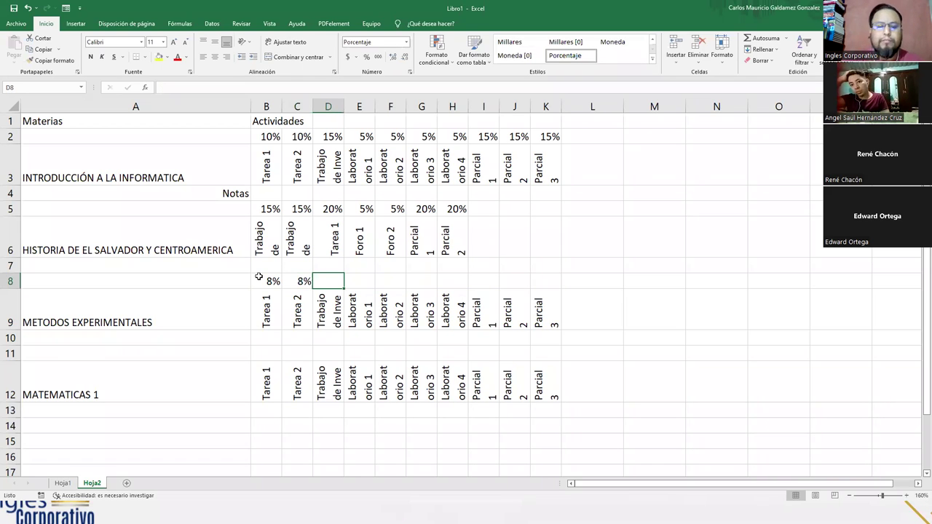
Set the Trabajo de Inve weighting in D8 to 16% and check the sum of B8:D8.
text(16)
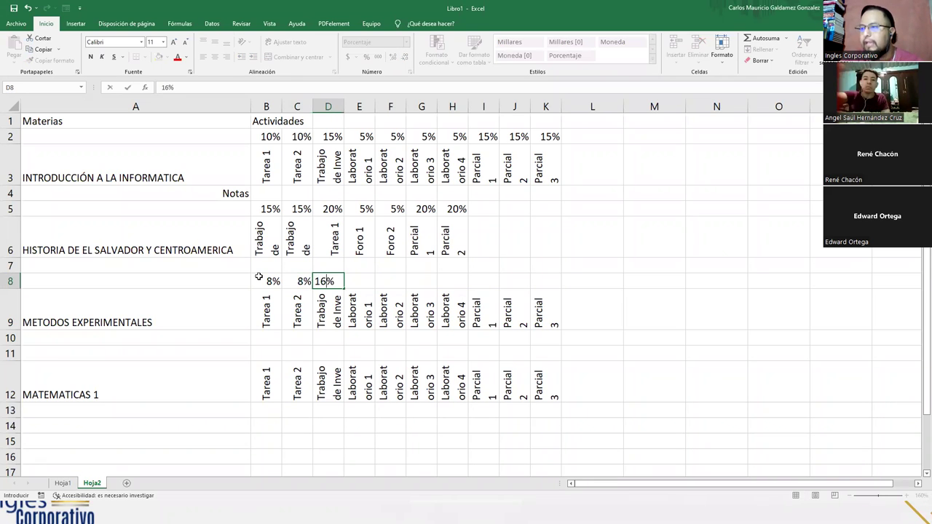
key(Tab)
key(Left)
key(shift+Left)
key(shift+Left)
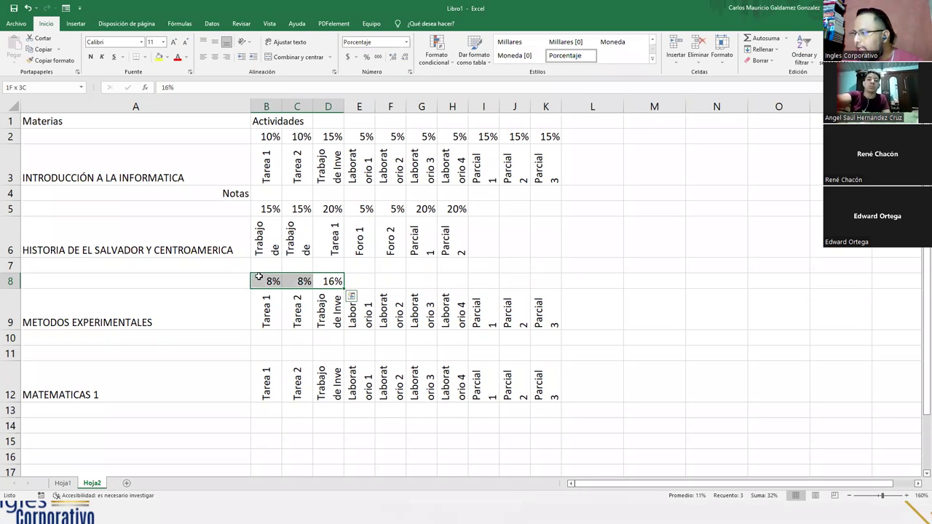
key(Right)
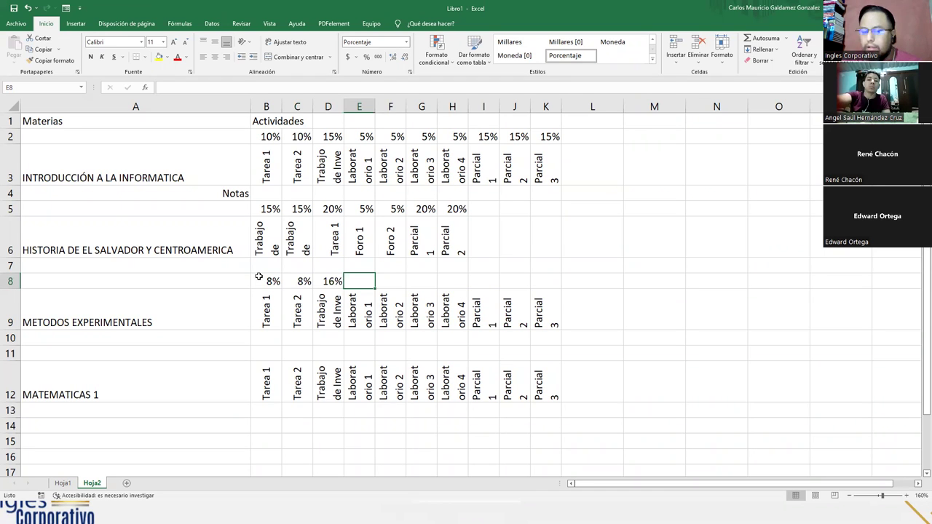
Enter a 5% weight for each of Laboratorio 1 to 4 in E8:H8 above the METODOS EXPERIMENTALES activities.
text(5)
key(Right)
text(5)
key(Right)
text(5)
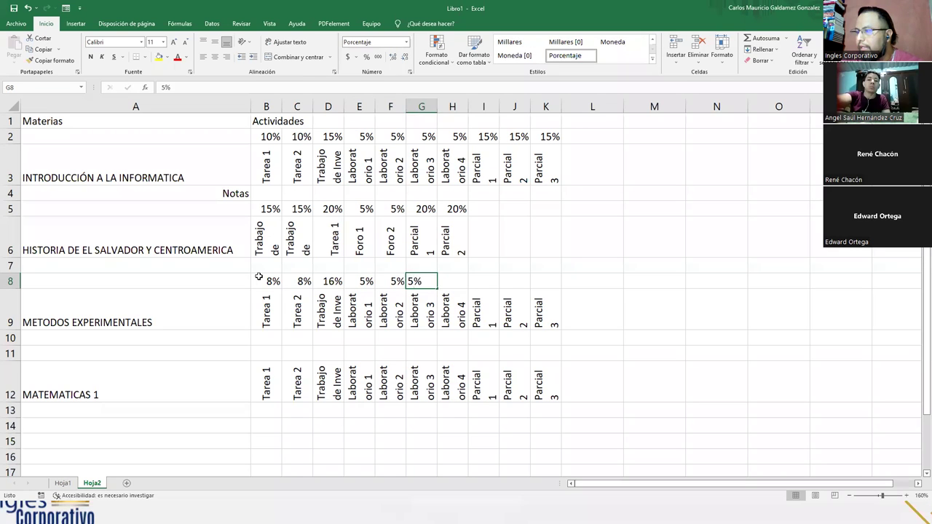
key(Right)
text(5)
key(Right)
Check the sum of the weights in B8:H8 and set Tarea 1 and Tarea 2 to 7% each.
key(Left)
key(shift+Left)
key(shift+Left)
key(shift+Left)
key(shift+Left)
key(shift+Left)
key(shift+Left)
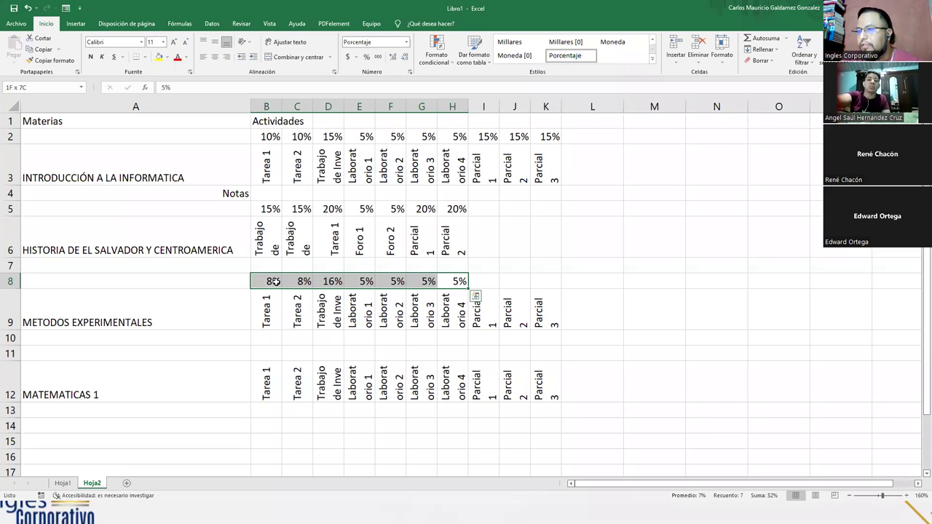
click(277, 282)
text(7)
key(Right)
text(7)
key(Right)
Check the combined weight of the four Laboratorio activities in E8:H8.
key(Right)
key(Right)
key(Right)
key(Right)
key(shift+Left)
key(shift+Left)
key(shift+Left)
key(shift+Left)
key(shift+Left)
key(shift+Left)
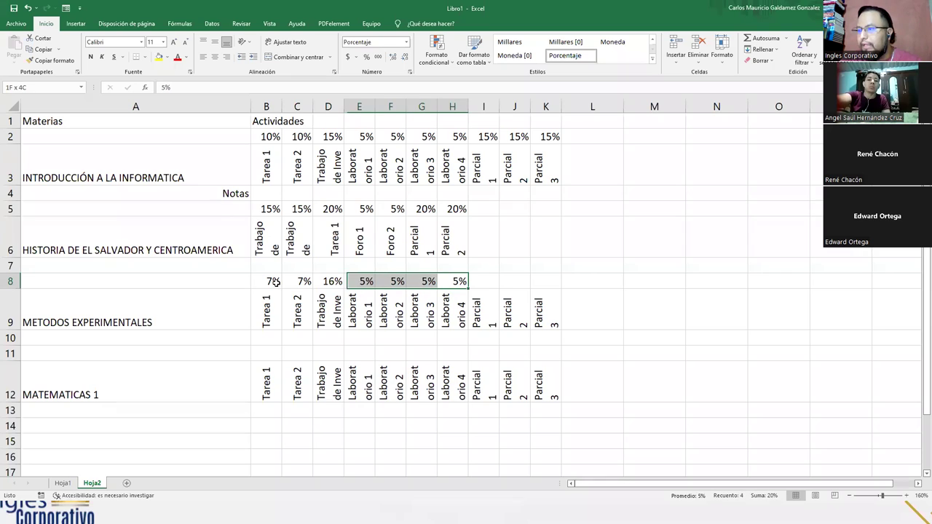
Delete the Parcial 3 activity in K9 from the METODOS EXPERIMENTALES row.
key(Right)
key(Right)
key(Left)
key(Right)
key(Right)
key(Down)
key(Delete)
Enter 25% weights for Parcial 1 and Parcial 2 of METODOS EXPERIMENTALES in I8:J8.
key(Left)
key(Left)
key(Up)
text(25)
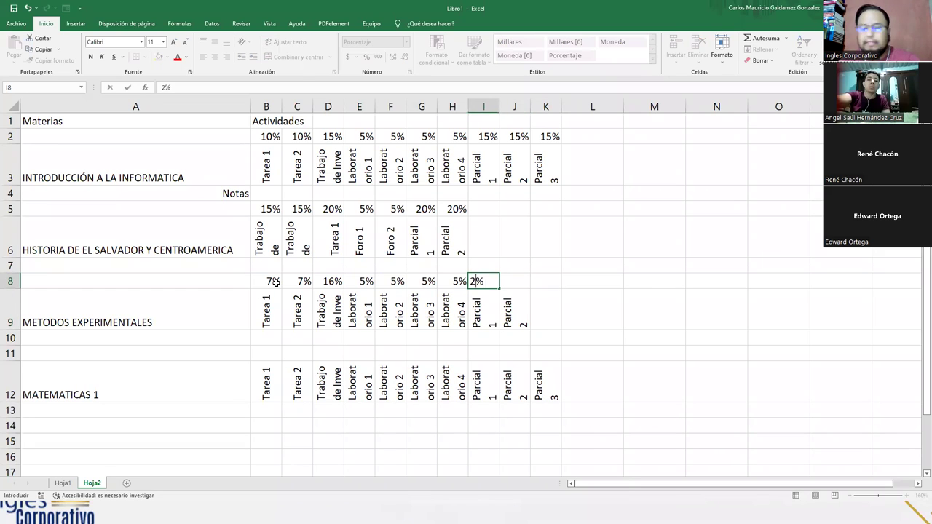
key(Right)
text(25)
key(Right)
Check the total of all METODOS EXPERIMENTALES weights in B8:J8.
key(Left)
key(shift+Left)
key(shift+Left)
key(shift+Left)
key(shift+Left)
key(shift+Left)
key(shift+Left)
key(shift+Left)
key(shift+Left)
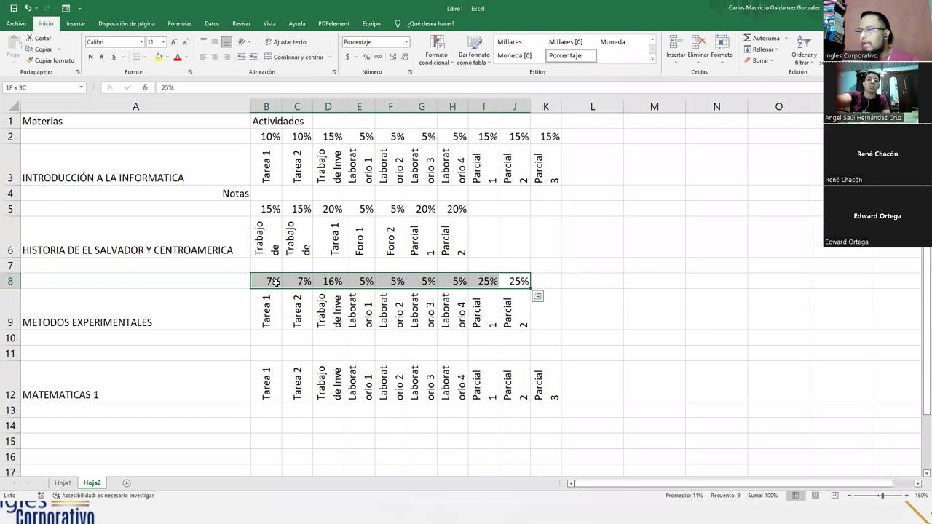
Extend the Tarea series in the MATEMATICAS 1 row through Tarea 5 in F12.
click(279, 356)
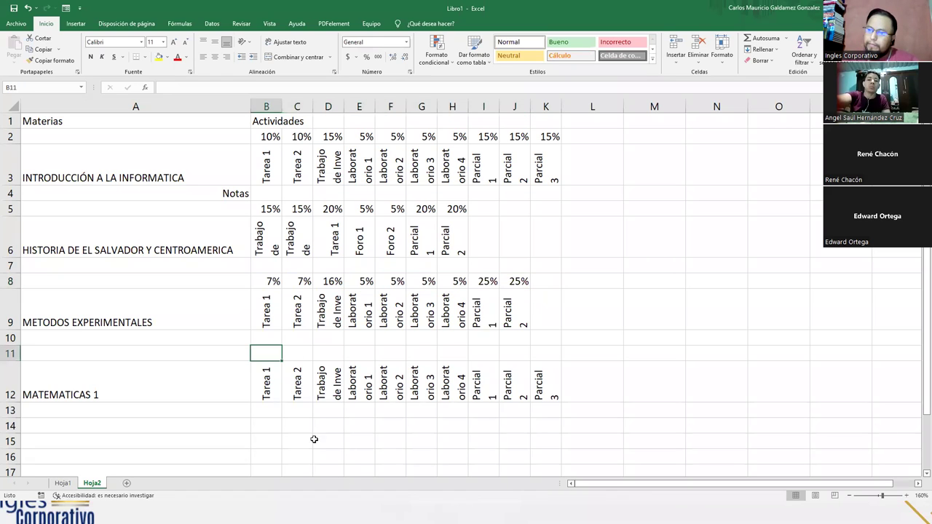
drag(277, 394, 444, 389)
click(424, 390)
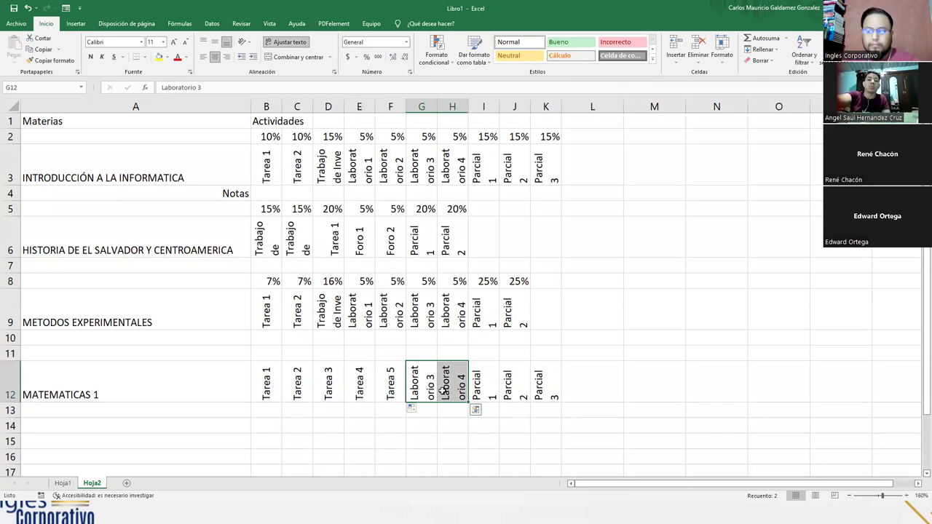
click(391, 386)
Replace Laboratorio 3 and Laboratorio 4 in the MATEMATICAS 1 row with Foro 1 and Foro 2.
click(422, 386)
text(Foro 1)
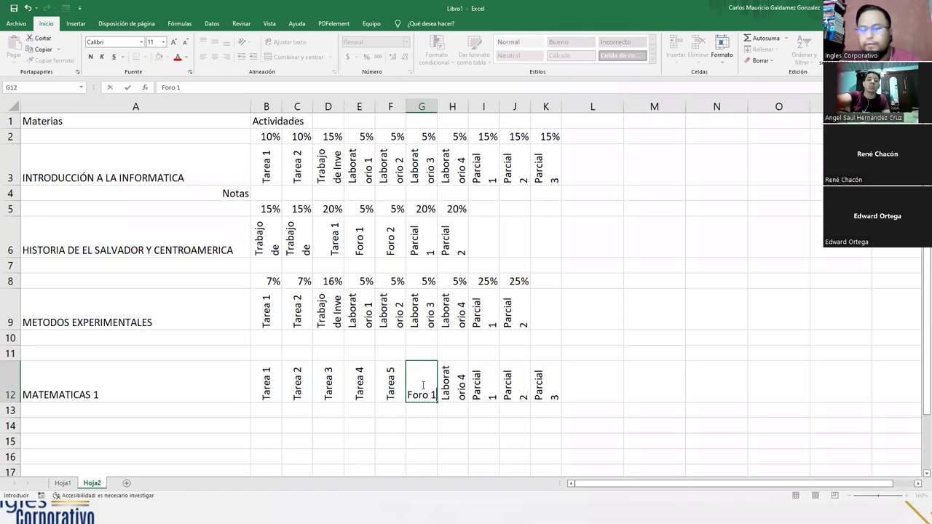
key(Tab)
text(Foro 2)
key(Tab)
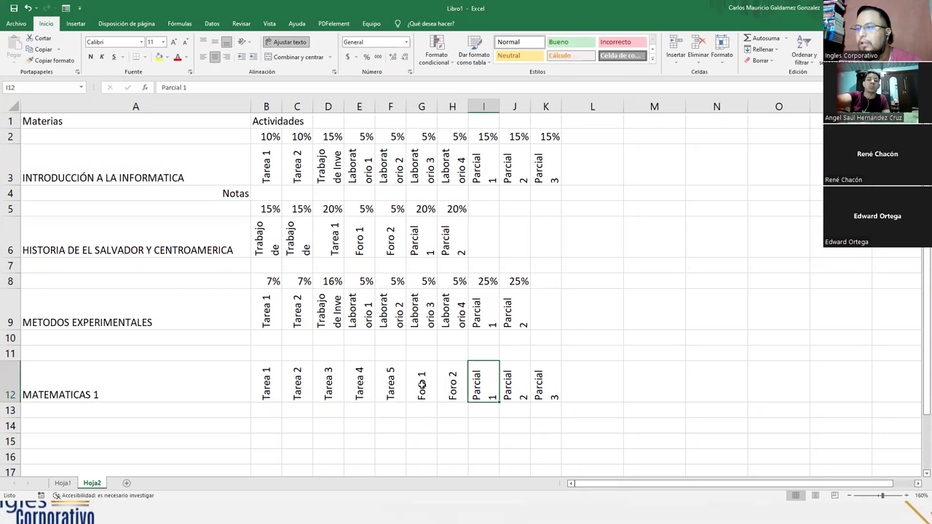
Replace Parcial 1 in I12 of the MATEMATICAS 1 row with Exposicion 1.
key(Right)
key(Right)
key(Left)
key(Left)
text(Ex)
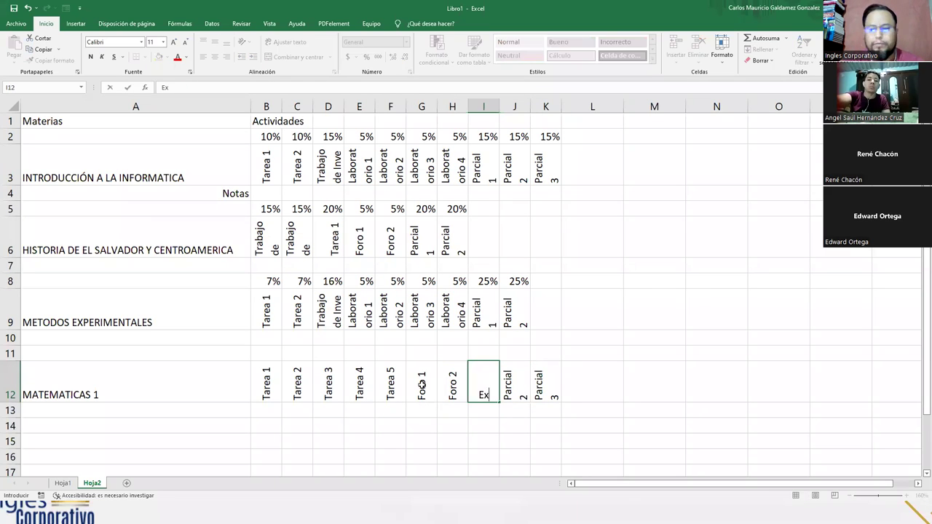
text(posicion 1)
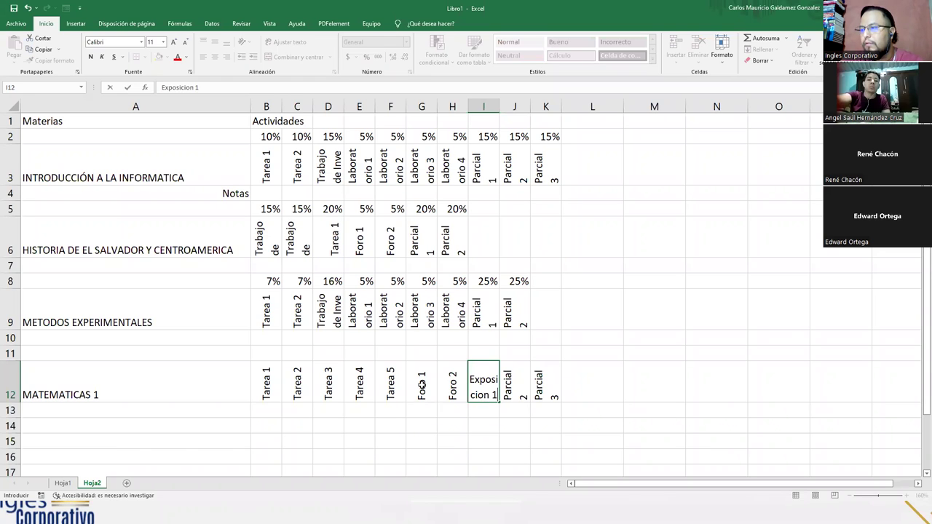
key(Return)
Copy Parcial 1 and Parcial 2 from I9:J9 into J12:K12 of the MATEMATICAS 1 row.
click(519, 400)
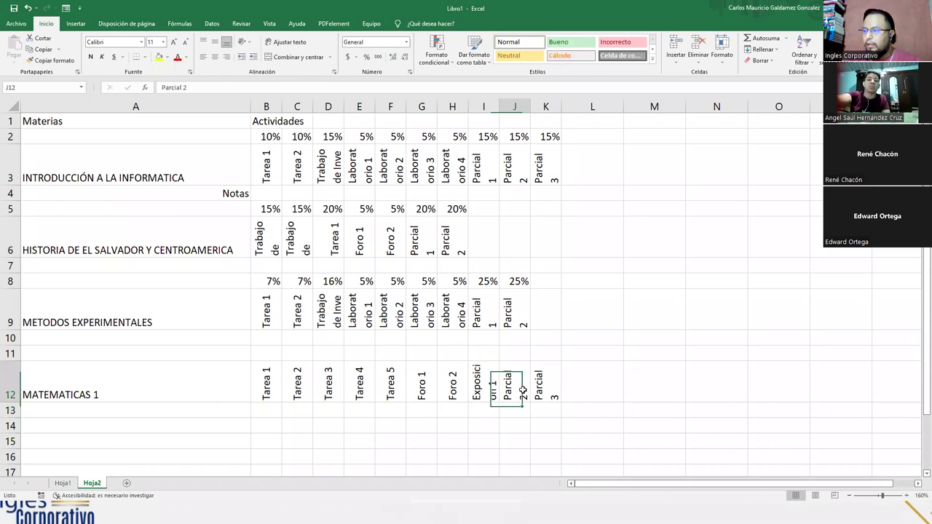
key(Left)
key(Up)
key(Up)
key(Up)
key(shift+Right)
key(ctrl+c)
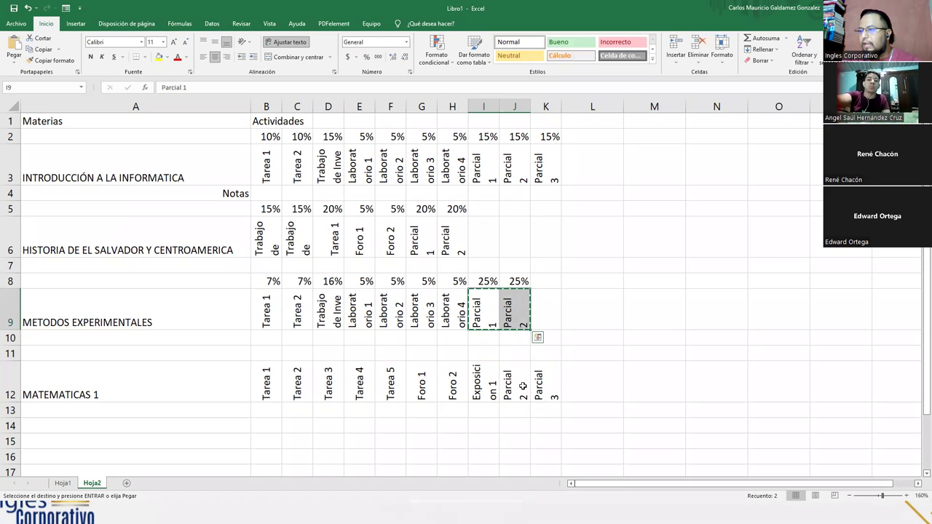
click(526, 386)
key(ctrl+v)
Format the empty cells B11:K11 above the MATEMATICAS 1 activities as percentages.
click(255, 357)
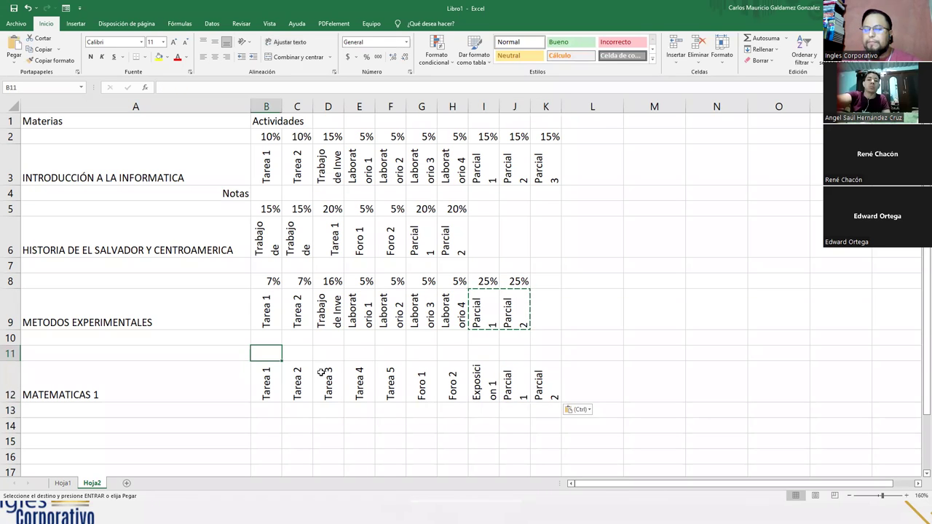
drag(266, 353, 539, 354)
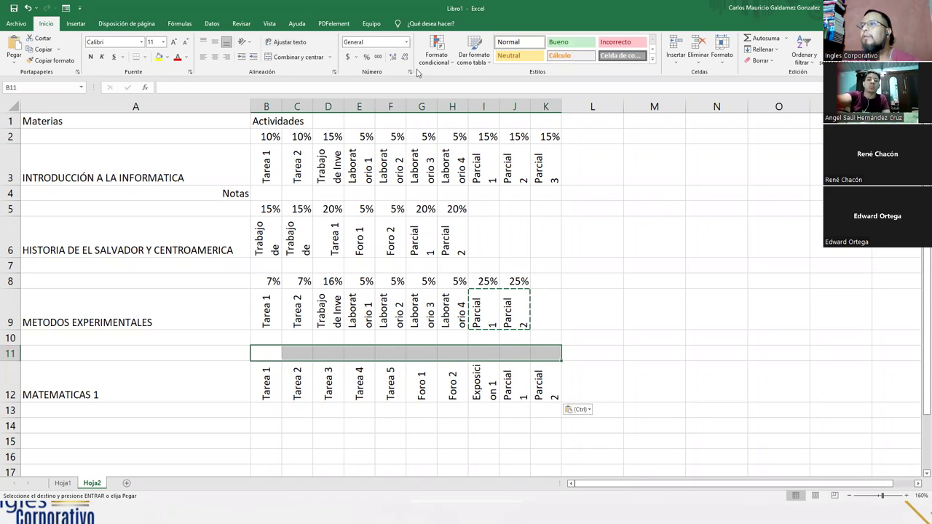
click(366, 57)
Enter 20% for Parcial 1 and Parcial 2 and 10% for Exposicion 1 in row 11, and check their sum.
click(269, 359)
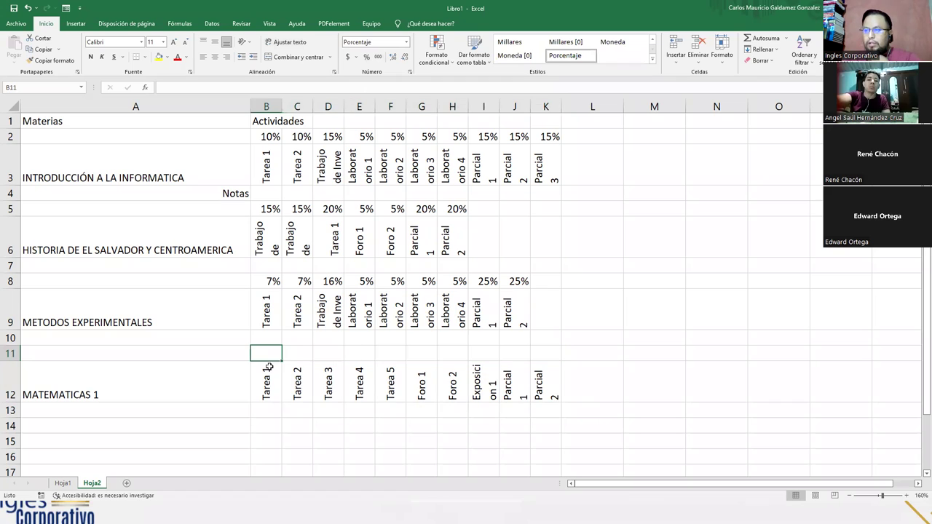
click(511, 355)
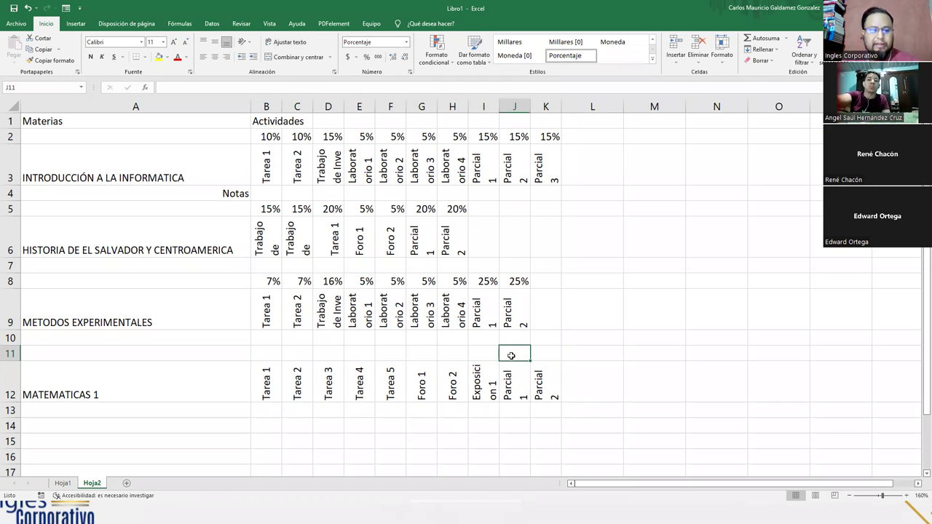
text(30)
key(Tab)
text(20)
key(Left)
key(Left)
text(10)
key(Left)
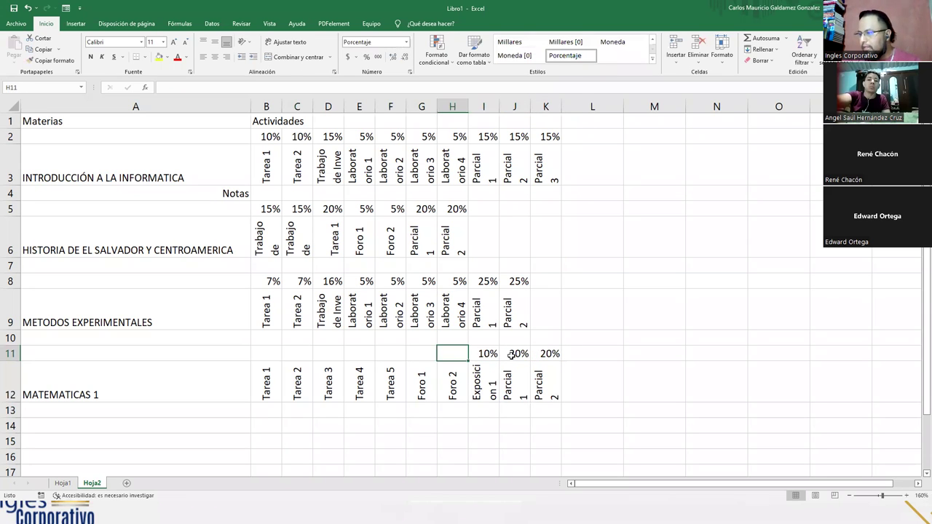
drag(481, 353, 548, 354)
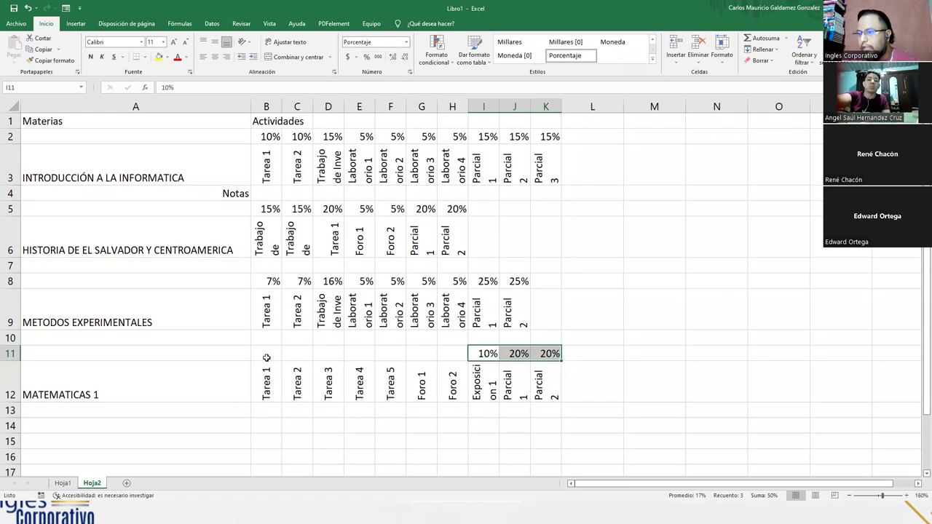
Enter a 7% weight for each of Tarea 1 to Tarea 5 in B11:F11.
drag(266, 354, 399, 357)
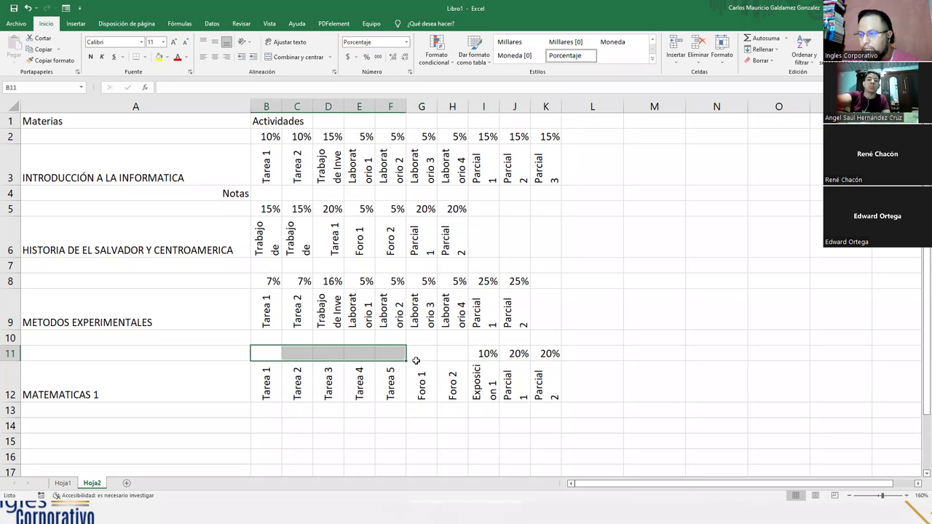
click(271, 355)
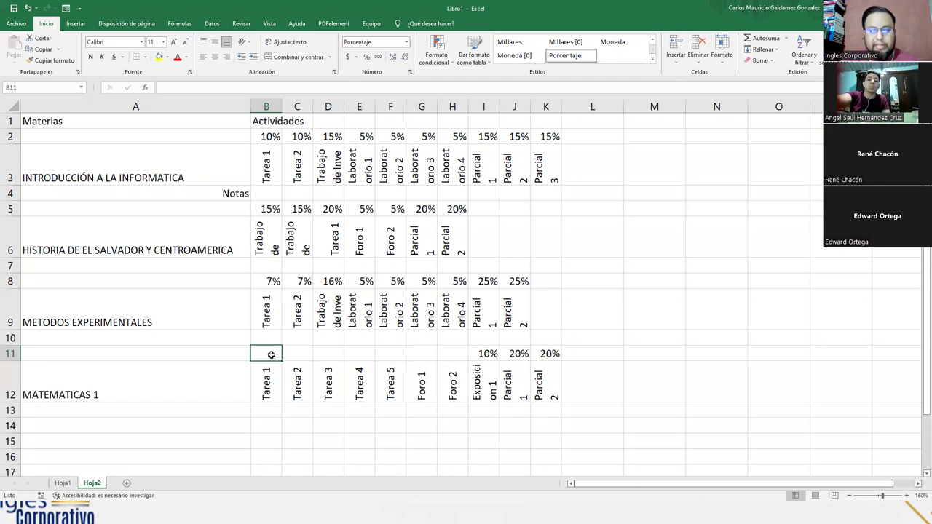
text(7%)
key(Tab)
text(7%)
key(Tab)
text(7%)
key(Tab)
text(7%)
key(Tab)
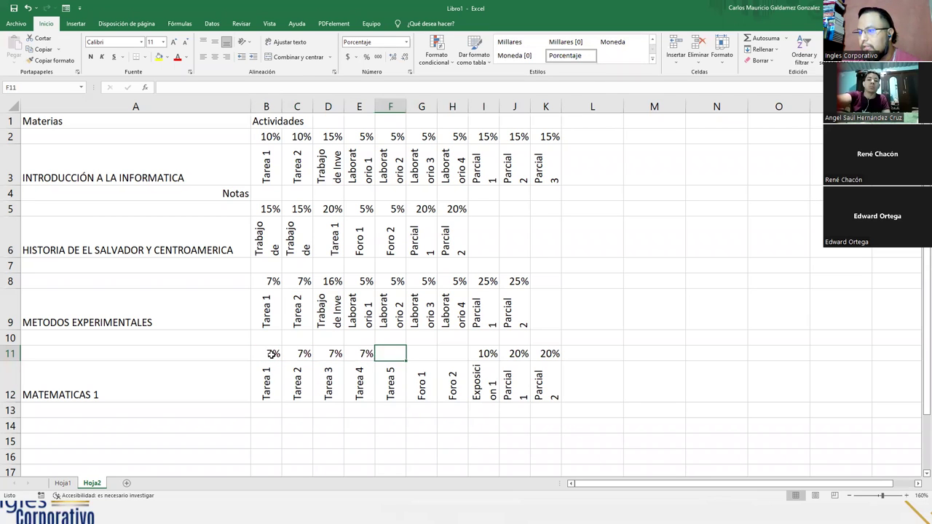
text(7%)
key(Tab)
Check the combined total of the weights entered in B11:F11 and I11:K11.
key(Left)
key(shift+Left)
key(shift+Left)
key(shift+Left)
key(shift+Left)
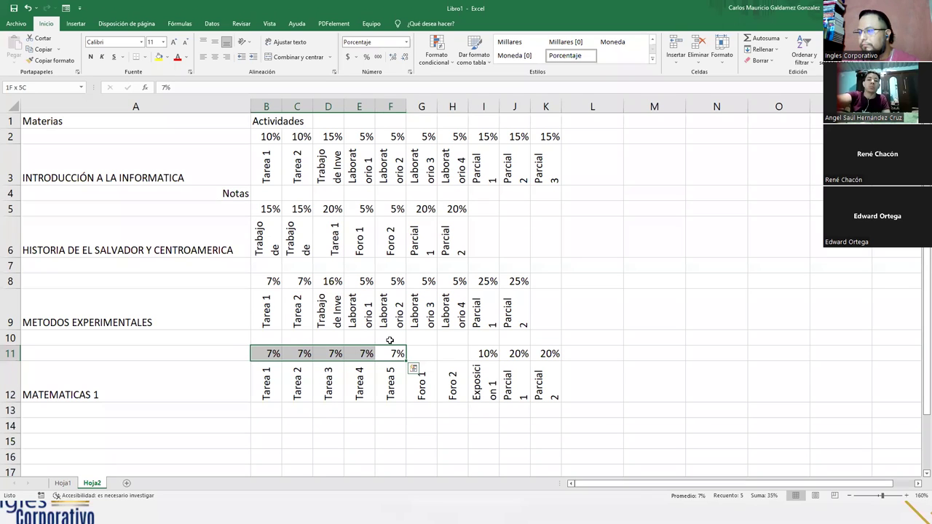
drag(487, 355, 550, 354)
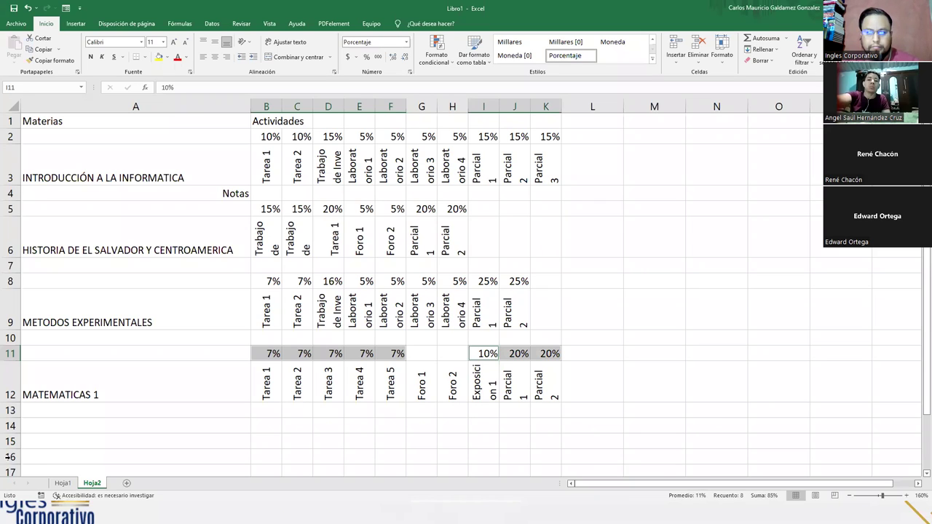
click(4, 415)
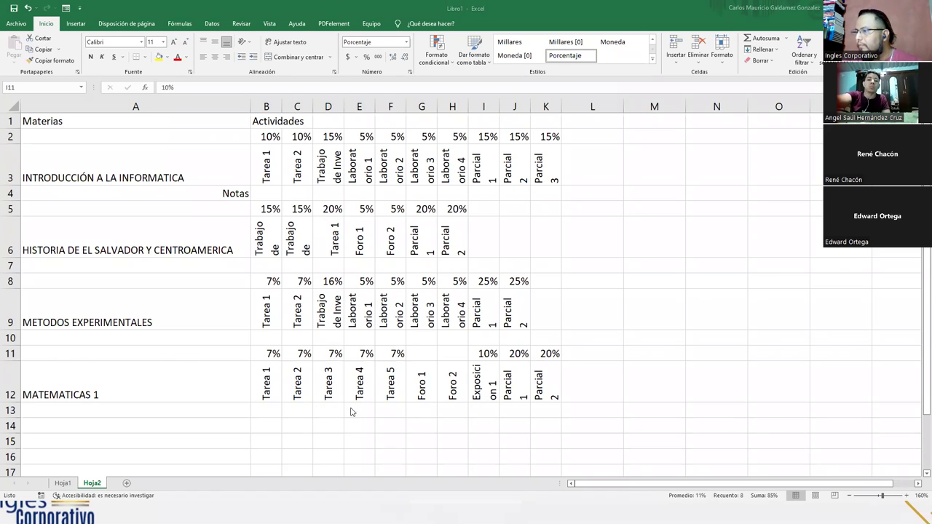
key(F2)
Enter weights of 7% for Foro 1 in G11 and 8% for Foro 2 in H11.
click(422, 356)
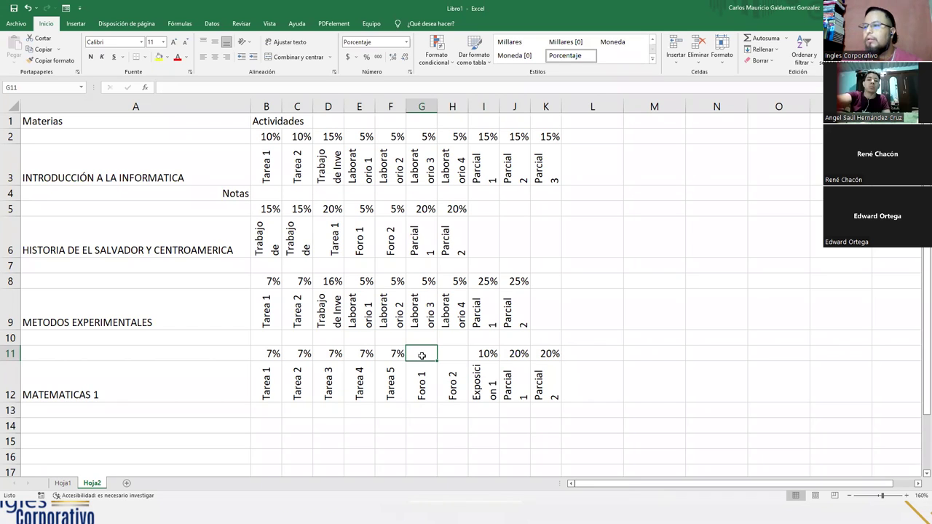
text(7)
key(shift+Left)
key(shift+Left)
key(shift+Left)
key(shift+Left)
key(shift+Left)
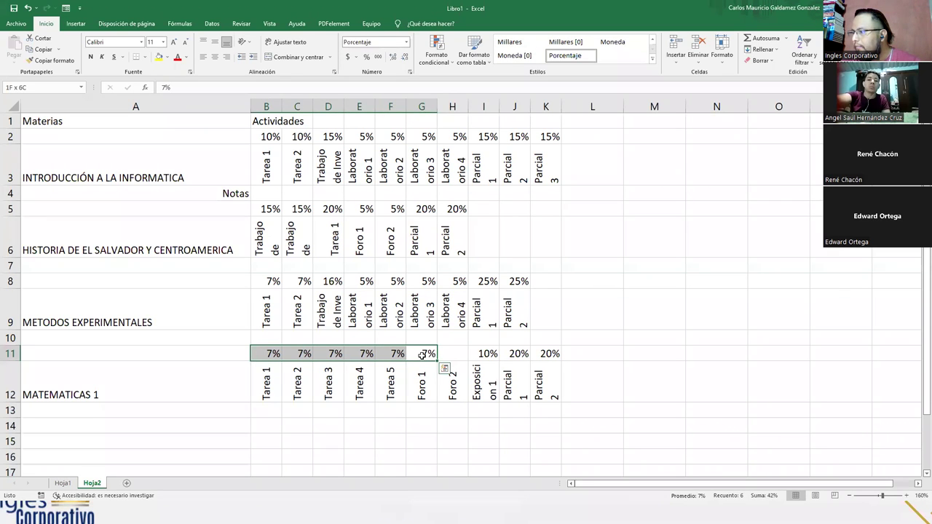
key(Right)
text(8)
key(Return)
Extend the Tarea series over G12 as Tarea 6 and check the total of the weights in B11:K11.
key(Left)
key(Left)
key(Left)
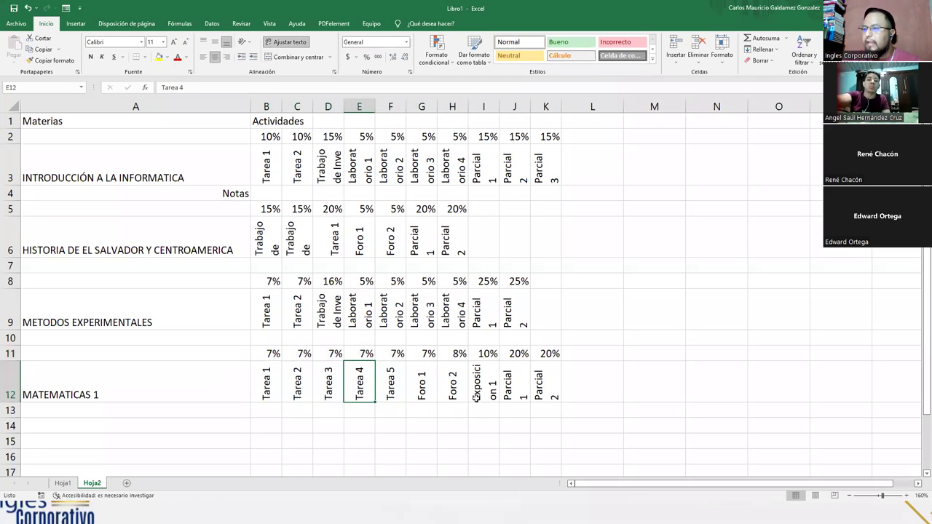
click(401, 382)
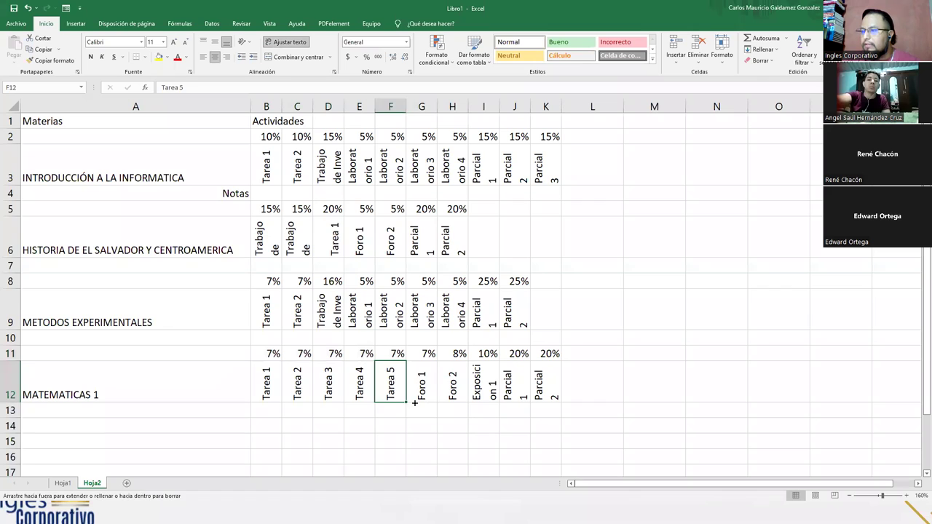
drag(414, 402, 426, 402)
drag(271, 351, 422, 353)
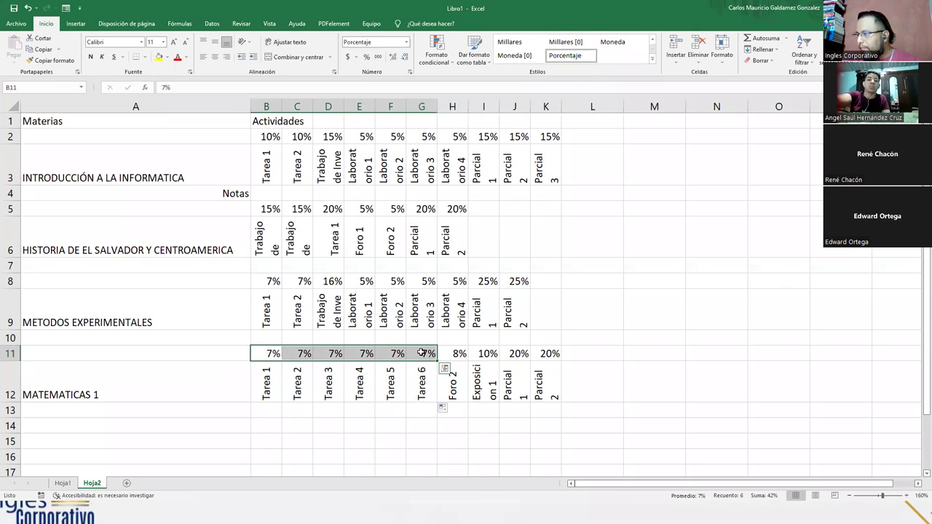
ctrl+click(457, 354)
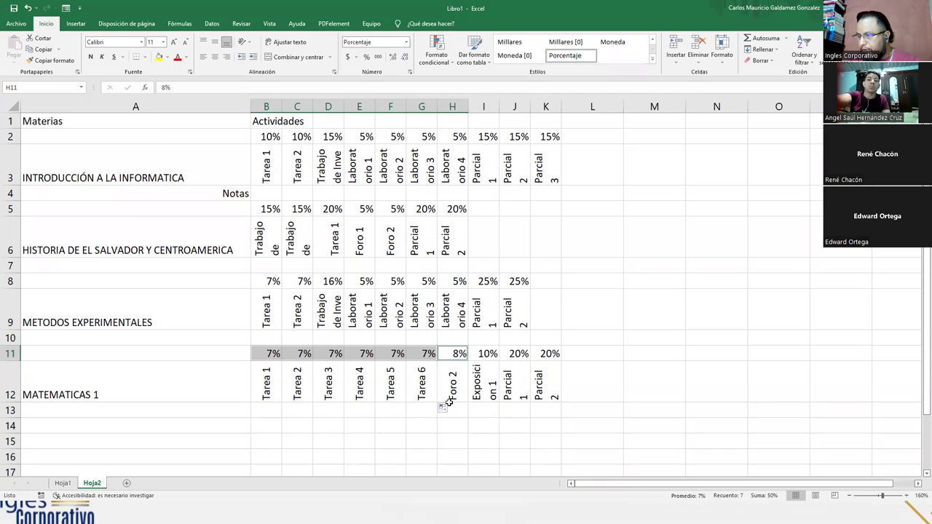
drag(484, 353, 547, 353)
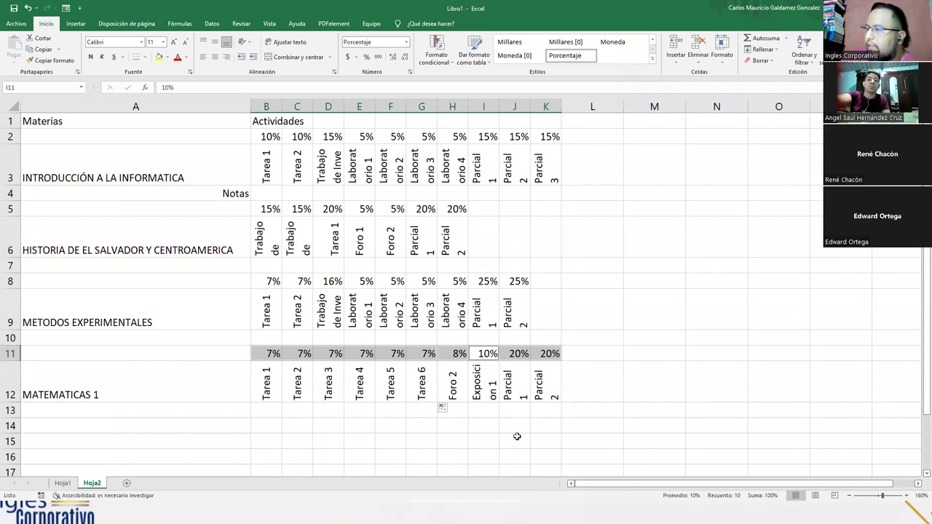
click(499, 407)
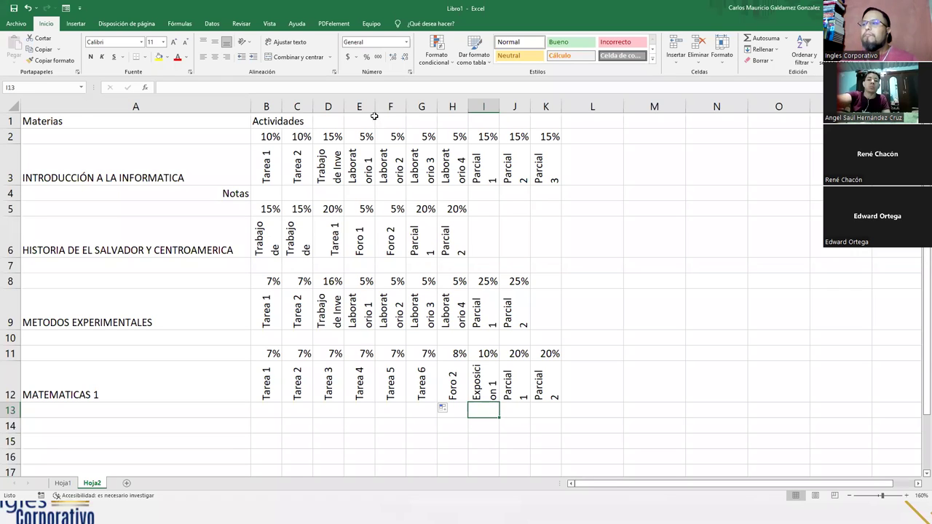
Copy the Notas label from A4 into A7, A10 and A13 below the other three subjects.
click(266, 192)
click(232, 193)
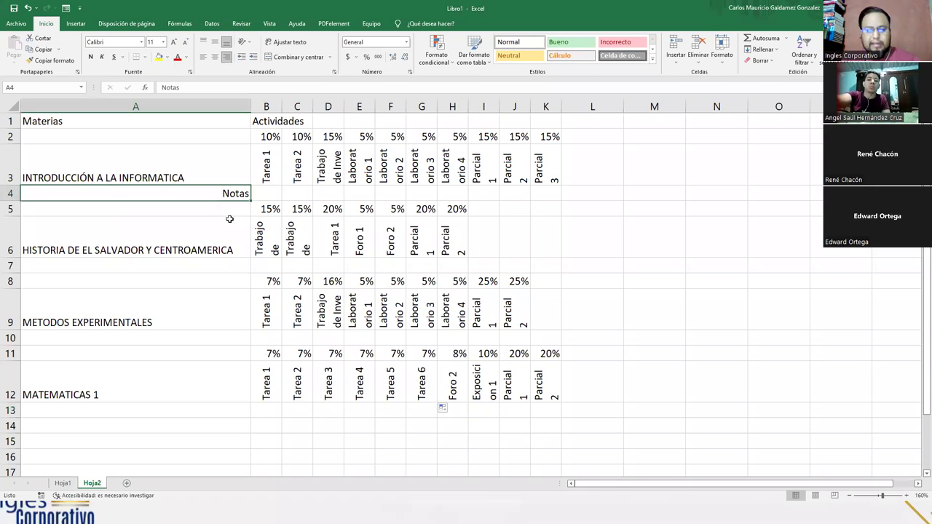
key(ctrl+c)
click(230, 266)
key(ctrl+v)
click(226, 338)
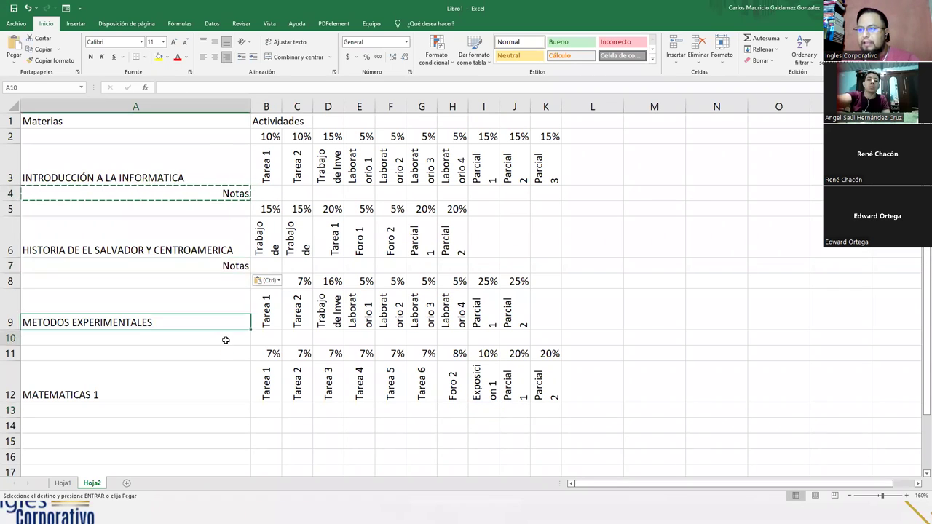
key(ctrl+v)
click(236, 413)
key(ctrl+v)
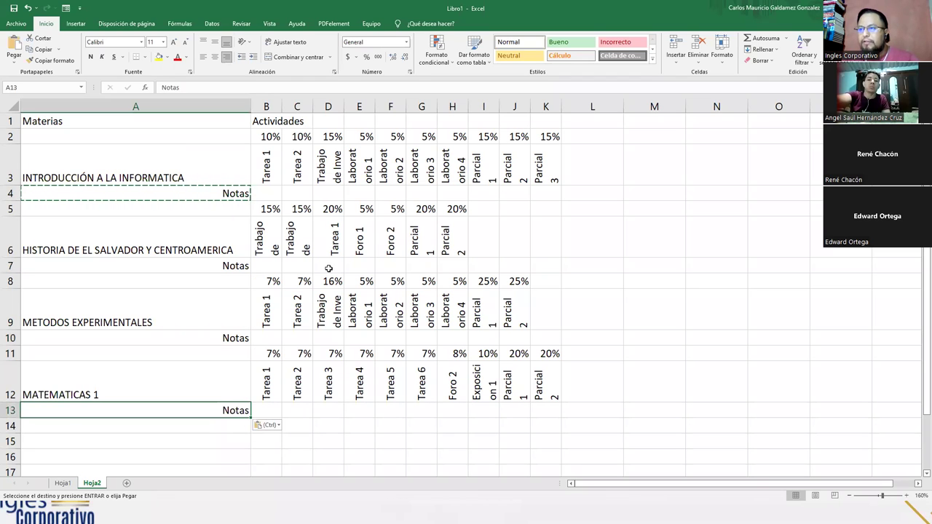
Merge and center the Actividades heading across B1:K1, and make it bold with a yellow fill.
click(262, 194)
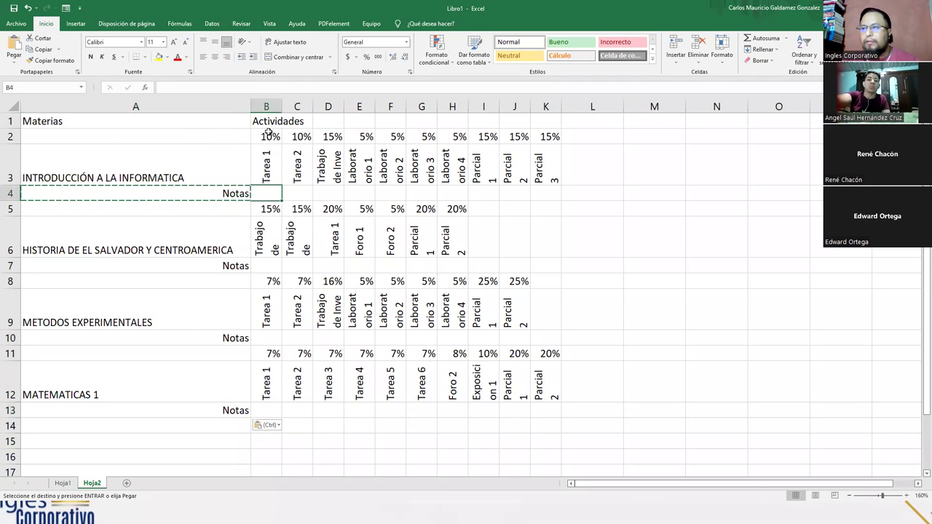
drag(267, 136, 297, 137)
drag(429, 162, 556, 180)
drag(254, 120, 547, 123)
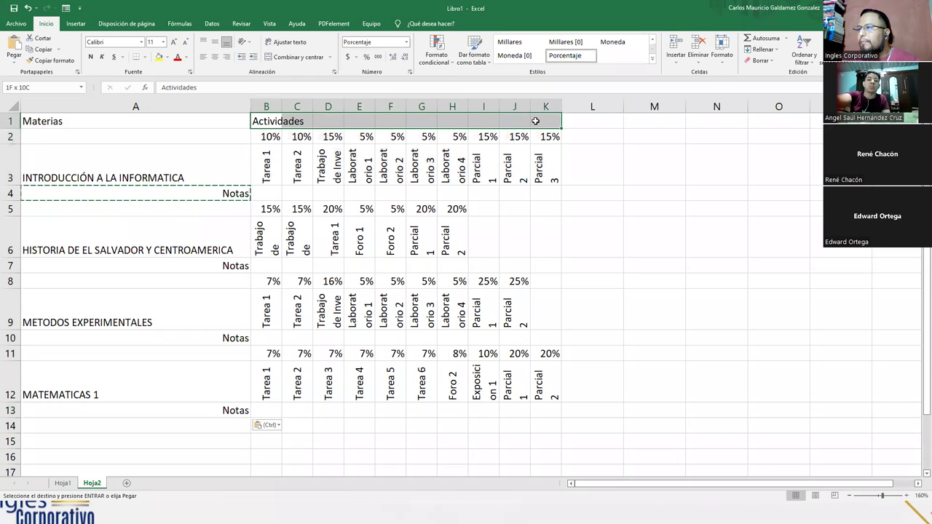
click(295, 57)
click(91, 57)
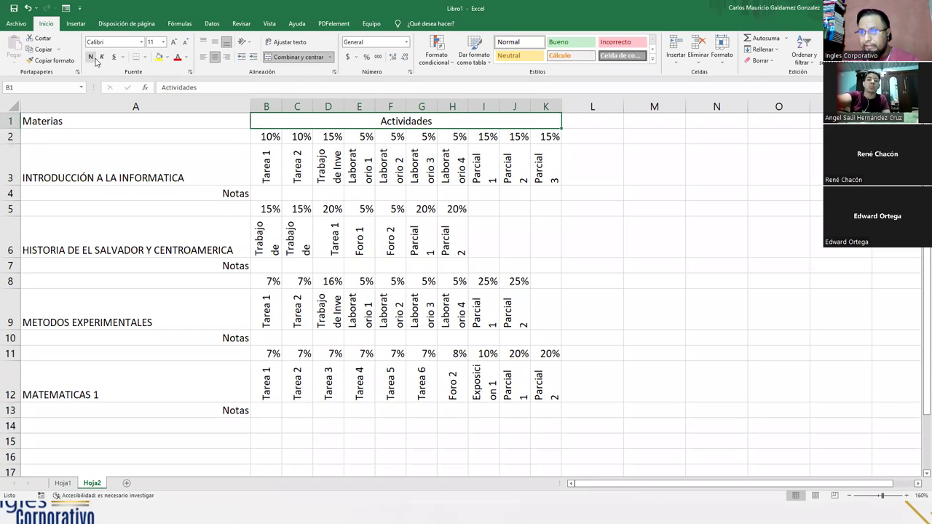
click(159, 57)
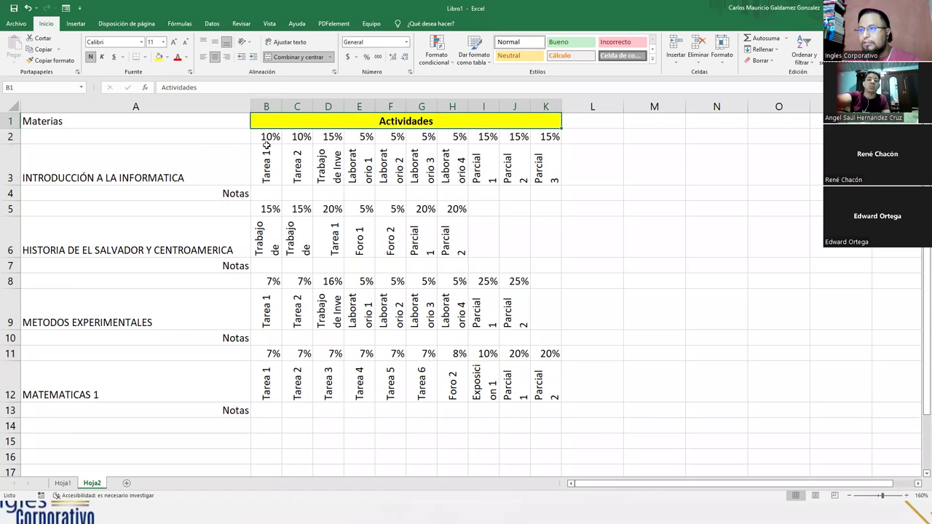
Fill the four weight ranges B2:K2, B5:H5, B8:J8 and B11:K11 with light green.
drag(269, 137, 546, 137)
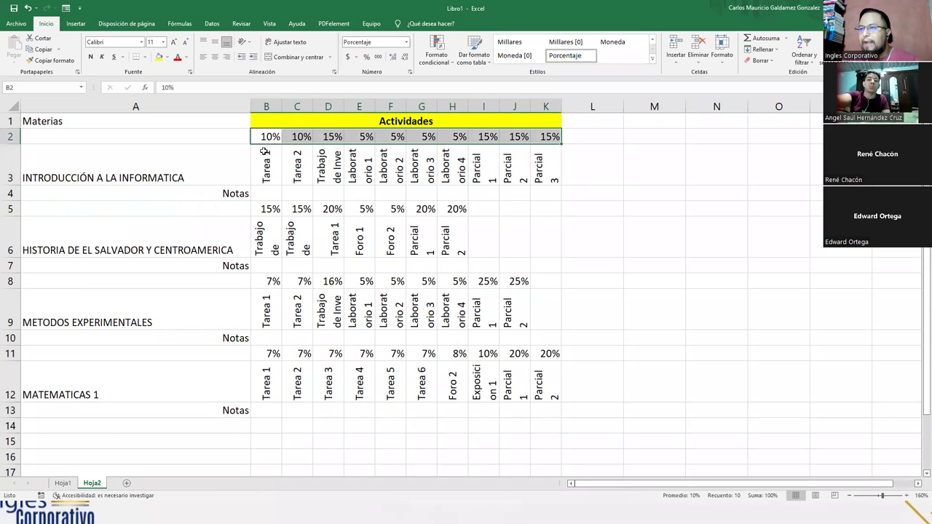
ctrl+drag(266, 209, 448, 212)
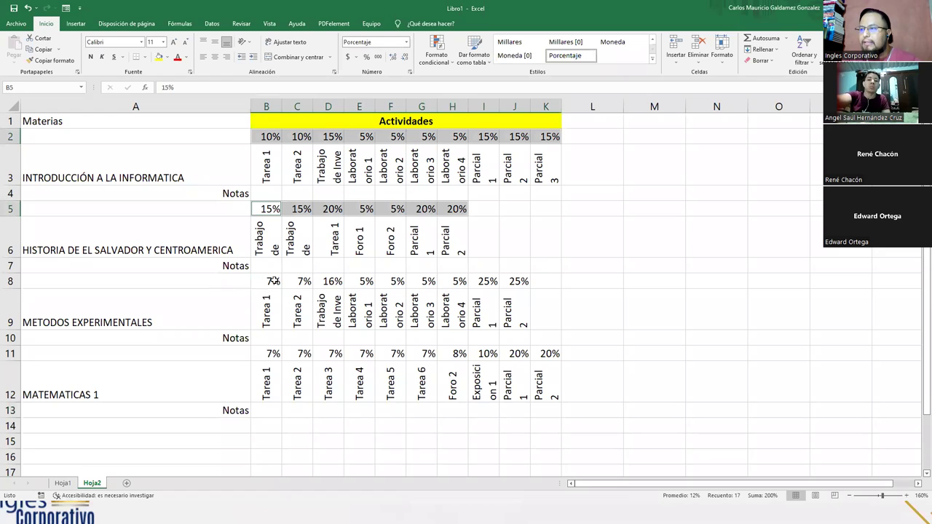
ctrl+drag(273, 281, 519, 282)
ctrl+drag(266, 354, 542, 354)
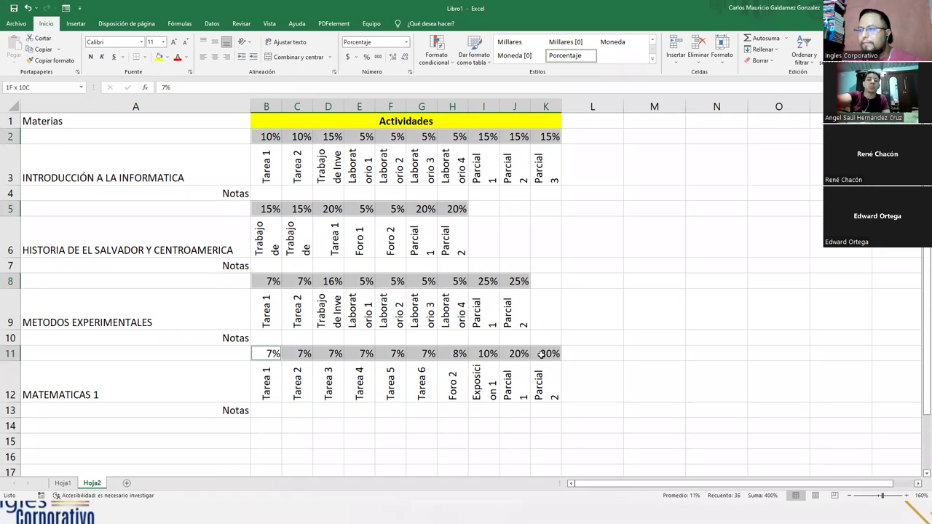
click(167, 57)
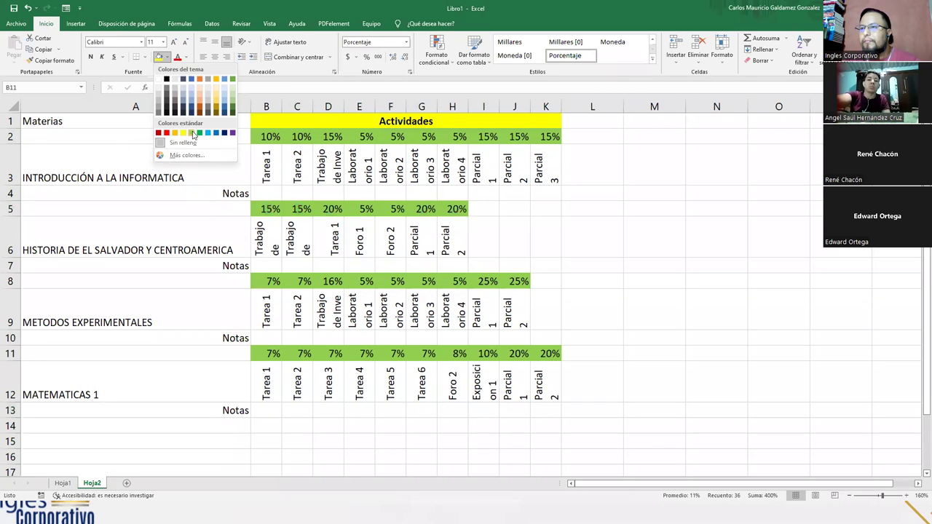
click(192, 134)
Fill the activity names of all four subjects in rows 3, 6, 9 and 12 with light blue.
drag(273, 166, 546, 167)
drag(253, 242, 452, 244)
ctrl+click(257, 319)
drag(431, 319, 514, 313)
drag(264, 394, 542, 390)
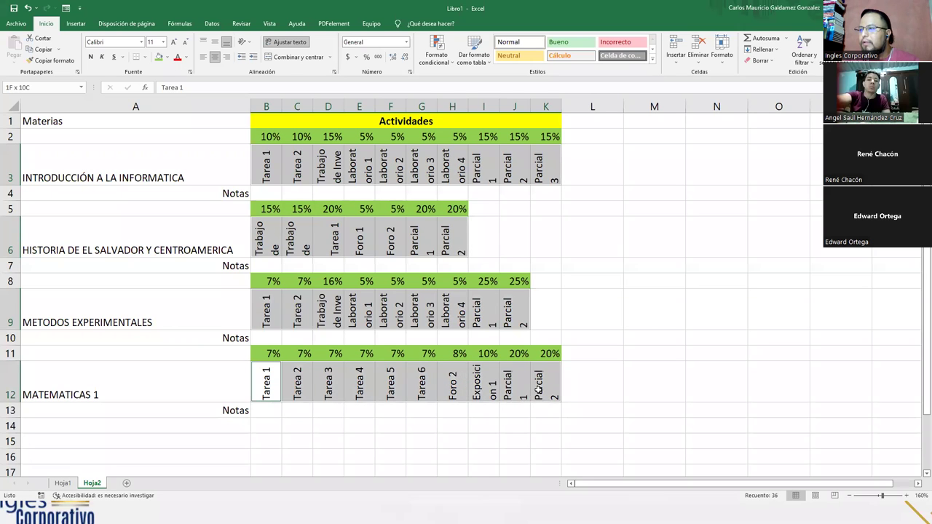
click(166, 56)
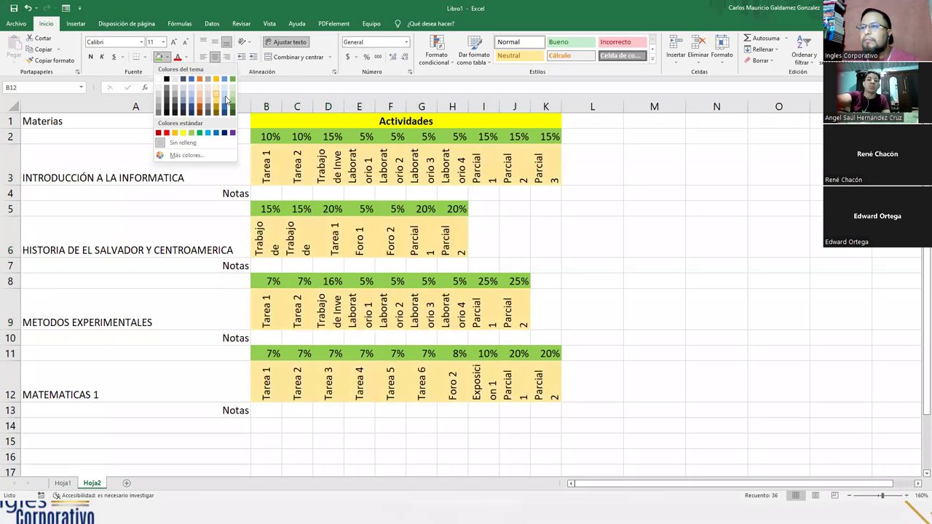
click(262, 141)
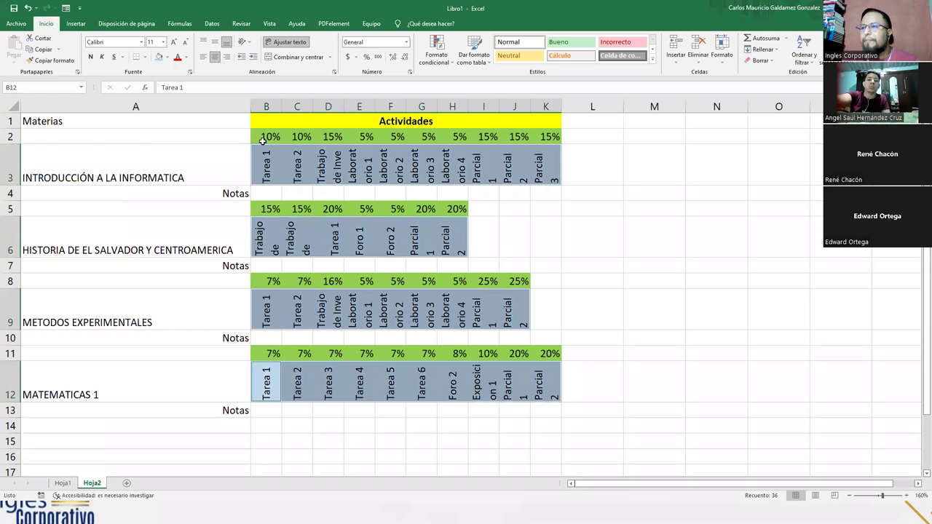
Apply all borders to the activities block B1:K13 and the subjects column A1:A13.
drag(271, 122, 295, 405)
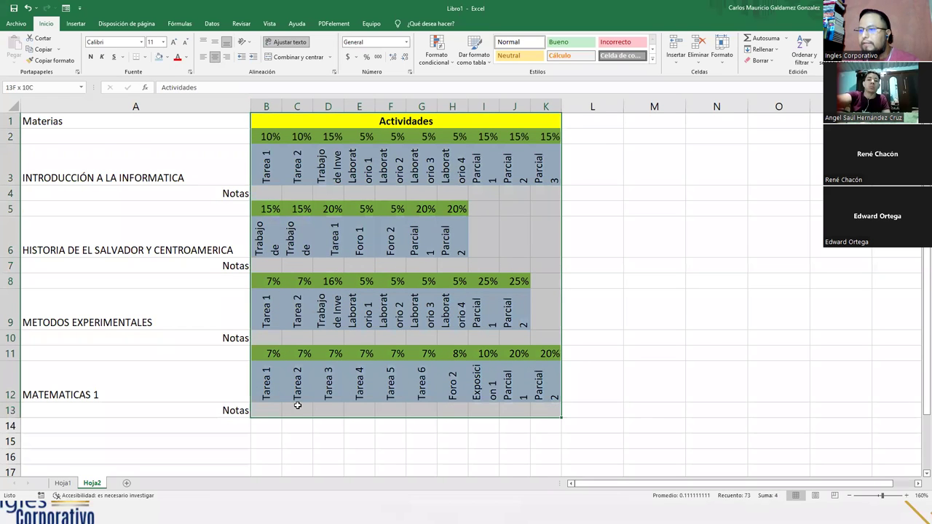
click(144, 56)
click(145, 138)
drag(59, 123, 86, 410)
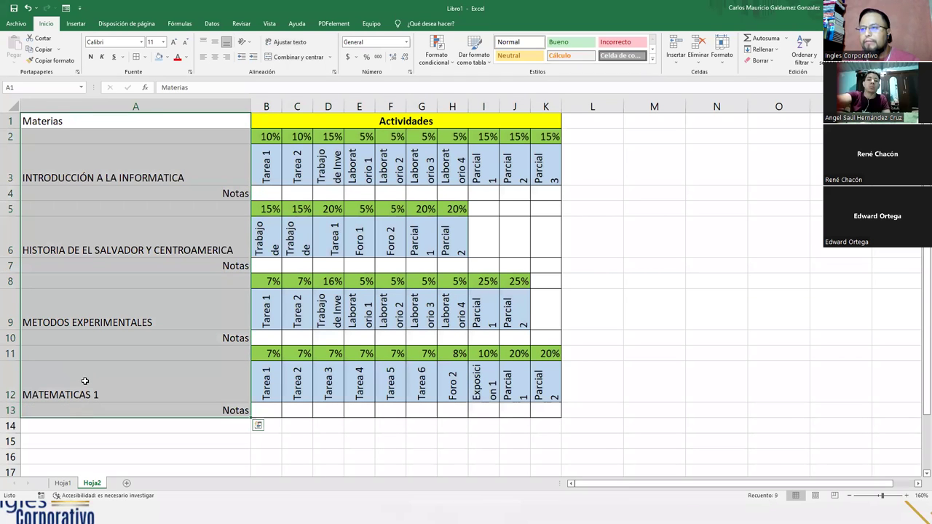
click(136, 57)
click(424, 231)
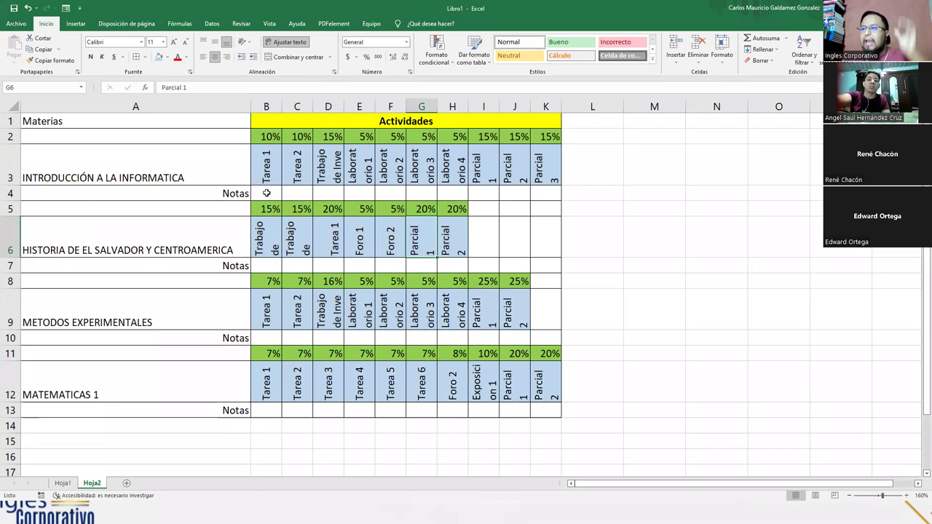
Check the total of each subject's weights in rows 2, 5, 8 and 11.
drag(266, 136, 539, 135)
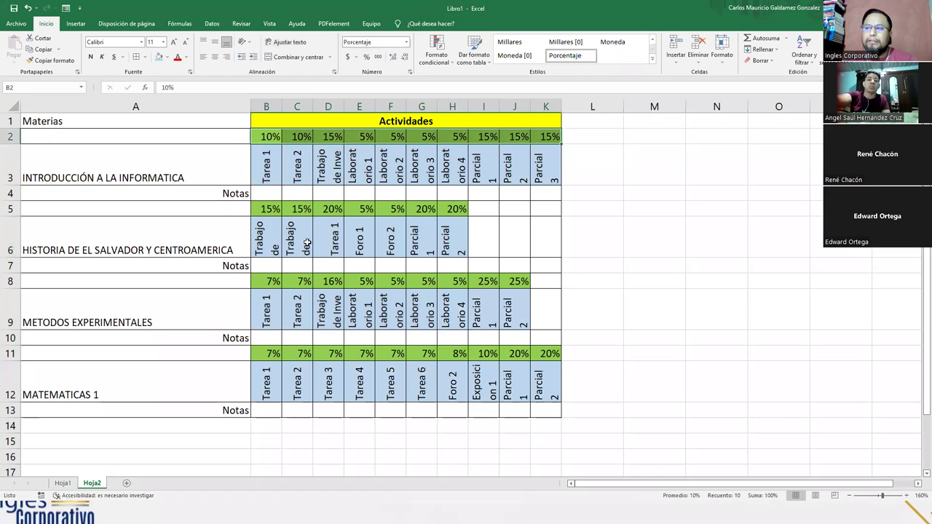
drag(270, 210, 453, 210)
drag(270, 281, 521, 281)
drag(268, 354, 540, 357)
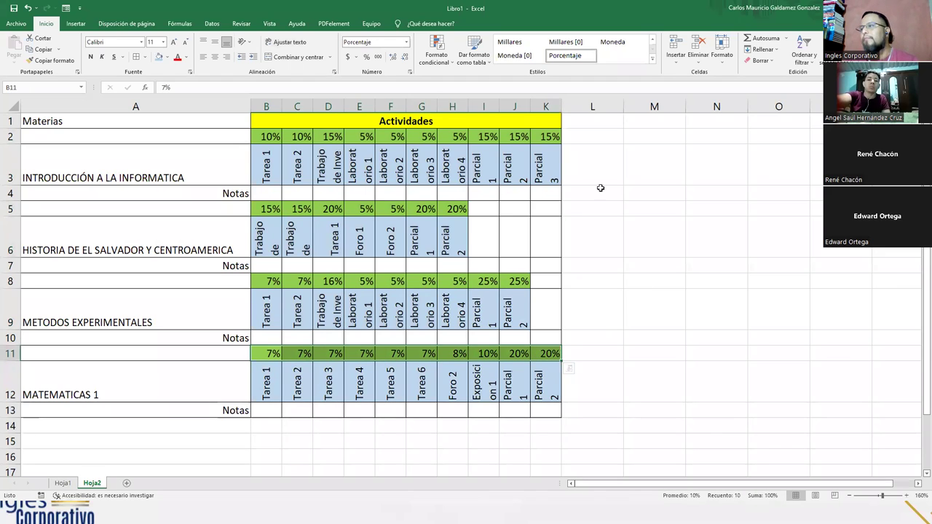
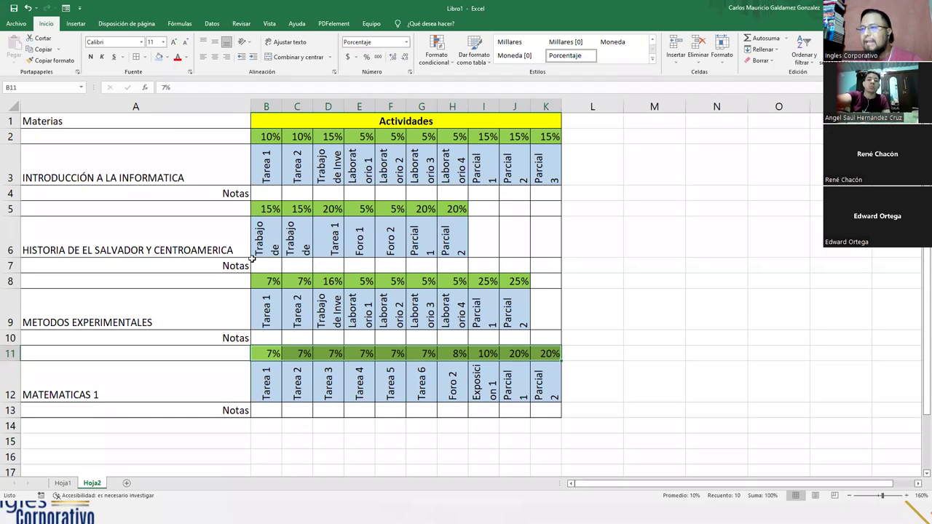
drag(267, 137, 557, 140)
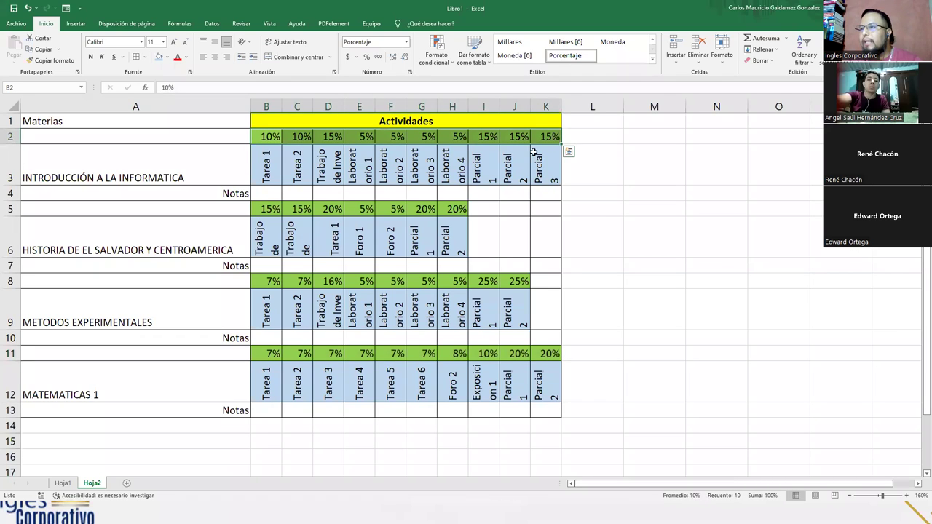
click(646, 137)
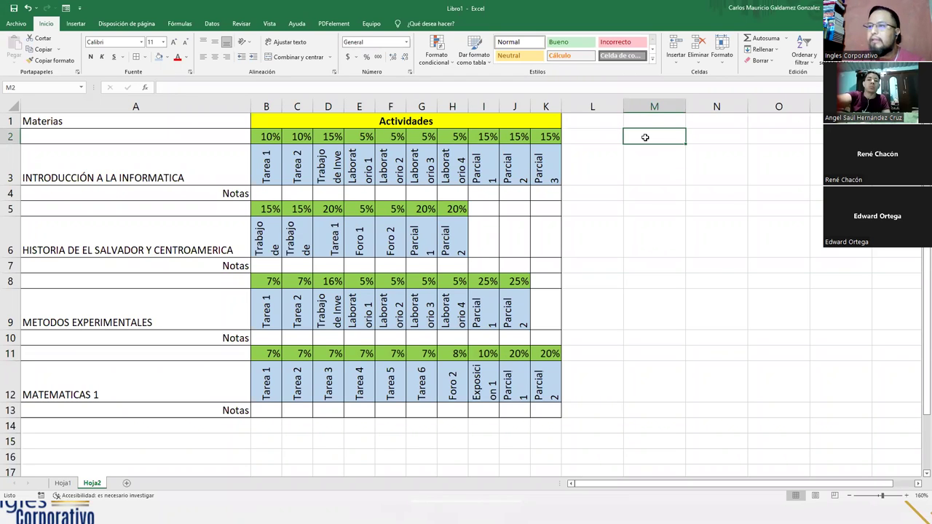
Name the weight range B2:K2 Intro and the weight range B5:H5 Historia.
drag(265, 138, 548, 136)
click(54, 88)
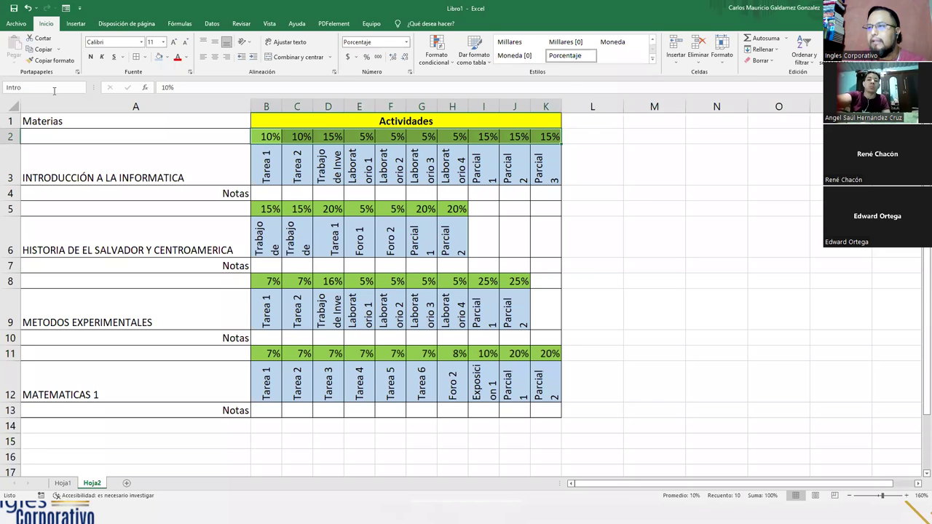
drag(255, 211, 453, 210)
click(32, 87)
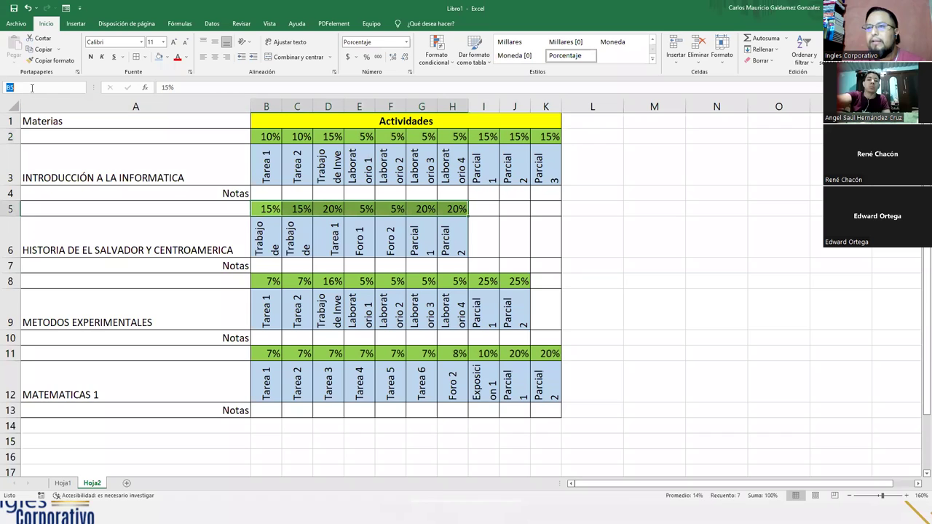
text(Historia)
key(Return)
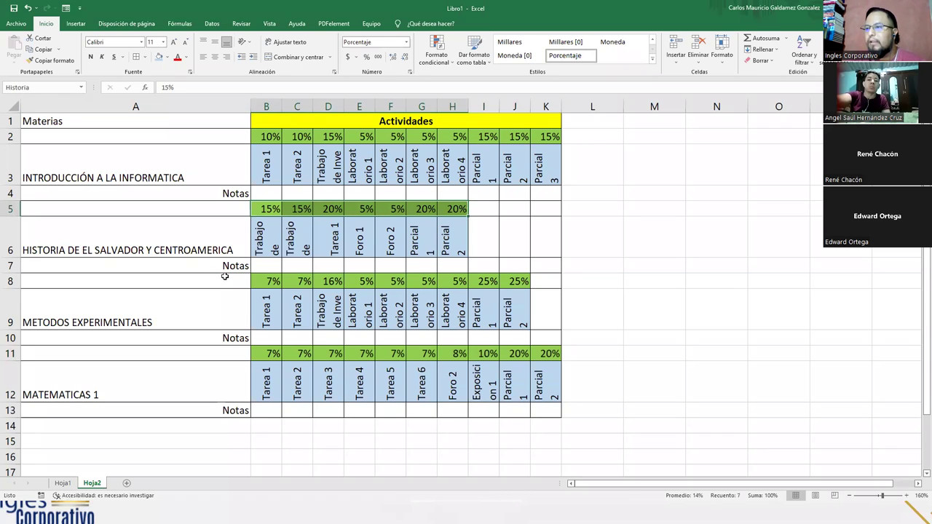
Name the weight range B8:J8 Metodos and the weight range B11:K11 Matematicas.
drag(271, 281, 518, 281)
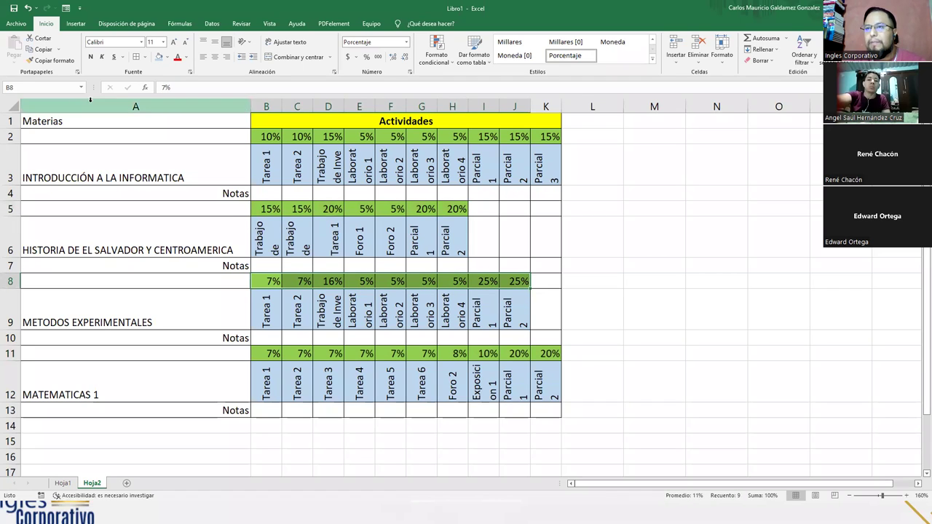
click(42, 87)
text(Metodos)
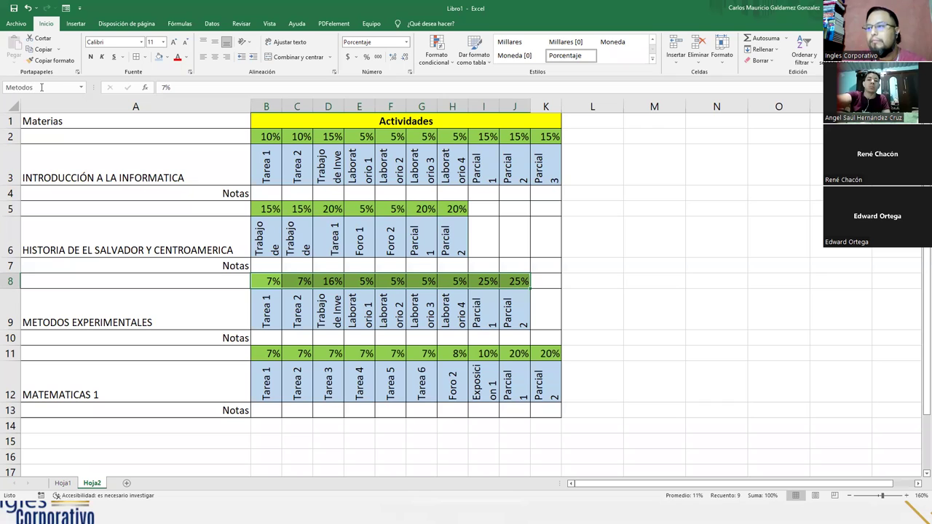
drag(271, 354, 548, 354)
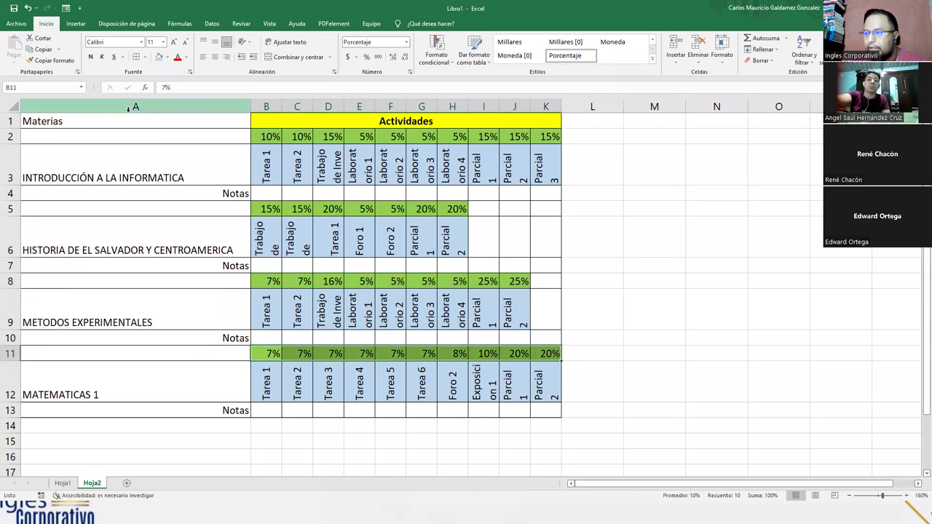
click(64, 87)
text(Mate)
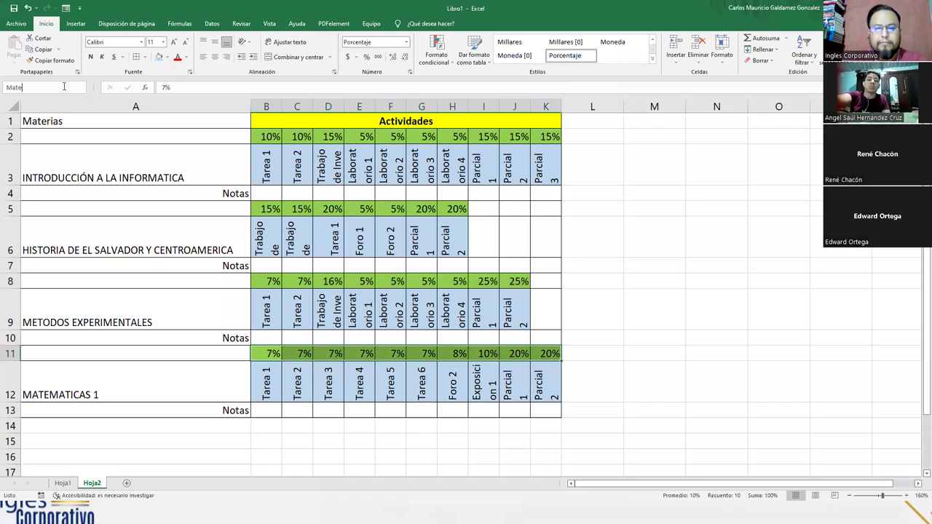
text(maticas)
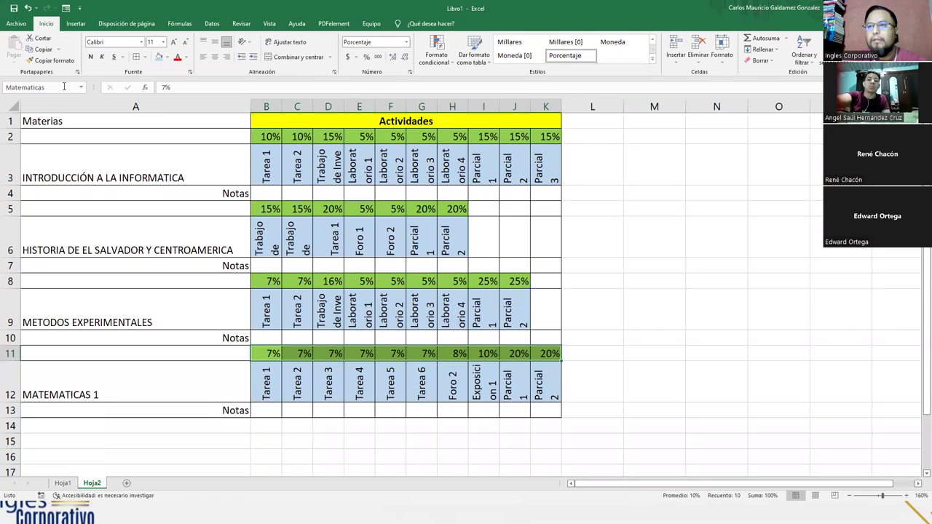
Enter the heading TOTAL % in M1 and narrow the empty column L.
click(635, 119)
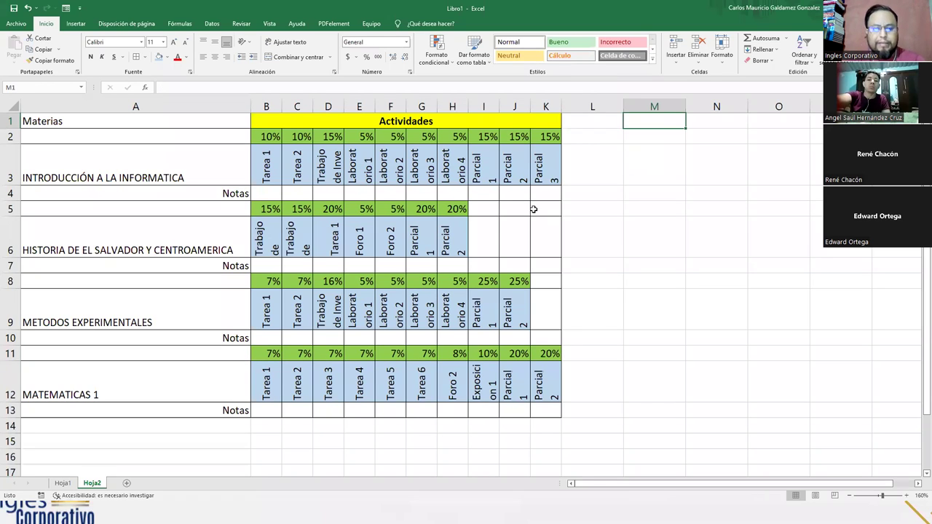
text(TOTAL)
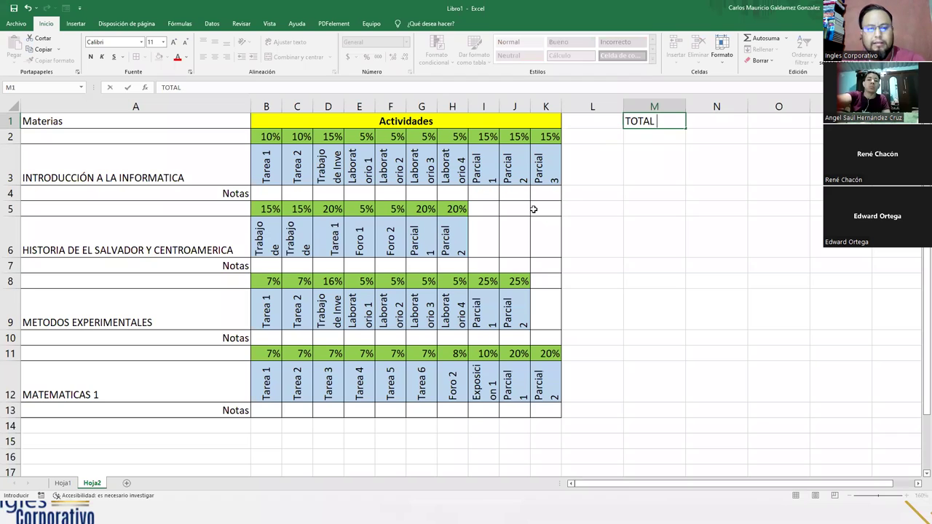
text( %)
key(Return)
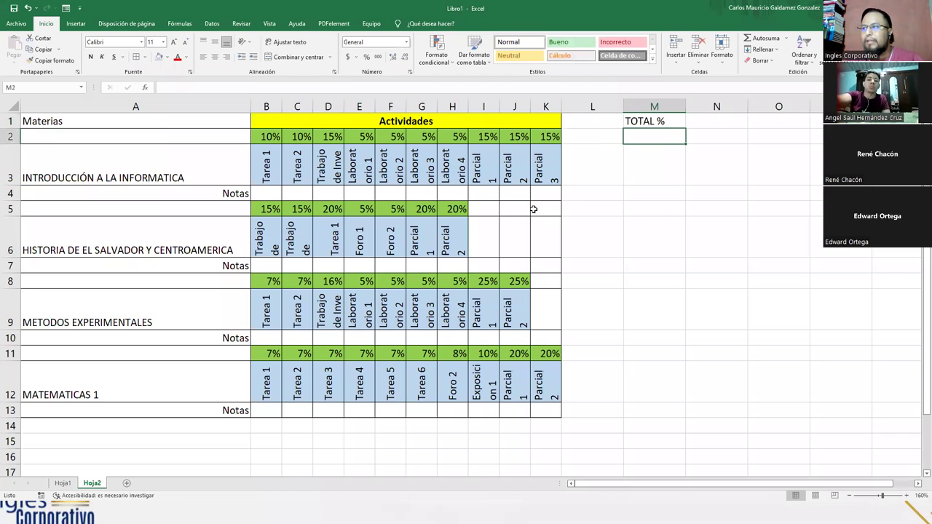
drag(624, 108, 588, 108)
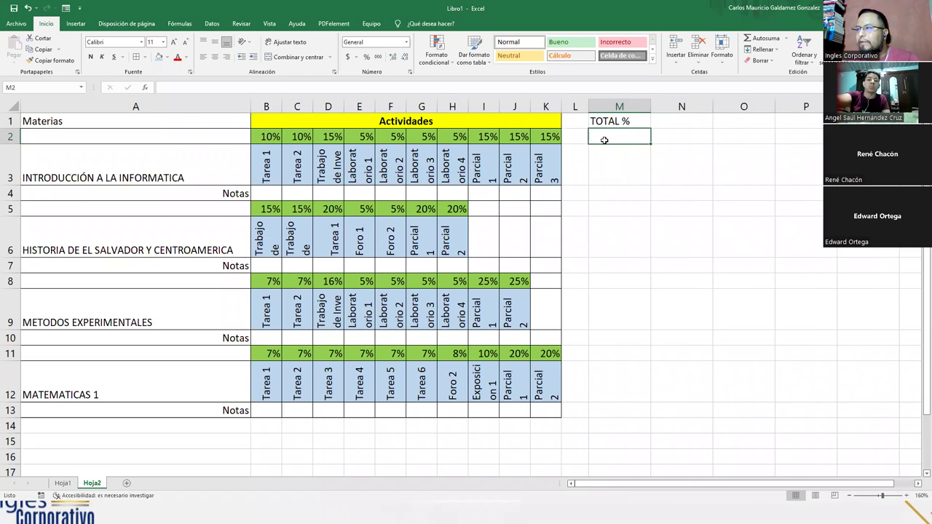
Fill the total cells M2, M5, M8 and M11 with the standard light green.
ctrl+click(612, 210)
ctrl+click(616, 281)
ctrl+click(612, 353)
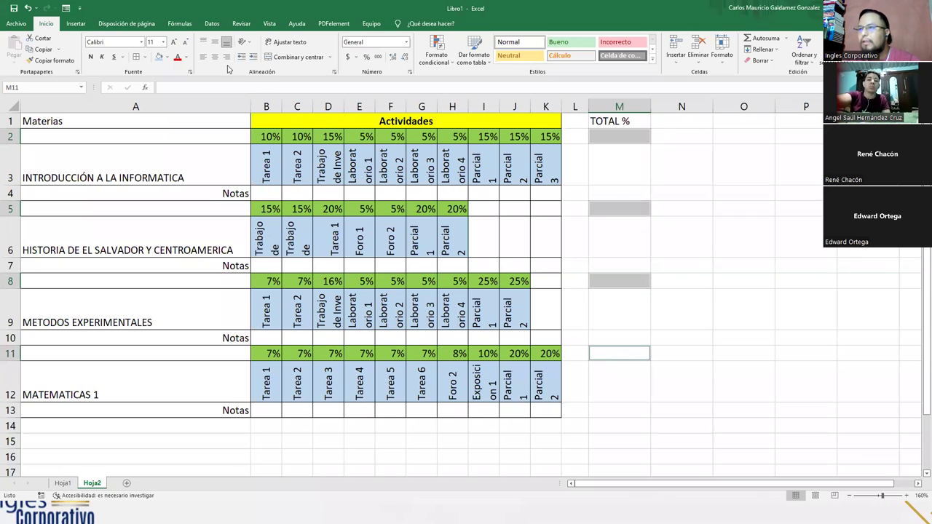
click(167, 56)
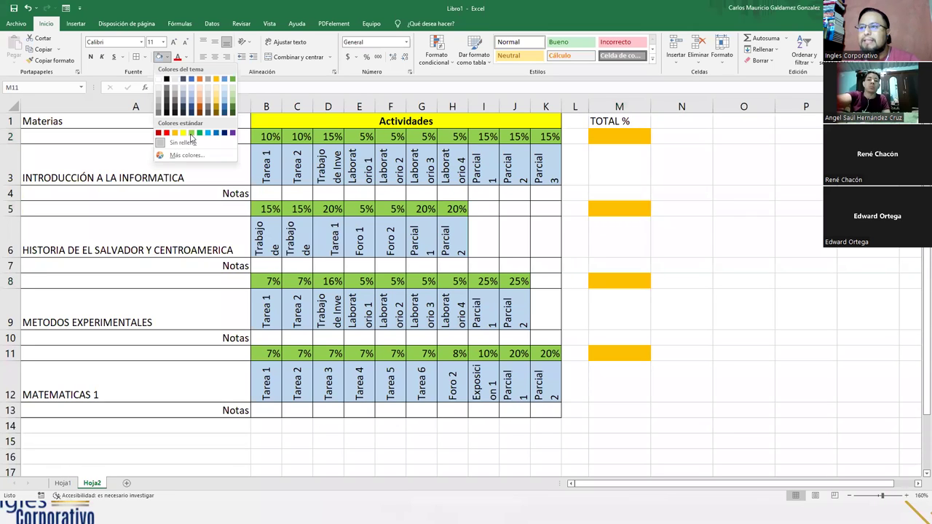
click(191, 134)
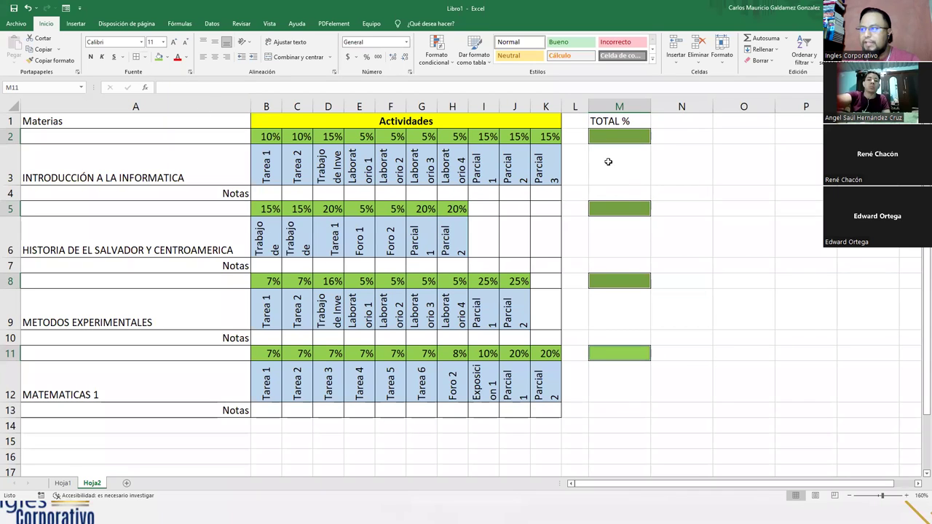
Total the first subject's weights in M2 with the formula =SUMA(Intro).
click(598, 139)
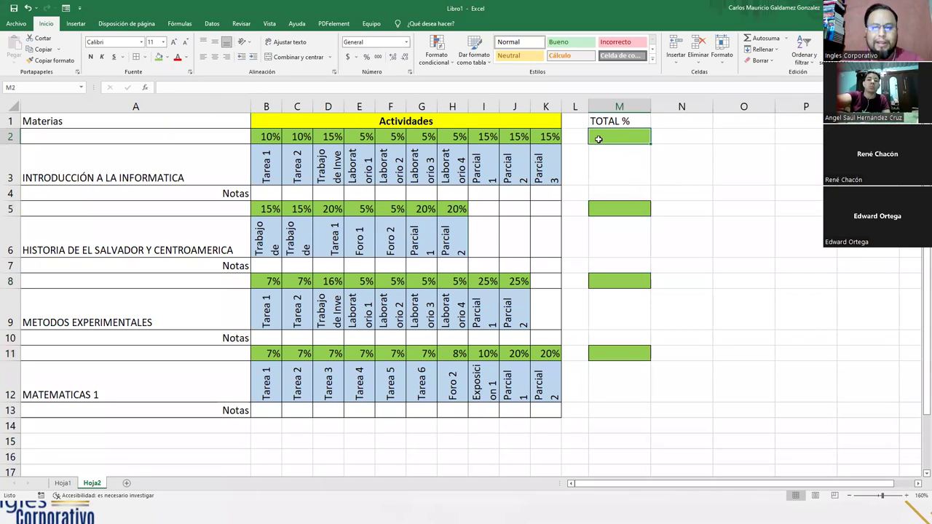
text(=suma)
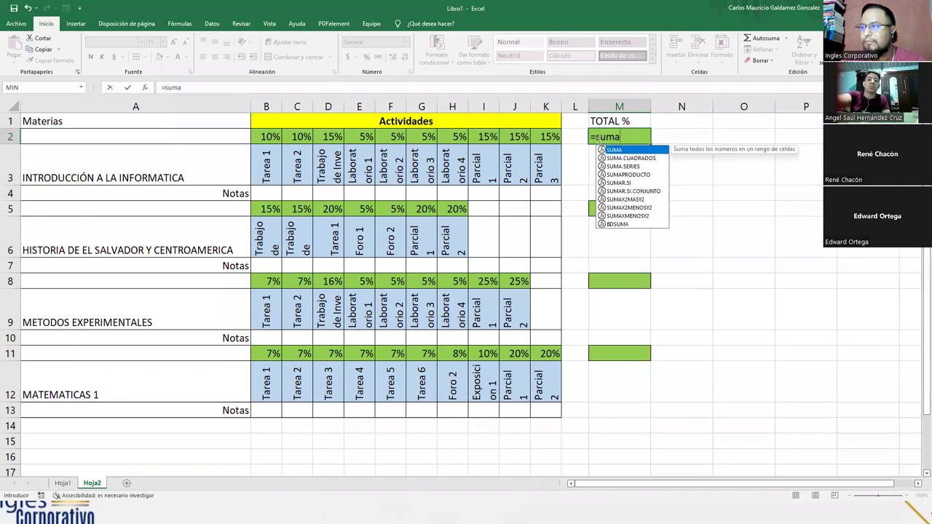
key(Tab)
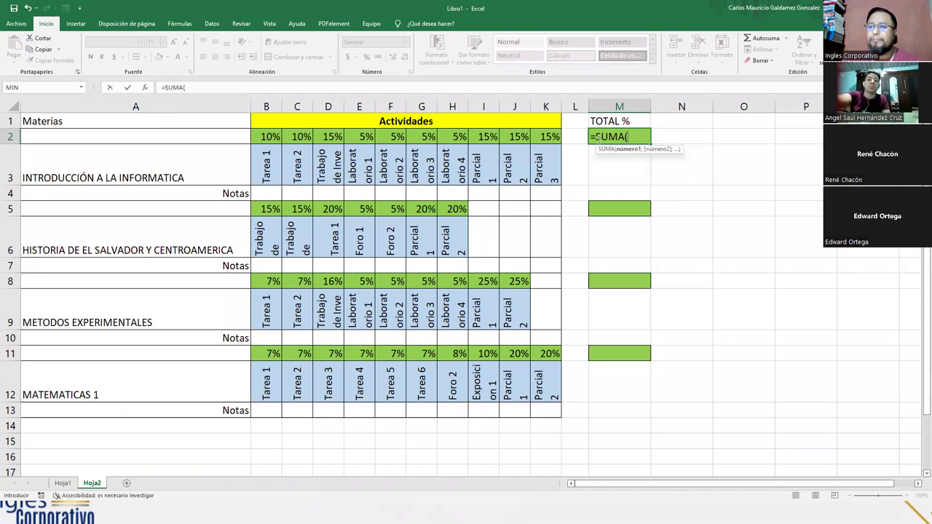
drag(267, 137, 548, 137)
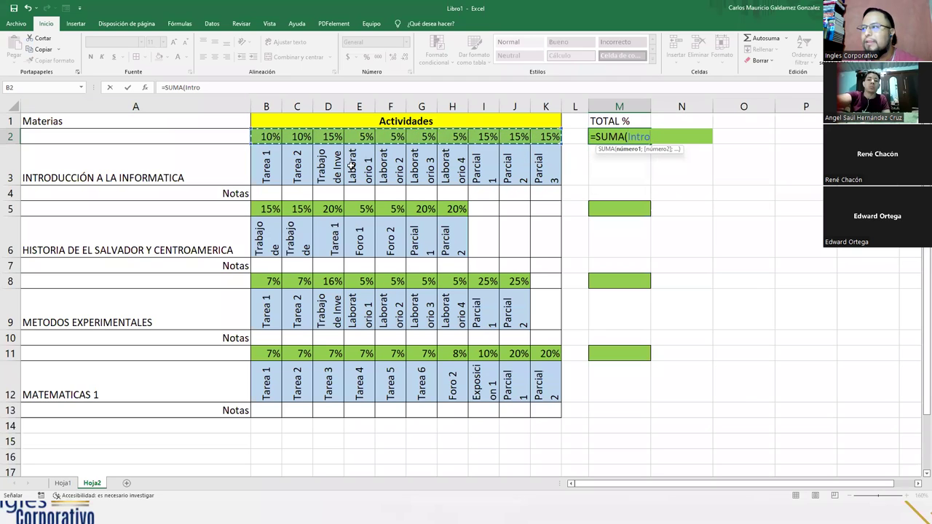
click(646, 136)
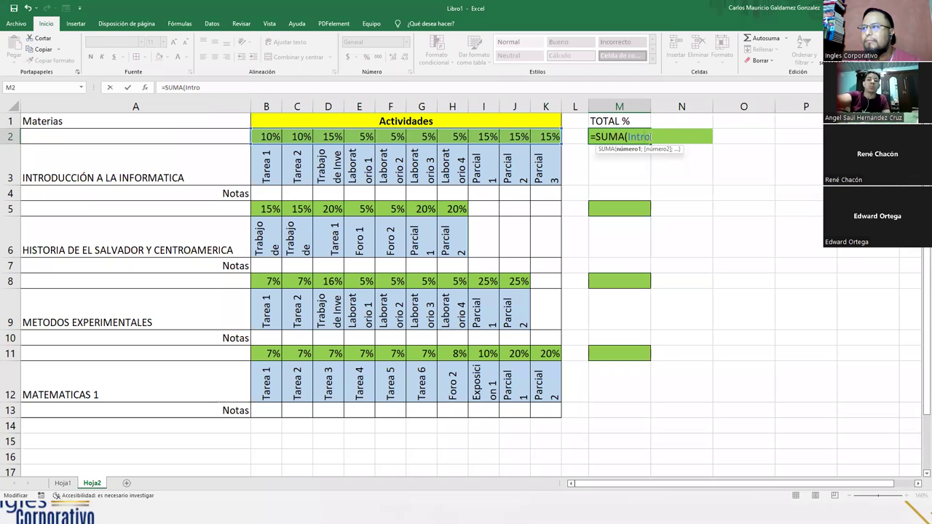
text())
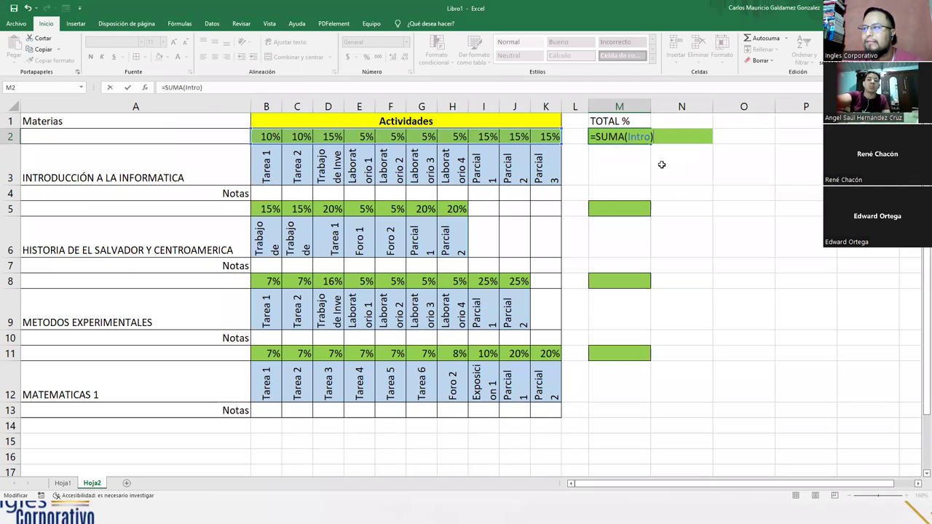
key(Return)
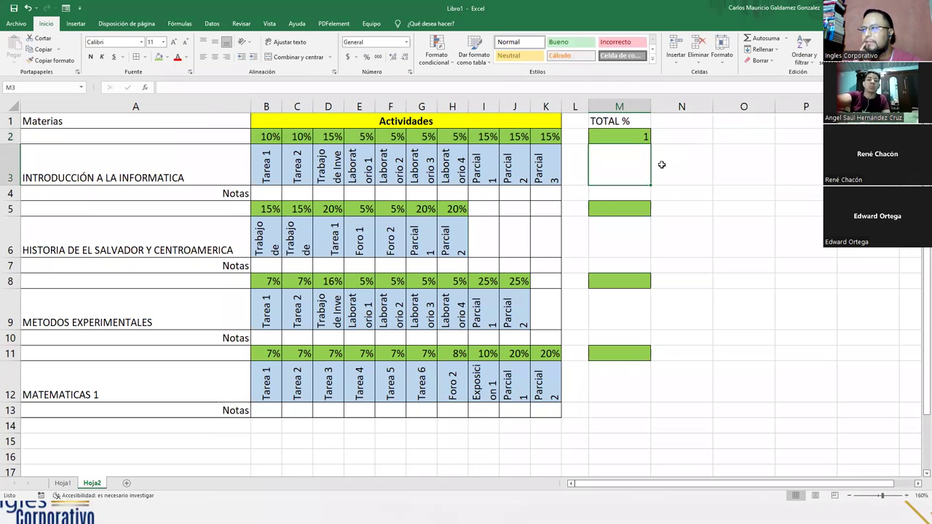
Apply the percentage number format to the total cells M2, M5, M8 and M11.
click(618, 138)
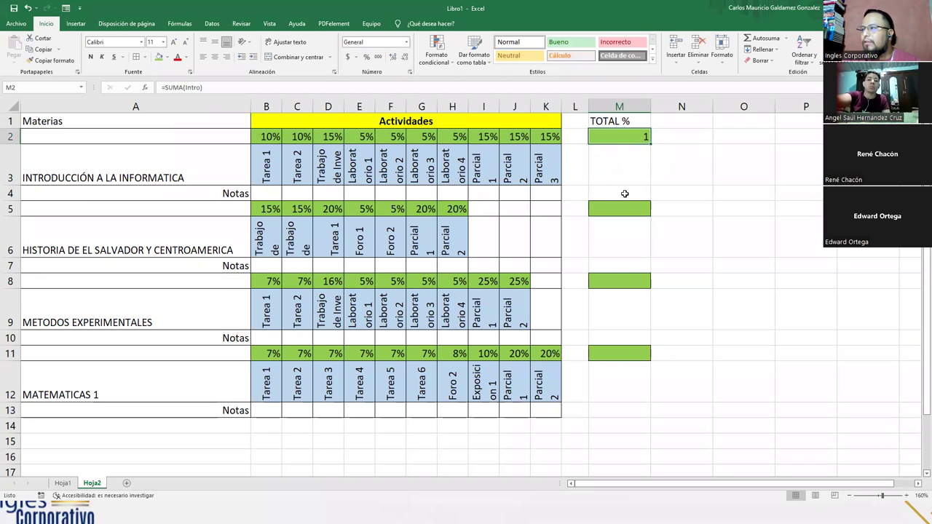
ctrl+click(619, 209)
ctrl+click(633, 277)
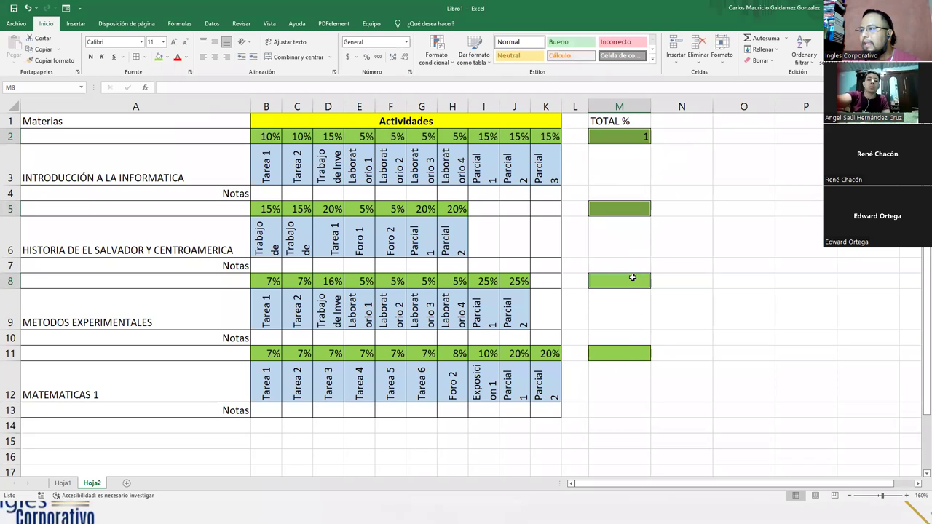
ctrl+click(628, 347)
click(369, 58)
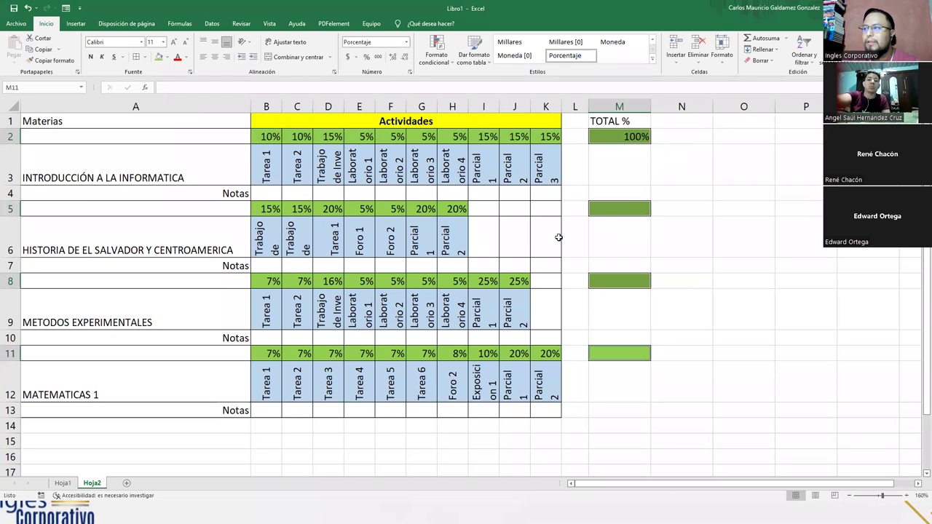
Total the history subject's weights in M5 with the formula =SUMA(Historia).
click(619, 207)
text(=)
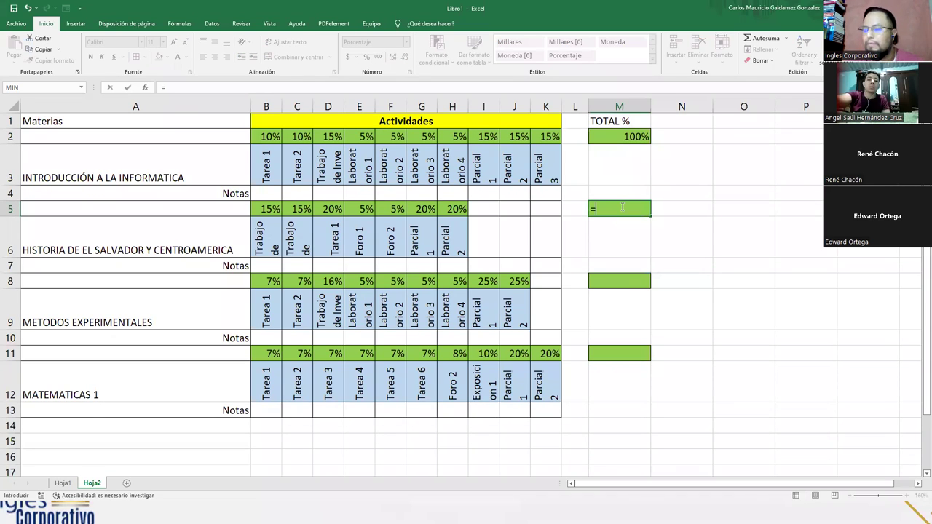
text(suma)
key(Tab)
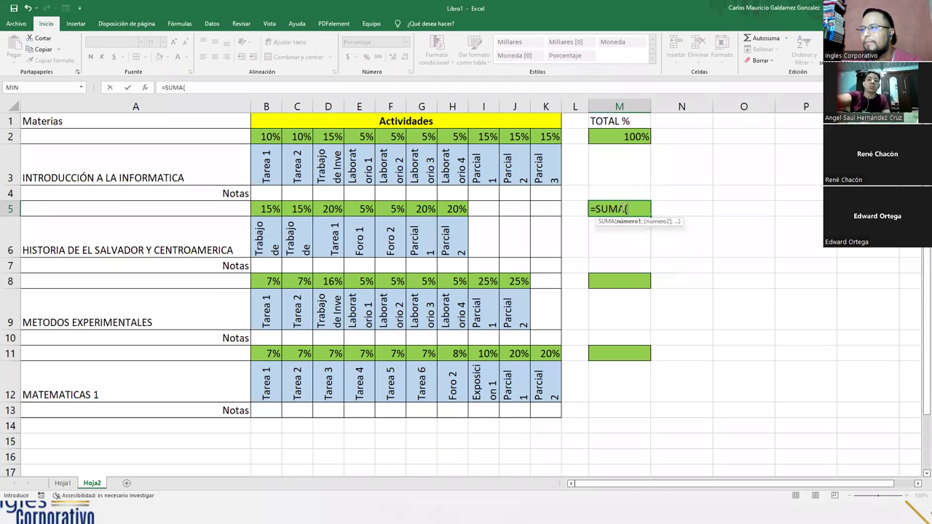
text(h)
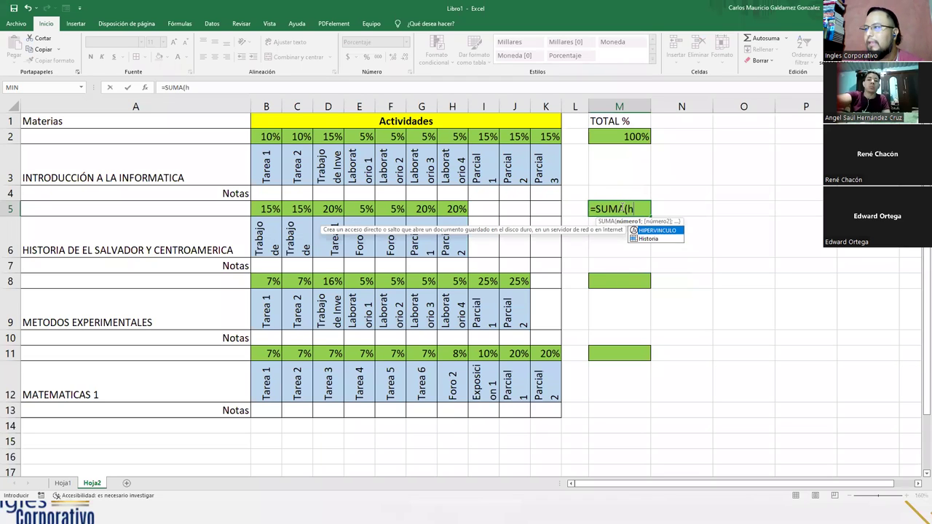
key(Down)
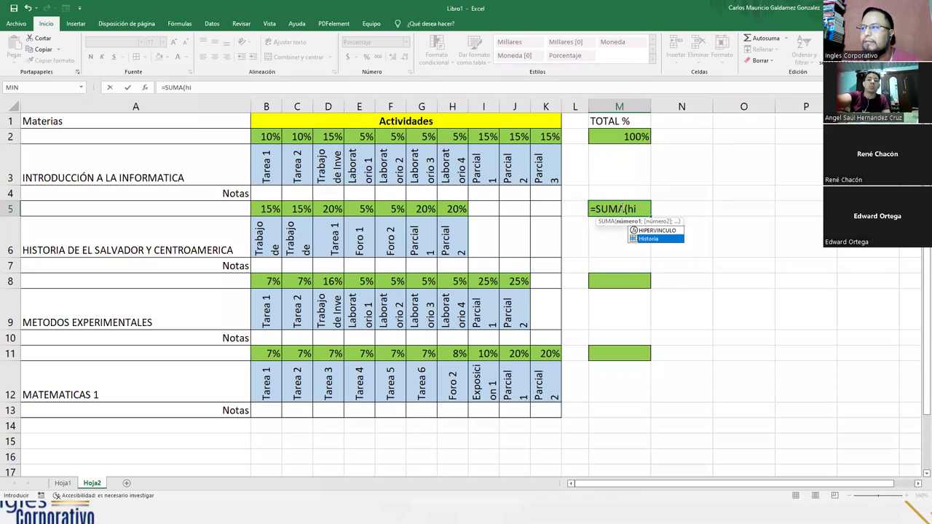
key(Tab)
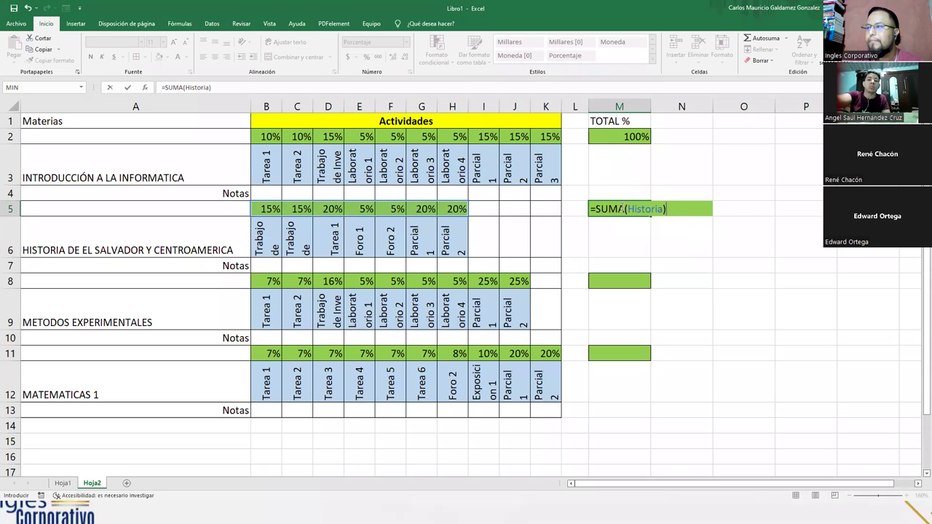
key(Return)
Total the Metodos Experimentales weights in M8 with the formula =SUMA(Metodos).
key(Return)
key(Return)
text(=)
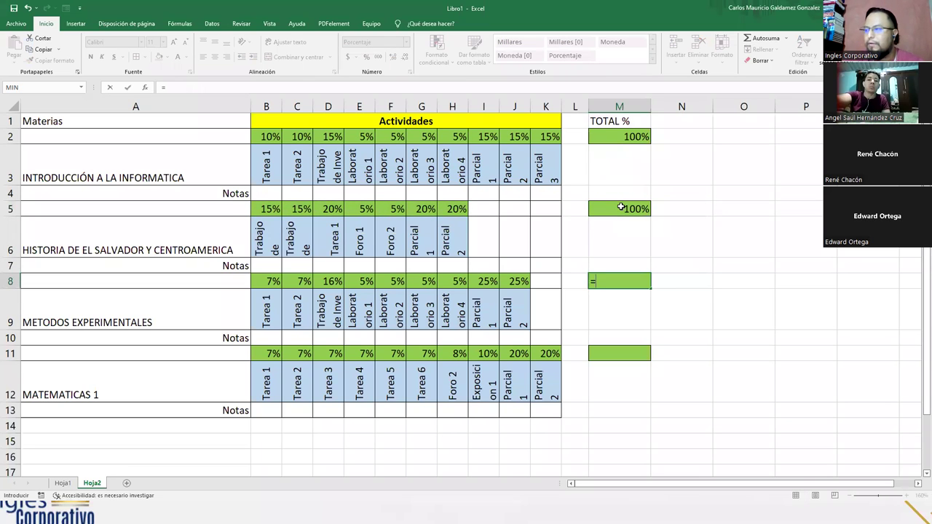
text(suma)
key(Tab)
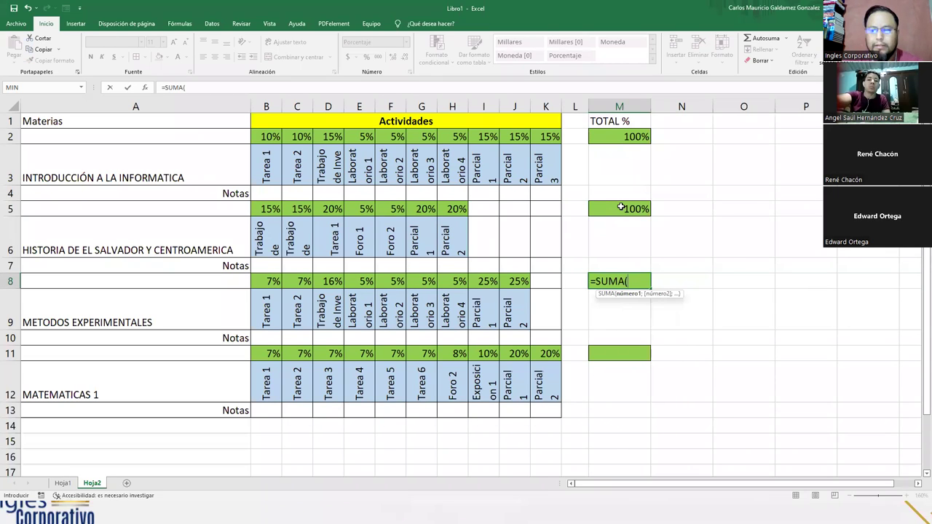
text(met)
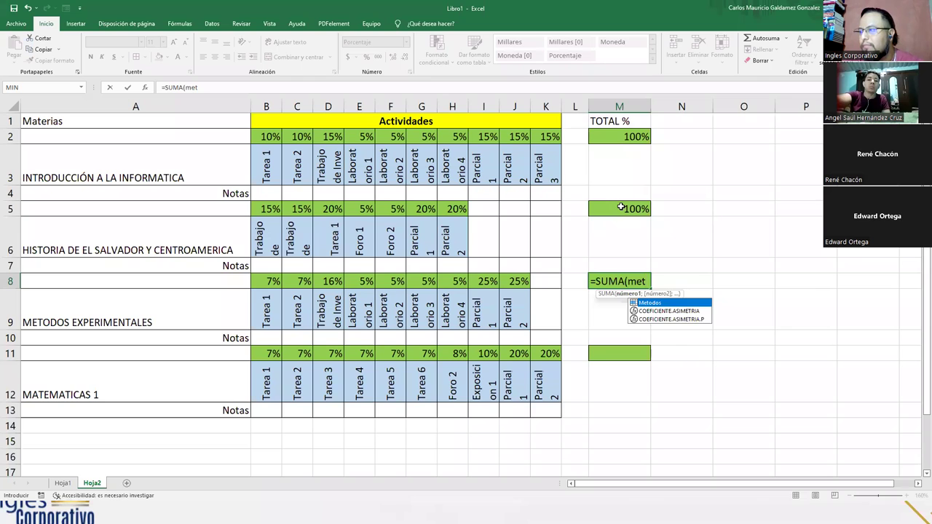
key(Tab)
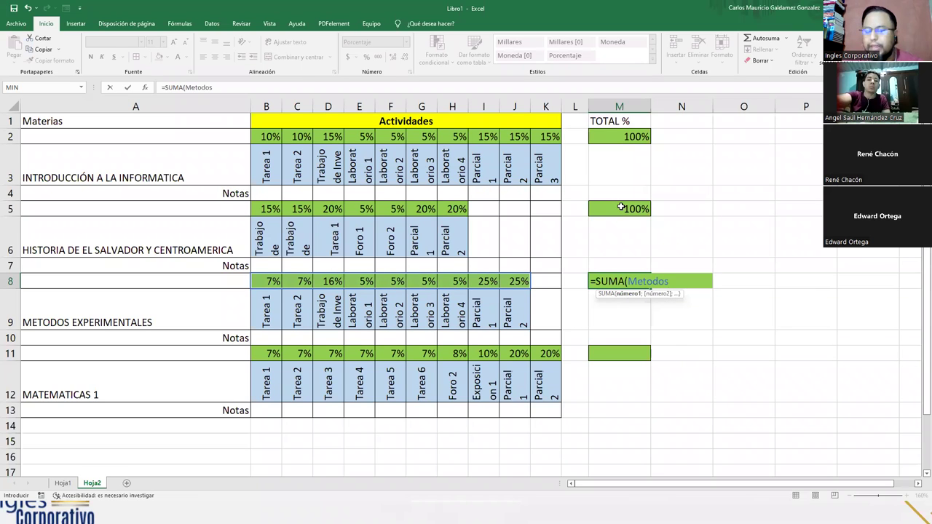
text())
key(Return)
Total the Matematicas 1 weights in M11 with the formula =SUMA(Matematicas).
key(Down)
key(Down)
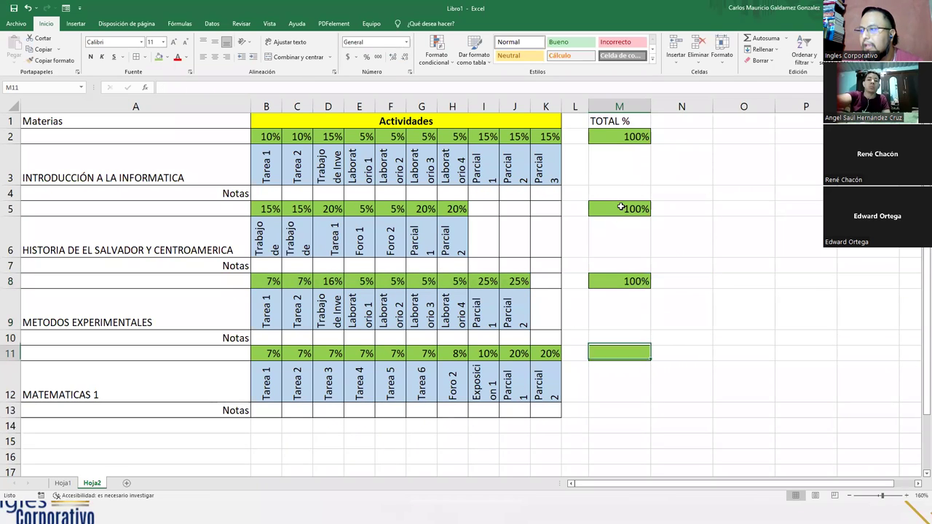
text(=)
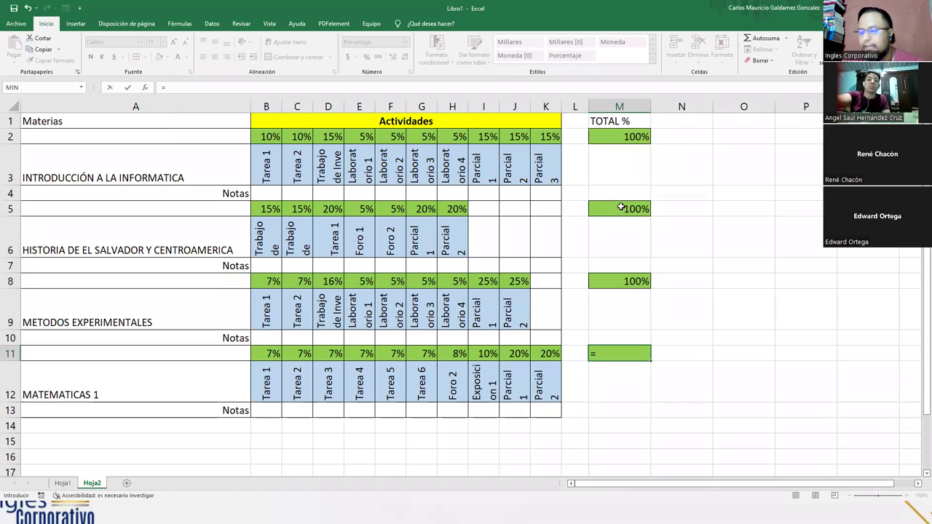
text(suma(Matematicas)
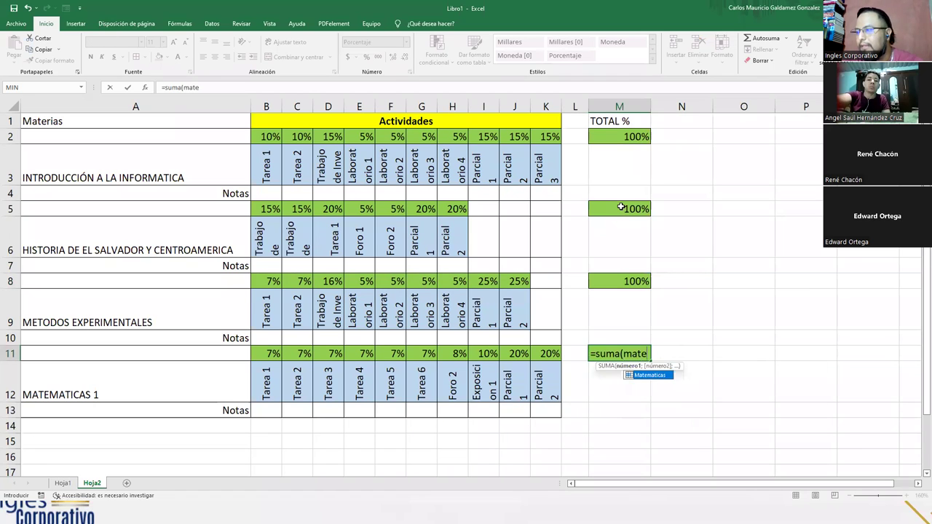
text())
key(Return)
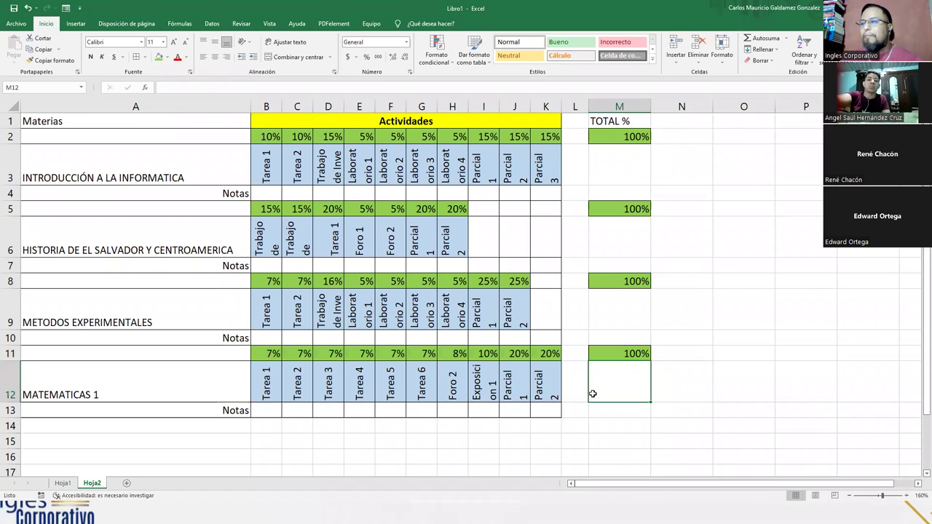
Review the totals in column M and compare each Notas cell in row 4 with its activity's weight in row 2.
click(618, 213)
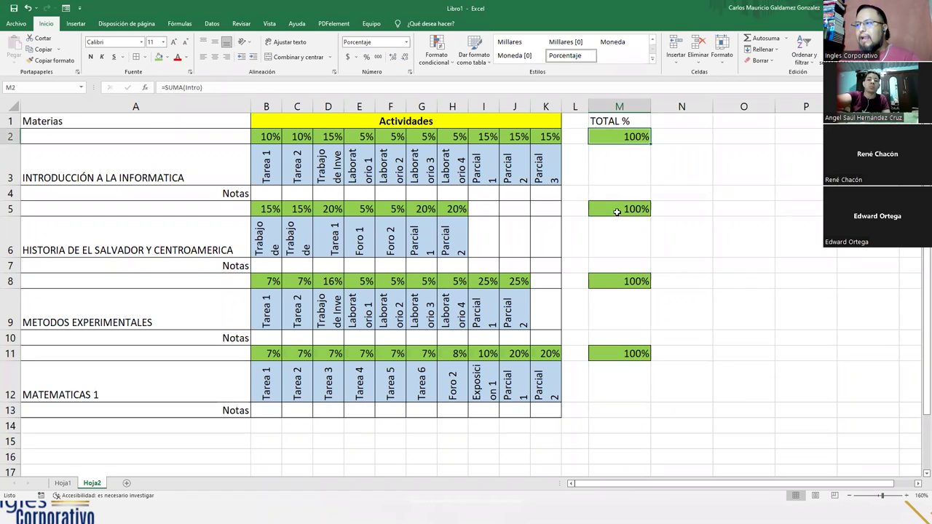
click(616, 354)
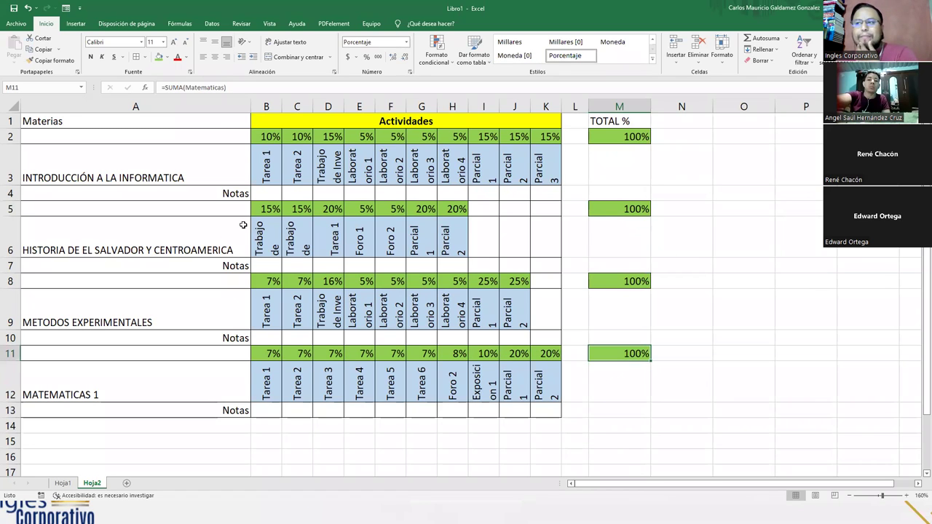
click(271, 192)
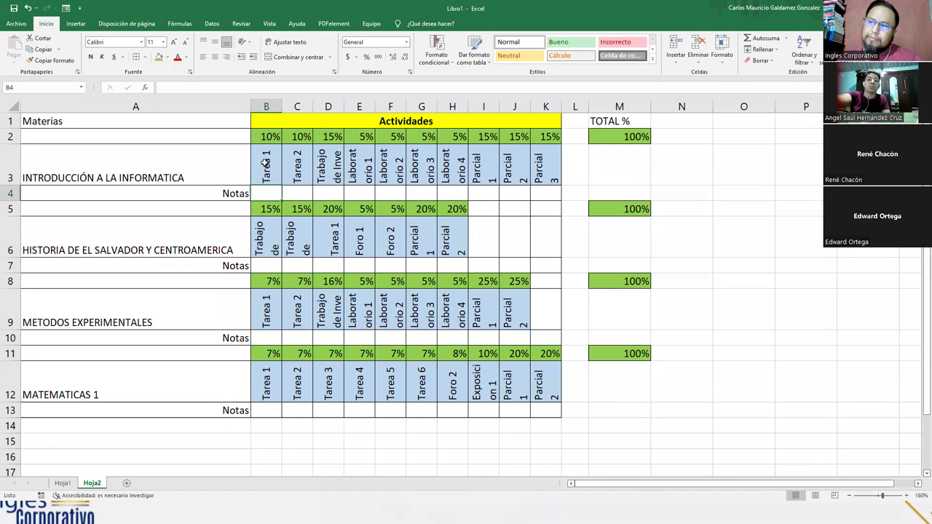
click(264, 137)
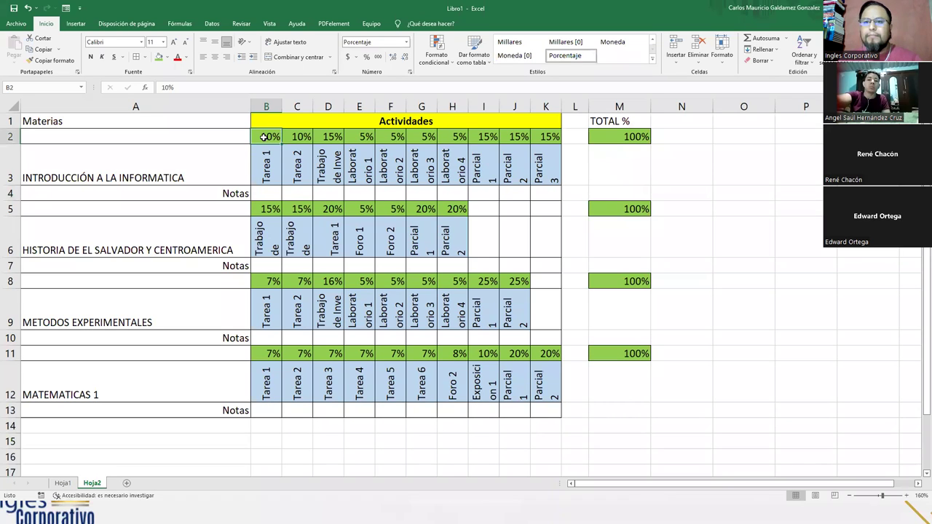
key(Right)
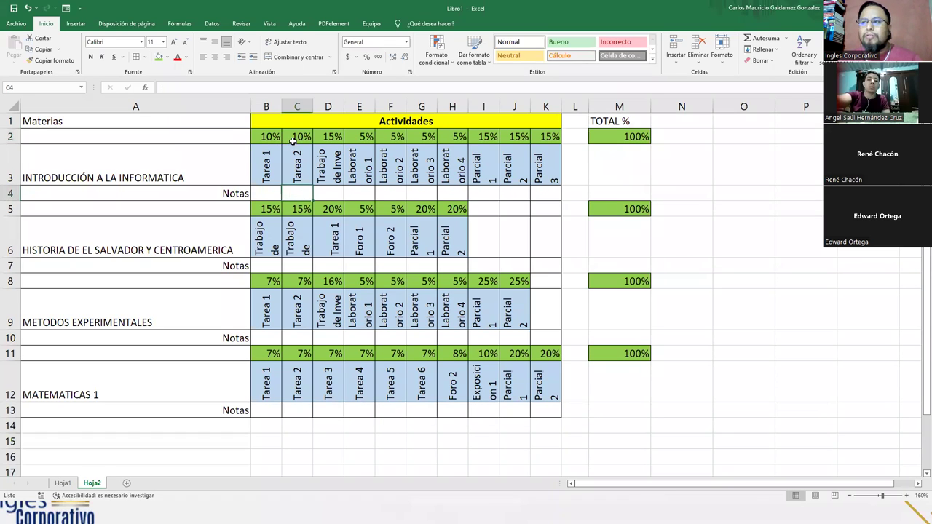
click(327, 195)
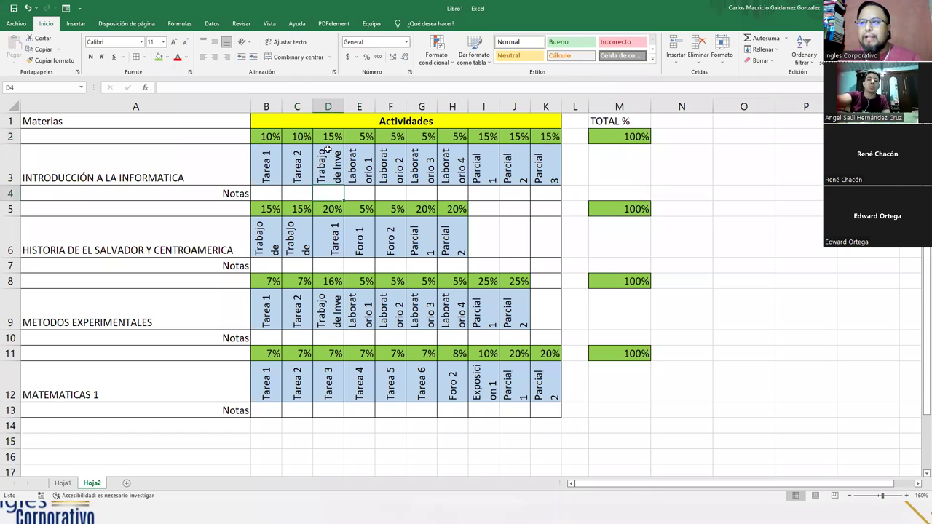
click(355, 193)
click(354, 137)
click(385, 189)
click(391, 137)
click(426, 188)
click(422, 139)
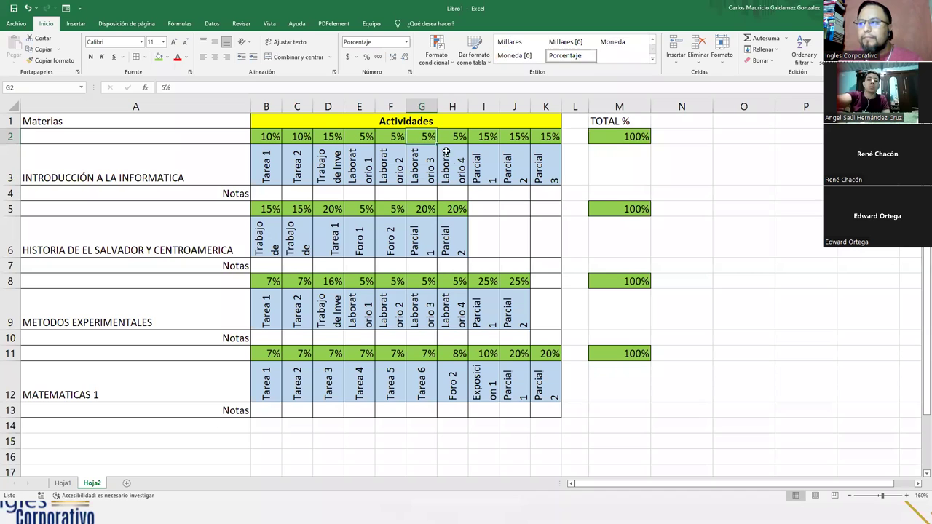
double_click(446, 192)
click(454, 141)
click(478, 195)
click(484, 142)
click(514, 194)
click(515, 138)
click(540, 190)
click(543, 137)
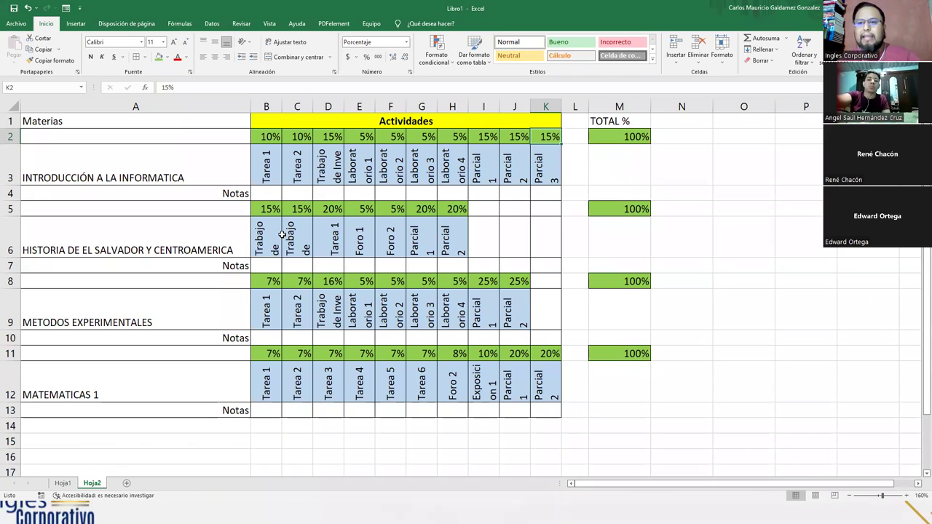
click(266, 195)
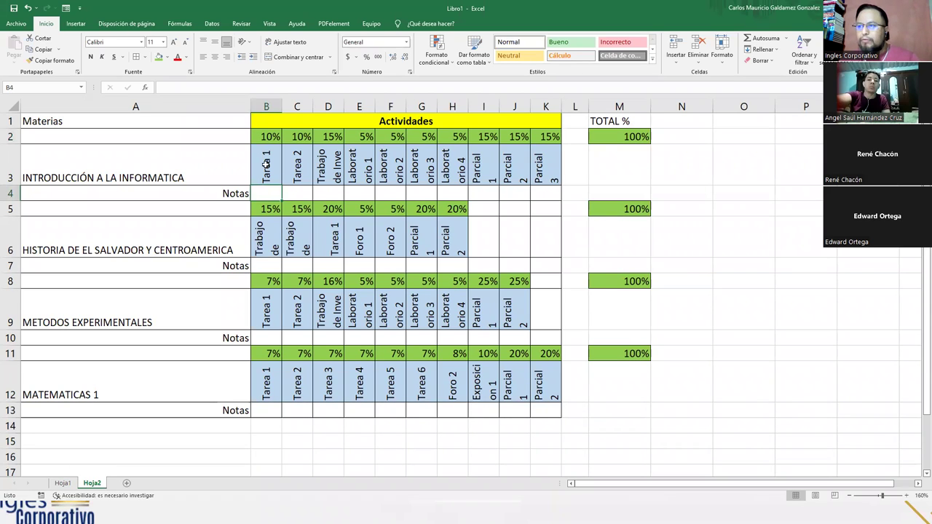
Try to name the Tarea 1 grade cell B4 Ta1, and return to the start of the grade sheet.
click(65, 88)
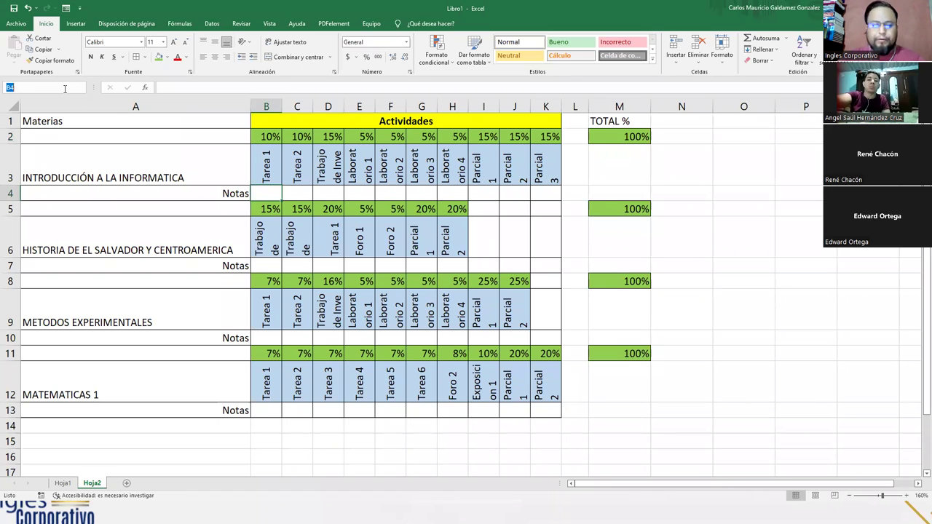
text(Ta1)
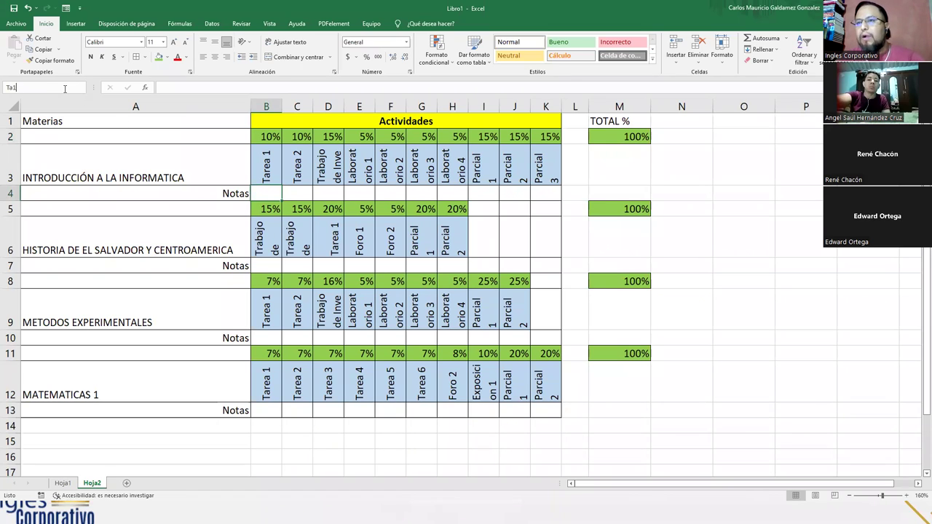
key(Return)
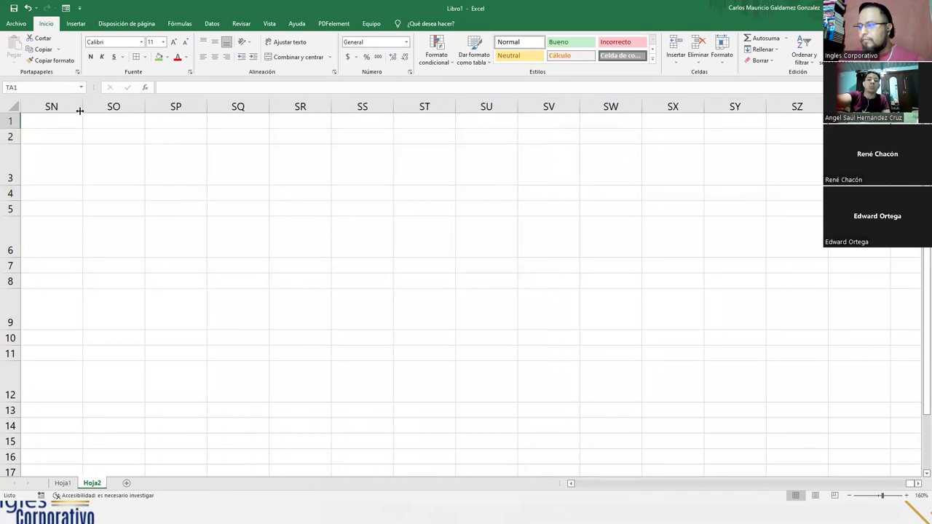
key(Left)
key(Left)
key(Left)
key(Left)
key(Left)
key(Left)
key(Left)
key(Left)
key(Left)
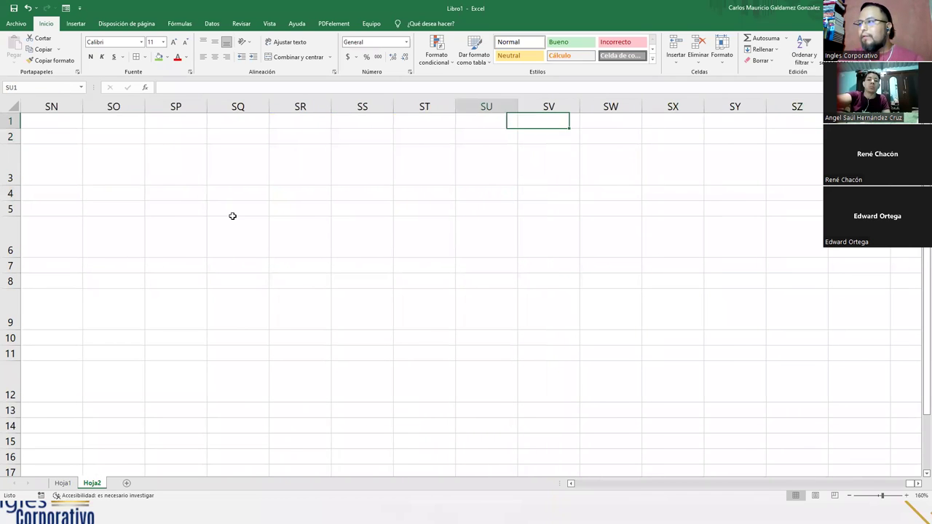
key(ctrl+Home)
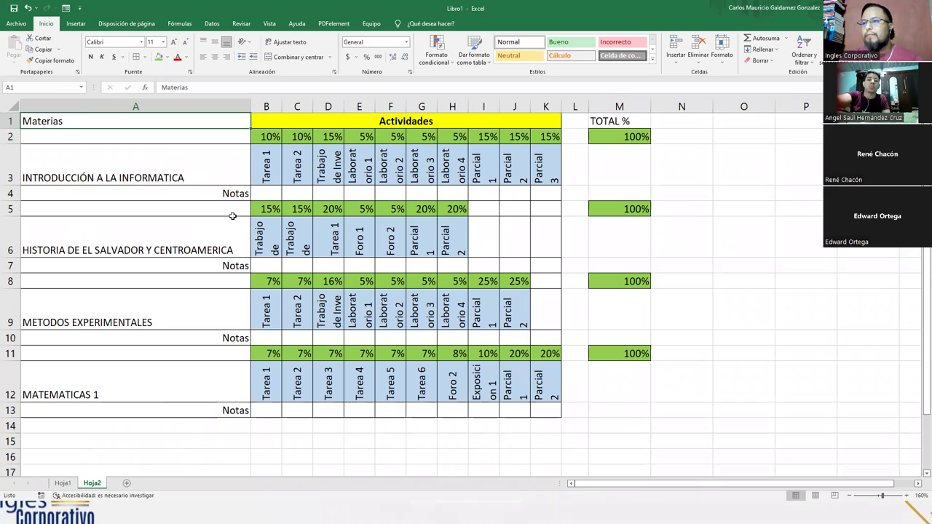
Name the INTRODUCCIÓN A LA INFORMATICA Tarea 1 grade cell B4 TA, and also try TA_1 as its name.
click(263, 196)
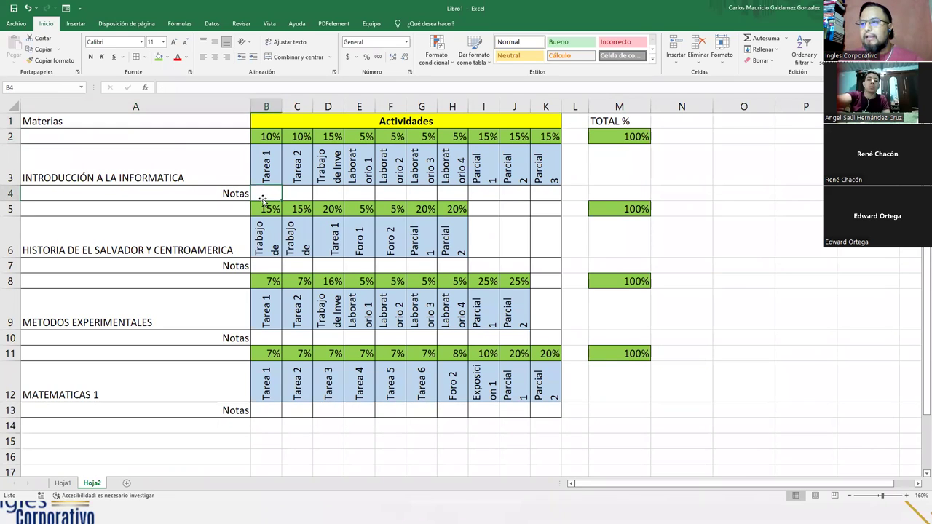
click(46, 86)
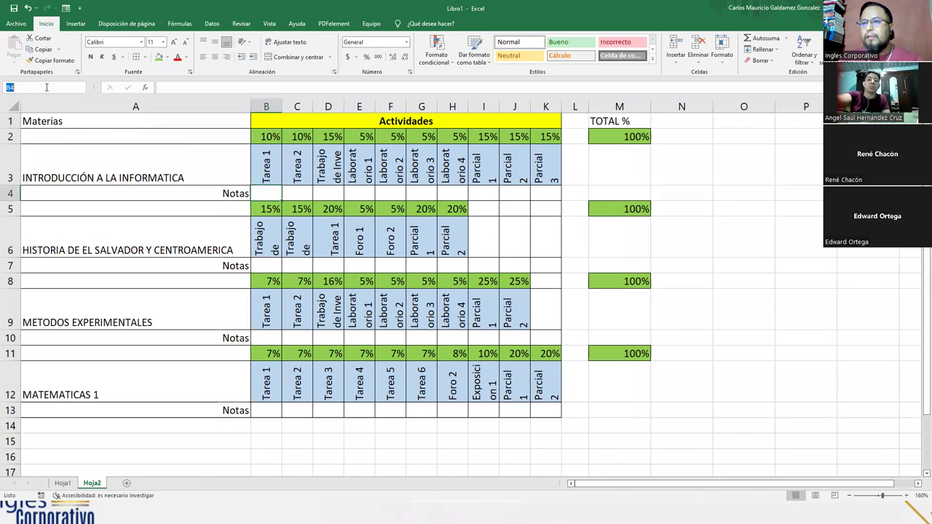
key(BackSpace)
text(TA)
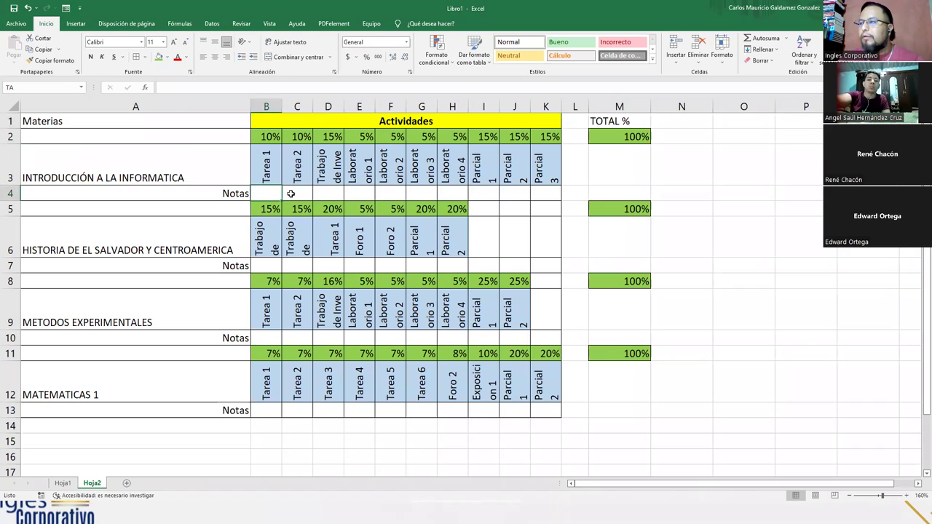
click(43, 88)
click(44, 88)
text(_1)
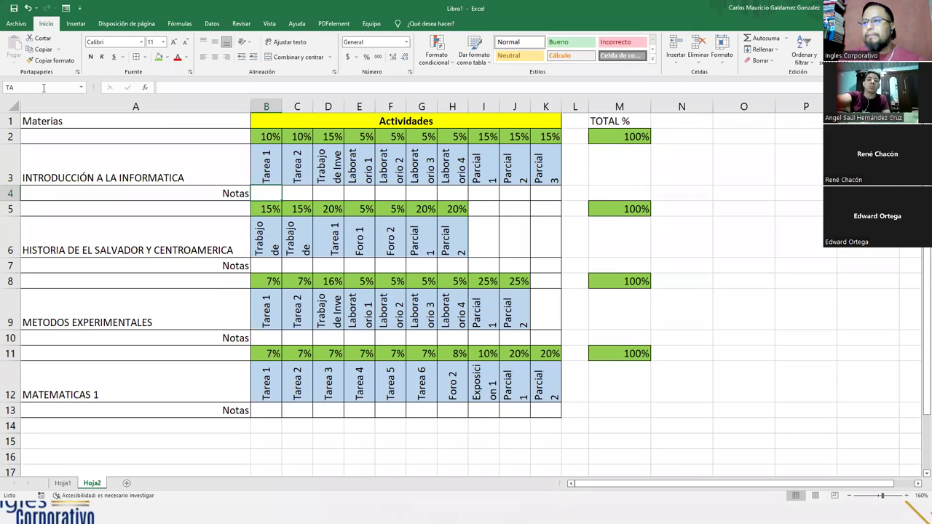
Name the Tarea 2 grade cell C4 TA_2 in the INTRODUCCIÓN A LA INFORMATICA Notas row.
click(295, 193)
click(56, 86)
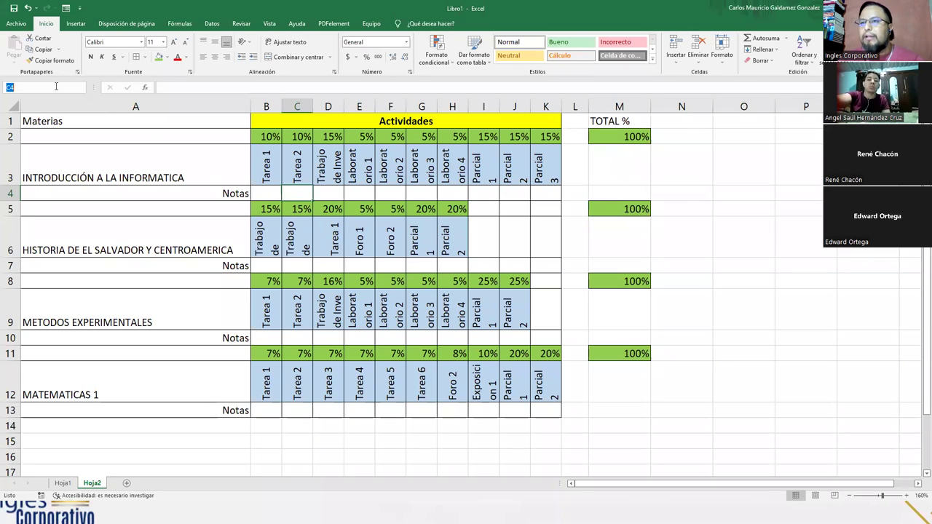
text(TA_2)
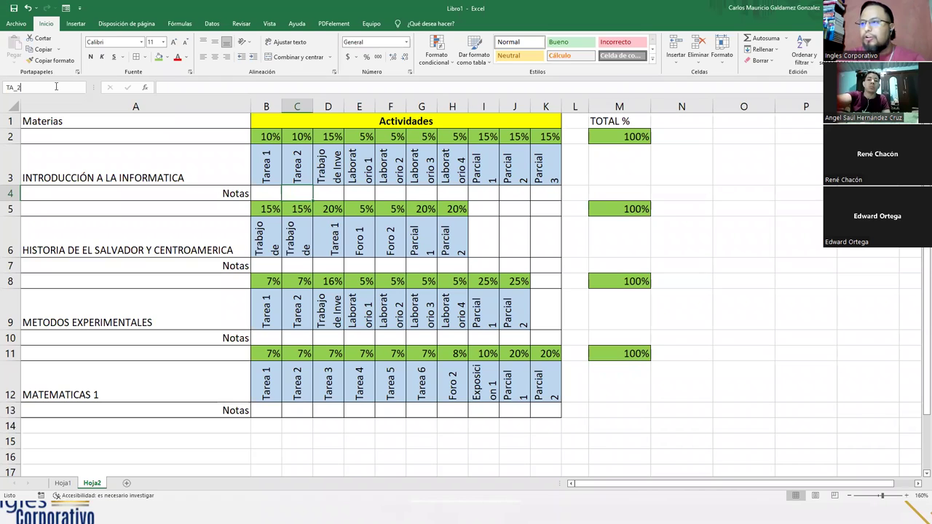
key(Return)
Name the research assignment (Trabajo de Inve...) grade cell D4 TB_1 in the first Notas row.
click(329, 194)
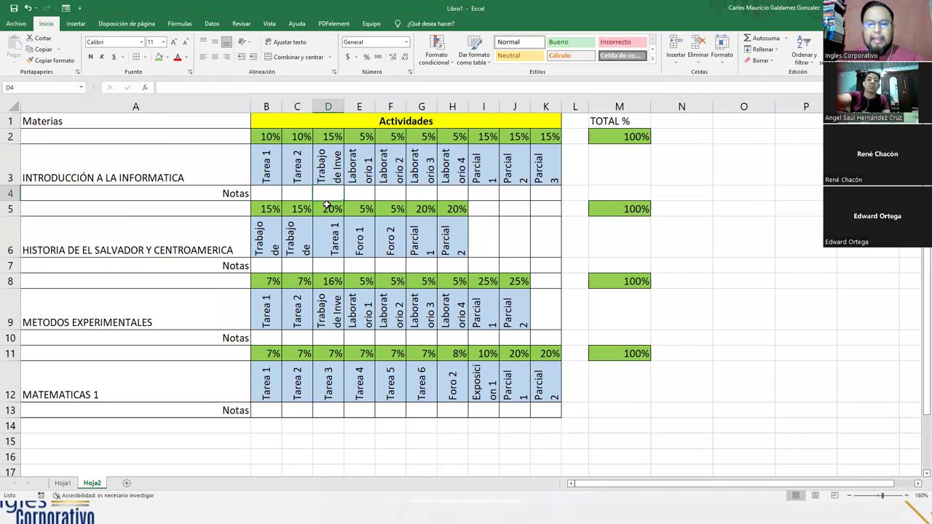
text(T)
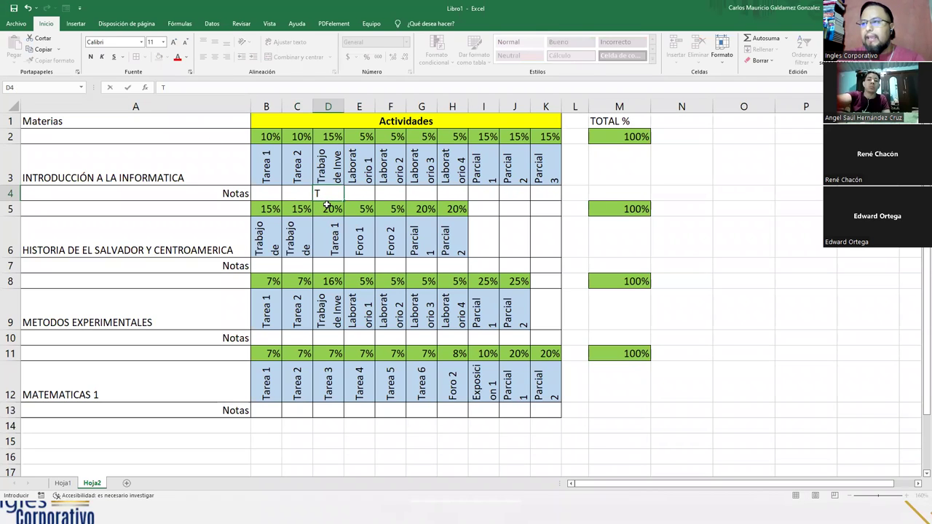
key(Escape)
click(54, 88)
text(T)
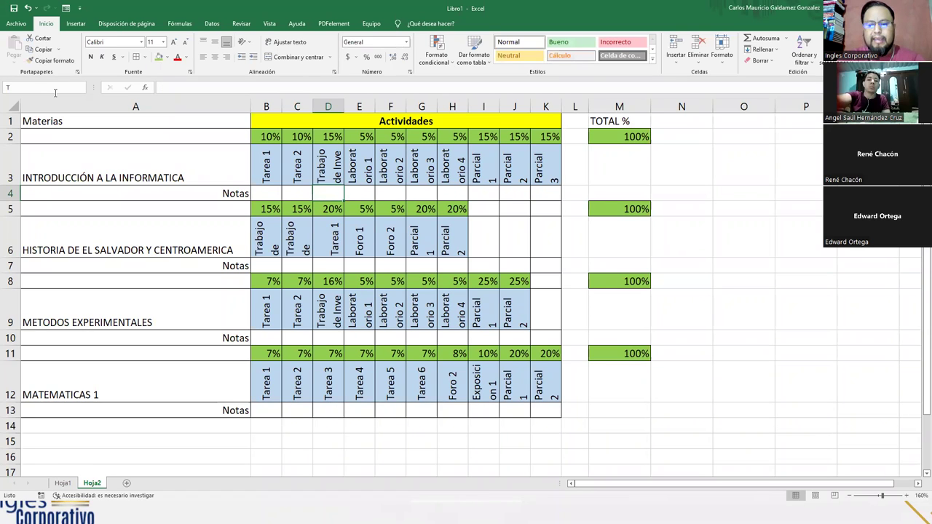
text(B_1)
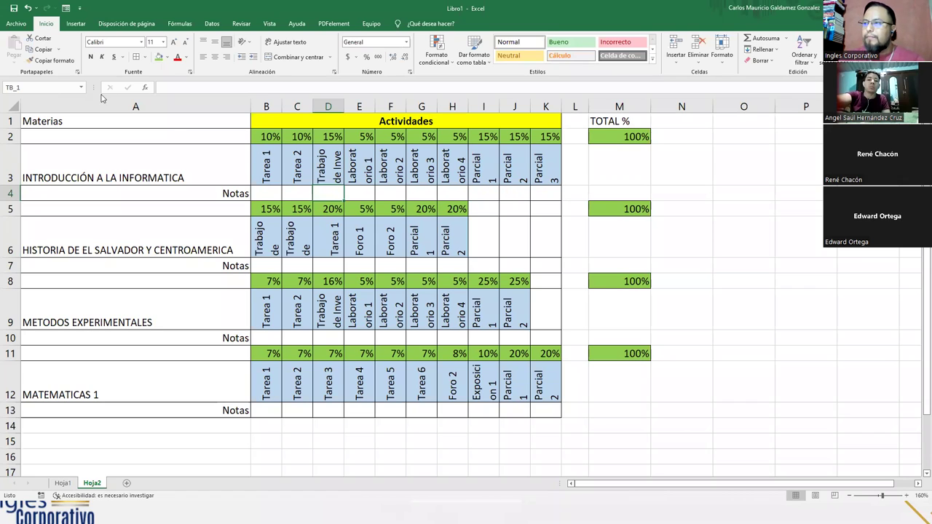
Try to name the Laboratorio 1 grade cell E4 LAB1, and return to the start of the sheet.
click(359, 195)
click(68, 89)
text(LAB)
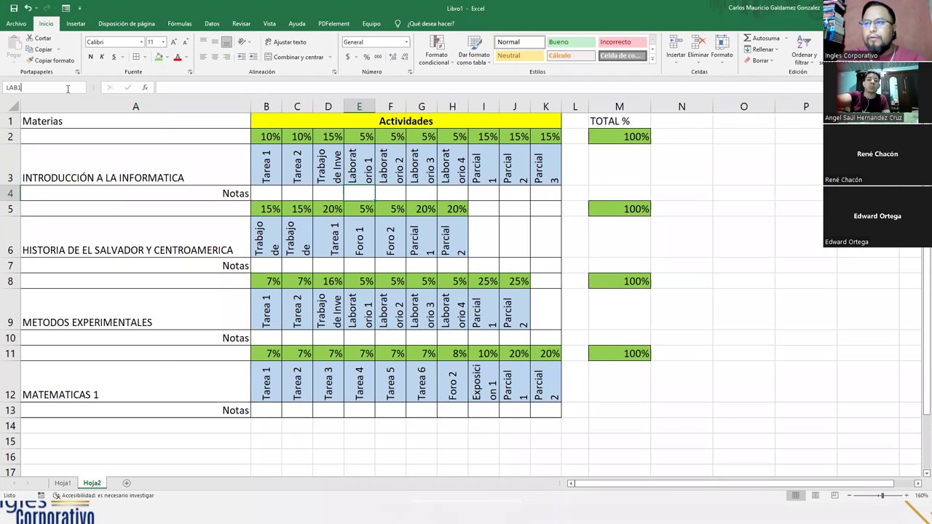
key(Return)
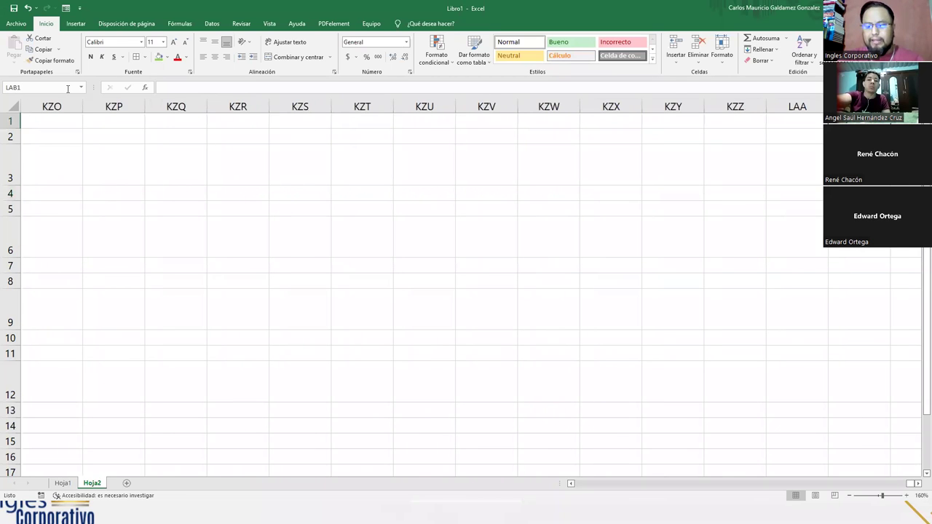
key(ctrl+Home)
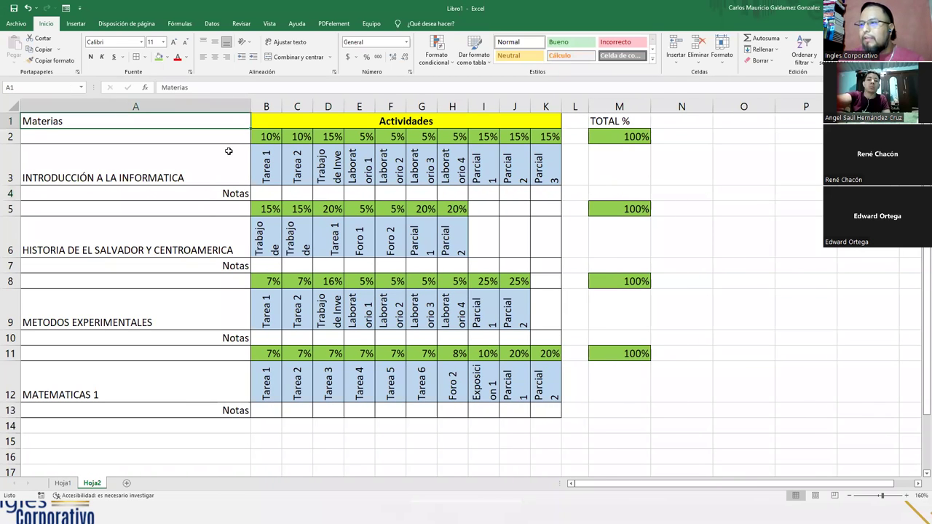
Name the Laboratorio 1 grade cell E4 Lab_1 in the first Notas row.
click(362, 195)
click(36, 86)
key(BackSpace)
text(Lab_1)
key(Return)
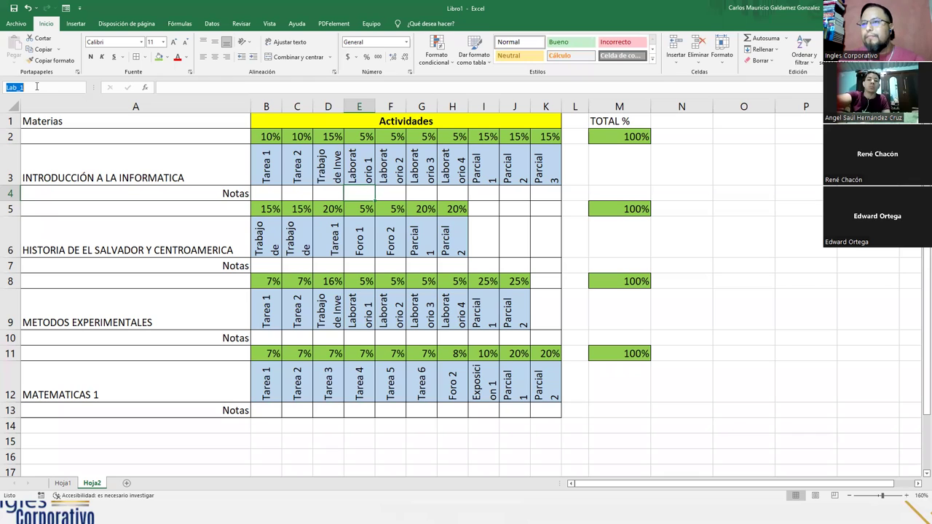
Name the Laboratorio 2 grade cell F4 Lab_2 in the first Notas row.
click(379, 194)
click(42, 88)
text(Lab2)
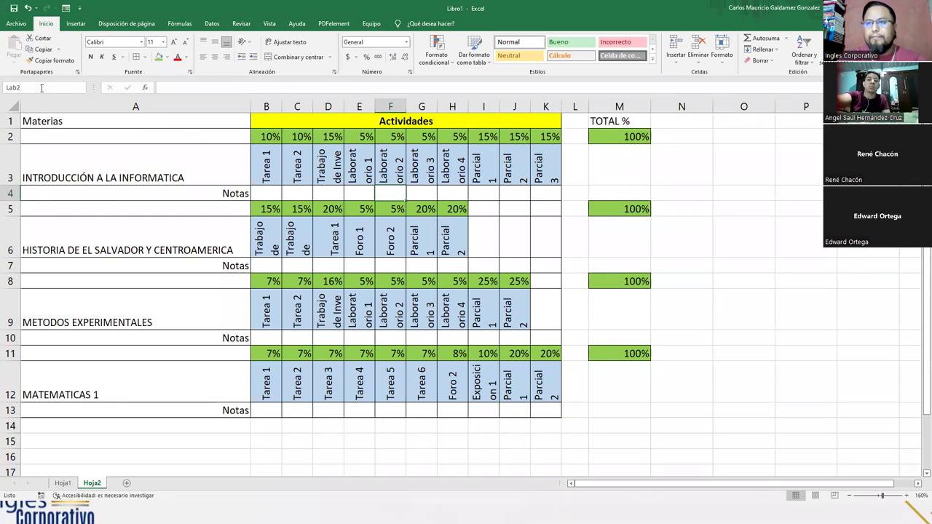
key(Return)
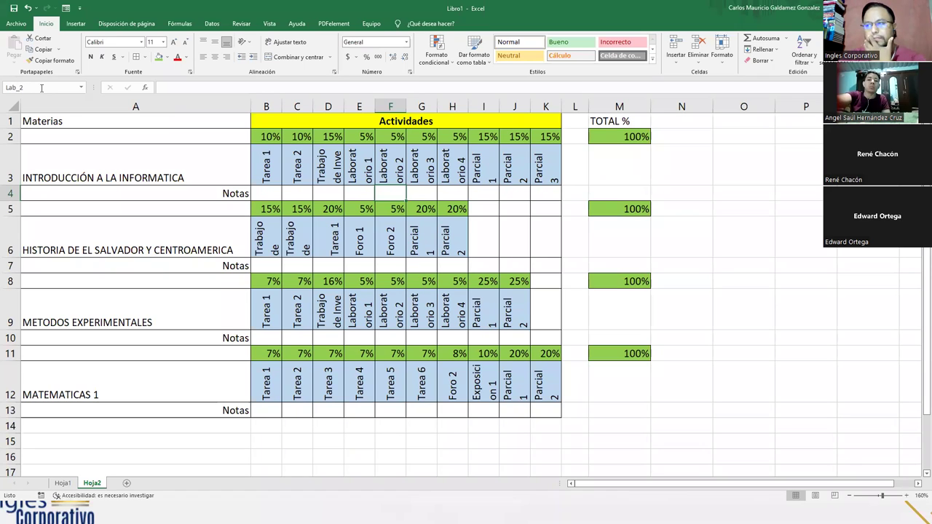
Name the Laboratorio 3 grade cell G4 Lab_3 in the first Notas row.
click(422, 194)
click(35, 88)
text(Lab3)
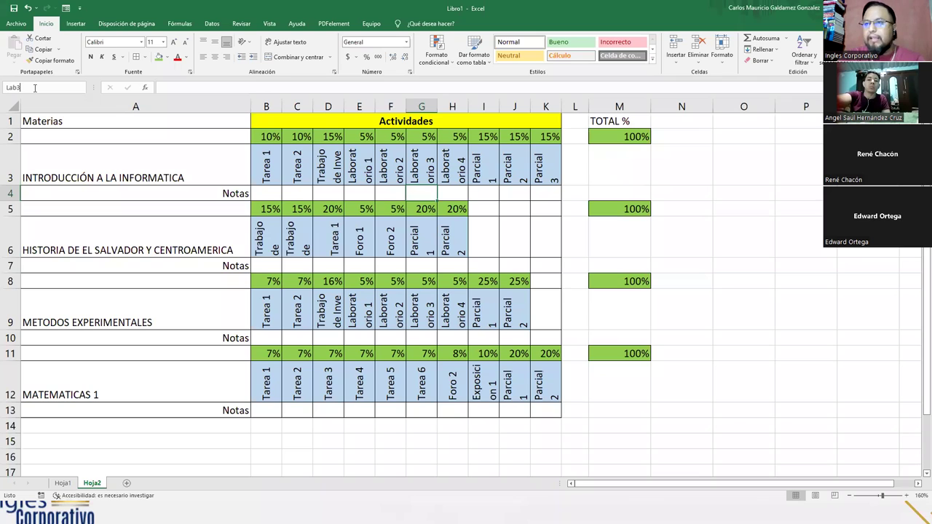
text(3)
key(Return)
Name the Laboratorio 4 grade cell H4 Lab_4 in the first Notas row.
click(441, 195)
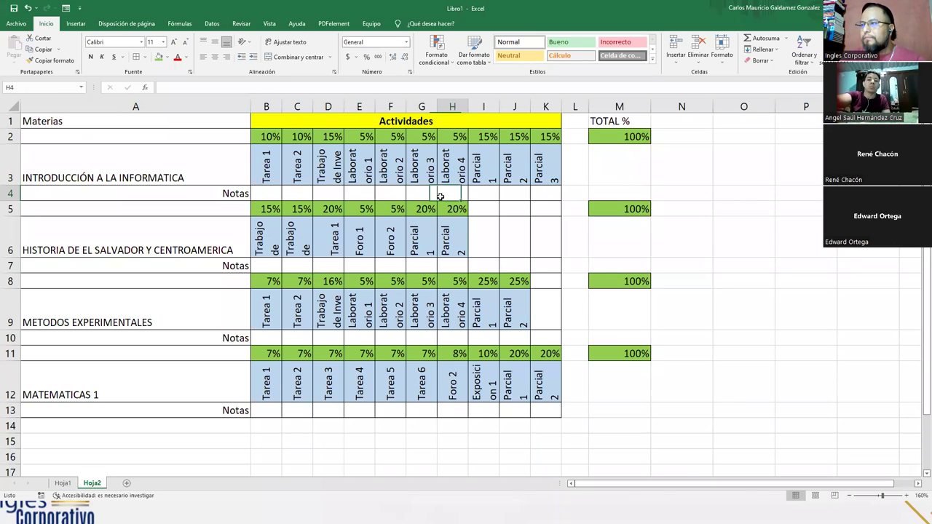
click(61, 87)
text(L)
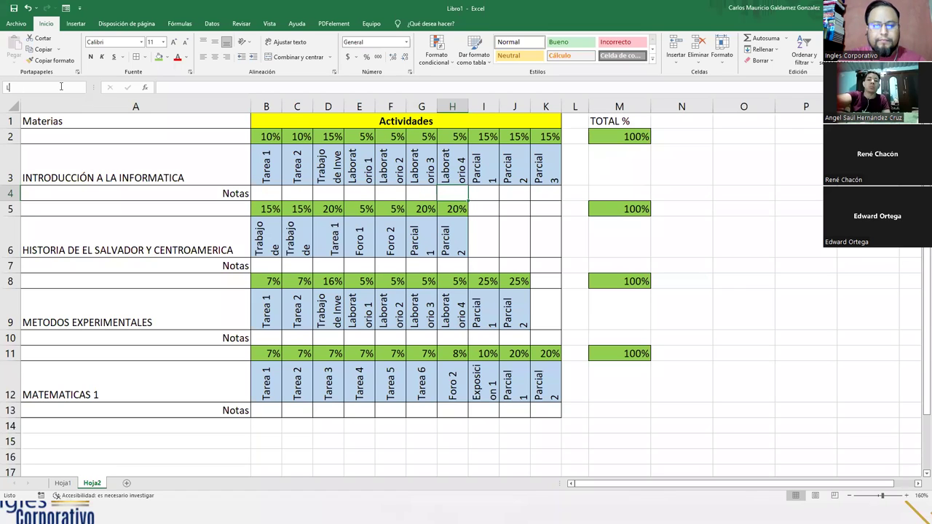
text(ab_4)
key(Return)
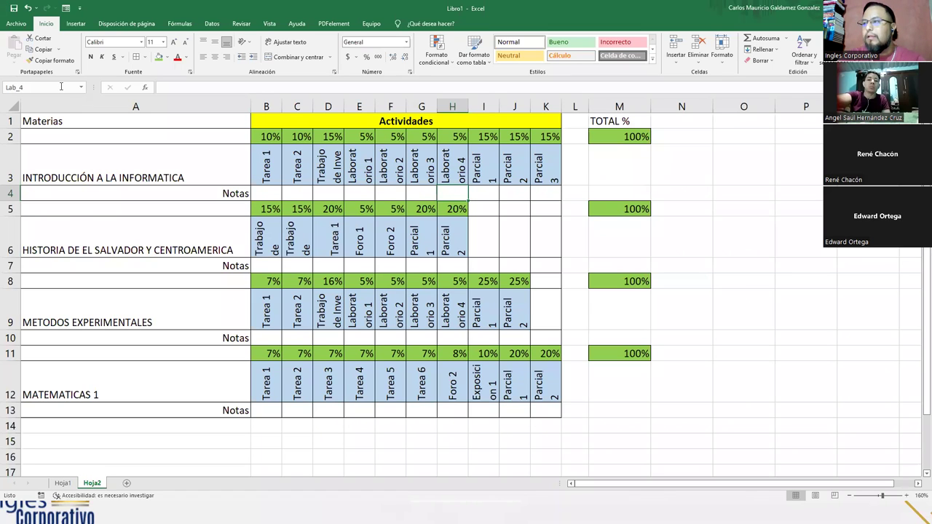
Name the Parcial 1 grade cell I4 Par_1 in the INTRODUCCIÓN A LA INFORMATICA Notas row.
click(496, 193)
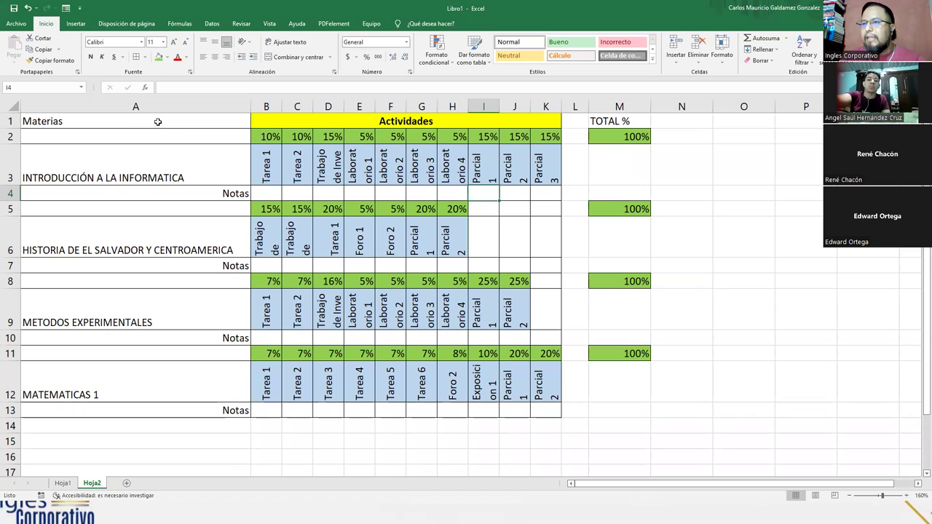
click(54, 87)
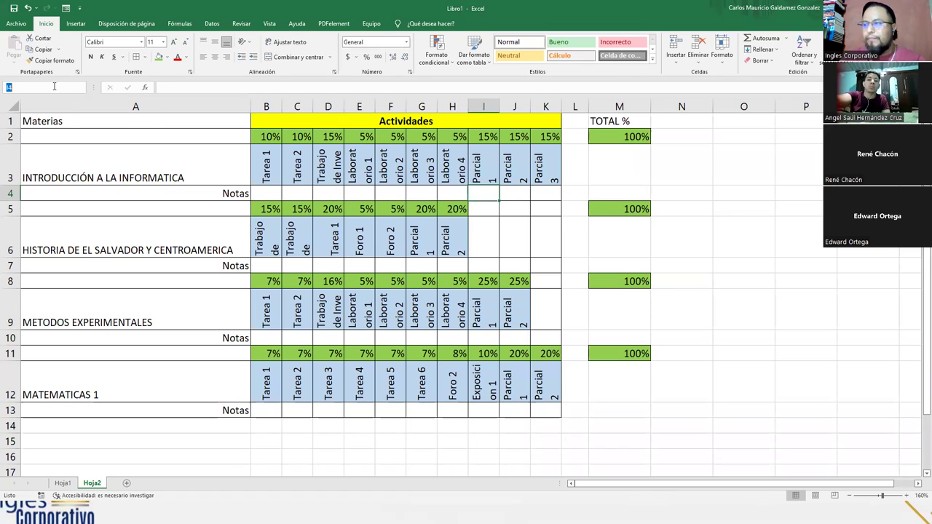
text(Par)
key(BackSpace)
key(BackSpace)
key(BackSpace)
text(Par_1)
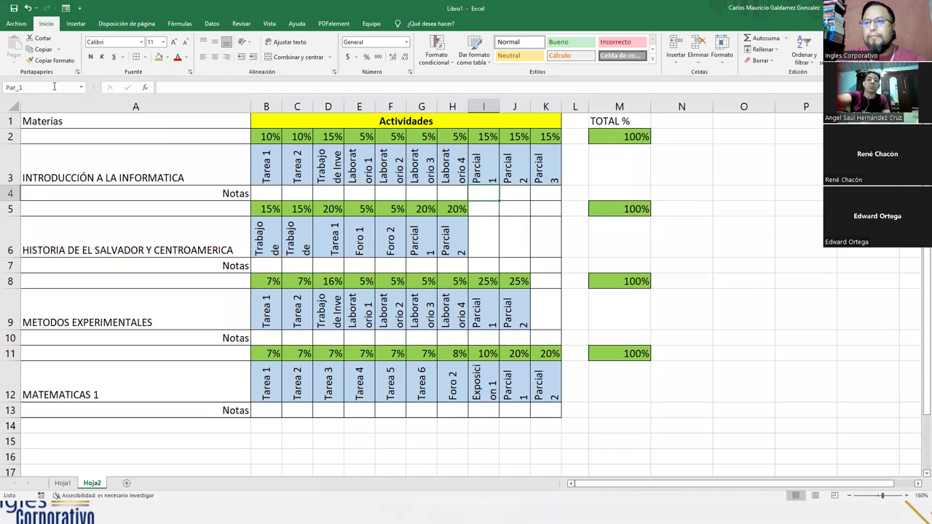
key(Return)
Name the Parcial 2 grade cell J4 Par_2 in the INTRODUCCIÓN A LA INFORMATICA Notas row.
click(513, 193)
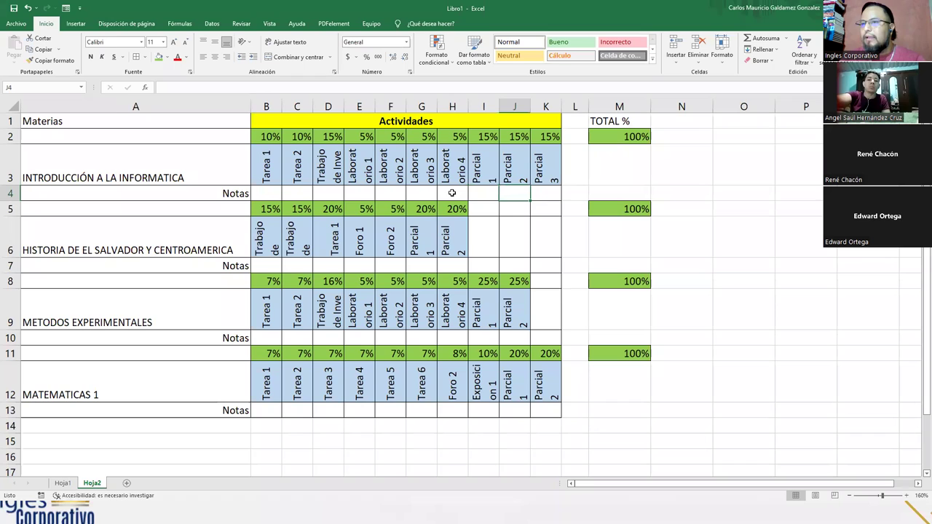
click(62, 87)
text(Par)
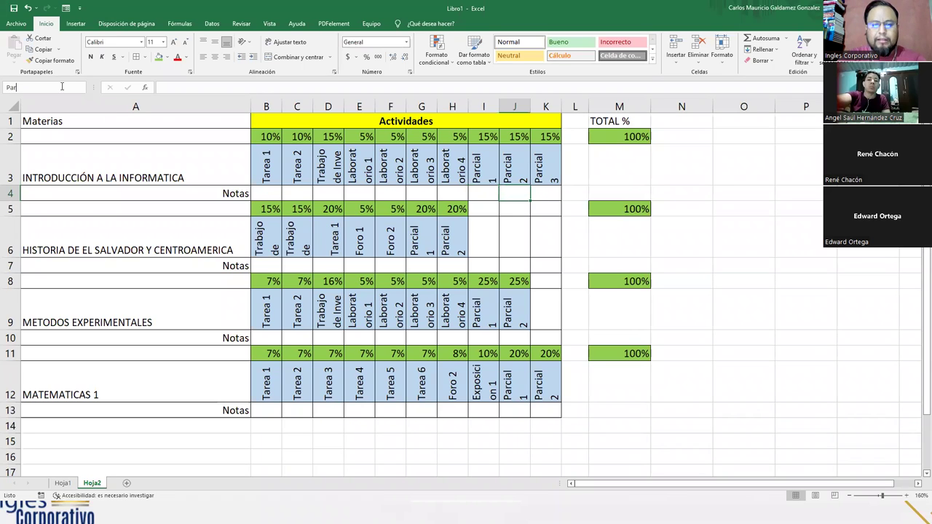
text(_2)
key(Return)
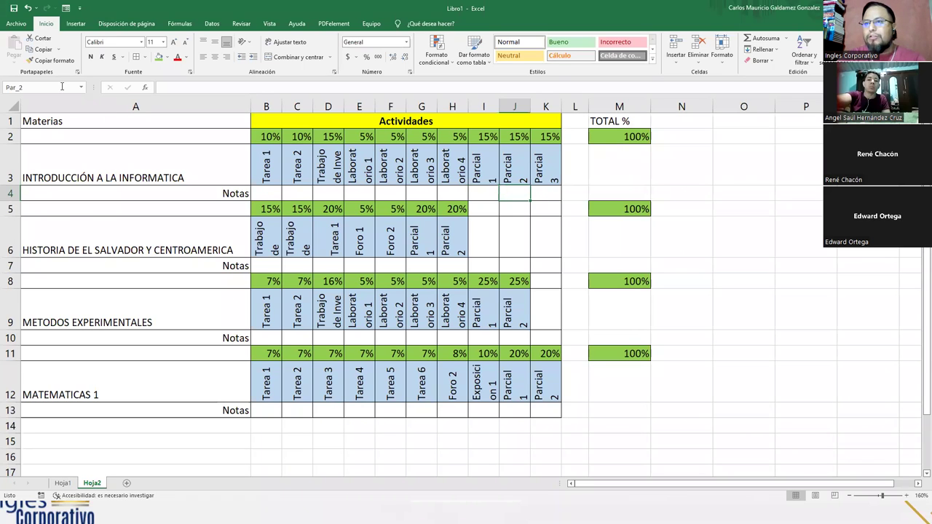
Name the Parcial 3 grade cell K4 Par_3 in the INTRODUCCIÓN A LA INFORMATICA Notas row.
click(539, 196)
text(Par)
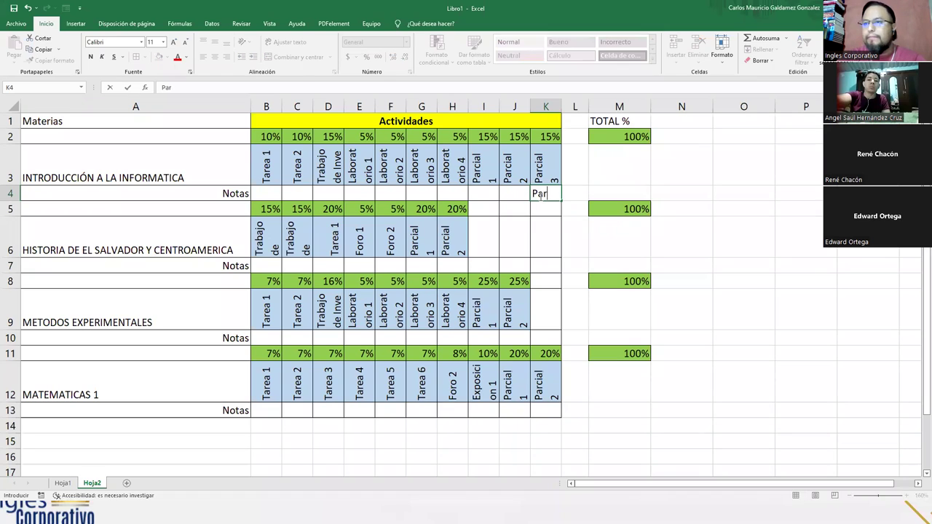
key(Escape)
click(66, 85)
text(Par_3)
key(Return)
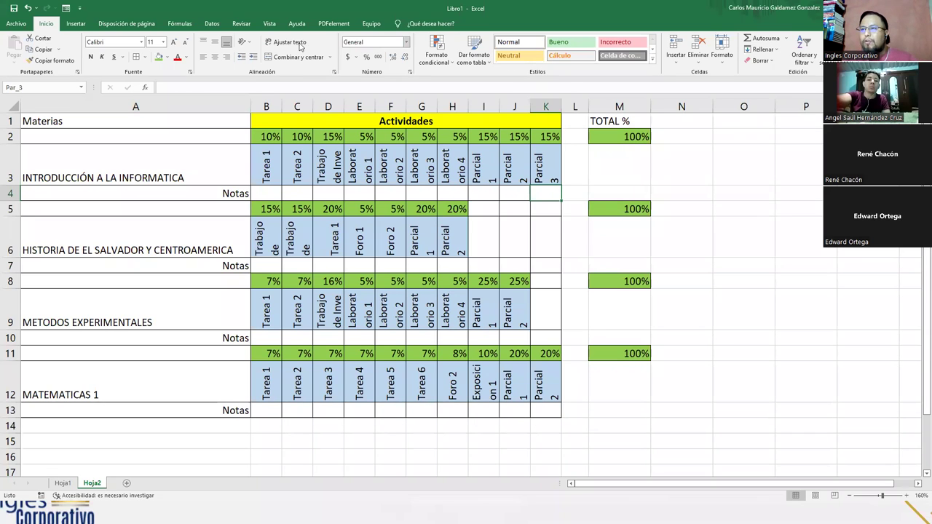
Review the workbook's defined names and the ranges they refer to in the name manager.
click(212, 23)
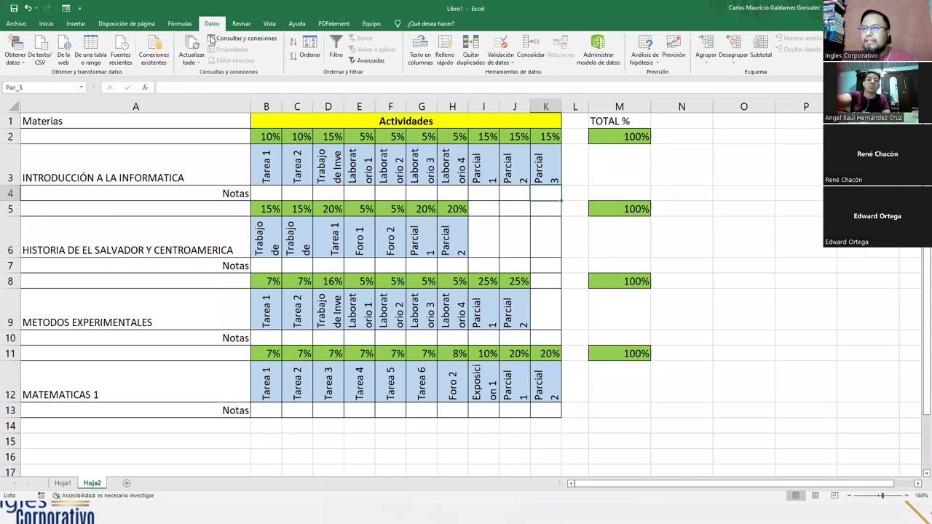
click(169, 24)
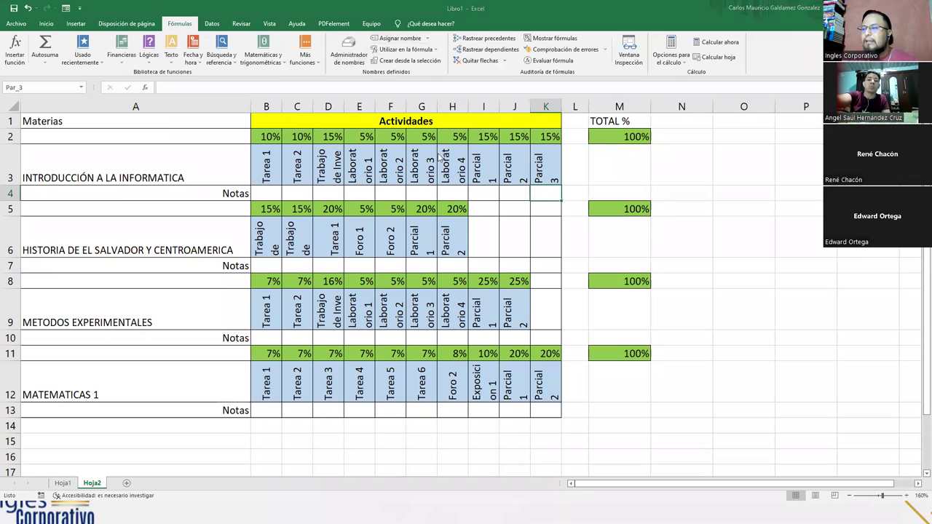
key(ctrl+F3)
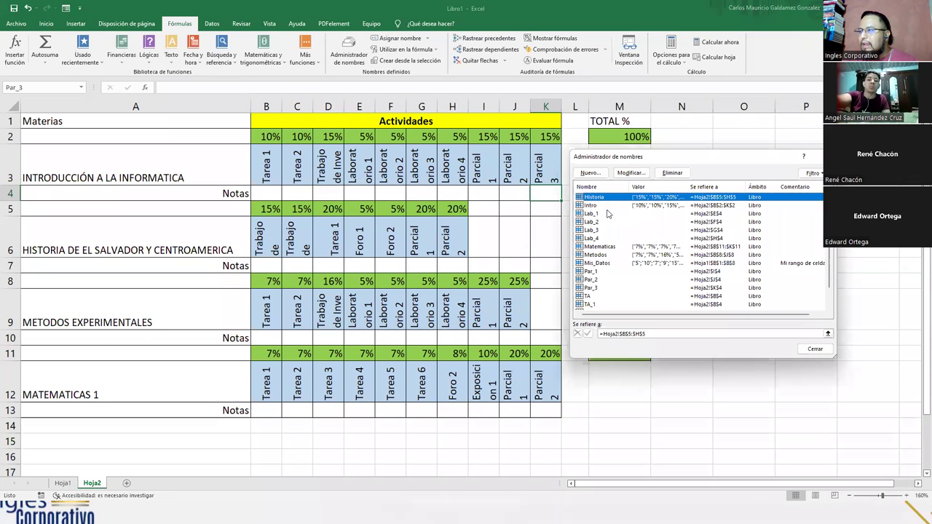
click(608, 213)
click(593, 206)
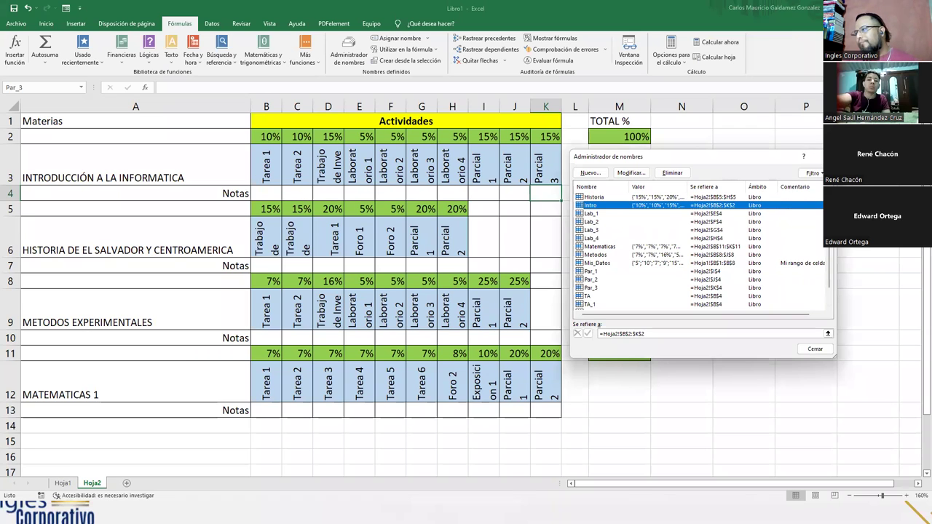
click(819, 155)
Start the INTRODUCCIÓN A LA INFORMATICA weighted grade formula in M3 with the two Tarea terms, =TA_1*B2+TA_2*C2.
click(619, 173)
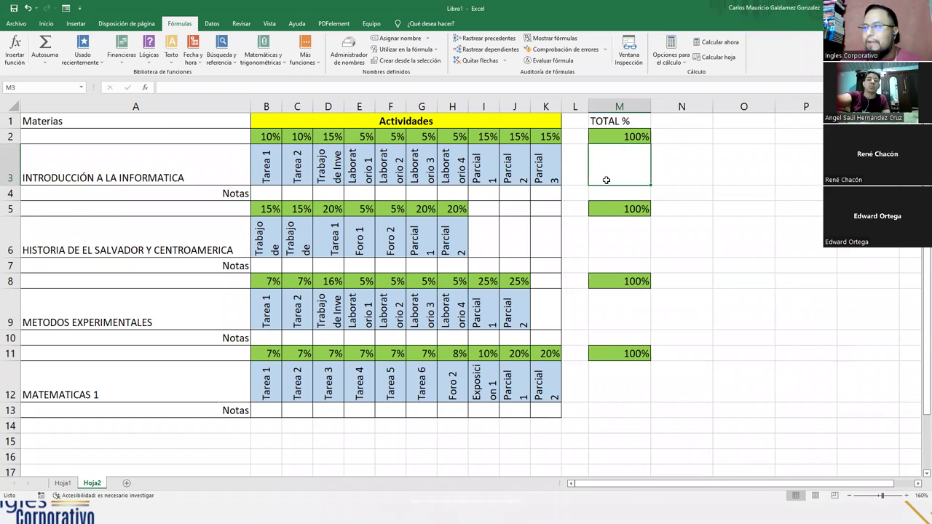
text(=)
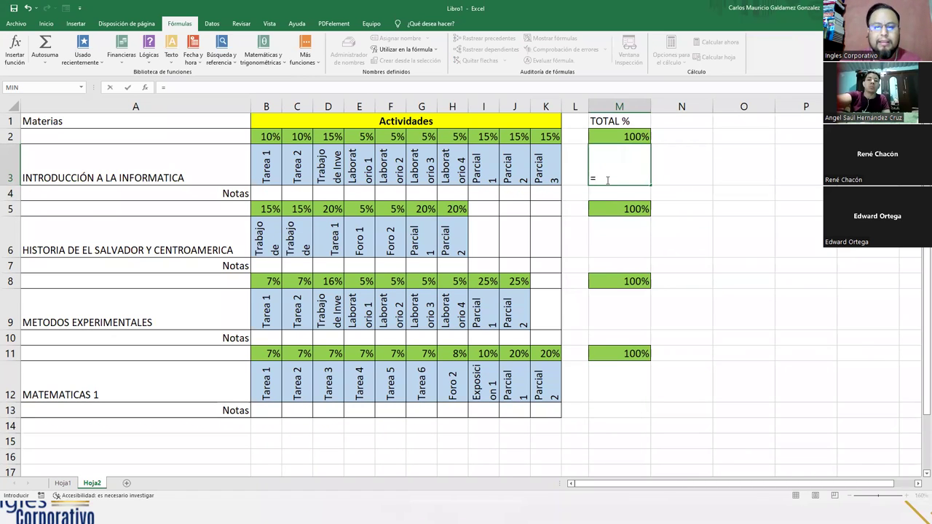
text(TA)
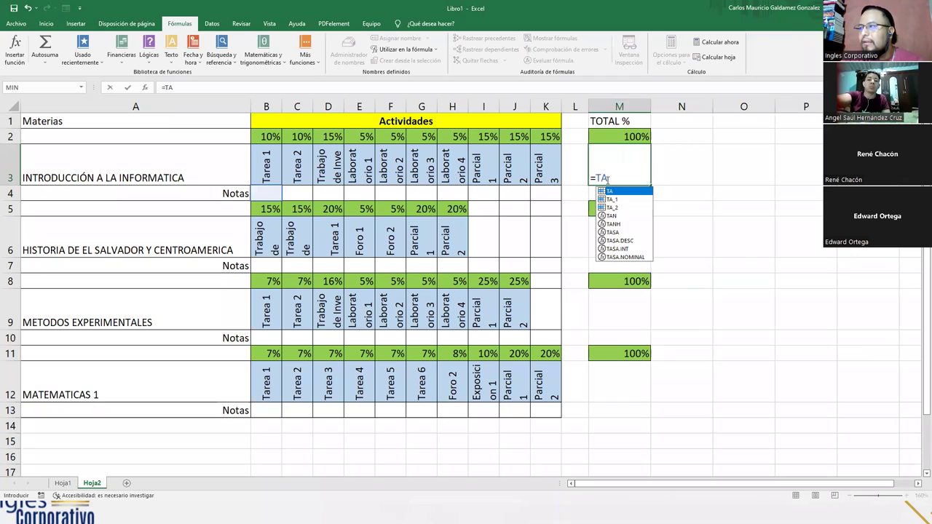
text(_1)
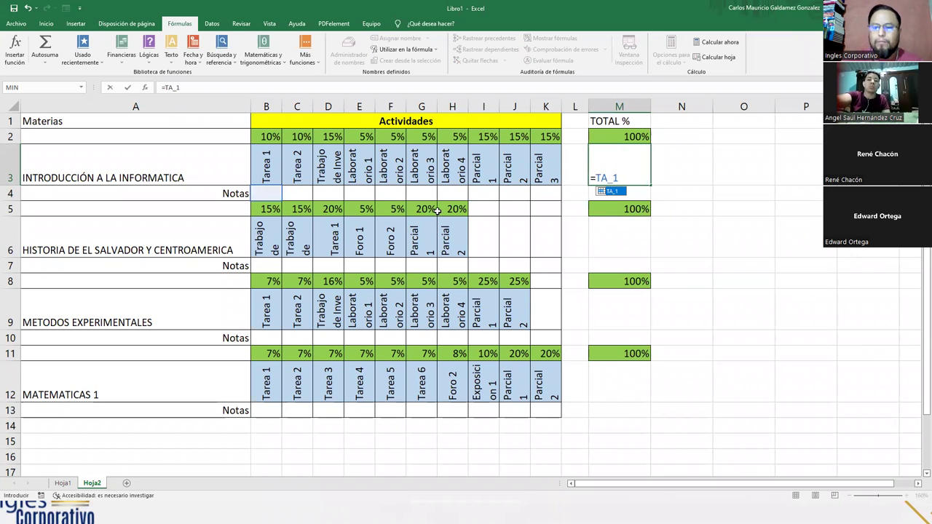
text(*)
click(270, 137)
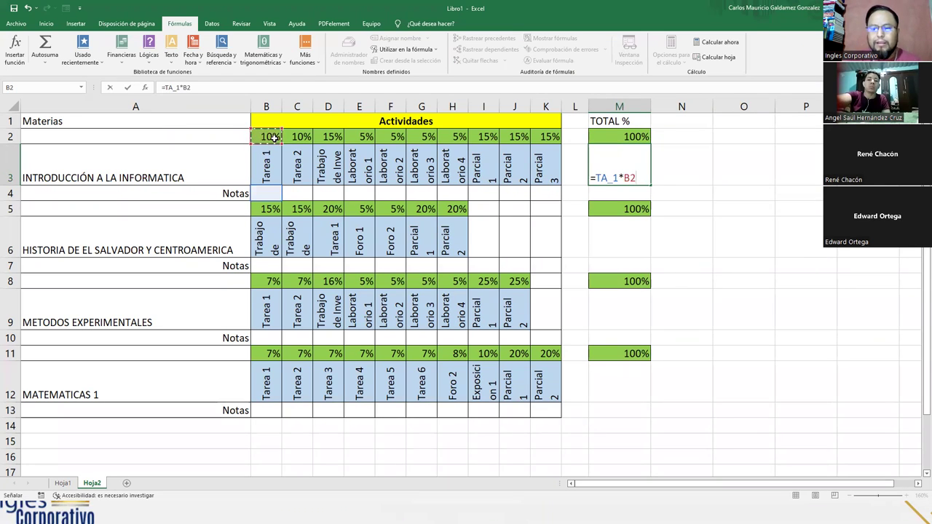
text(+)
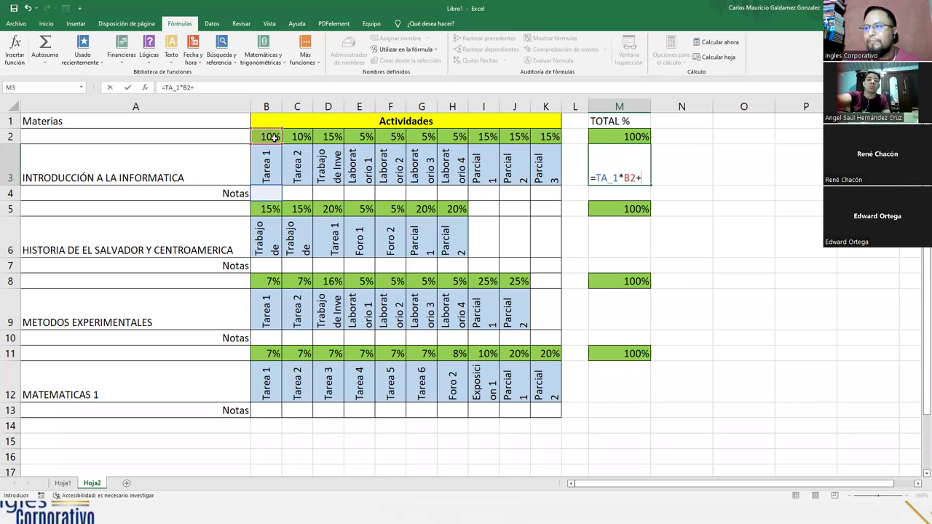
text(TA_)
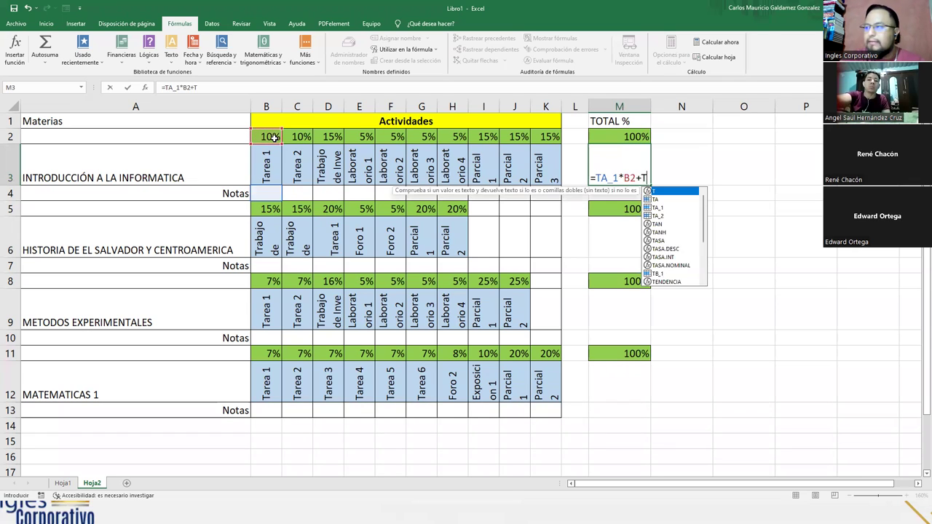
text(2*)
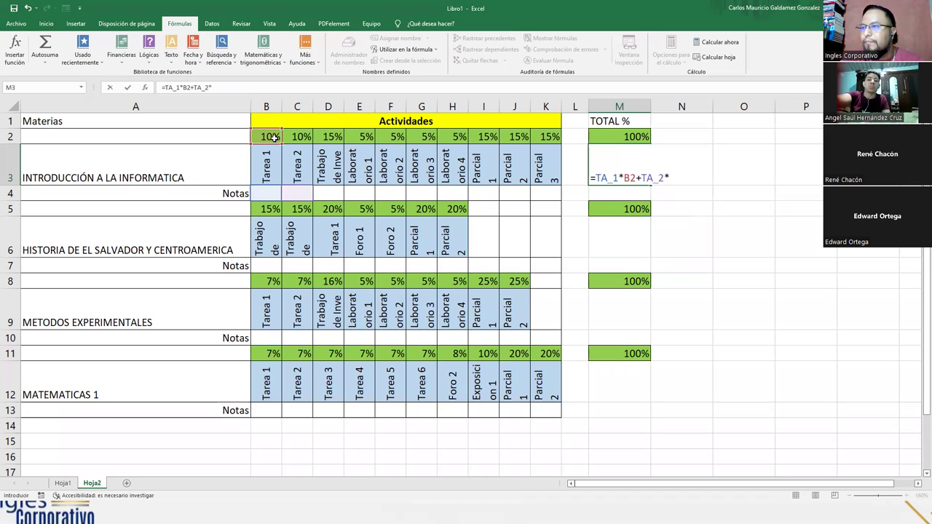
click(290, 137)
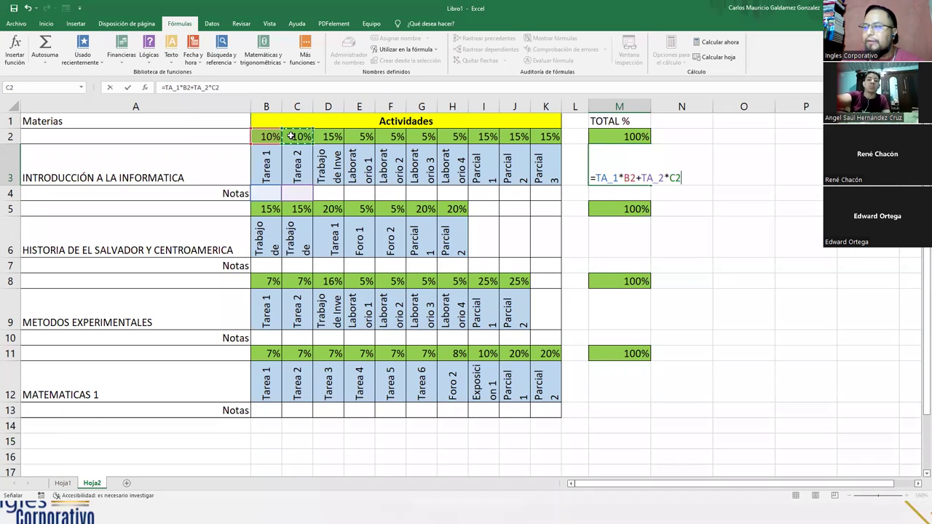
Extend the M3 formula with the research work and Laboratorio 1 terms, +TB_1*D2+Lab_1*E2.
text(+)
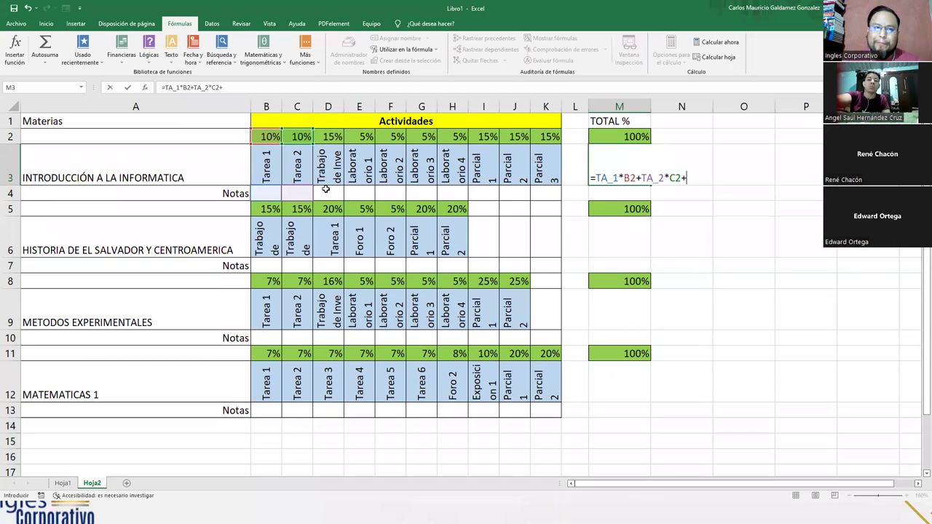
click(327, 190)
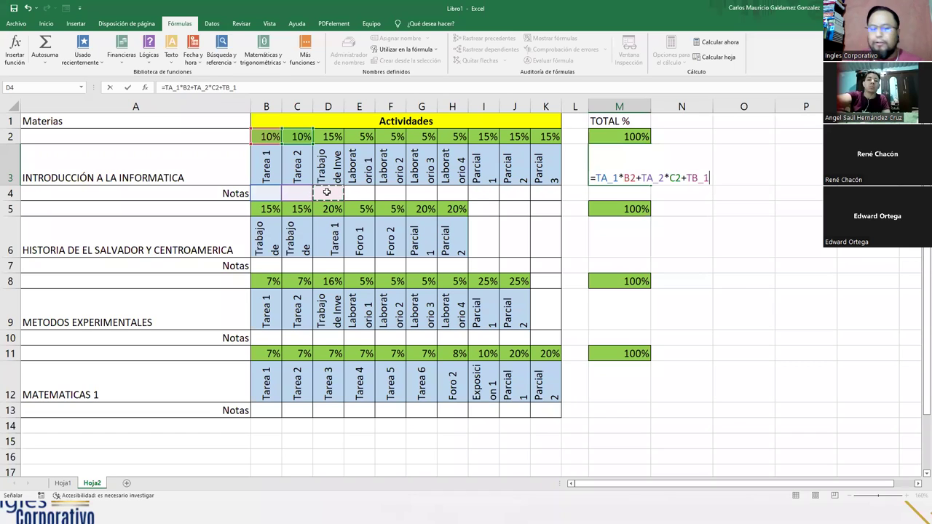
text(*)
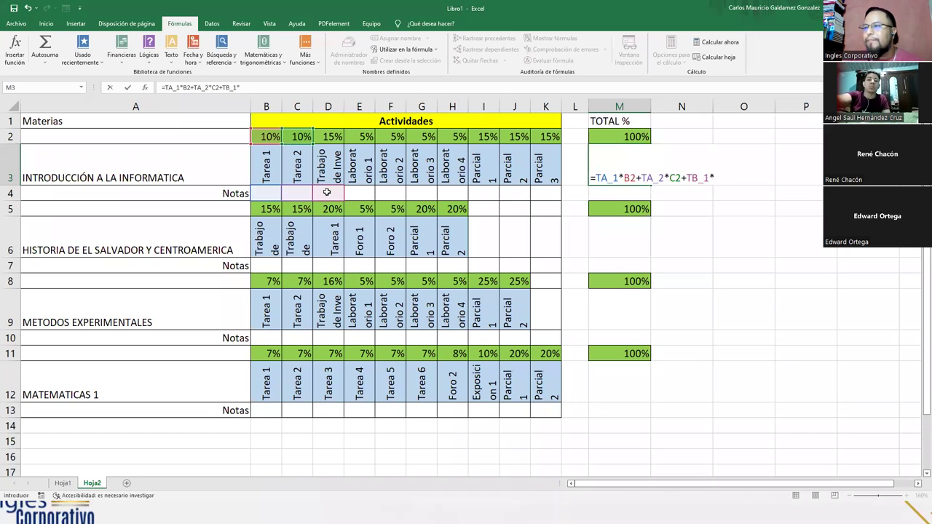
click(332, 137)
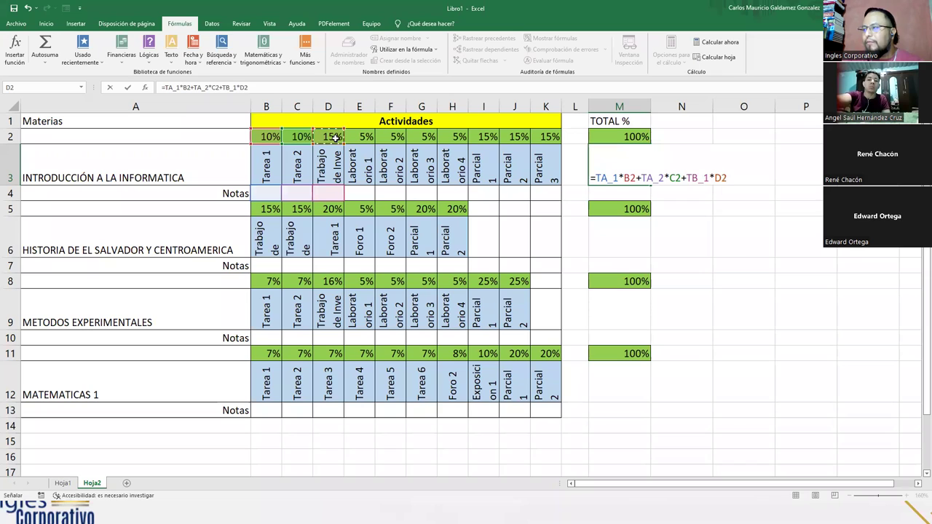
text(+)
click(354, 191)
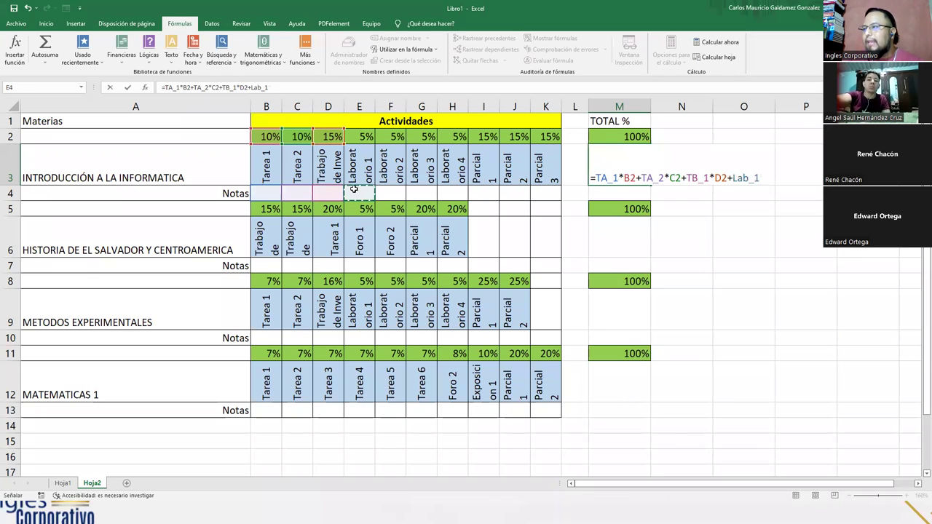
text(*)
click(356, 136)
Add the Laboratorio 2 and Laboratorio 3 terms, +Lab_2*F2+Lab_3*G2, to the M3 grade formula.
text(+)
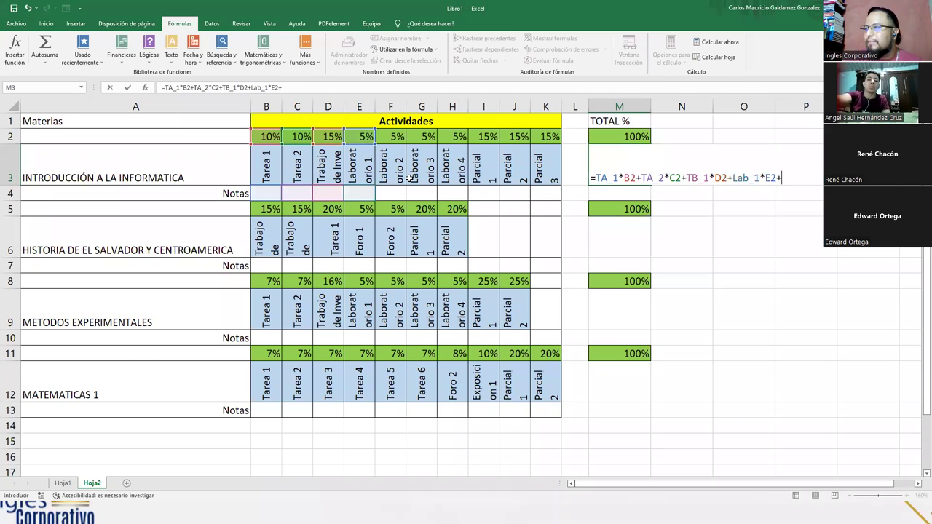
click(399, 190)
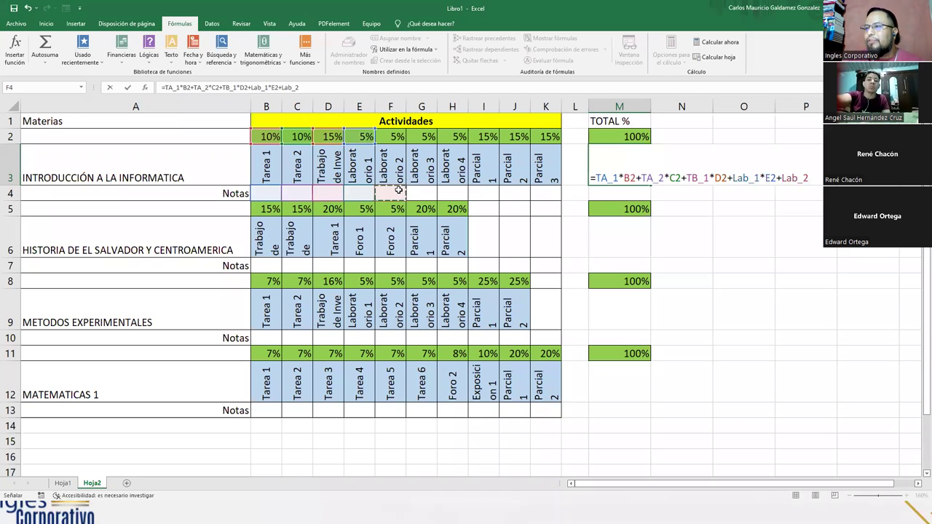
text(*)
click(388, 136)
text(+)
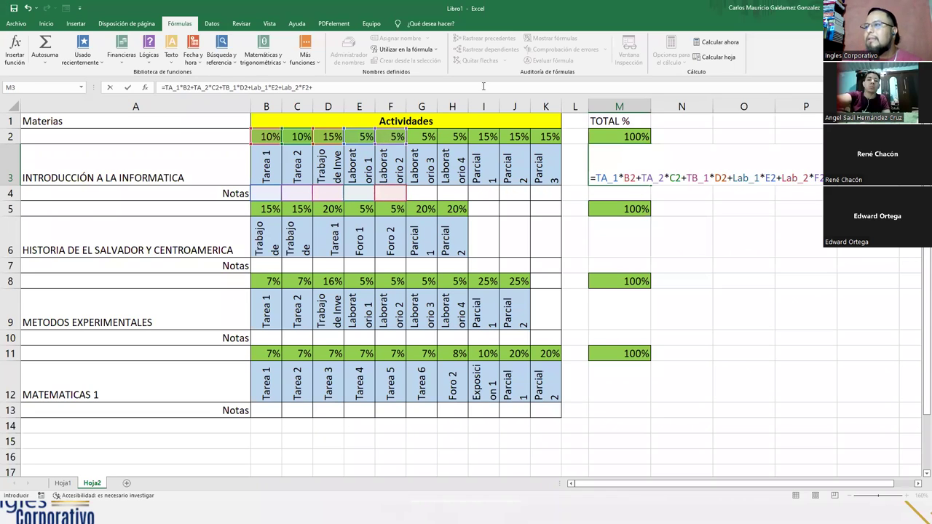
click(421, 192)
text(*)
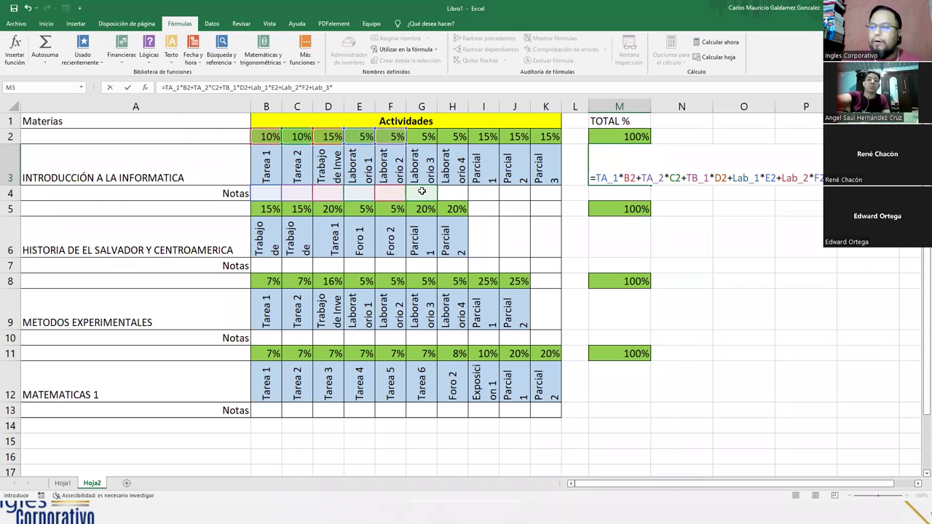
click(423, 138)
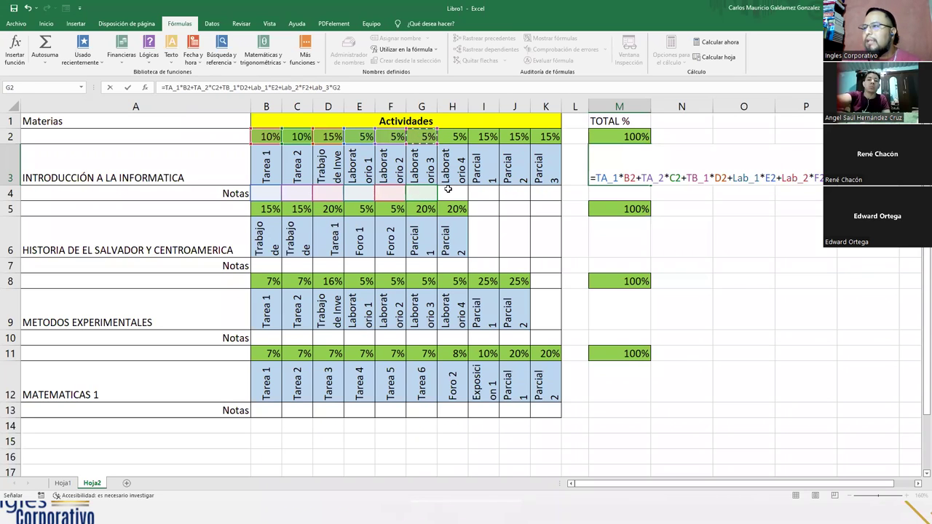
Add the Laboratorio 4 grade multiplied by its weight, +Lab_4*H2, to the M3 formula.
text(+)
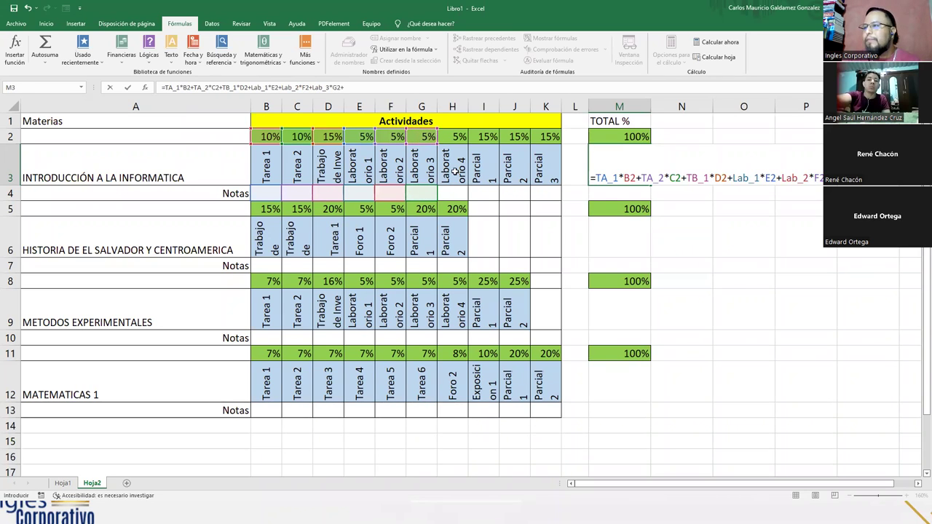
click(452, 190)
text(*)
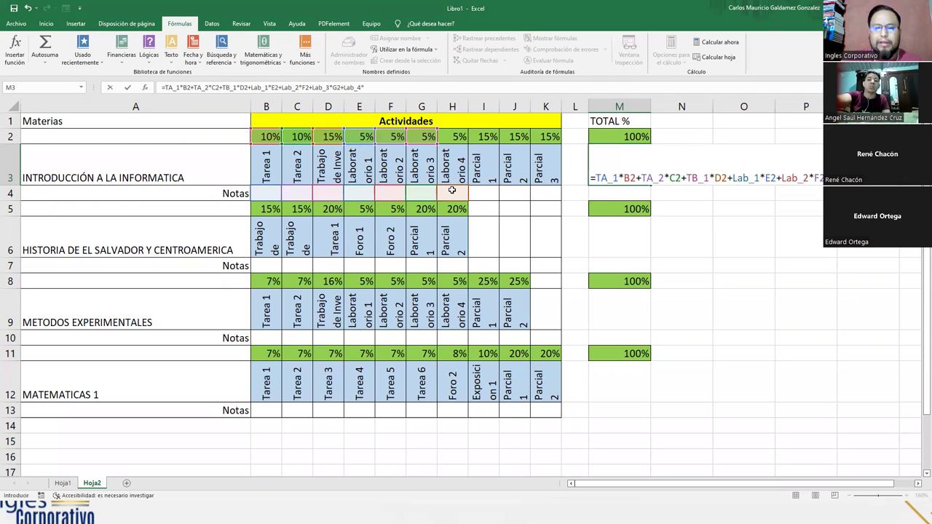
click(450, 137)
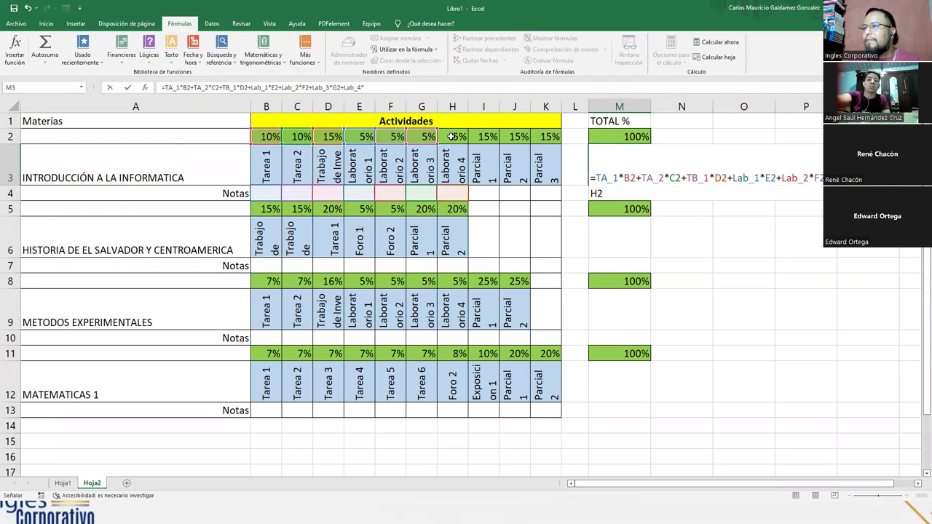
click(484, 191)
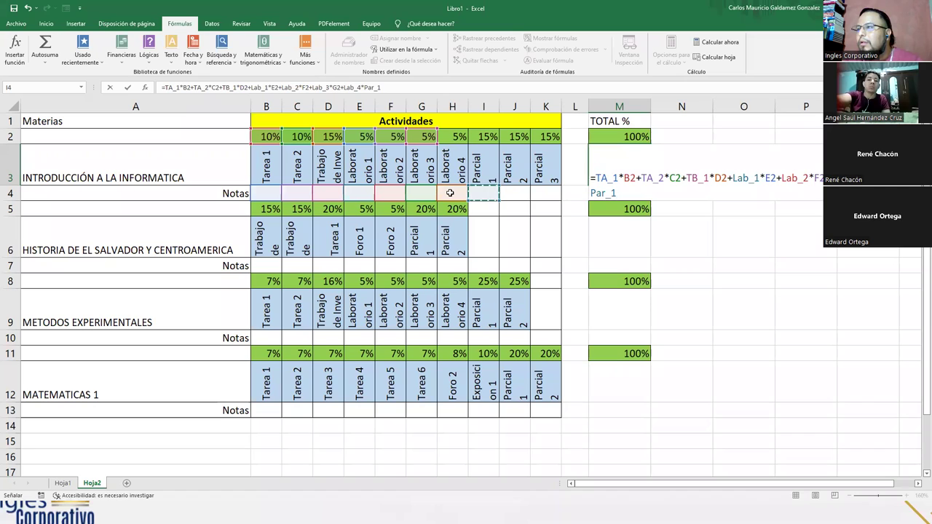
click(450, 139)
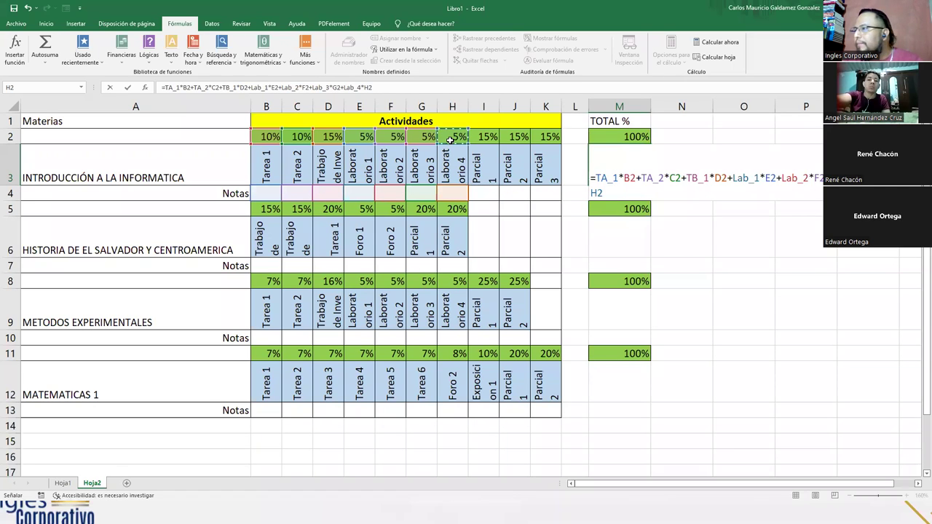
Append the Parcial 1 and Parcial 2 terms, +Par_1*I2+Par_2*J2, to the M3 grade formula.
text(+)
click(486, 194)
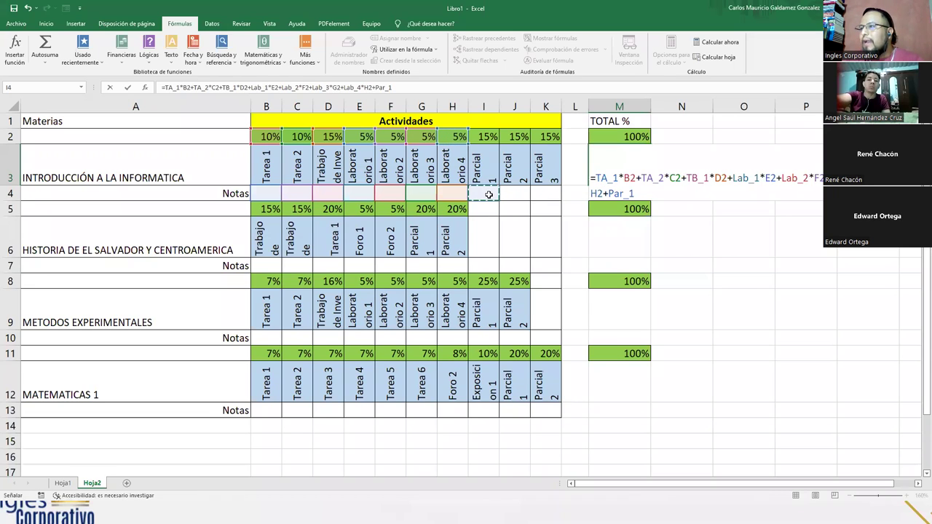
text(*)
click(477, 142)
text(+)
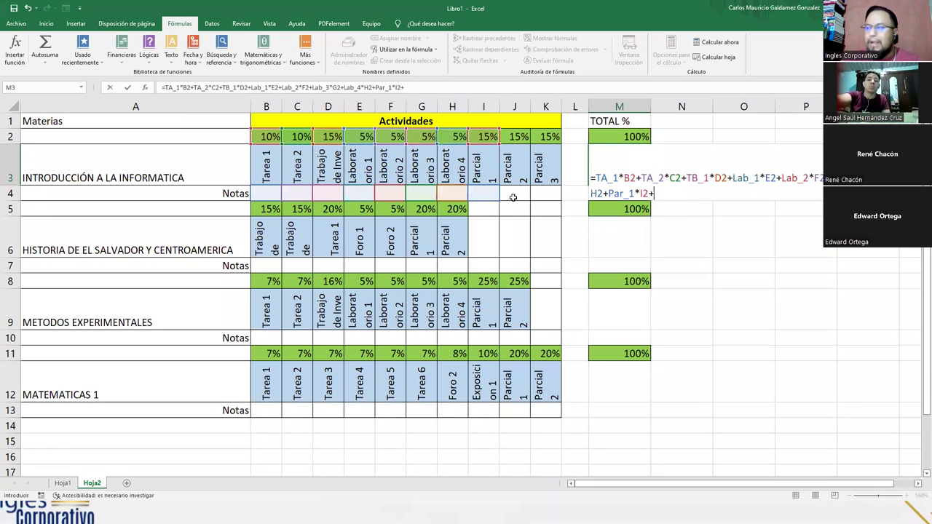
click(513, 198)
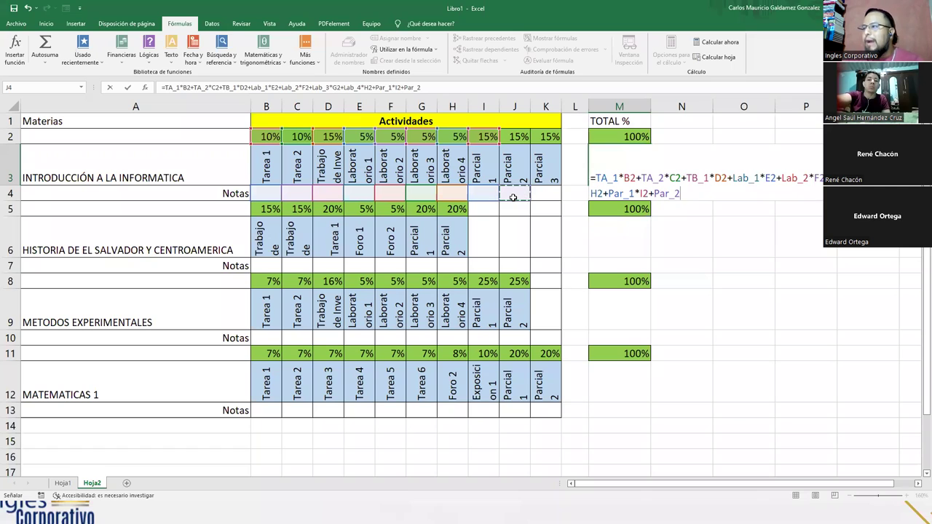
text(*)
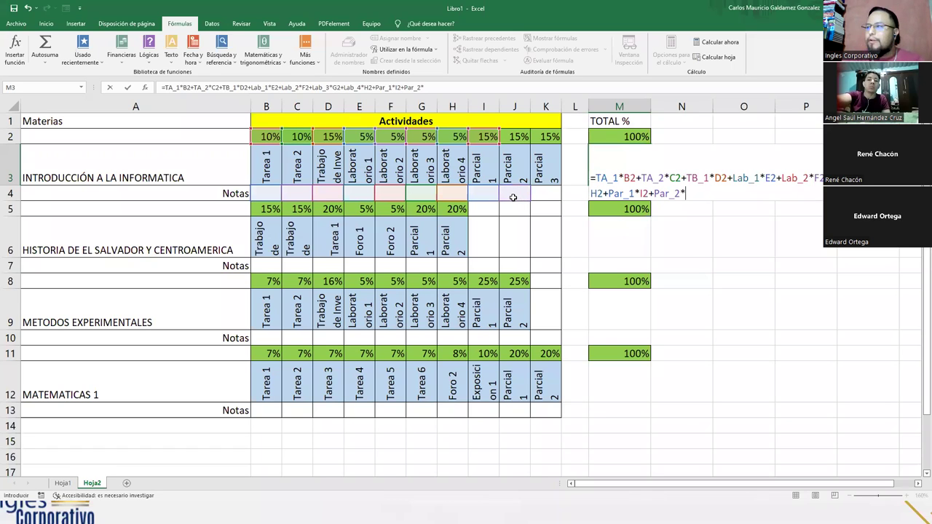
click(517, 137)
Complete the M3 formula with the Parcial 3 term, +Par_3*K2, and enter it in the cell.
text(+Par_3*)
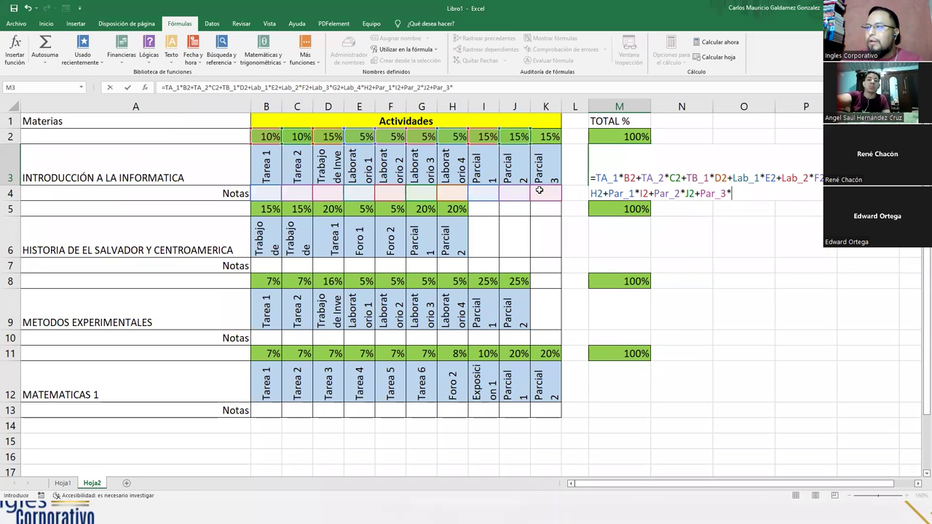
click(537, 136)
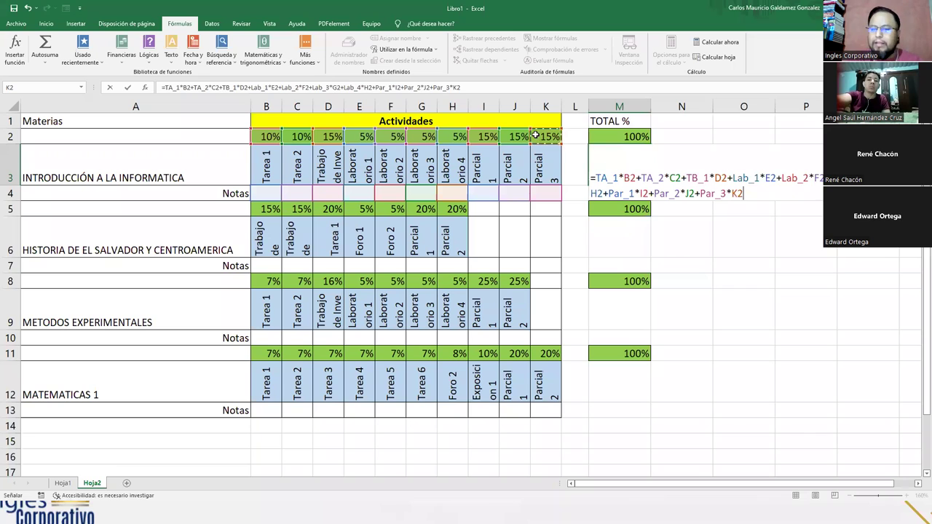
key(Return)
key(Up)
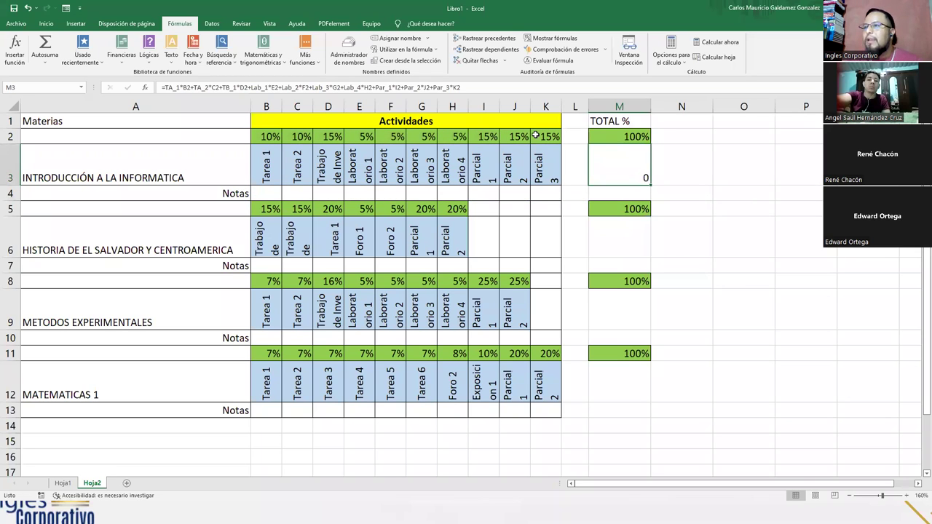
Format the M3 grade with one decimal, and enter 6.7 for Tarea 1 and 8 for Tarea 2 in the INTRODUCCIÓN A LA INFORMATICA Notas row.
click(46, 23)
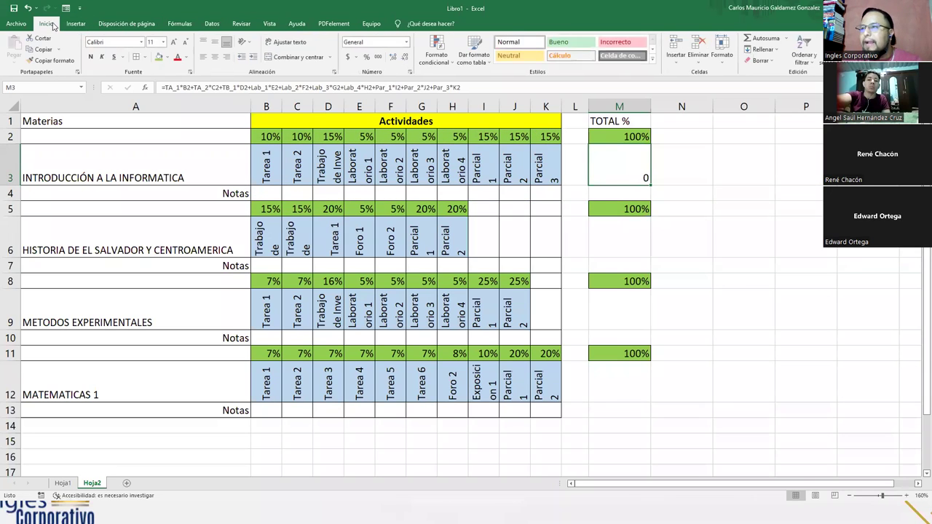
click(392, 58)
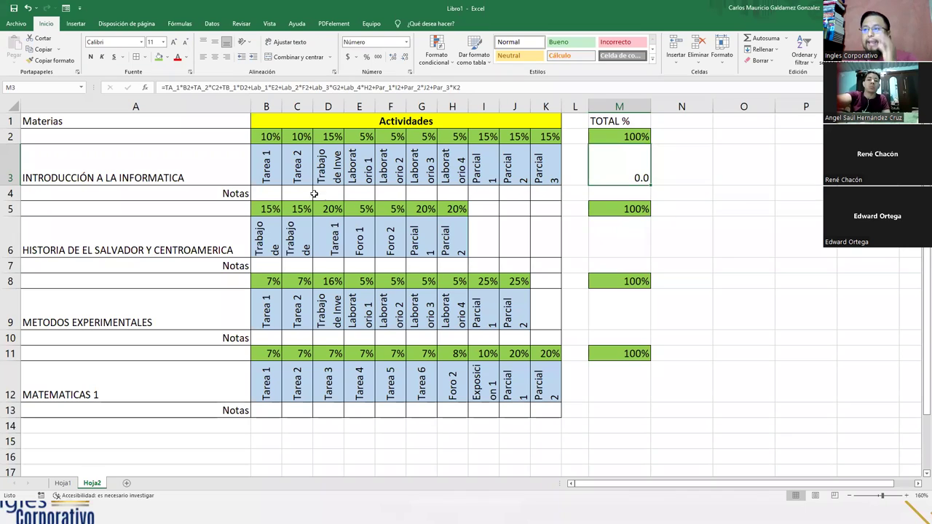
click(279, 194)
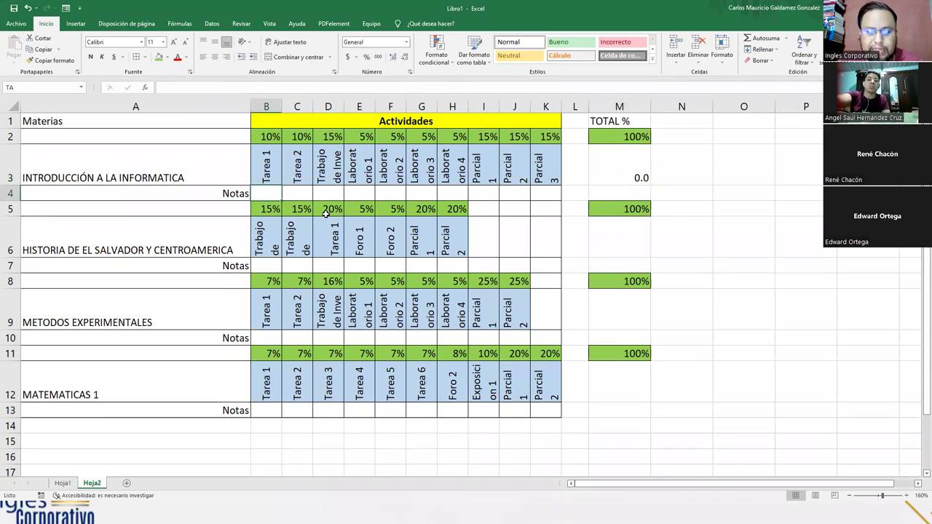
text(6.7)
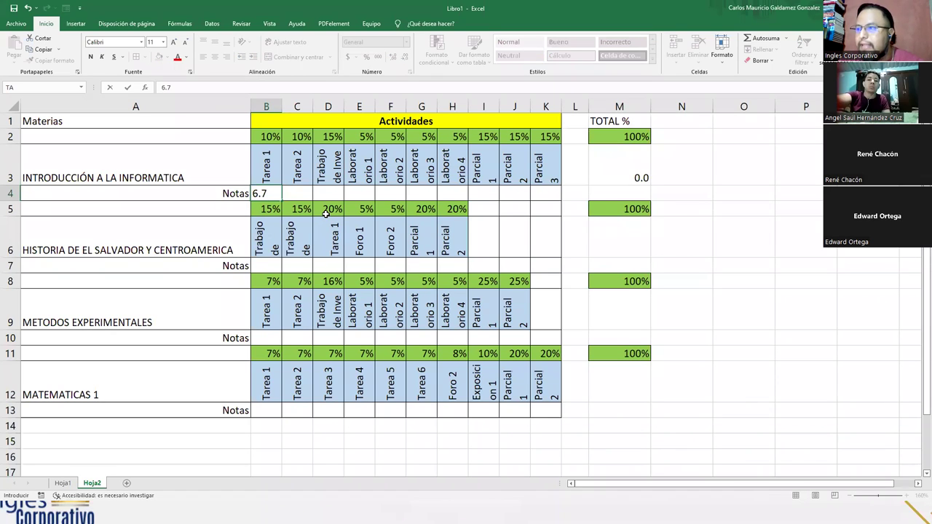
key(Tab)
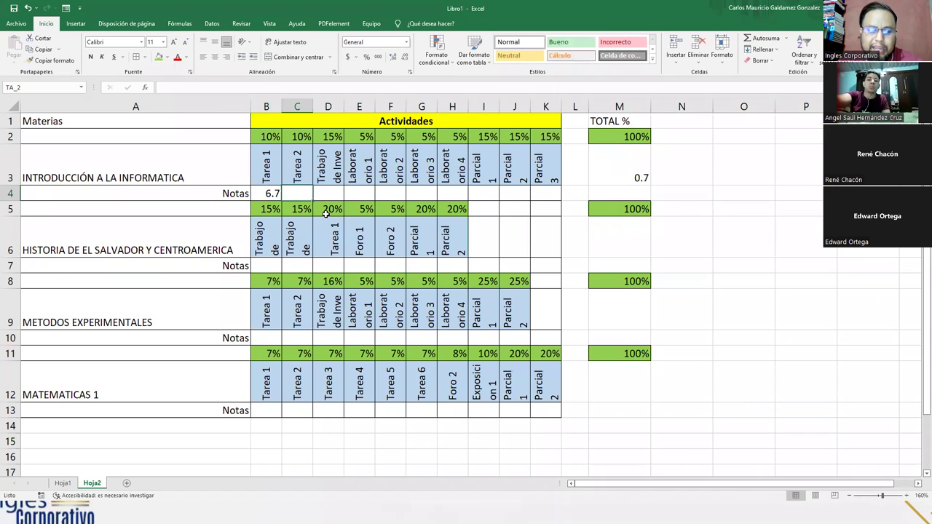
text(8)
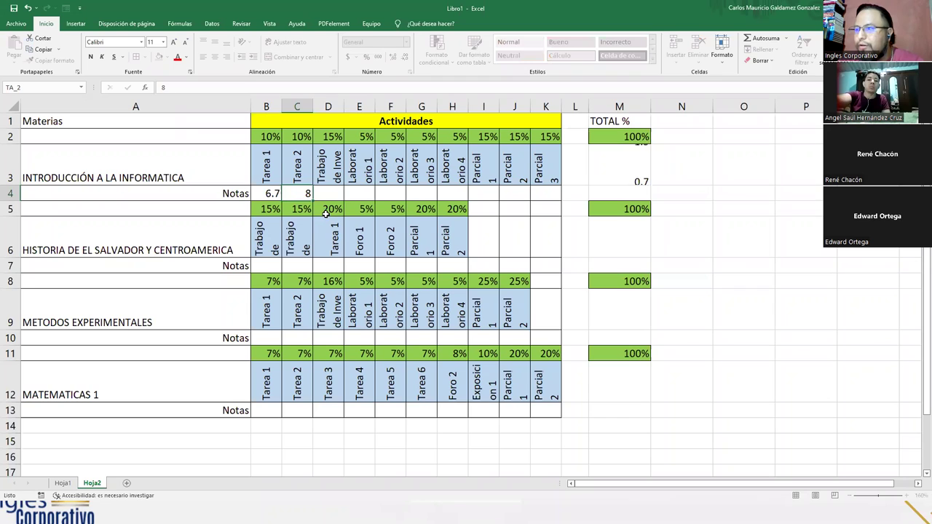
key(Tab)
Format the INTRODUCCIÓN A LA INFORMATICA grade cells B4:K4 to show one decimal place.
drag(261, 193, 547, 194)
click(393, 57)
click(405, 57)
In row 4, enter 9 for the research assignment in D4 and 8, 9, 10 and 10 for Laboratorio 1 through Laboratorio 4.
click(333, 193)
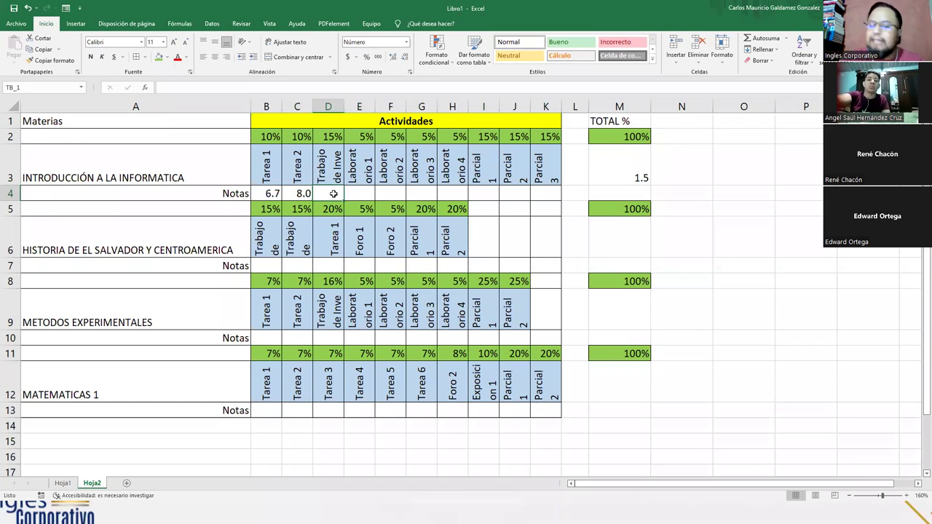
text(9)
key(Tab)
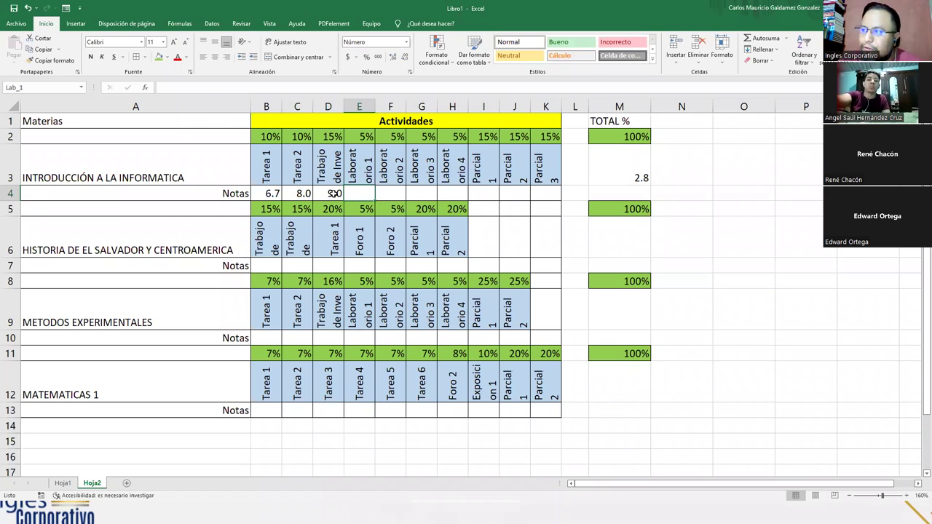
text(8)
key(Tab)
text(9)
key(Tab)
text(10)
key(Tab)
text(10)
key(Tab)
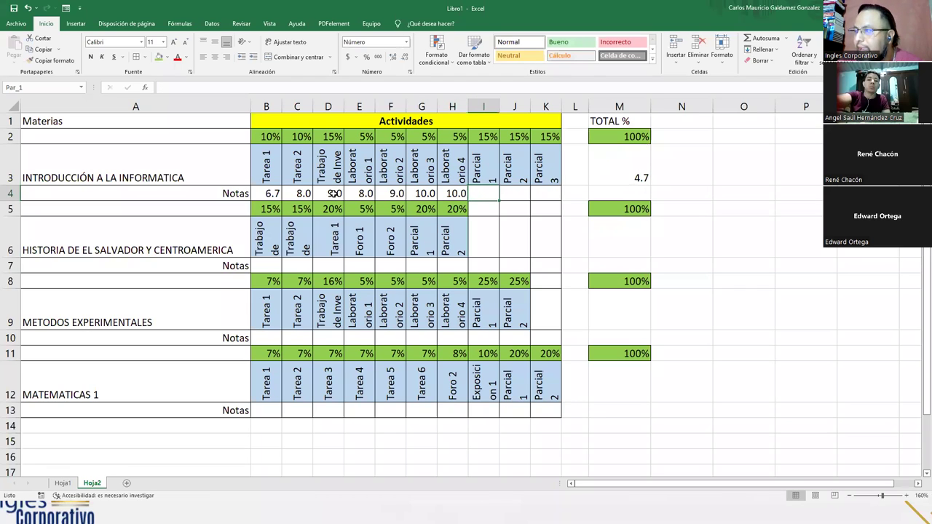
Enter 4, 6 and 7 as the row 4 grades for Parcial 1, Parcial 2 and Parcial 3.
text(4)
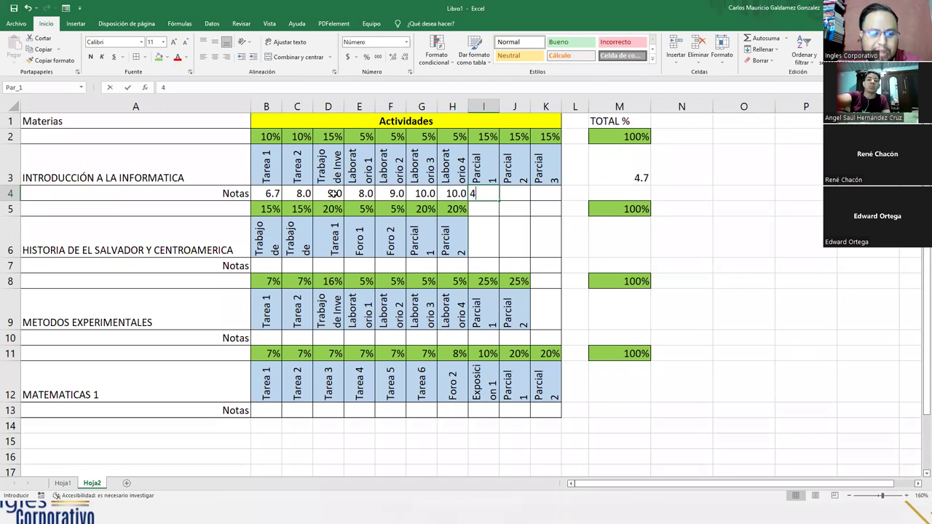
key(Tab)
text(6)
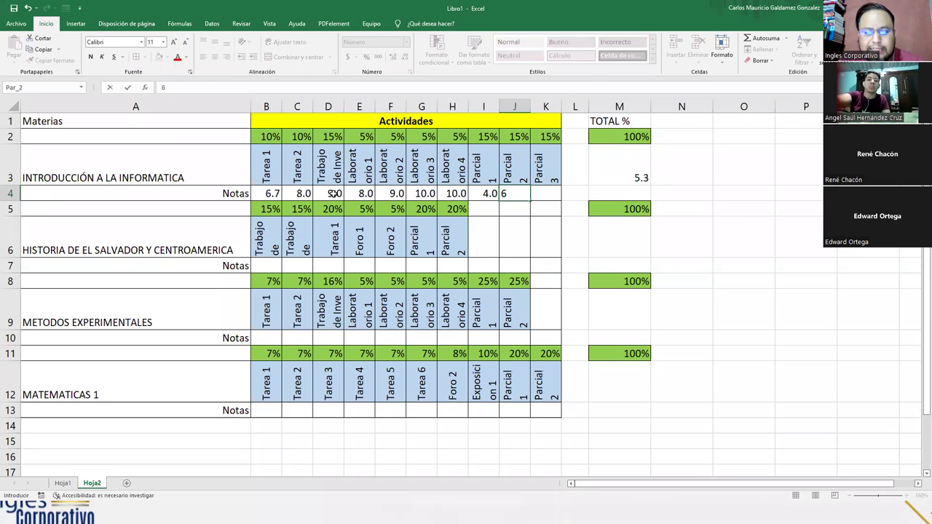
key(Tab)
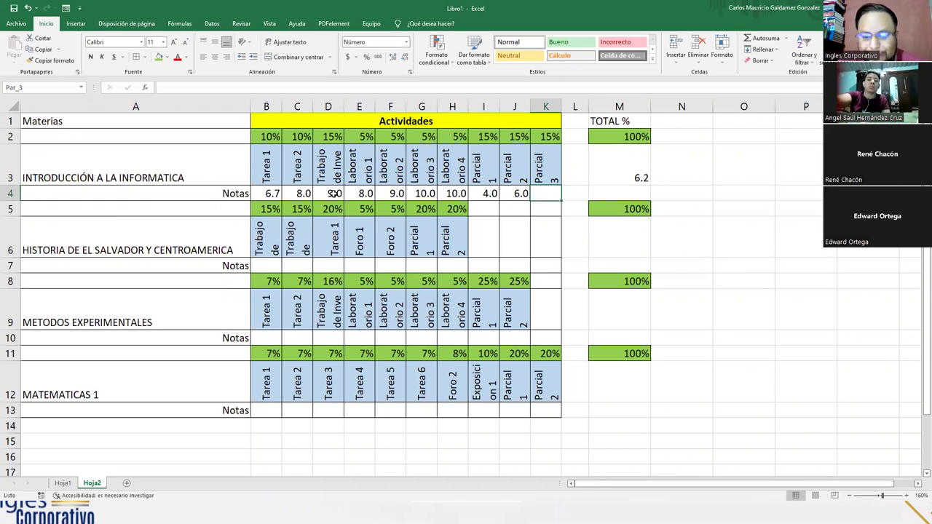
text(7)
key(Return)
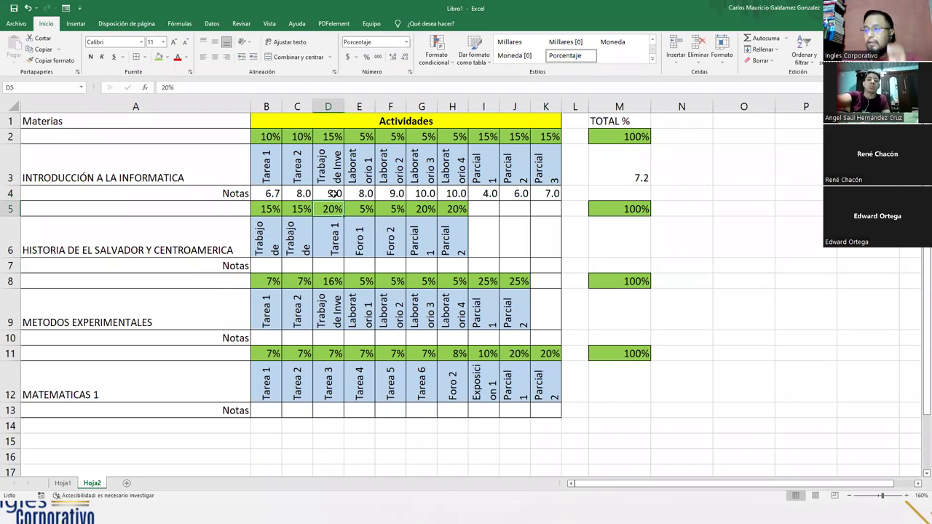
Examine the M3 final grade formula and how its named grades relate to the Notas cells and weights.
click(603, 172)
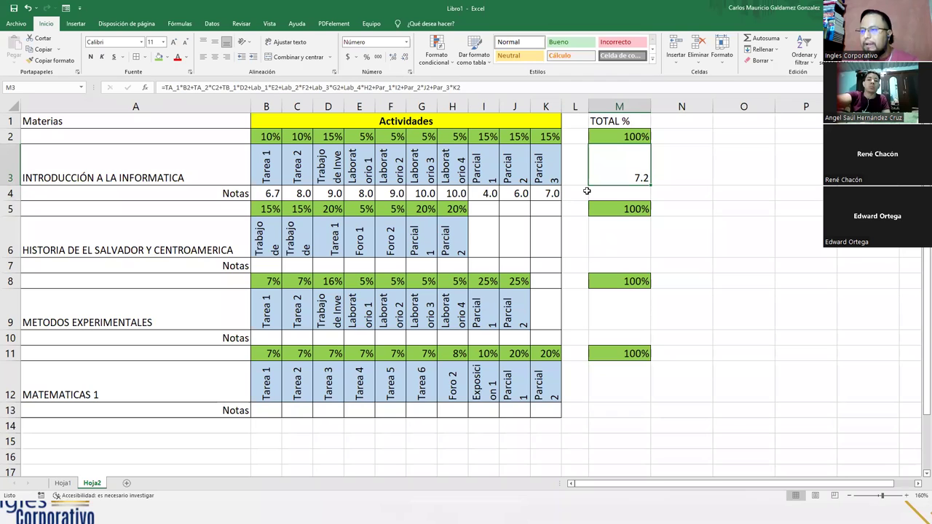
click(265, 193)
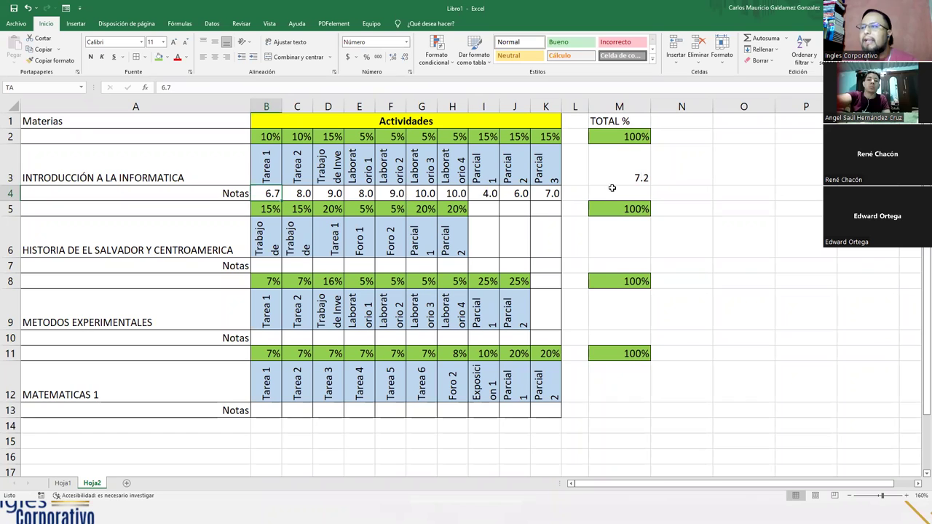
click(638, 175)
click(213, 87)
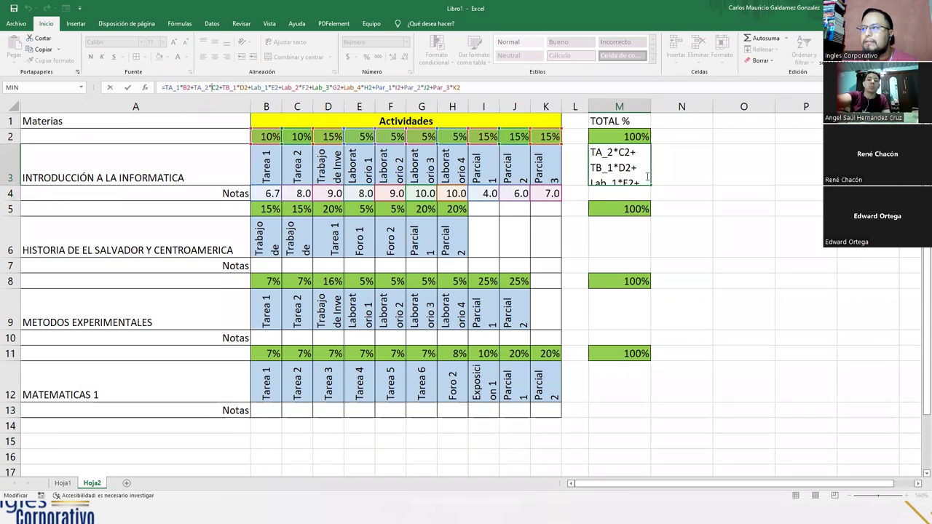
click(648, 176)
drag(596, 177, 617, 178)
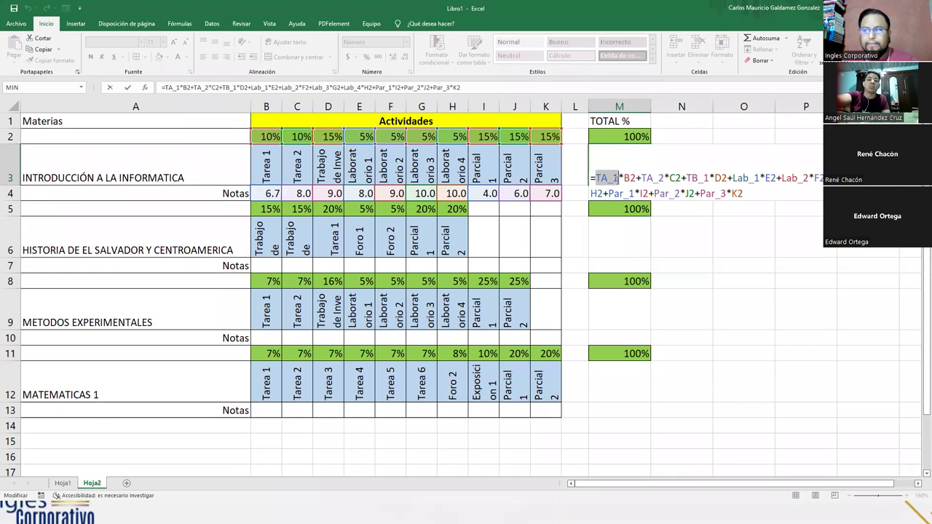
click(754, 194)
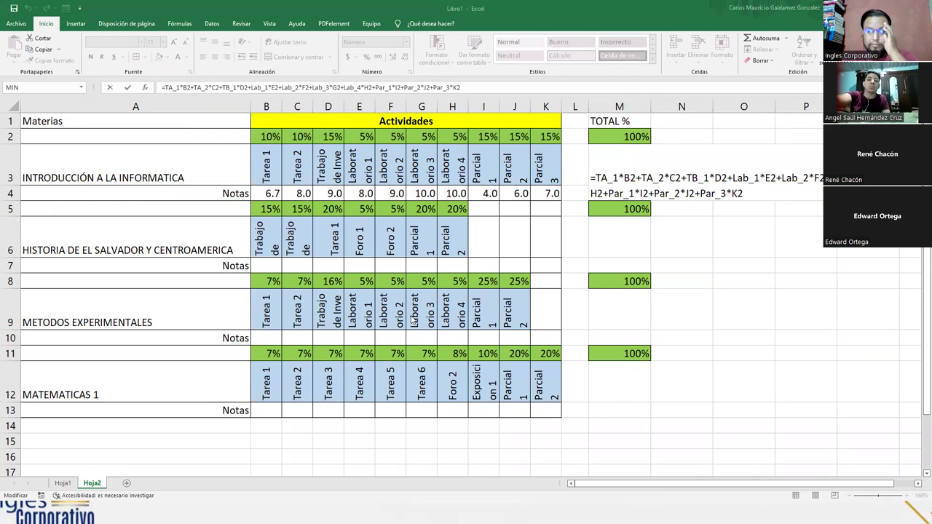
Review the Notas cells of each subject that need names and grades, and compare them with the completed row 4 and M3.
drag(267, 267, 454, 266)
drag(255, 338, 426, 338)
drag(491, 337, 532, 337)
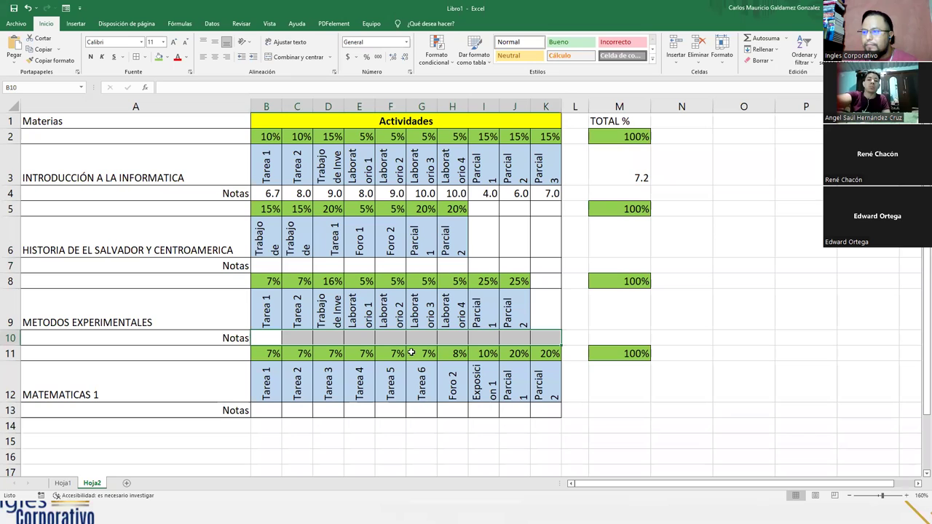
drag(452, 265, 266, 269)
mouse_move(267, 337)
mouse_down()
mouse_move(537, 337)
mouse_move(266, 336)
mouse_up()
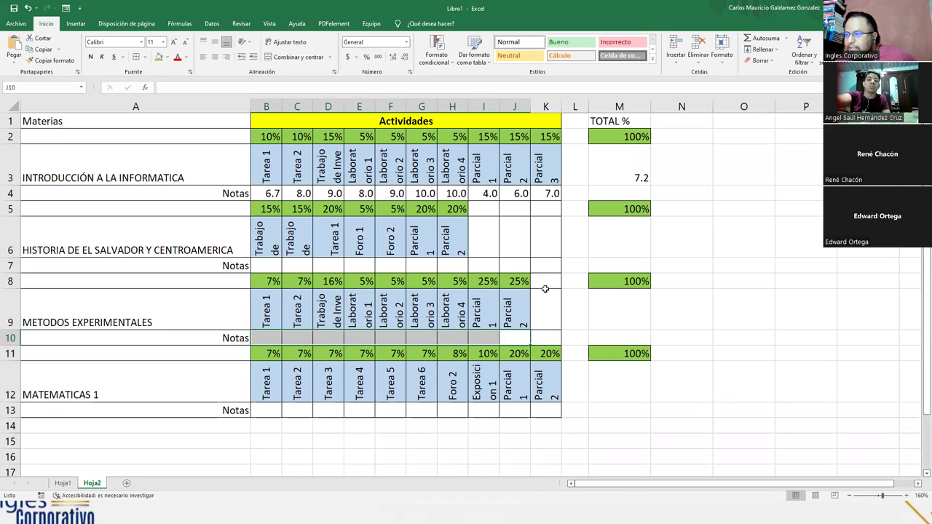
drag(266, 410, 538, 413)
drag(264, 193, 552, 194)
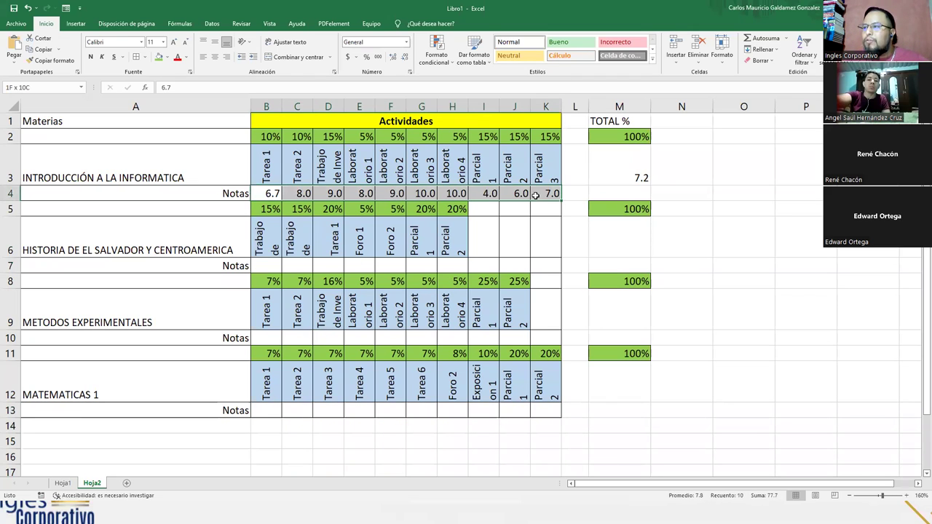
click(625, 176)
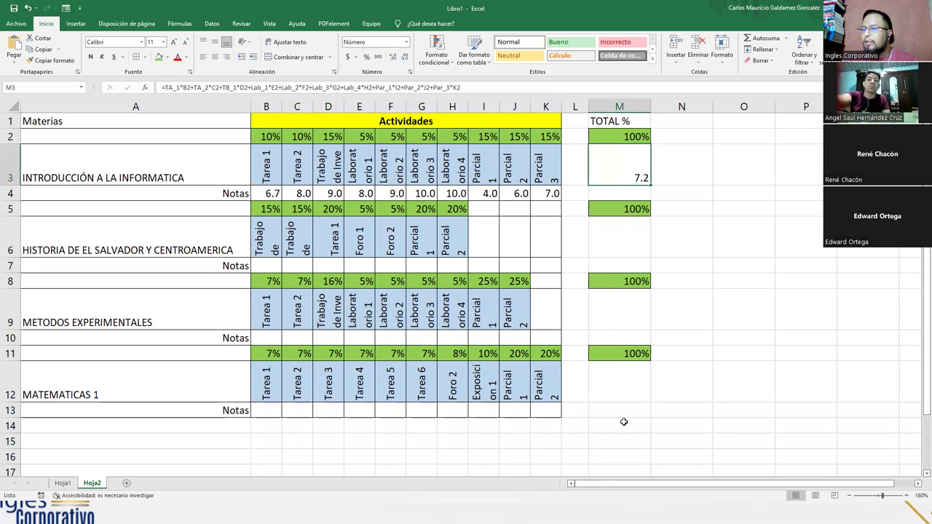
Merge and center J15:L15 and enter the label CUM TOTAL ACU in it.
drag(521, 438, 579, 441)
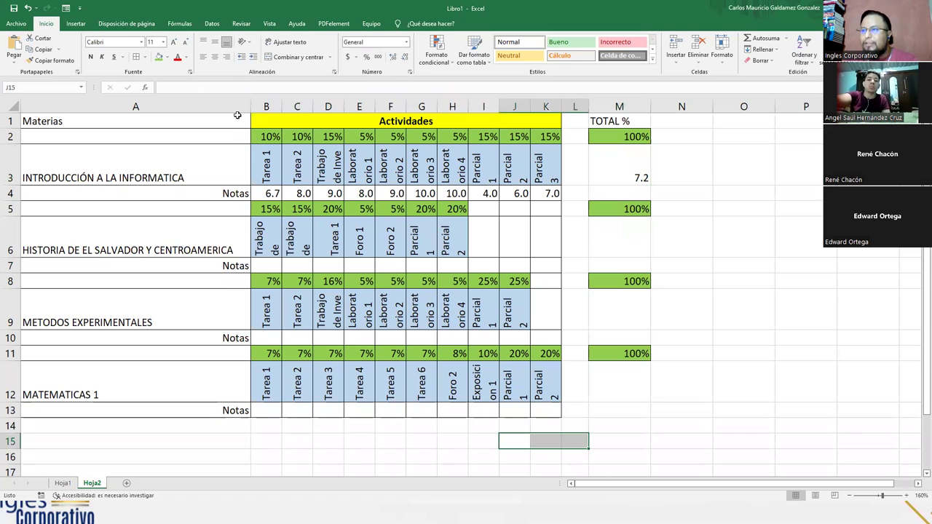
click(276, 59)
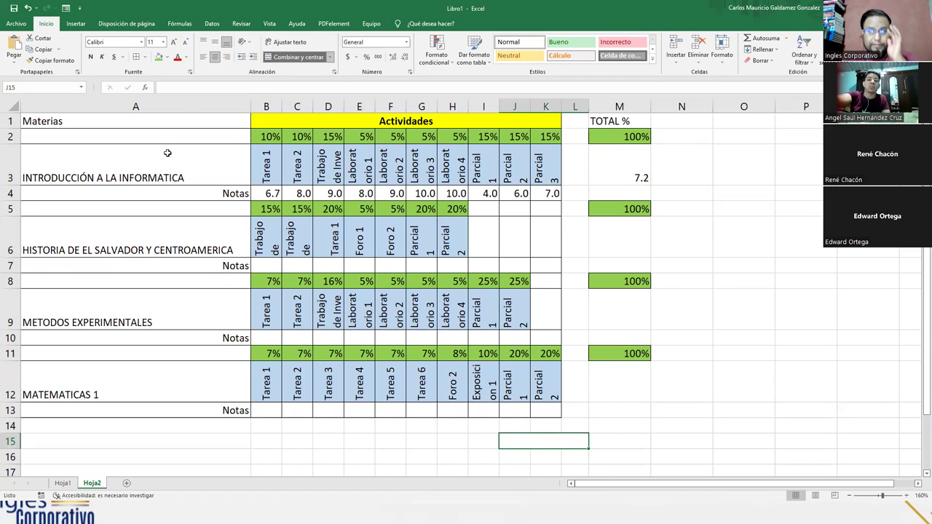
text(CUM)
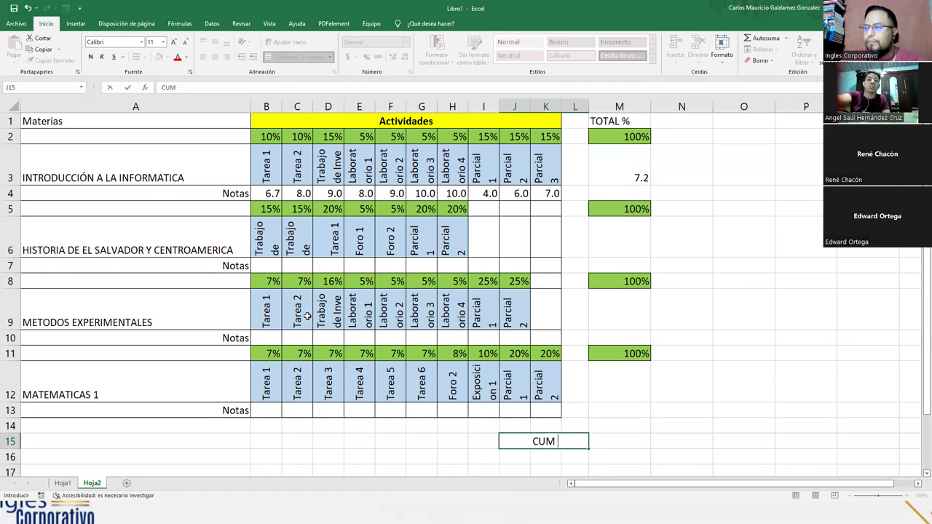
text( TOTAL ACU)
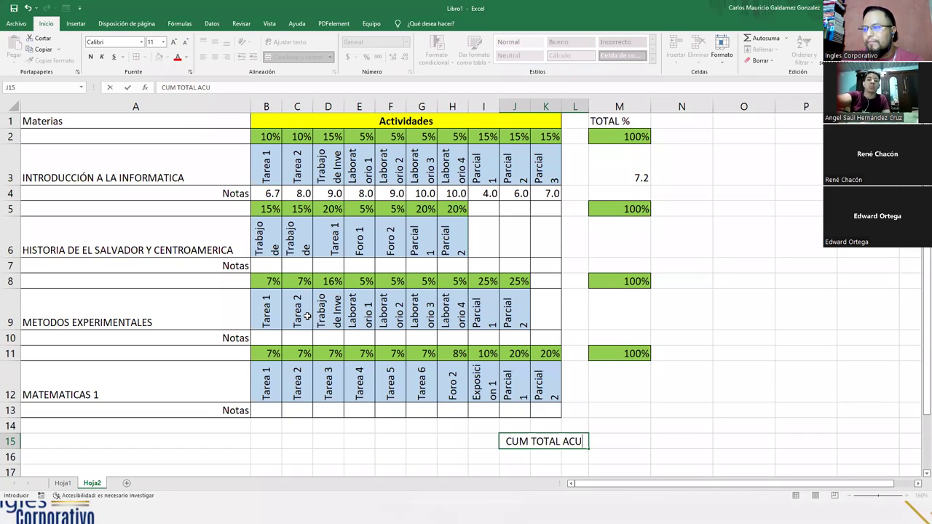
key(Return)
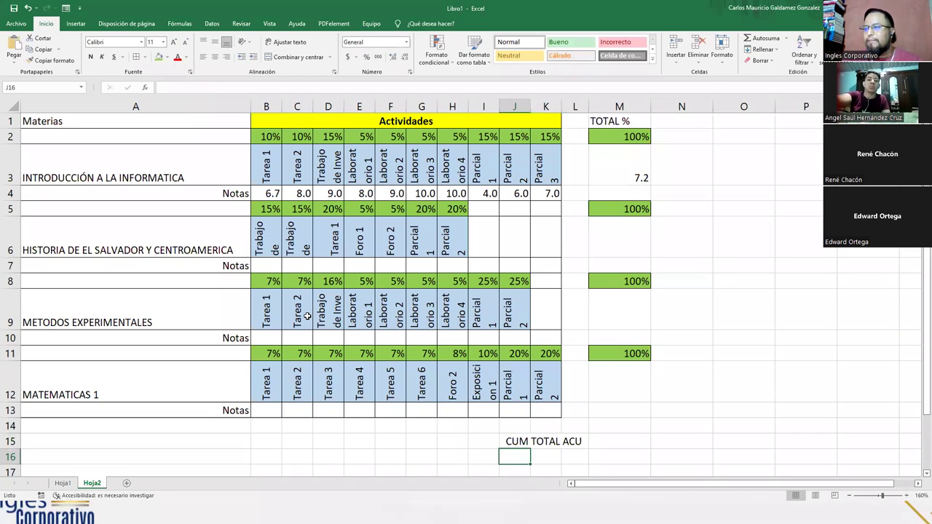
click(619, 437)
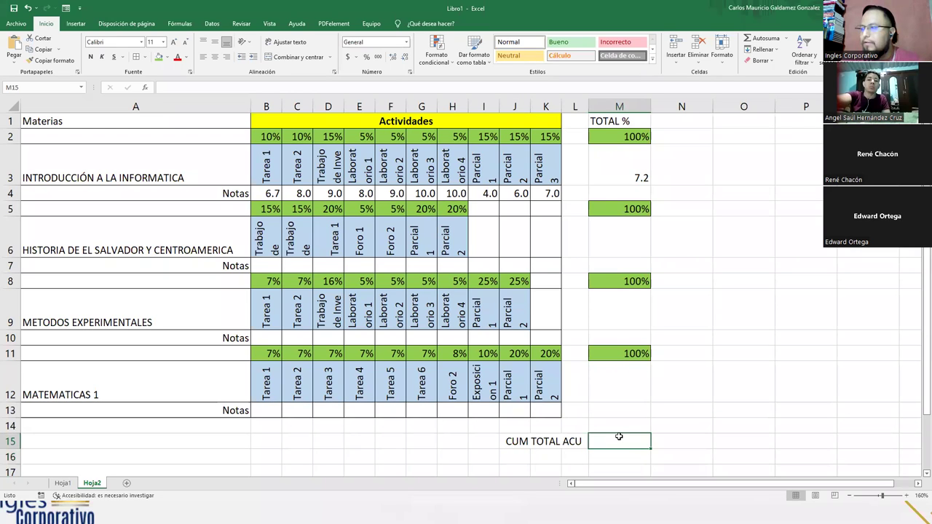
click(628, 169)
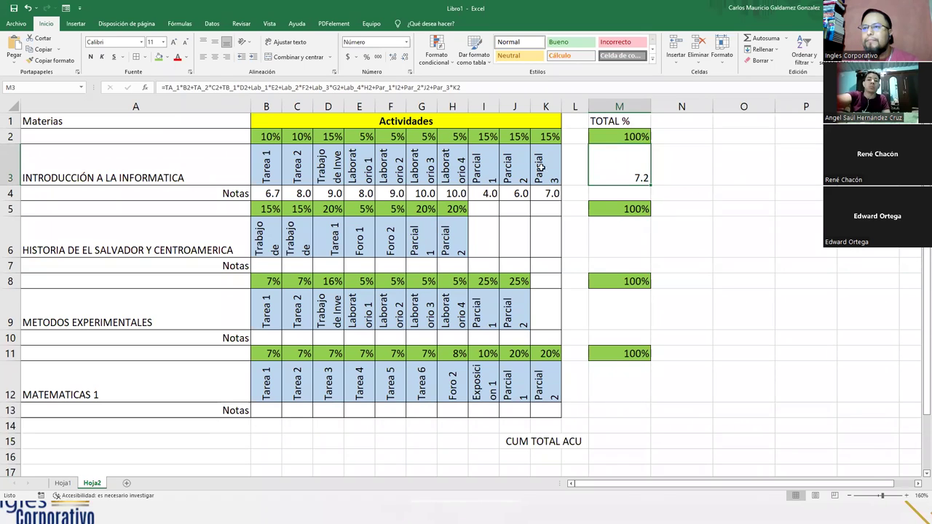
click(33, 86)
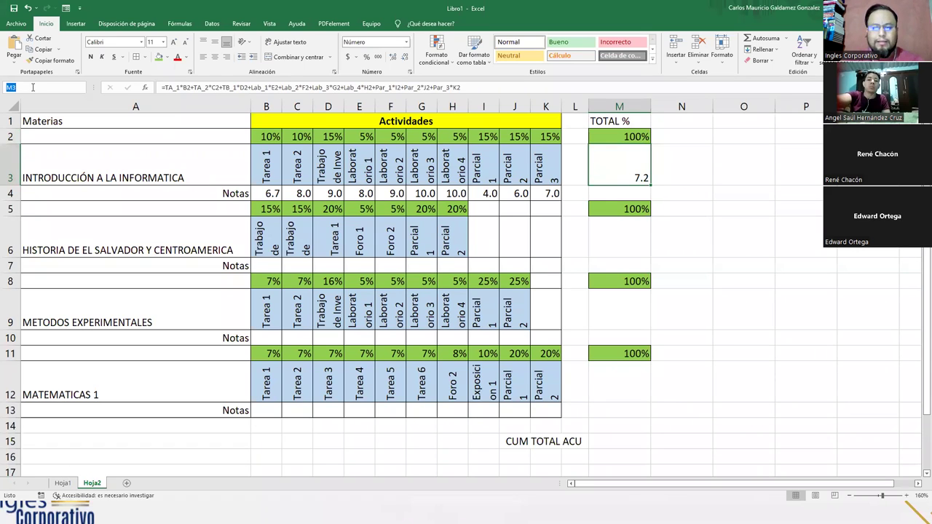
text(Ma)
text(t)
key(BackSpace)
key(BackSpace)
key(BackSpace)
text(Historia)
double_click(33, 87)
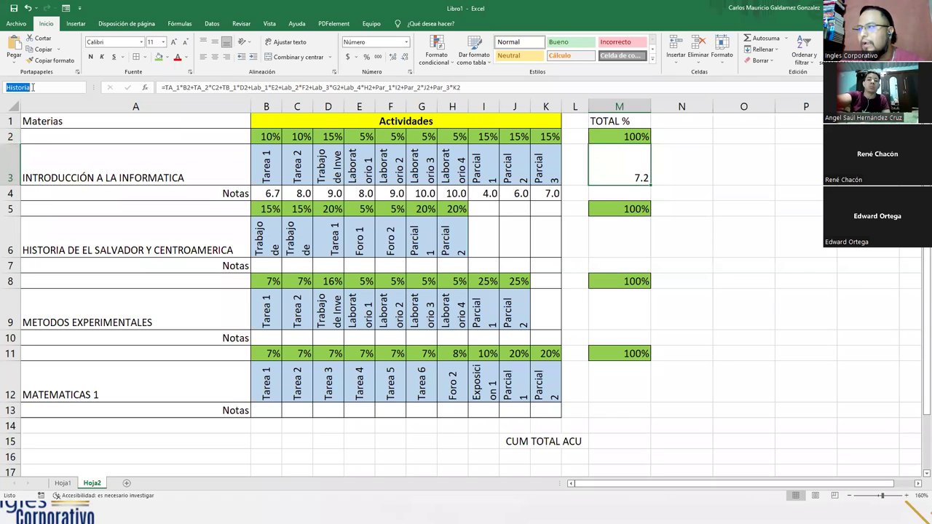
Name the INTRODUCCIÓN A LA INFORMATICA final grade cell M3 as Materia_1.
click(610, 165)
click(48, 90)
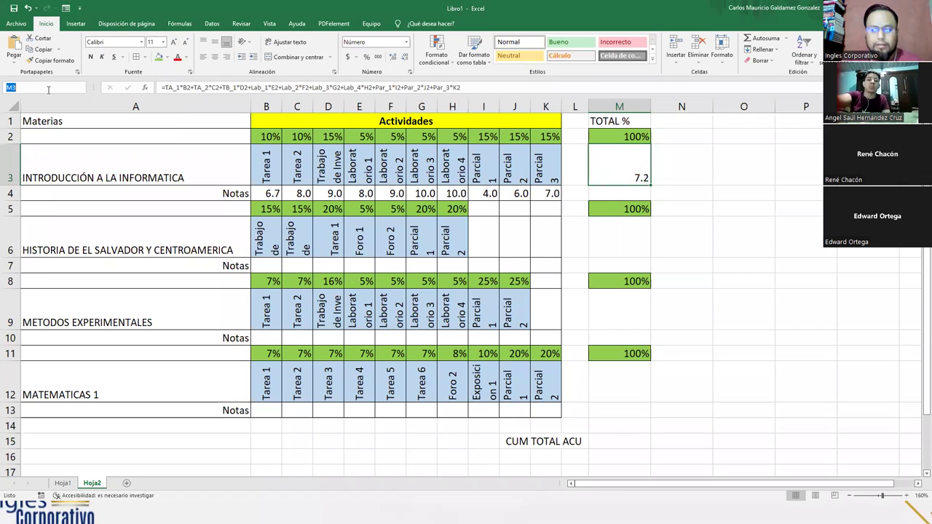
text(Mater)
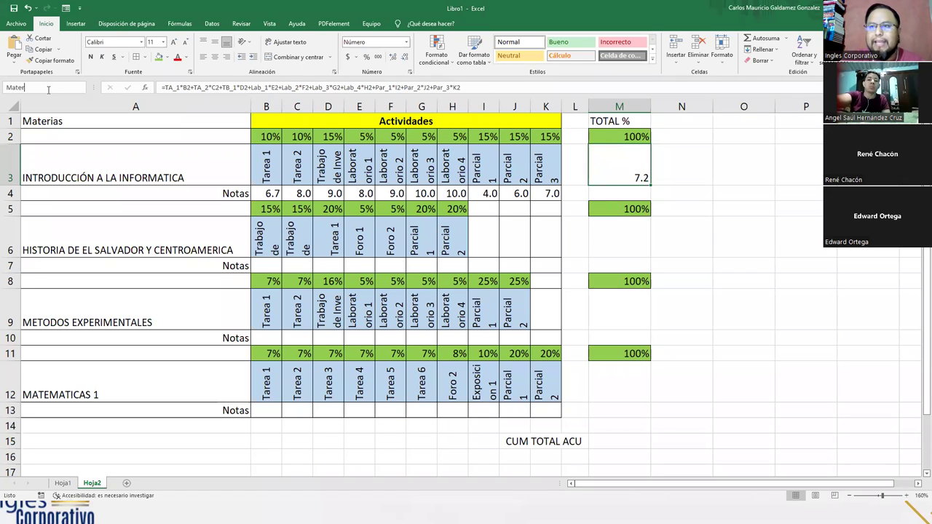
text(ia1_1)
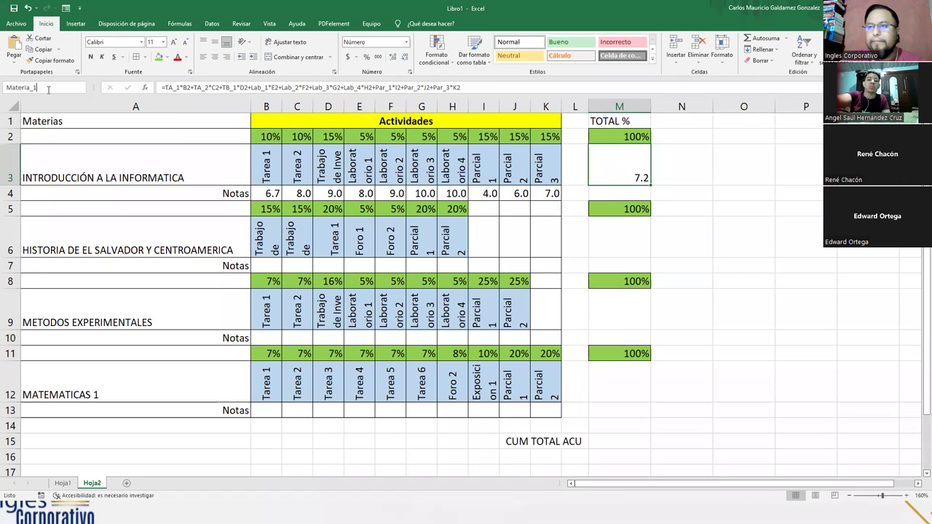
key(Return)
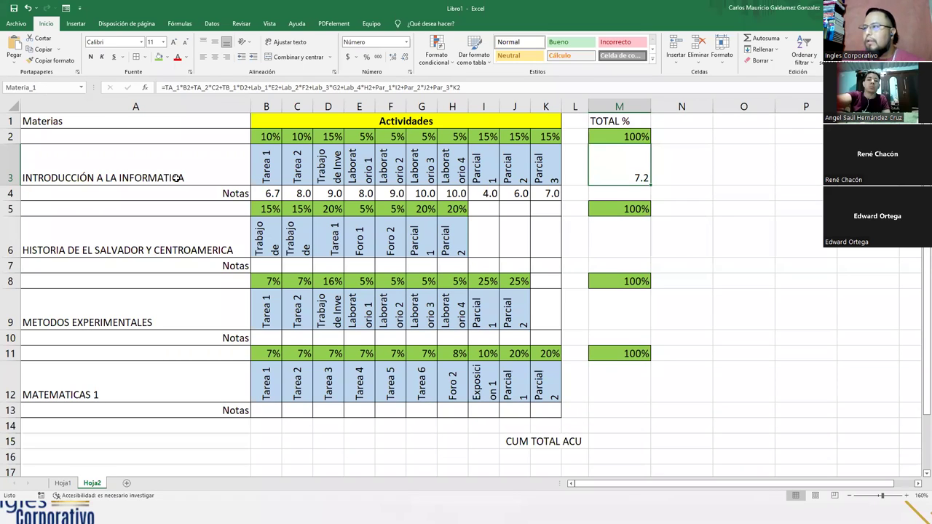
Name the HISTORIA DE EL SALVADOR Y CENTROAMERICA final grade cell M6 as Materia_2.
click(604, 242)
click(56, 88)
text(Materia)
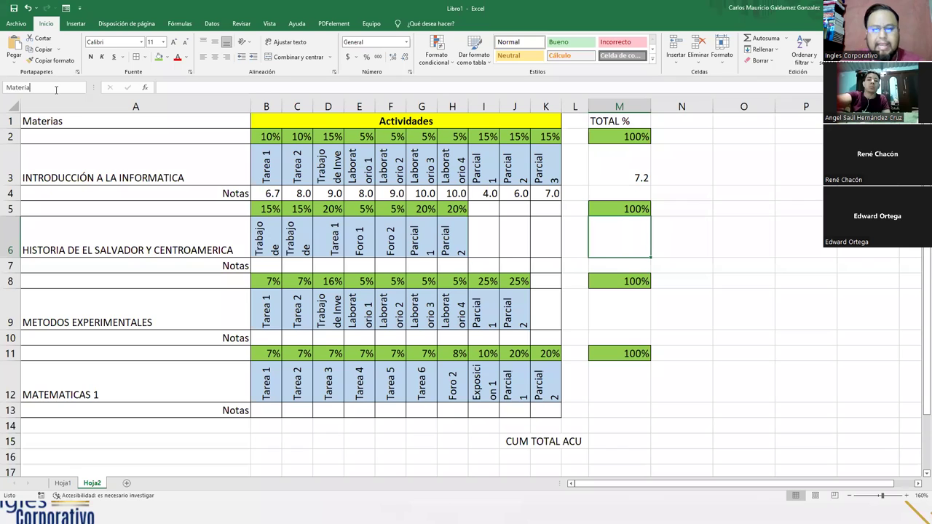
key(Return)
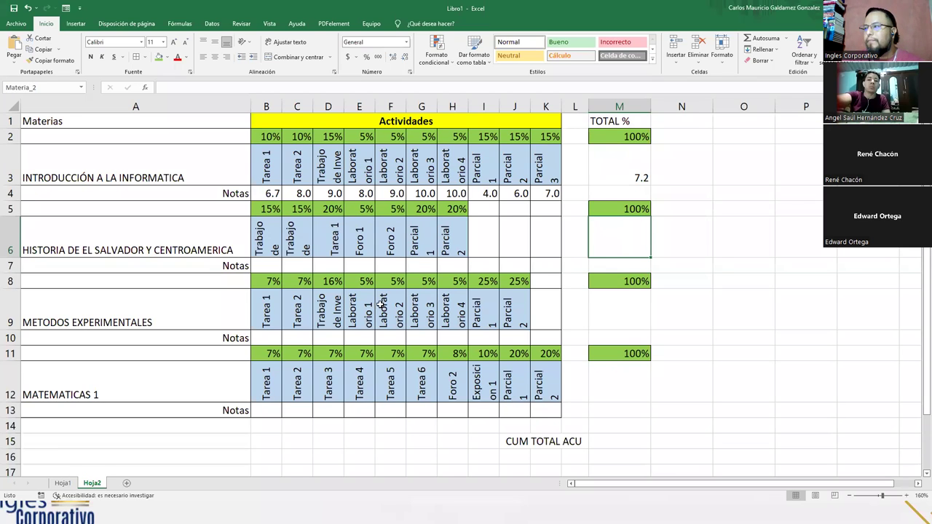
Name the METODOS EXPERIMENTALES final grade cell M9 as Materia_3.
click(603, 311)
click(54, 91)
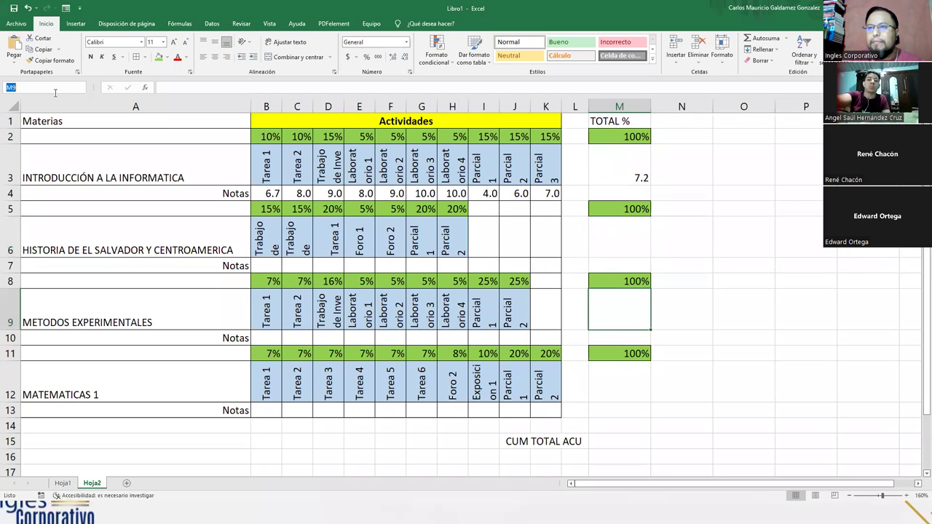
text(Materia_3)
key(Return)
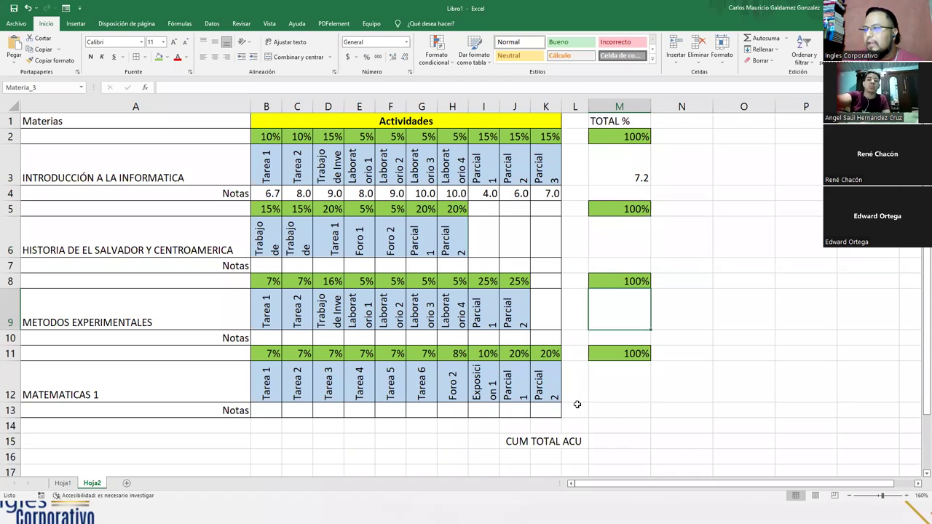
Name the MATEMATICAS 1 final grade cell M12 as Materia_4.
click(621, 385)
click(64, 91)
text(Materia_4)
key(Return)
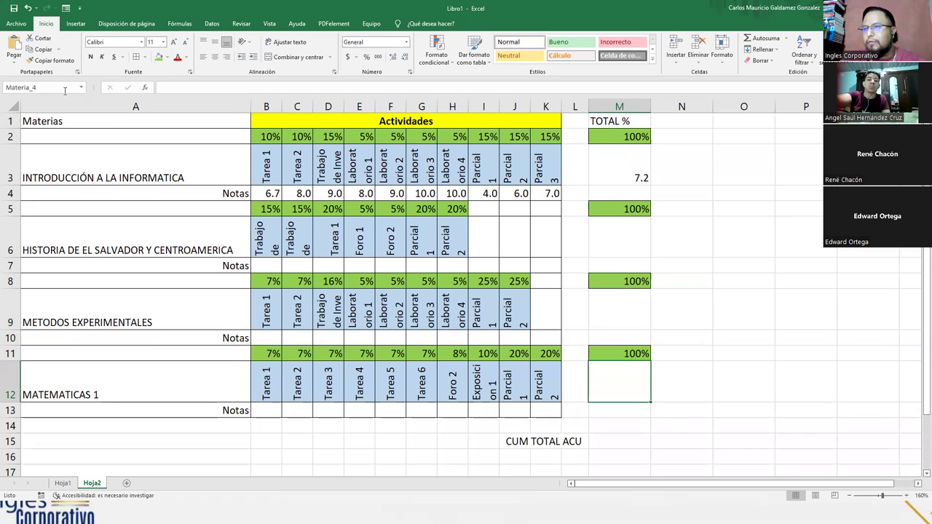
Start a formula in M15 beside CUM TOTAL ACU that adds Materia_1, Materia_2, Materia_3 and Materia_4.
click(624, 445)
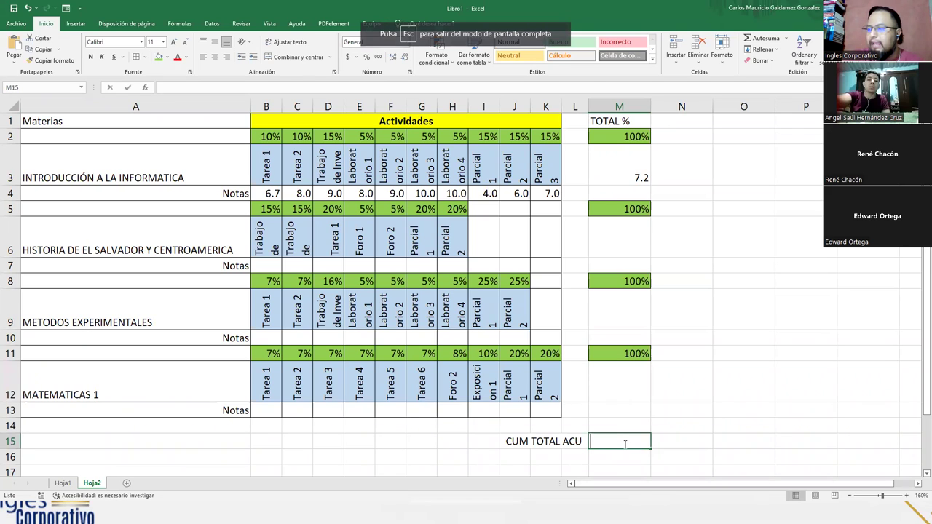
text(=)
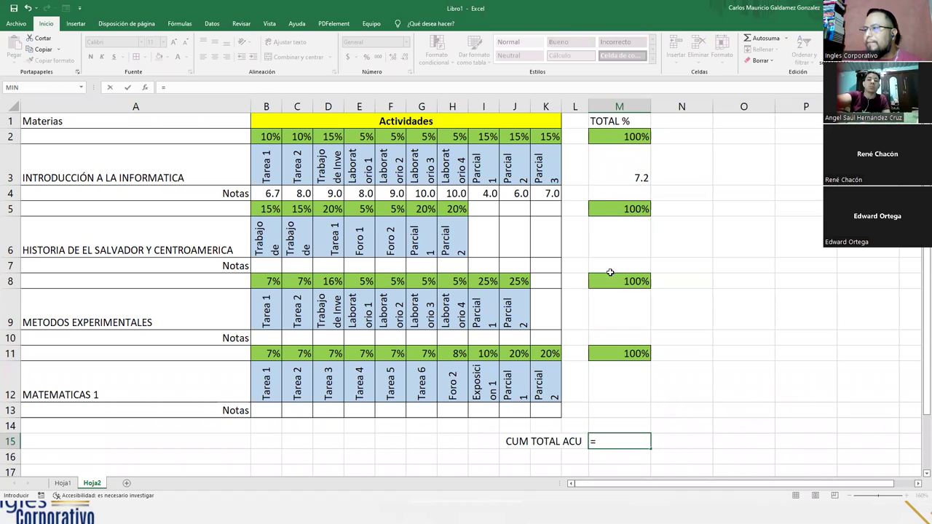
click(604, 173)
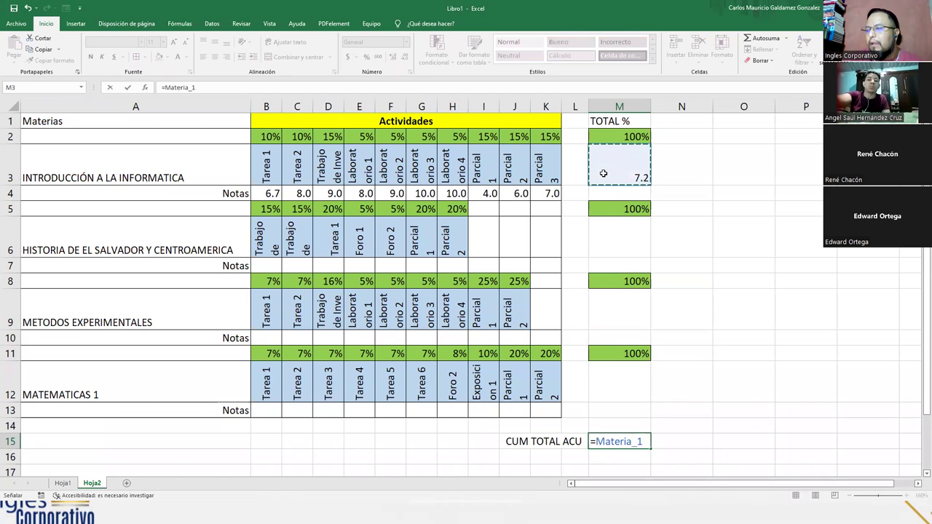
text(+)
click(617, 241)
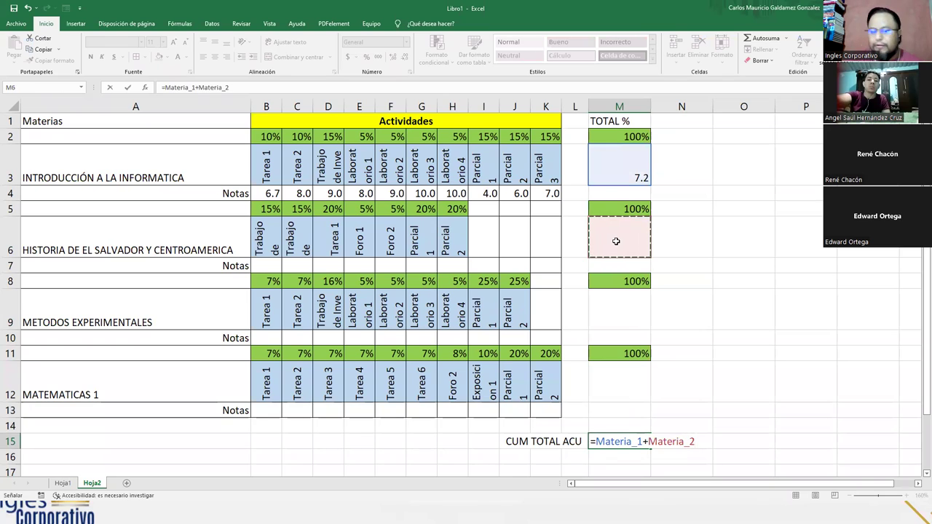
text(+)
click(633, 311)
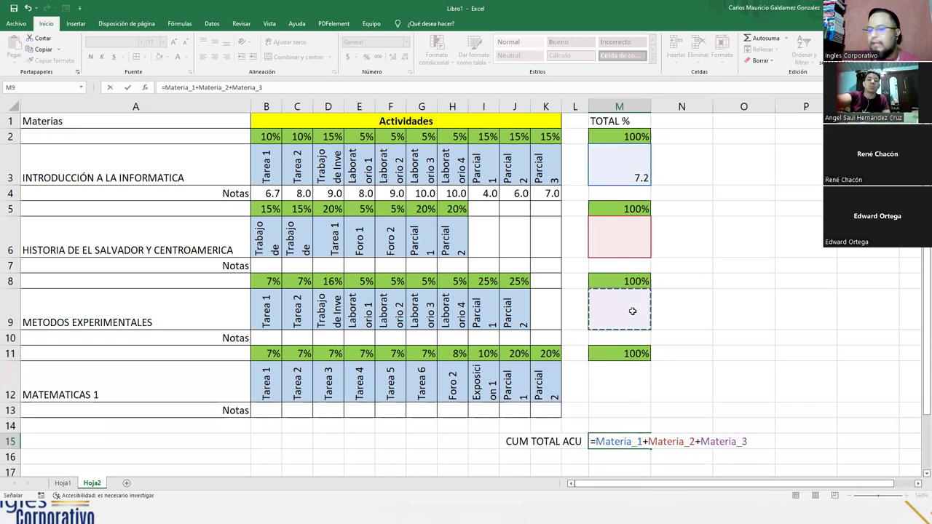
text(+)
click(626, 386)
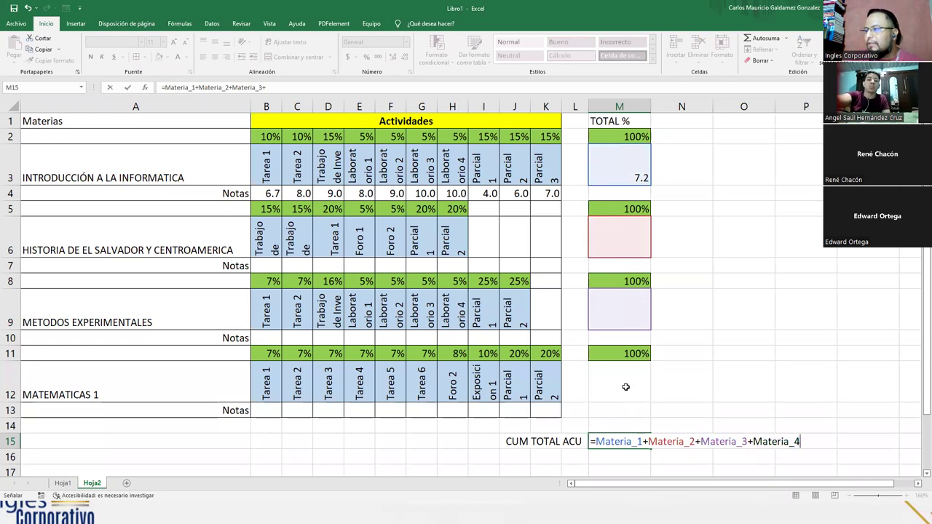
text(+)
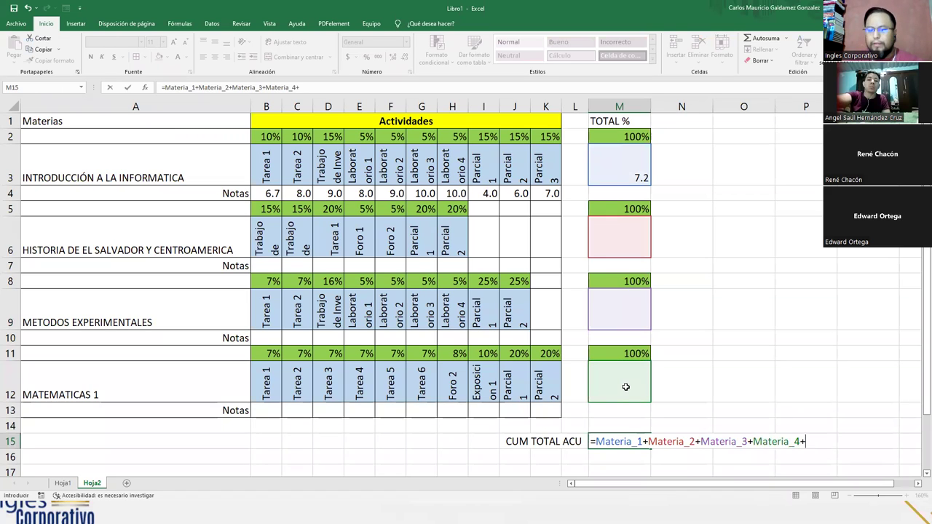
key(BackSpace)
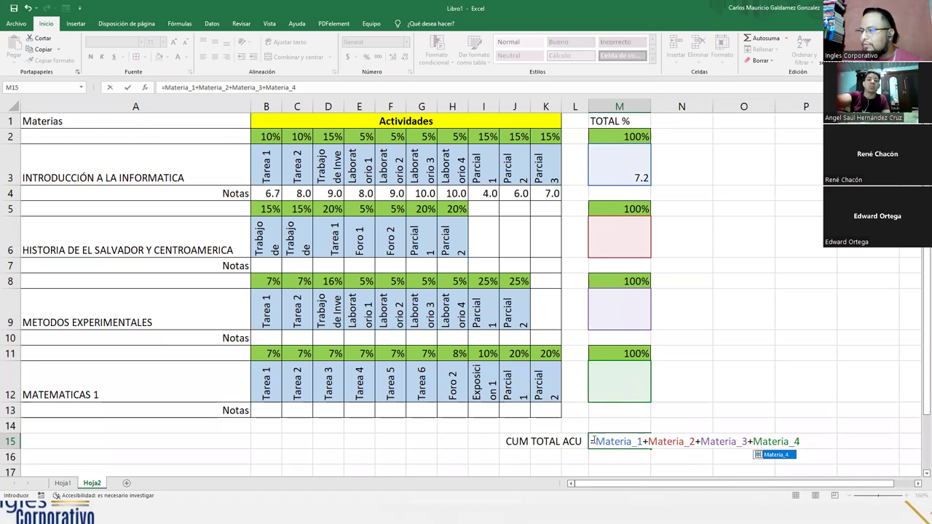
Insert the PROMEDIO function with its opening parenthesis before Materia_1 in the M15 formula.
click(597, 440)
text(p)
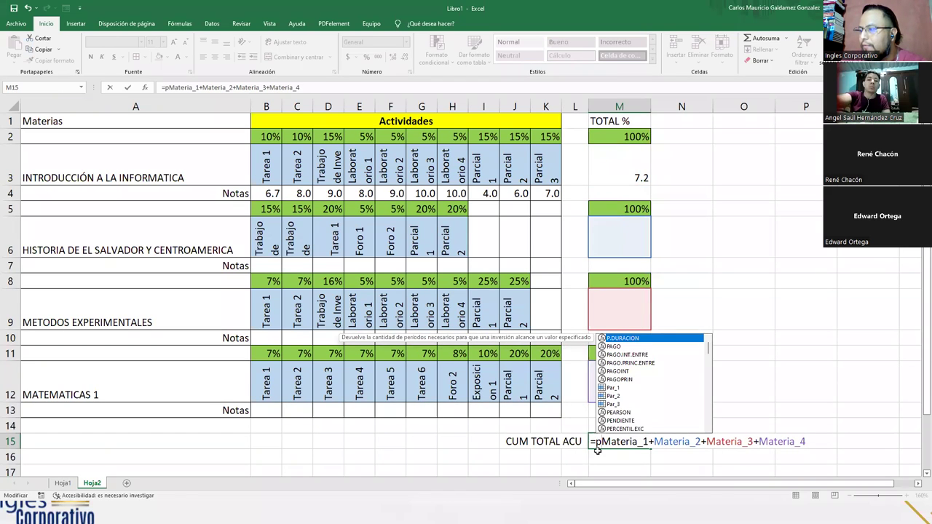
text(romedio)
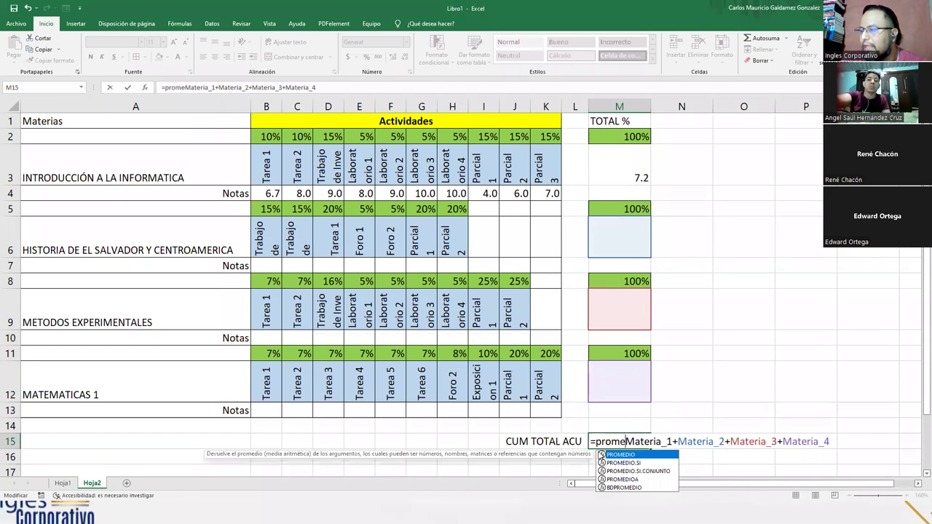
text(()
Replace the plus signs with semicolons and complete M15 as =PROMEDIO(Materia_1;Materia_2;Materia_3;Materia_4).
key(Right)
key(Right)
key(Right)
key(Right)
key(Right)
key(Right)
key(Right)
key(Right)
key(Right)
key(Right)
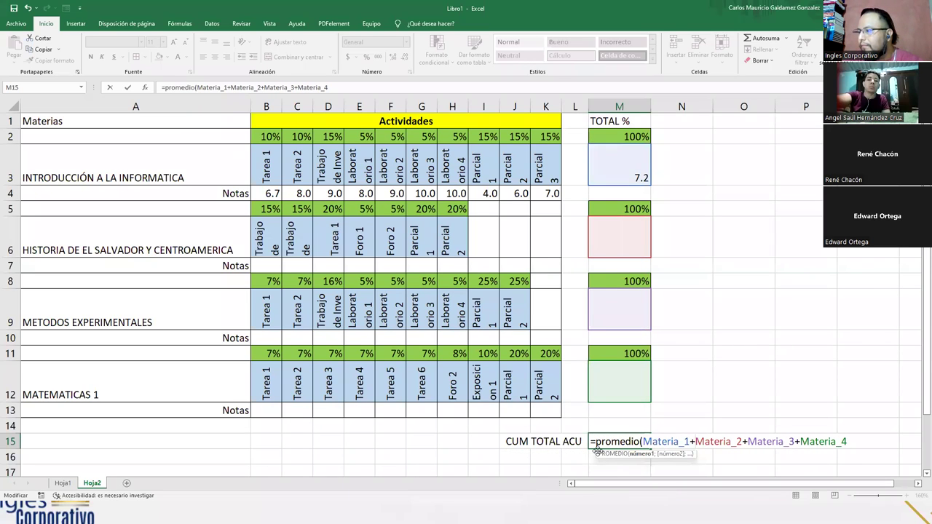
key(Delete)
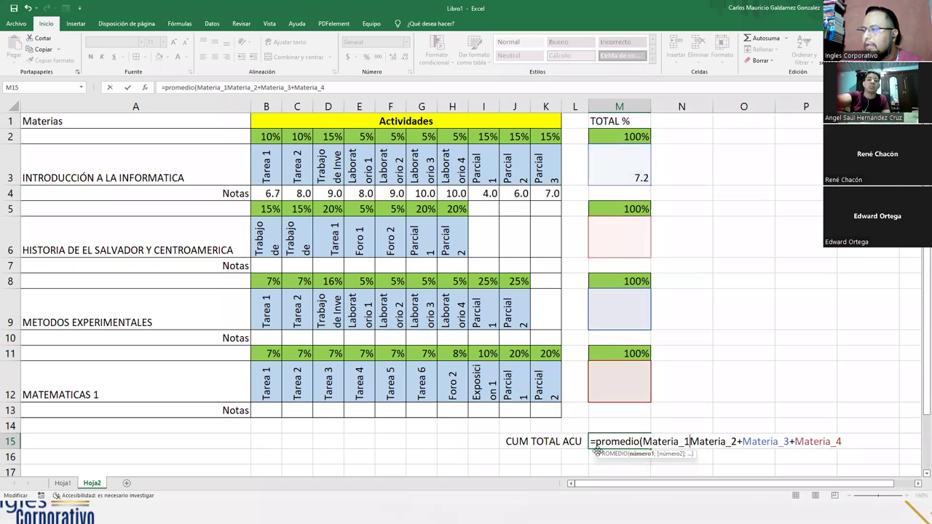
text(;)
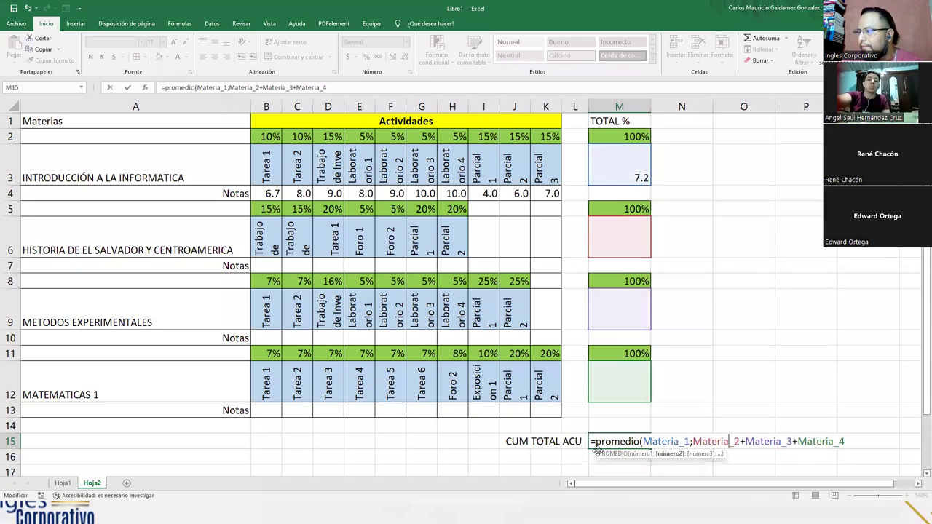
key(BackSpace)
text(;)
key(Right)
key(Right)
key(Right)
key(Right)
key(Right)
key(Right)
key(Right)
key(Right)
key(Right)
key(Delete)
text(;)
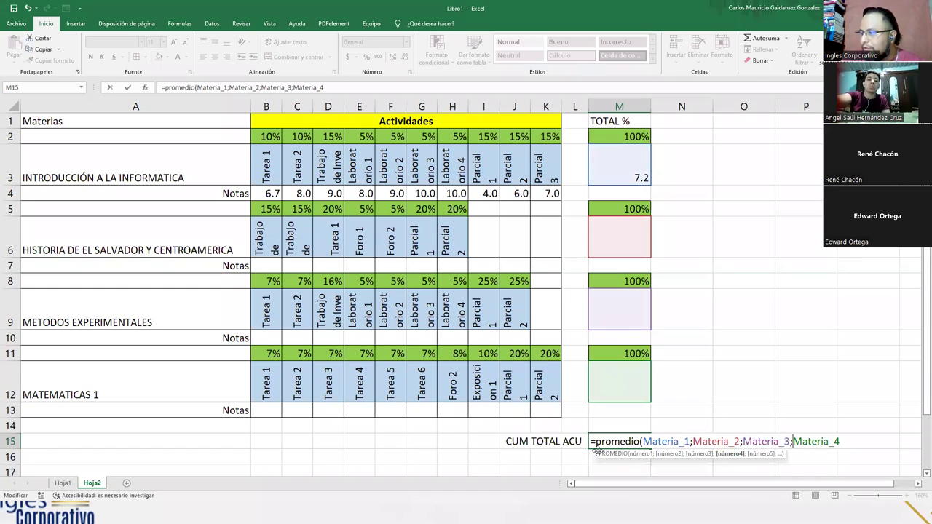
text())
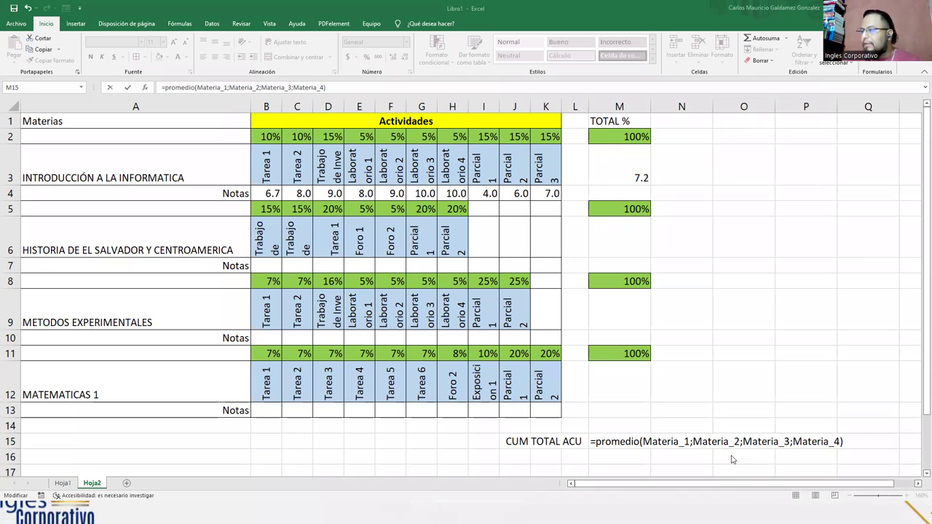
key(Return)
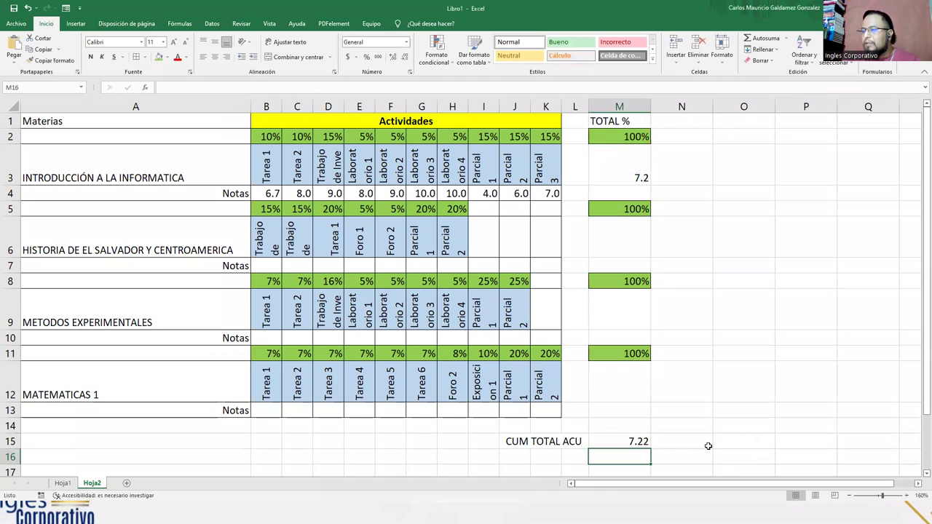
Enter trial final grades of 9 in M6 for HISTORIA and 9.7 in M9 for METODOS EXPERIMENTALES.
click(615, 440)
click(617, 178)
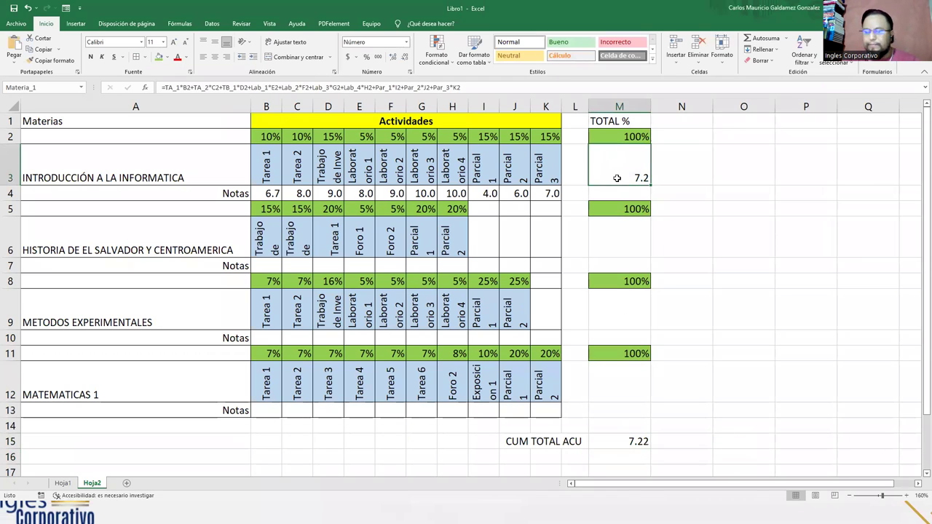
click(624, 249)
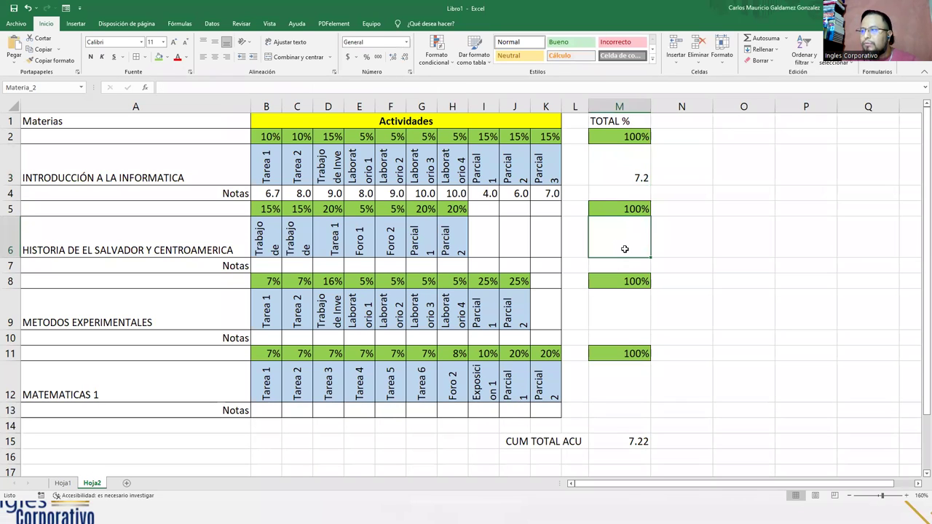
text(9)
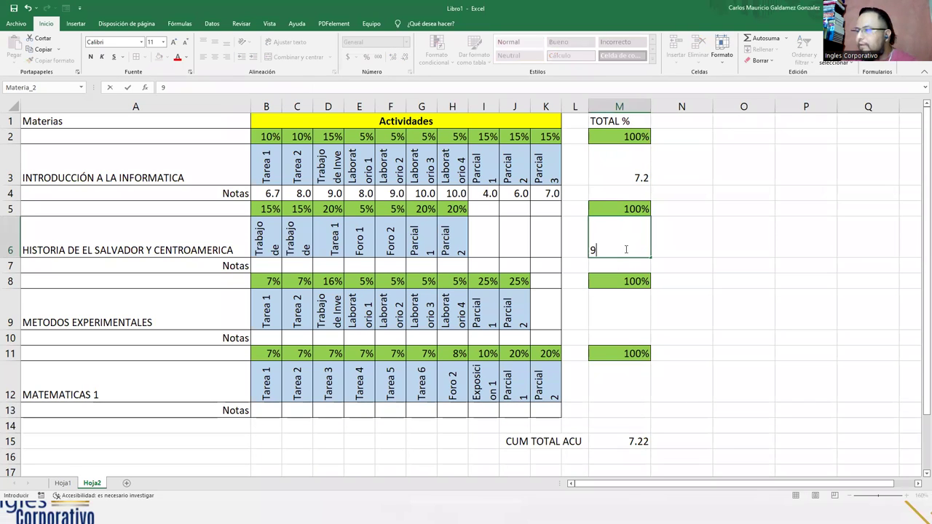
key(Return)
click(634, 323)
text(9)
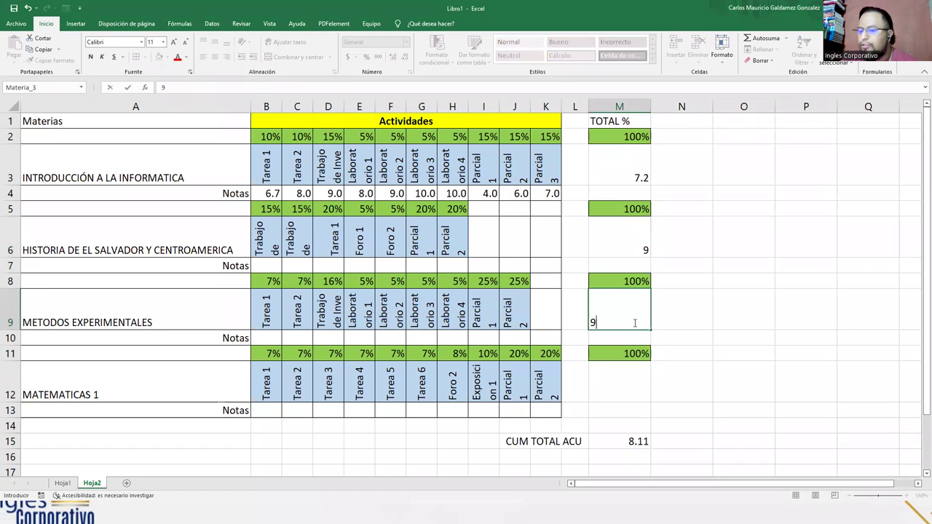
text(.7)
key(Return)
Enter 7.8 as the MATEMATICAS 1 final grade in M12 and check the CUM average in M15.
click(631, 392)
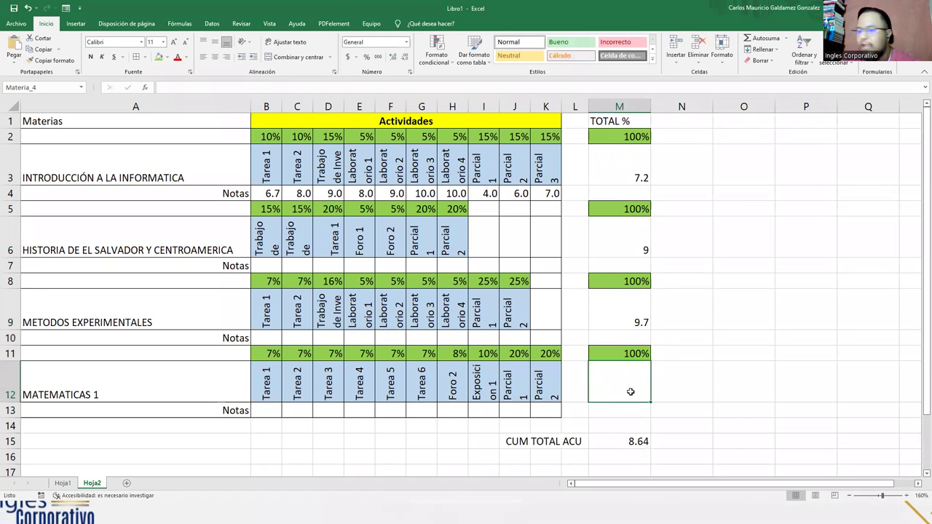
text(7)
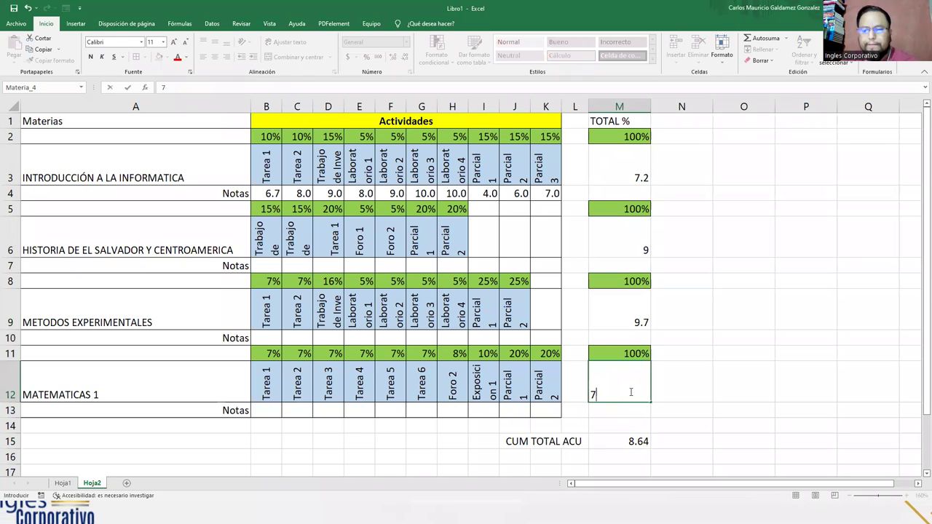
text(.8)
key(Return)
click(633, 443)
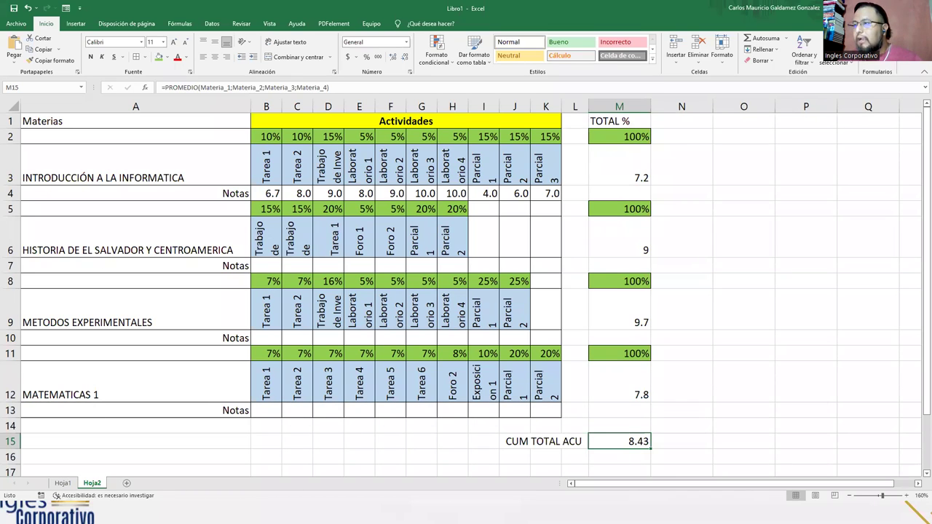
key(alt+Tab)
click(641, 316)
click(643, 314)
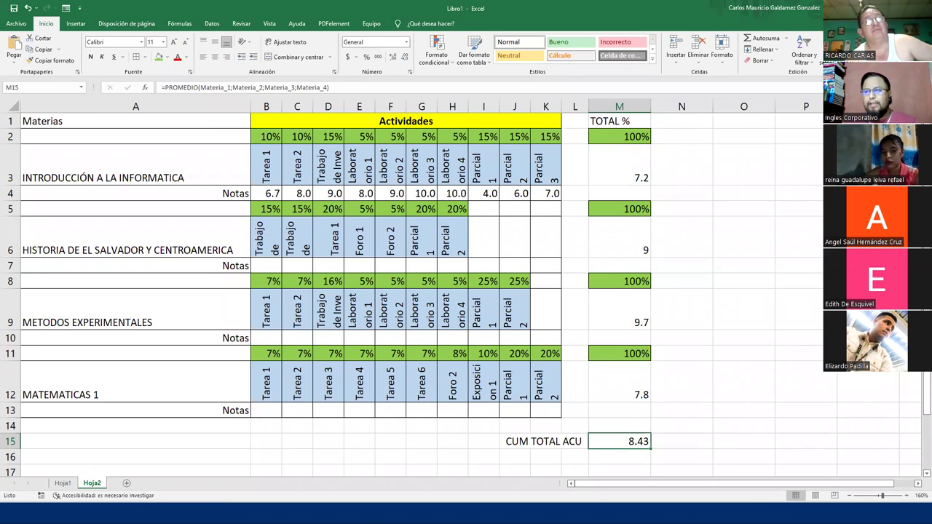
Review the names of the Notas cells in row 4 from B4 to I4 and the M3 formula that uses them.
click(256, 195)
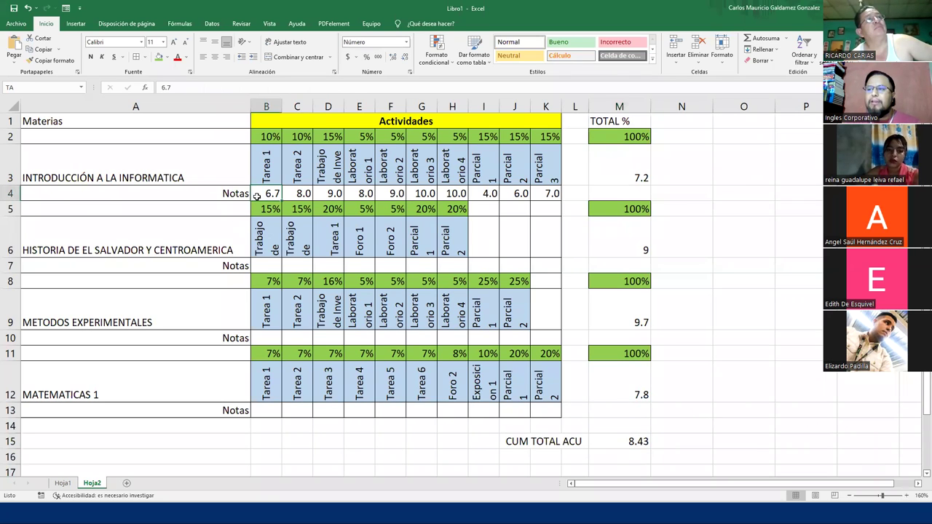
click(299, 194)
click(332, 194)
click(364, 194)
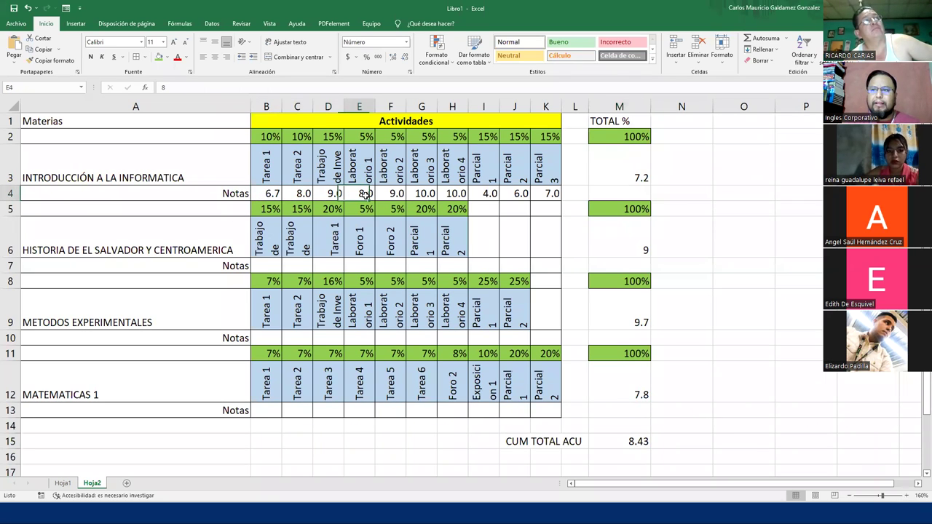
click(394, 194)
click(426, 191)
click(459, 193)
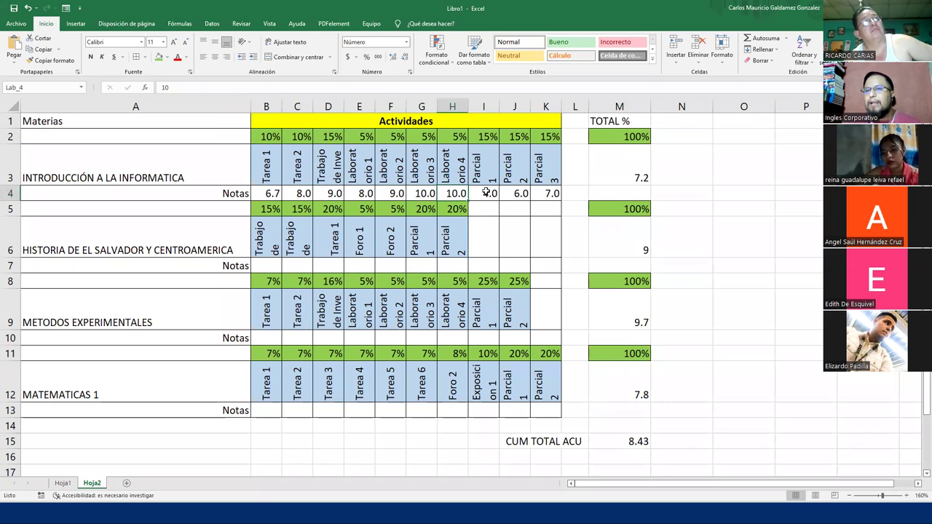
click(485, 192)
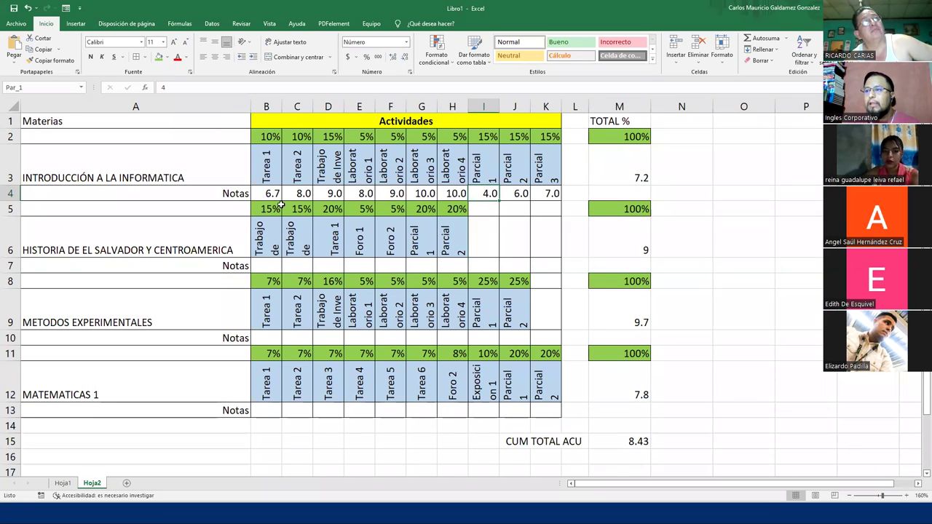
click(618, 177)
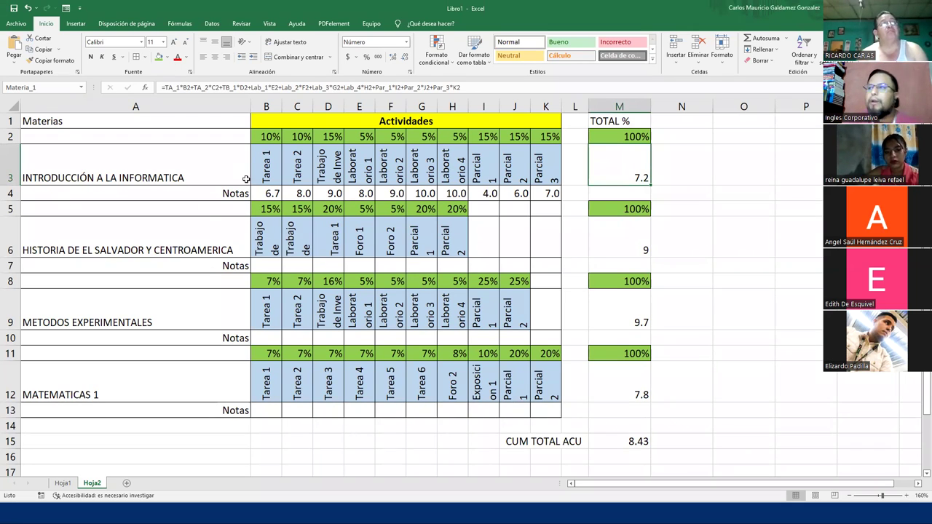
Review all defined names and the cells they refer to in an enlarged Name Manager, closing it when finished.
click(178, 23)
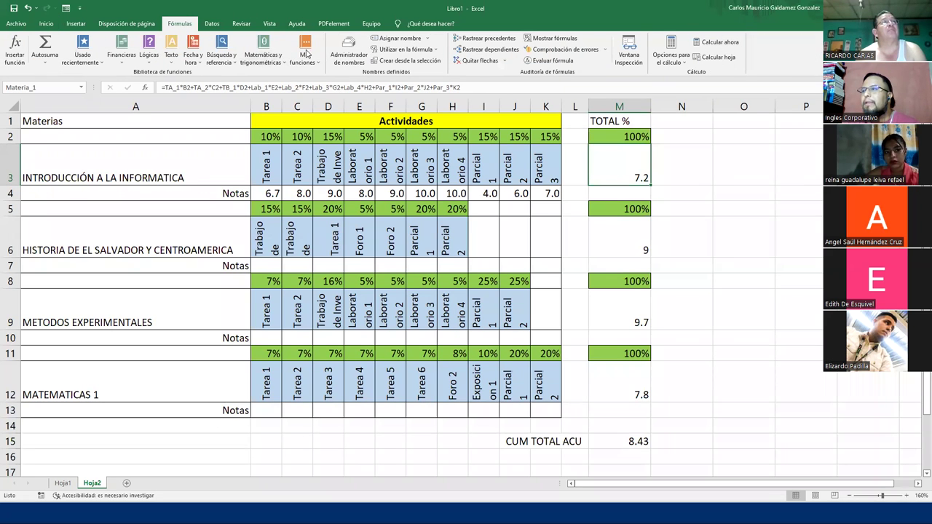
click(349, 56)
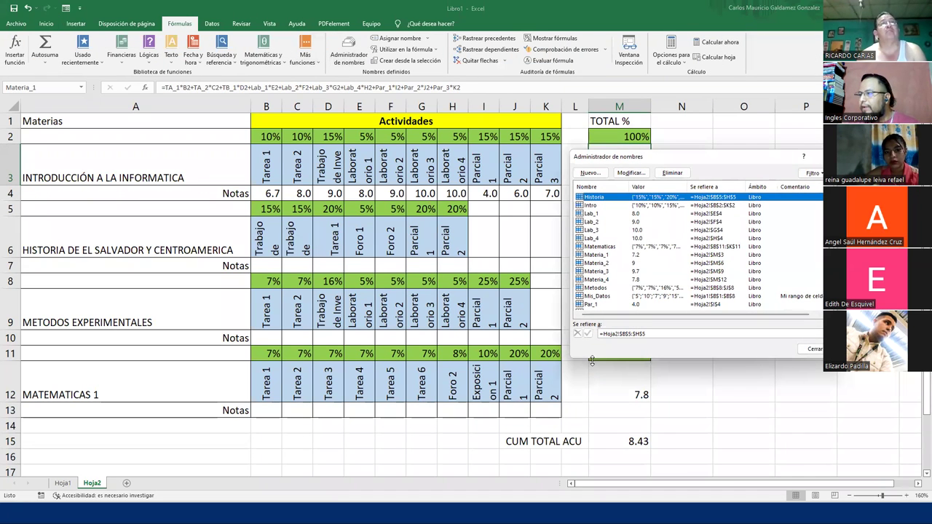
drag(593, 360, 594, 412)
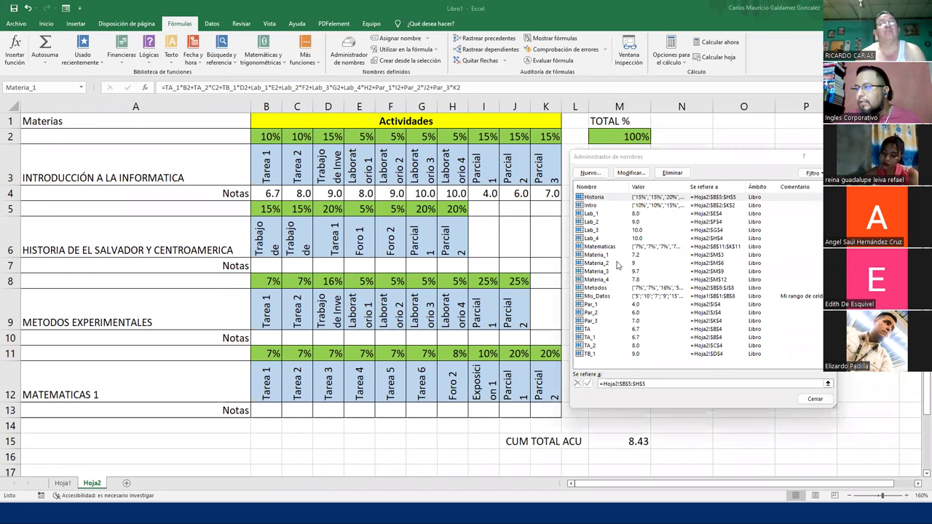
click(813, 400)
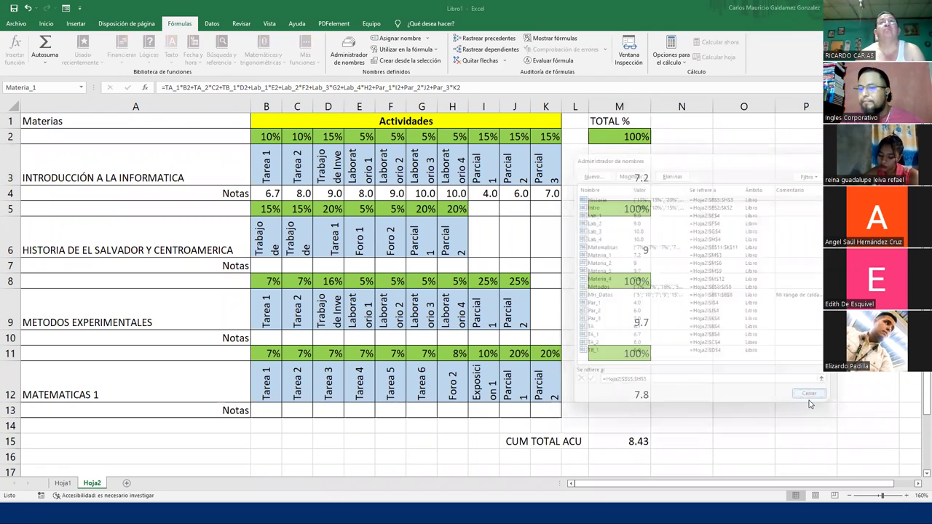